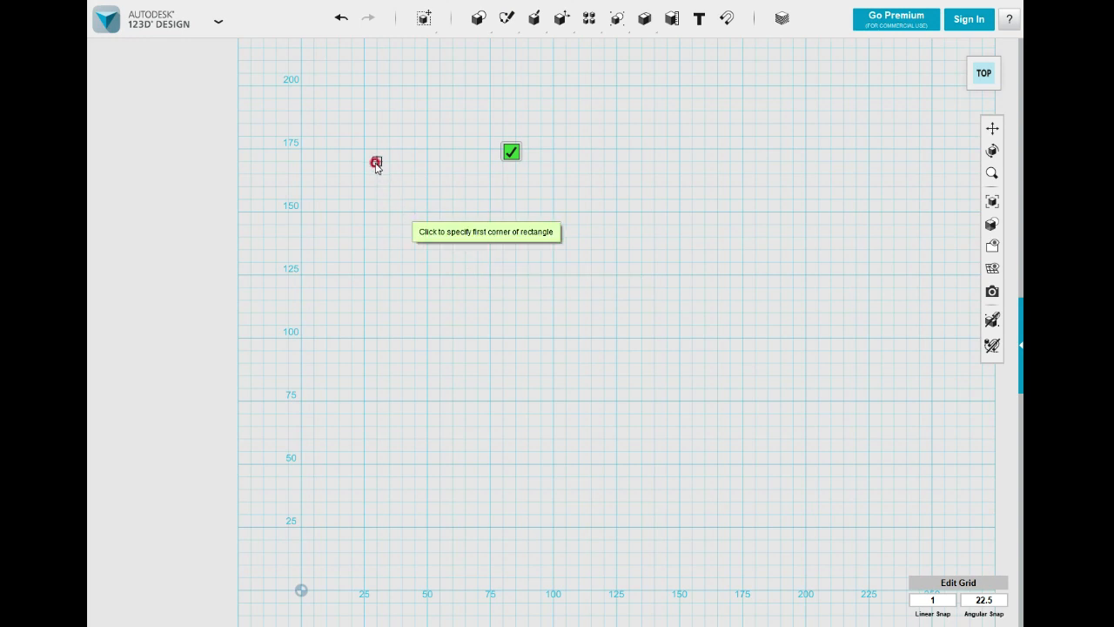
# Sketch three 50 mm squares within one sketch, with upper corners at (25, 175), (25, 100) and (100, 100), and exit the sketch
pyautogui.click(365, 148)
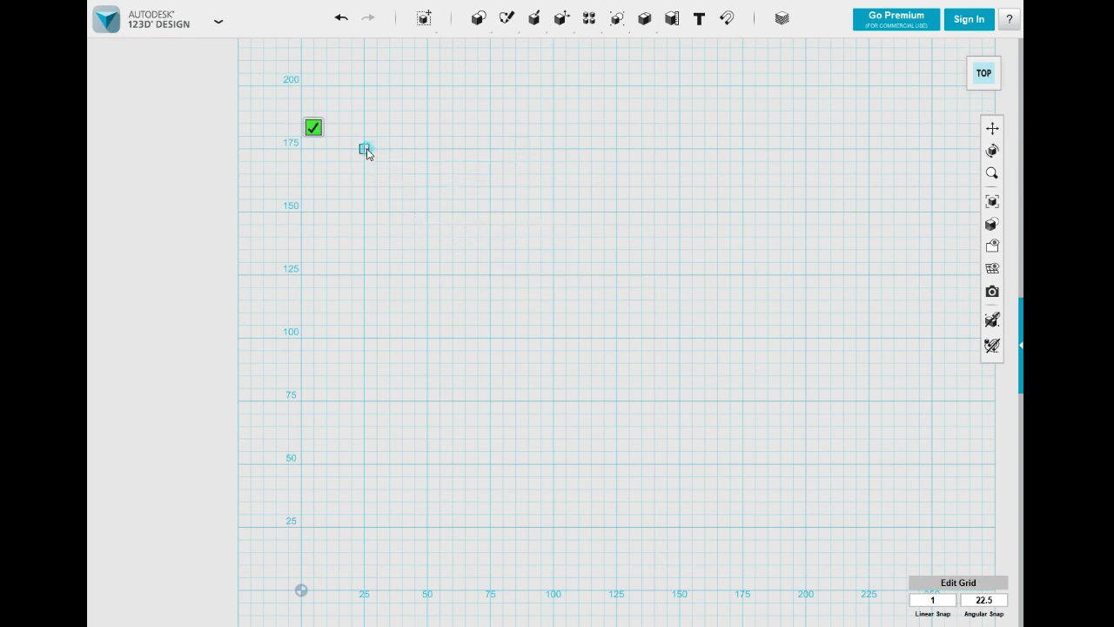
pyautogui.click(491, 276)
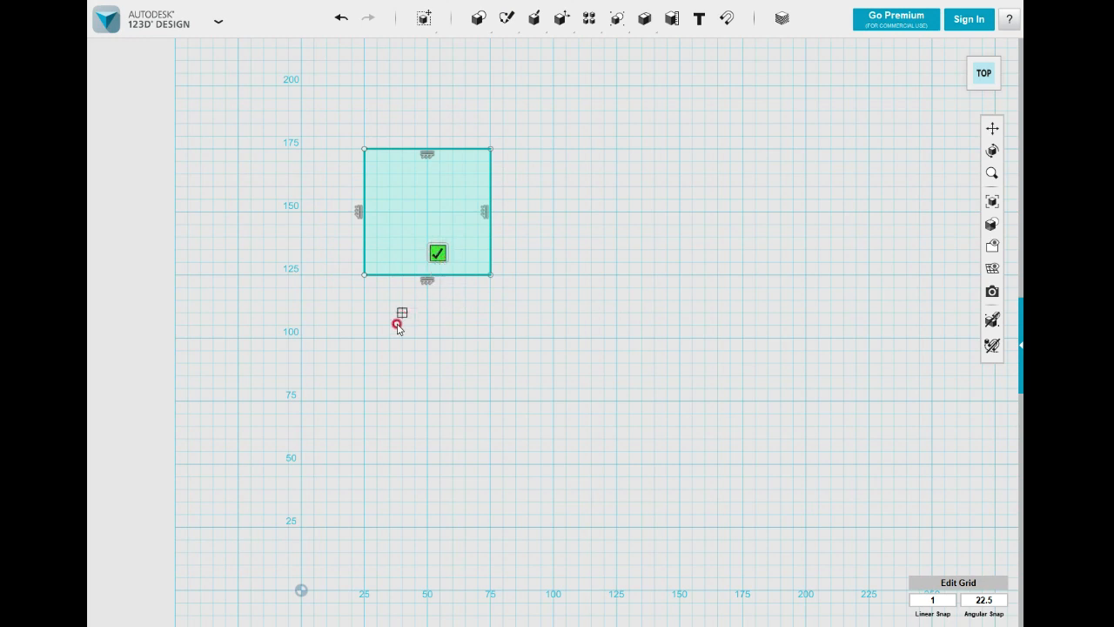
pyautogui.click(364, 337)
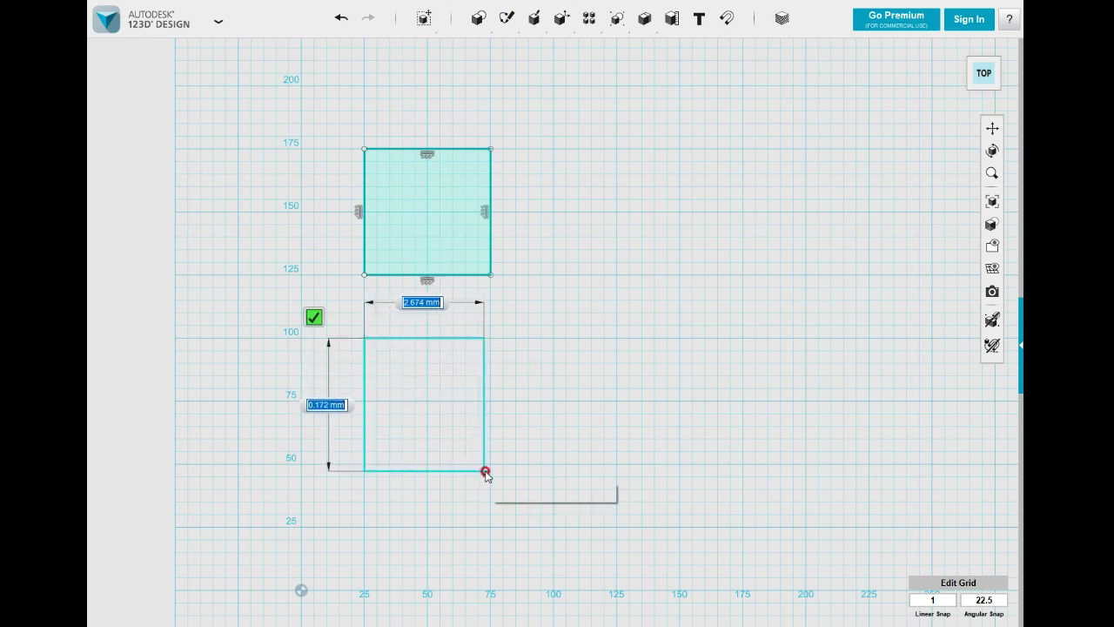
pyautogui.click(486, 472)
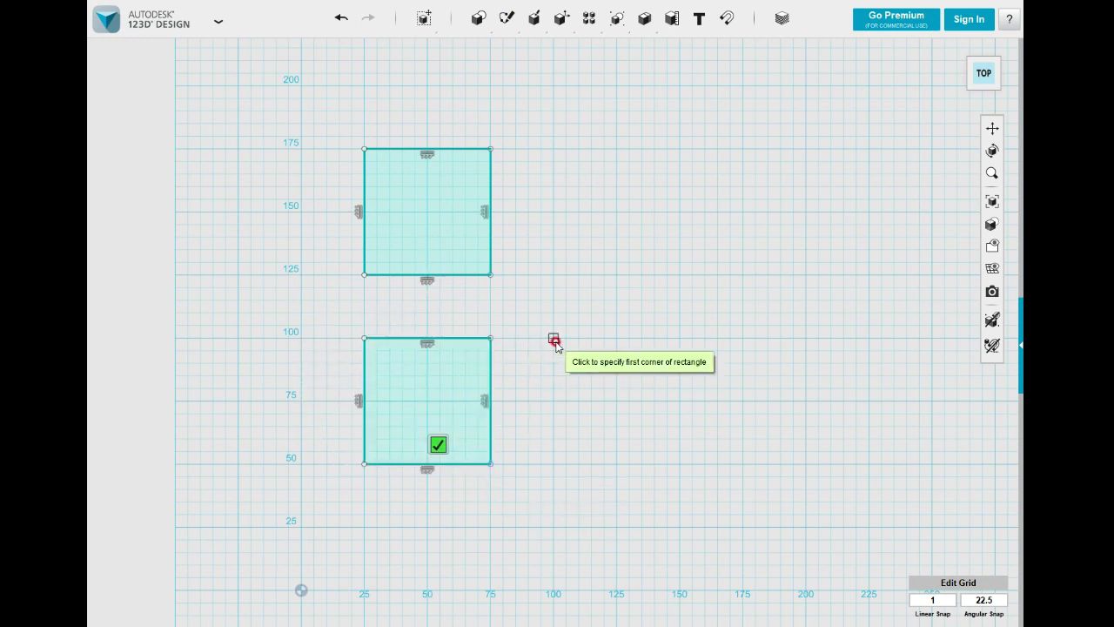
pyautogui.click(554, 338)
pyautogui.click(680, 463)
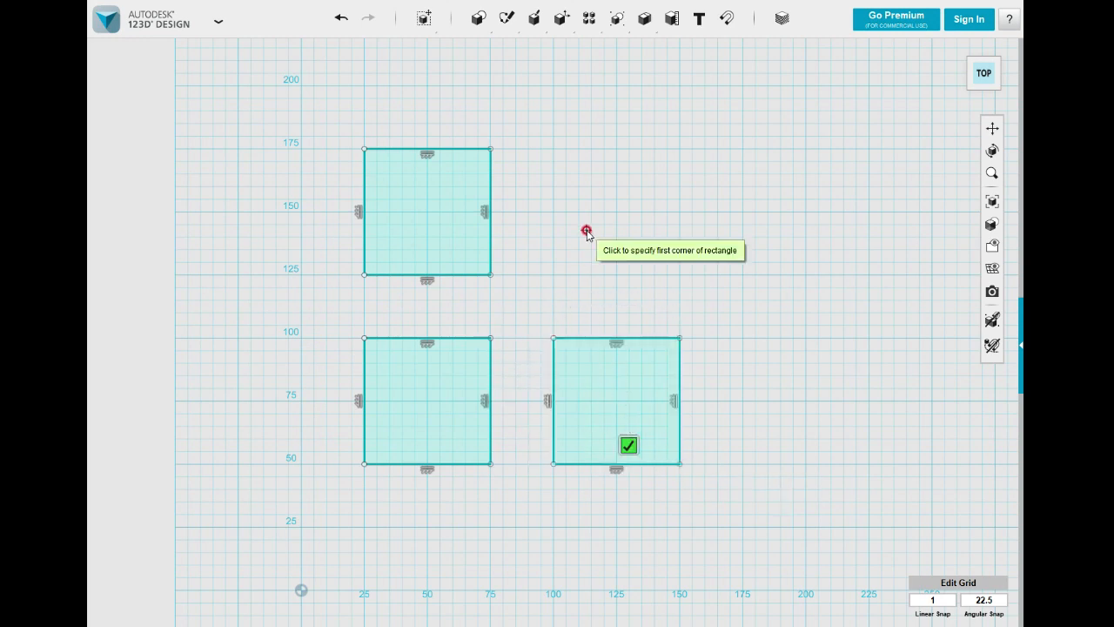
pyautogui.click(629, 447)
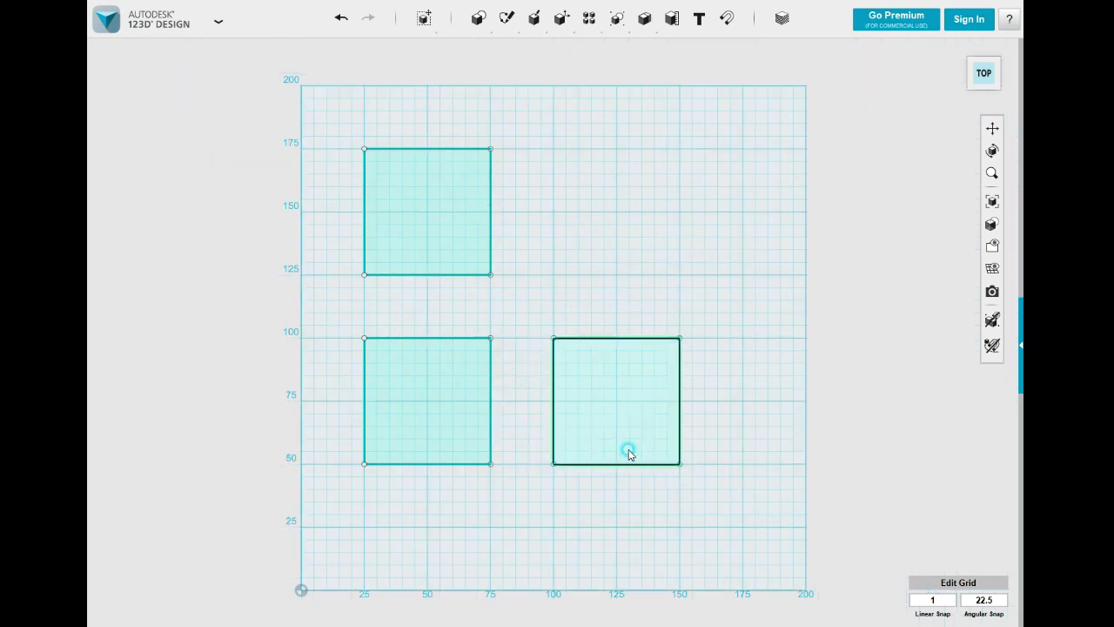
# Delete the entire sketch that contains the three squares
pyautogui.click(639, 391)
pyautogui.click(788, 509)
pyautogui.click(602, 340)
pyautogui.moveTo(762, 476); pyautogui.dragTo(690, 443, button='right')
pyautogui.click(614, 451)
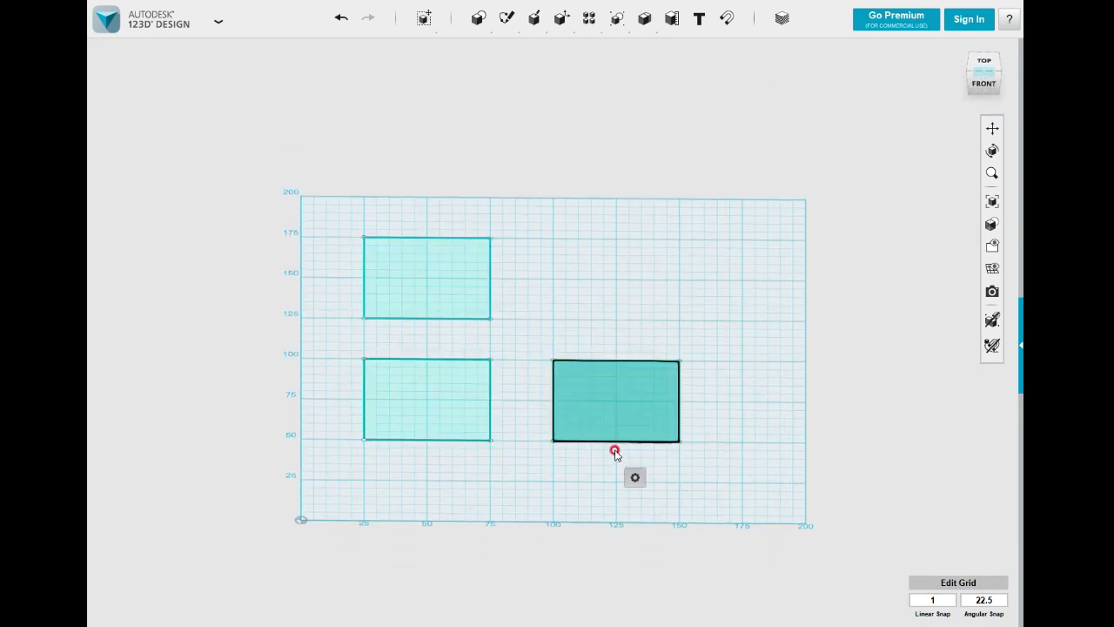
pyautogui.click(627, 313)
pyautogui.moveTo(629, 311); pyautogui.dragTo(691, 464, button='right')
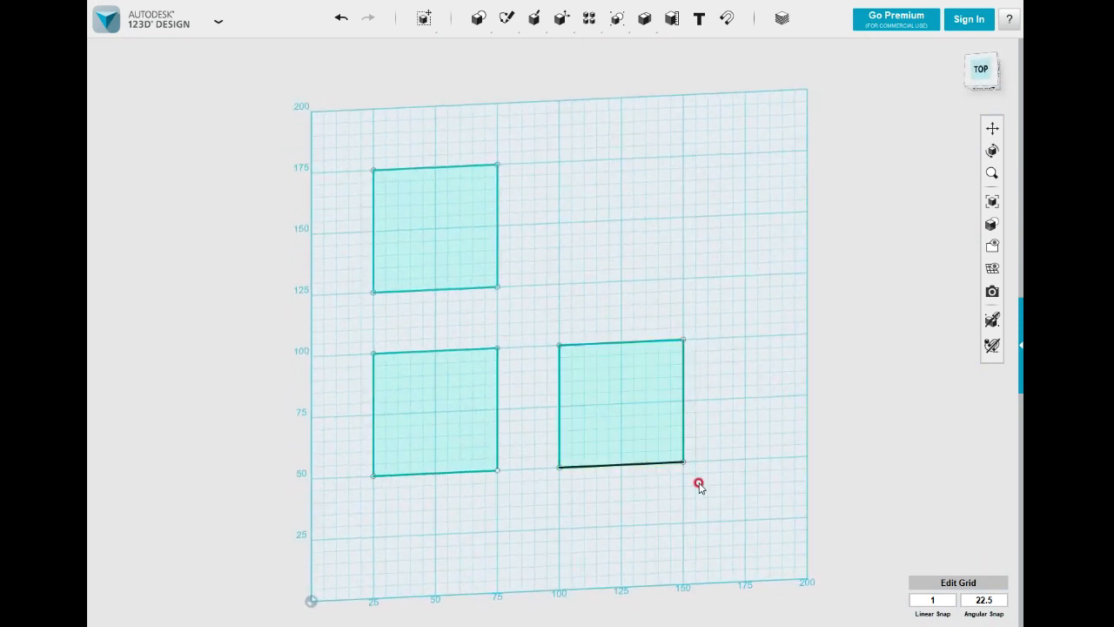
pyautogui.moveTo(774, 503)
pyautogui.mouseDown()
pyautogui.moveTo(490, 298)
pyautogui.moveTo(545, 326)
pyautogui.moveTo(543, 304)
pyautogui.mouseUp()
pyautogui.press('Delete')
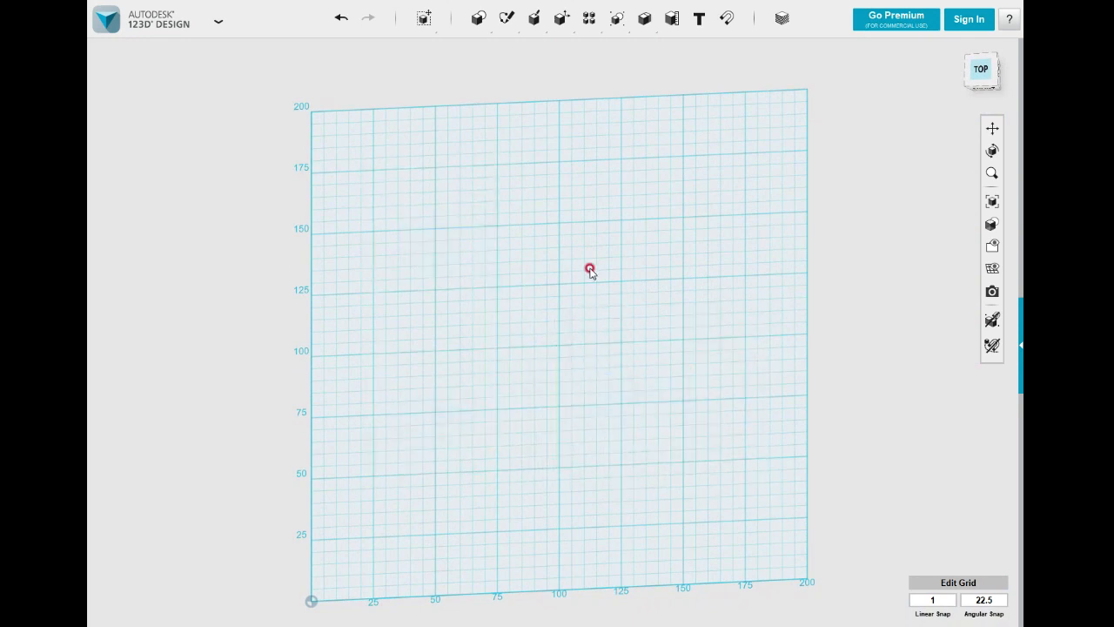
# Sketch a 50 mm square on the grid from (25, 175) to (75, 125) and finish its sketch
pyautogui.click(981, 70)
pyautogui.moveTo(507, 17)
pyautogui.click(504, 45)
pyautogui.click(369, 163)
pyautogui.click(363, 149)
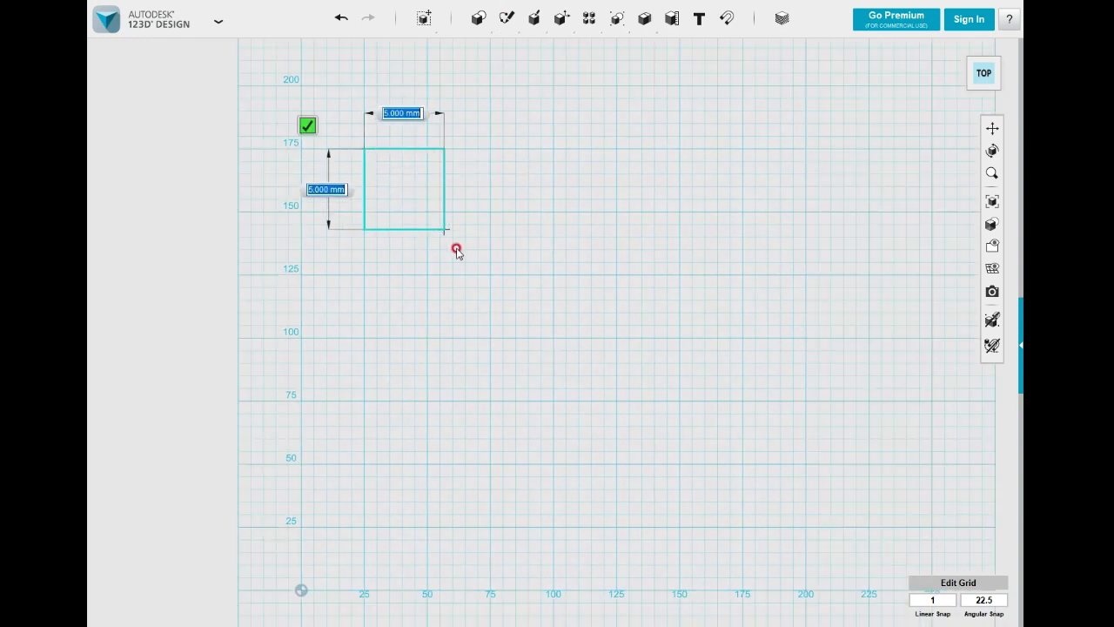
pyautogui.click(490, 275)
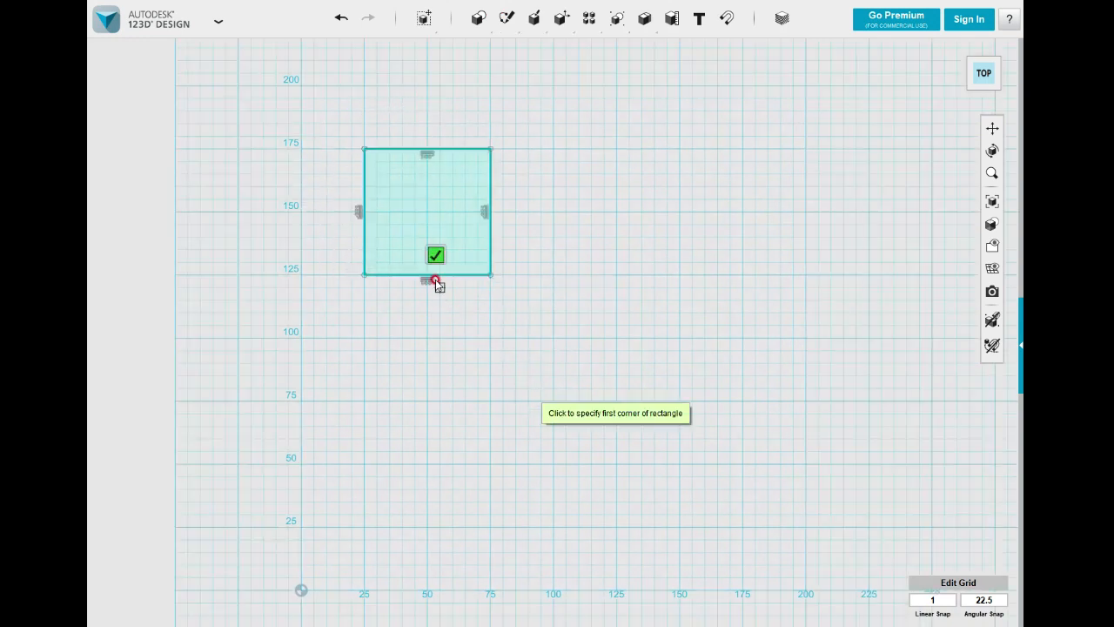
pyautogui.click(436, 254)
# Sketch a second 50 mm square from (25, 100) to (75, 50) as its own separate sketch
pyautogui.moveTo(506, 17)
pyautogui.click(508, 49)
pyautogui.click(365, 343)
pyautogui.click(364, 337)
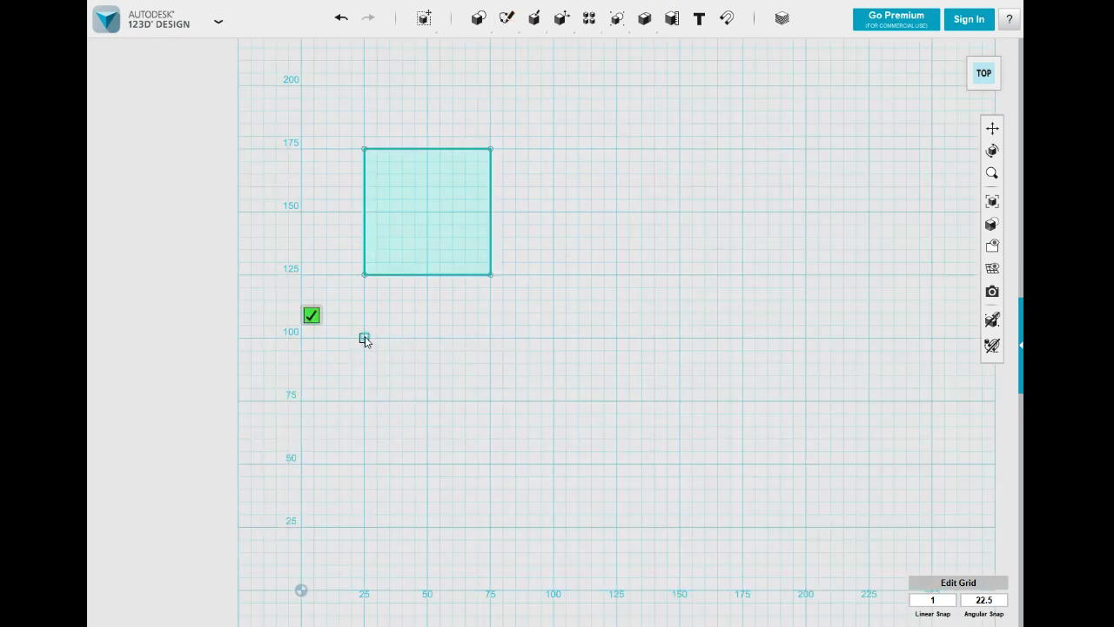
pyautogui.click(490, 464)
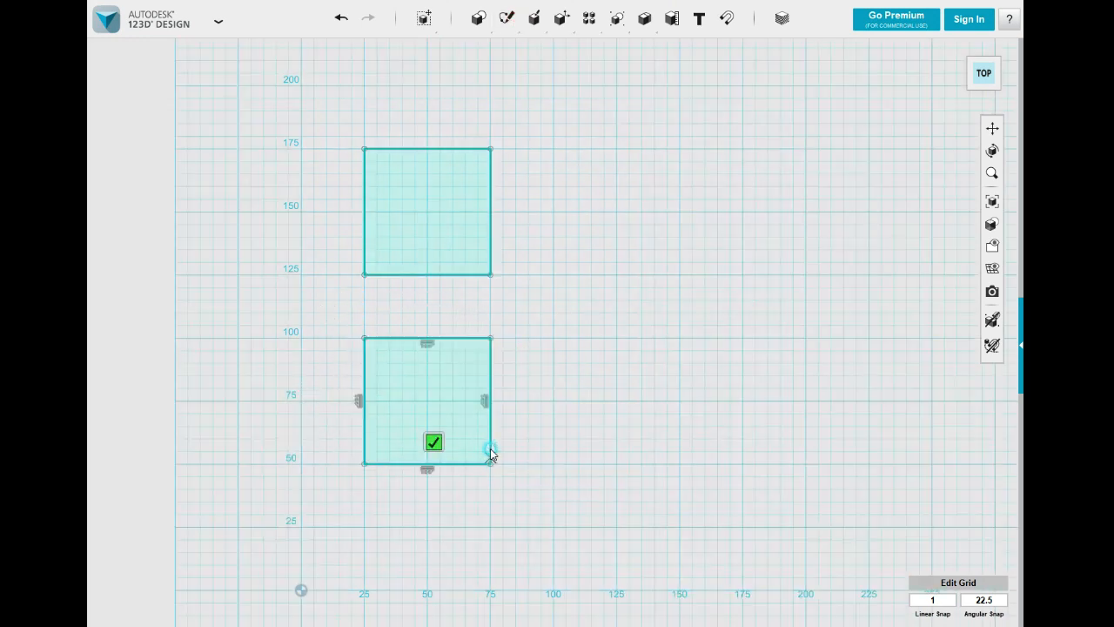
pyautogui.click(433, 441)
pyautogui.click(364, 355)
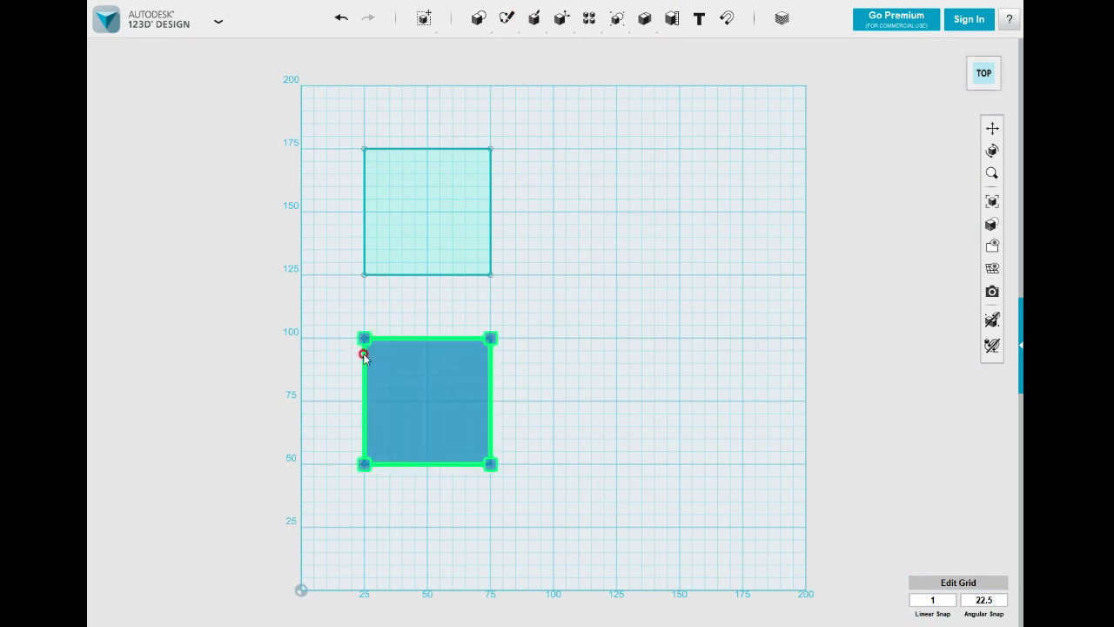
# Sketch a circle about 46 mm in diameter beside the upper square
pyautogui.moveTo(610, 327); pyautogui.dragTo(648, 393, button='right')
pyautogui.click(980, 73)
pyautogui.moveTo(507, 17)
pyautogui.click(530, 48)
pyautogui.click(610, 203)
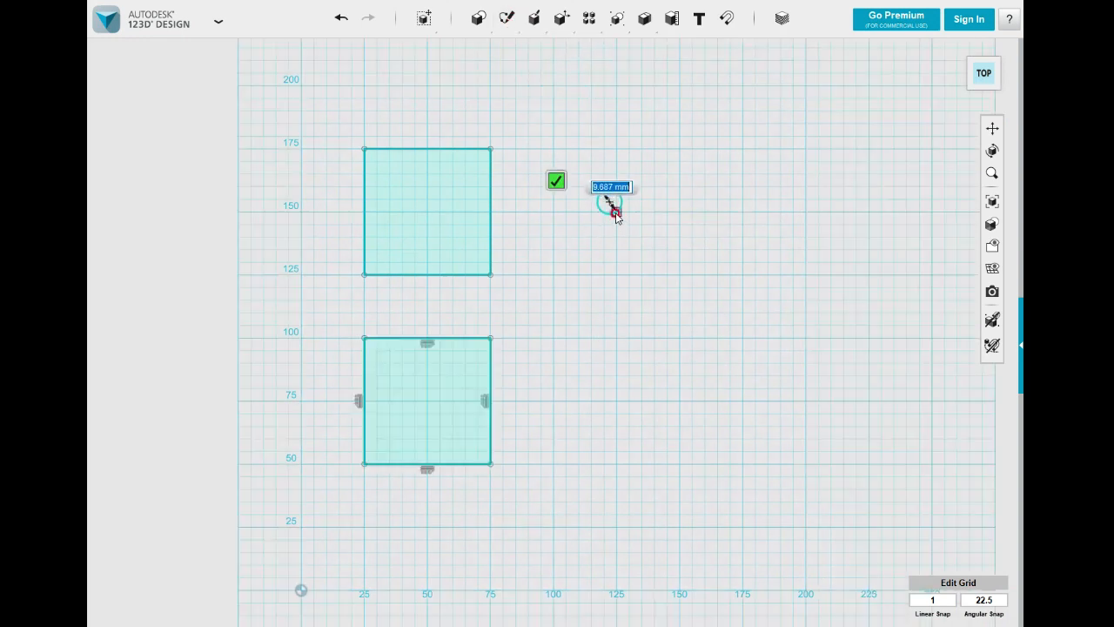
pyautogui.click(667, 209)
# Sketch an ellipse about 65 mm long and 30 mm high beneath the circle
pyautogui.moveTo(504, 26)
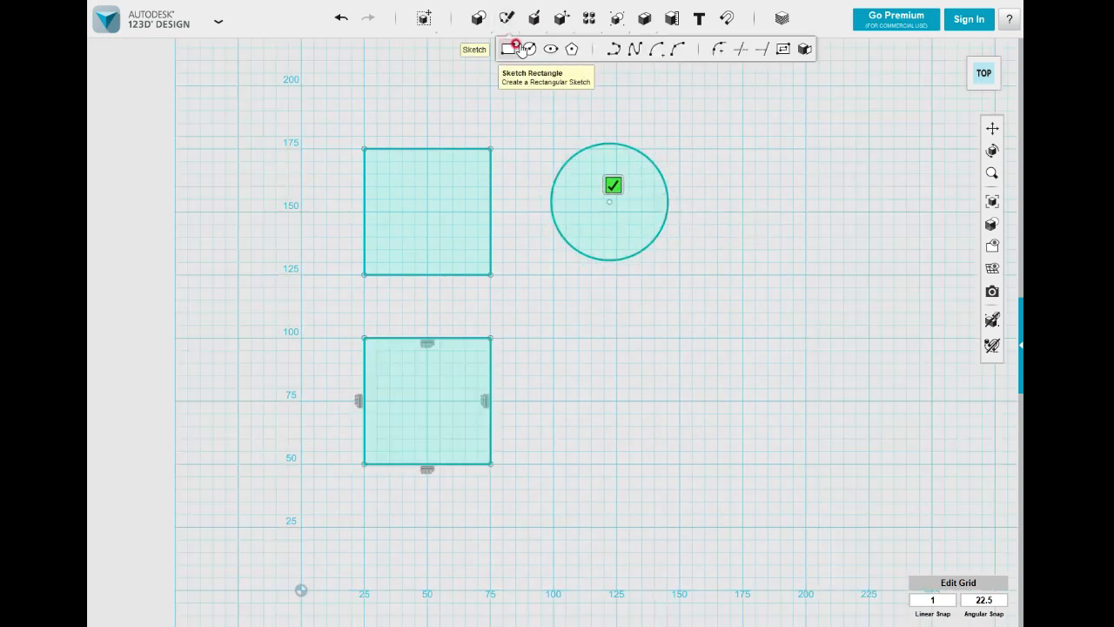
pyautogui.click(549, 44)
pyautogui.click(644, 375)
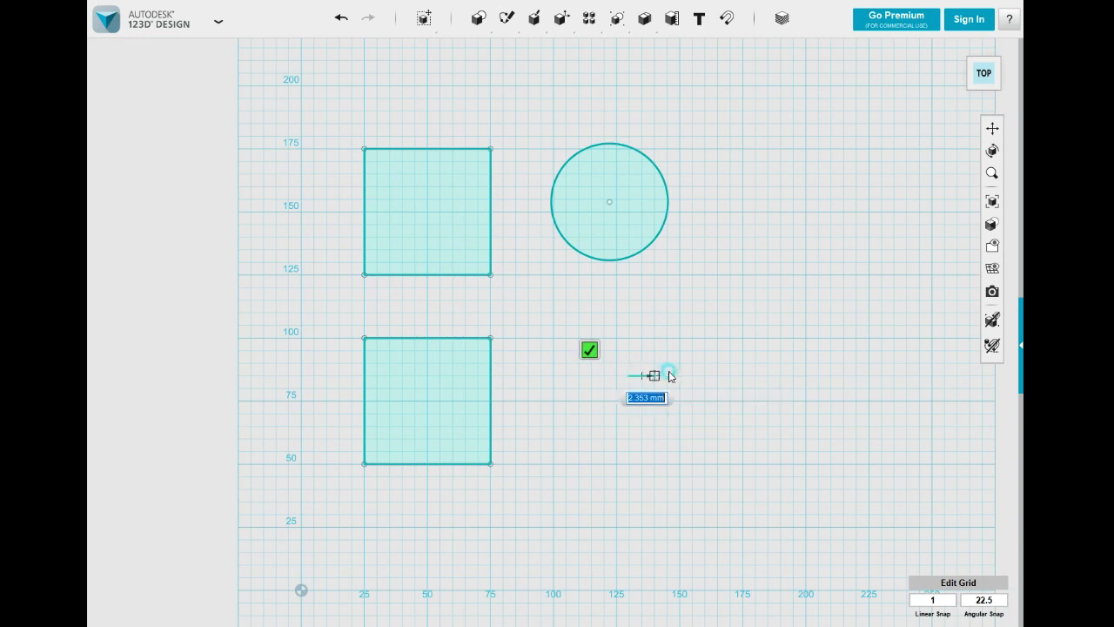
pyautogui.click(723, 376)
pyautogui.click(641, 339)
# Sketch a six-sided polygon centred at (200, 150) with a vertex about 25 mm above the centre, and exit the sketch
pyautogui.moveTo(478, 18)
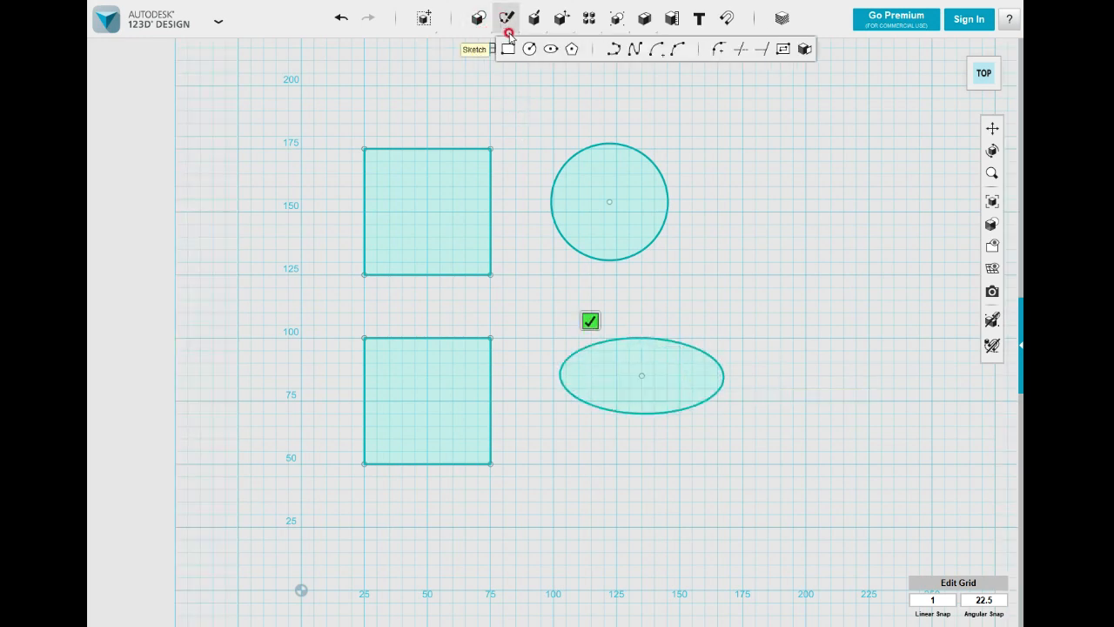
pyautogui.click(572, 49)
pyautogui.click(769, 246)
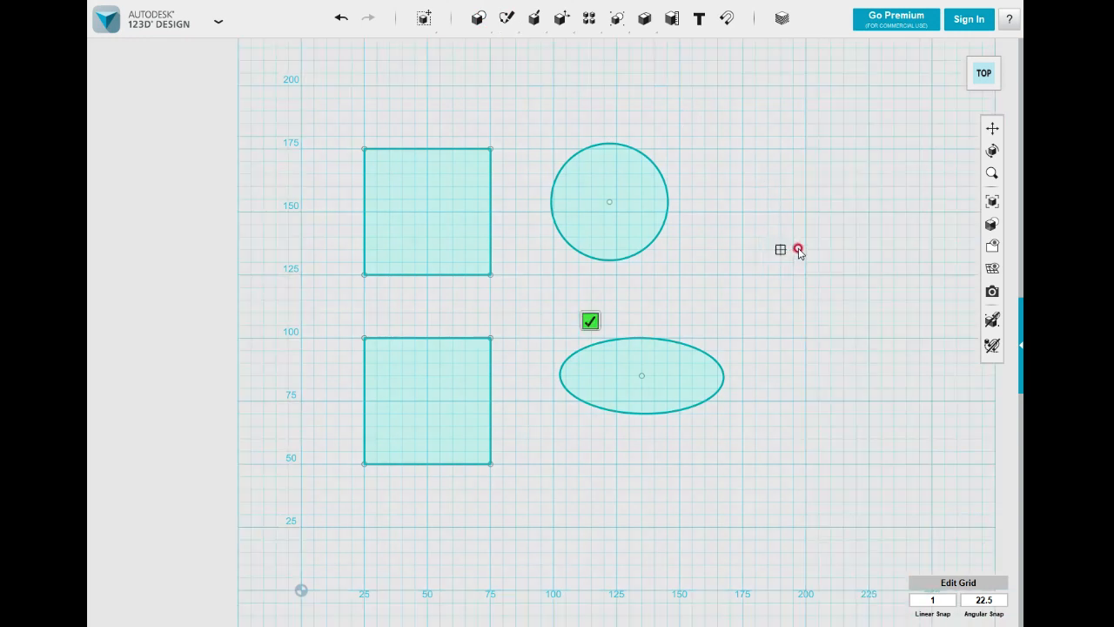
pyautogui.click(805, 211)
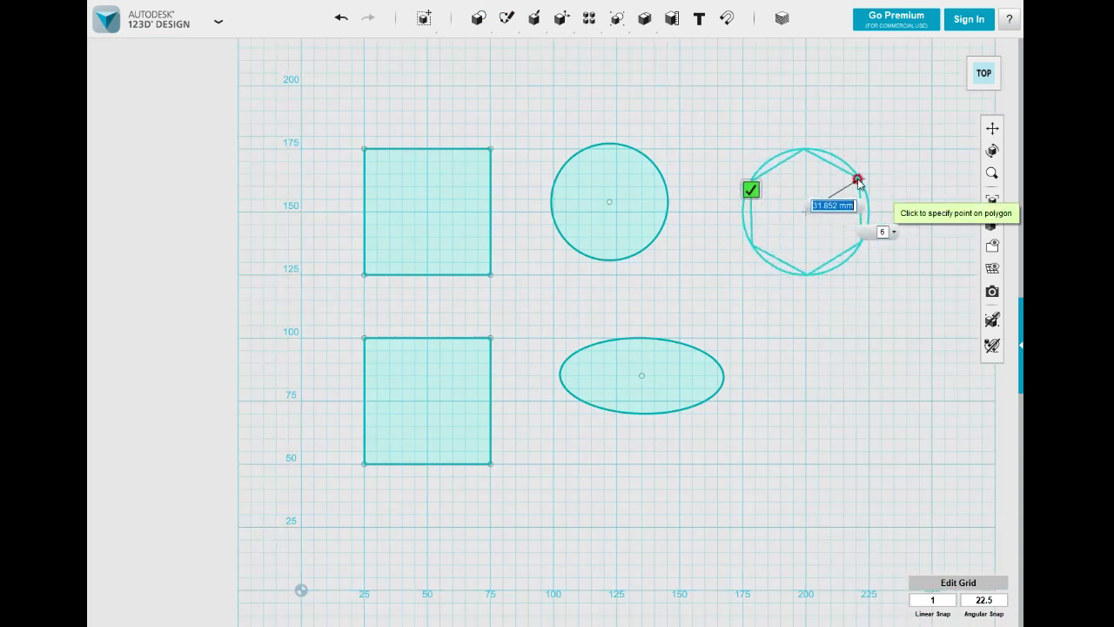
pyautogui.click(805, 151)
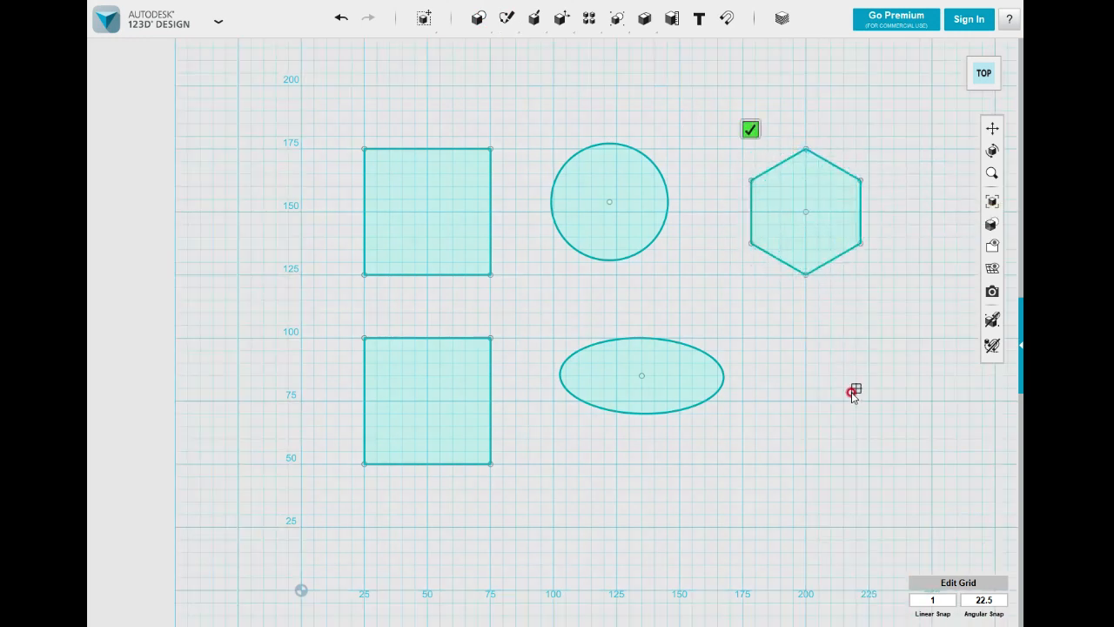
pyautogui.press('Return')
# Extrude the hexagon sketch upward into a tall solid prism
pyautogui.moveTo(768, 340); pyautogui.dragTo(779, 288, button='right')
pyautogui.click(784, 299)
pyautogui.moveTo(782, 351)
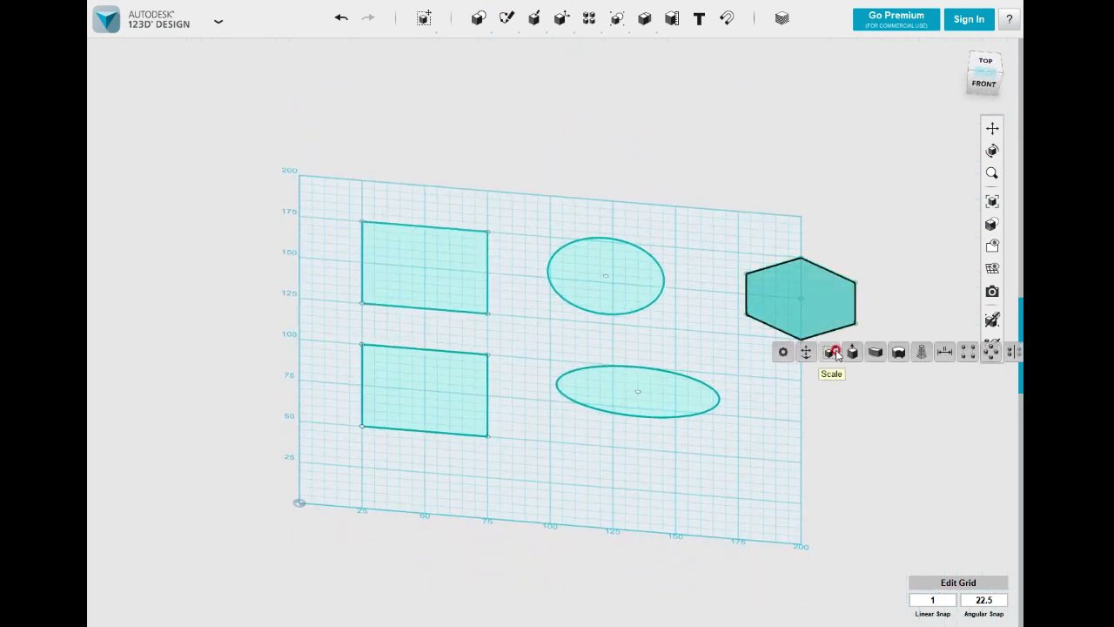
pyautogui.click(855, 352)
pyautogui.moveTo(803, 284); pyautogui.dragTo(823, 142)
pyautogui.click(815, 407)
# Sketch a circle about 22 mm in diameter at the centre of the hexagonal prism's top face and exit the sketch
pyautogui.moveTo(815, 410); pyautogui.dragTo(824, 433, button='right')
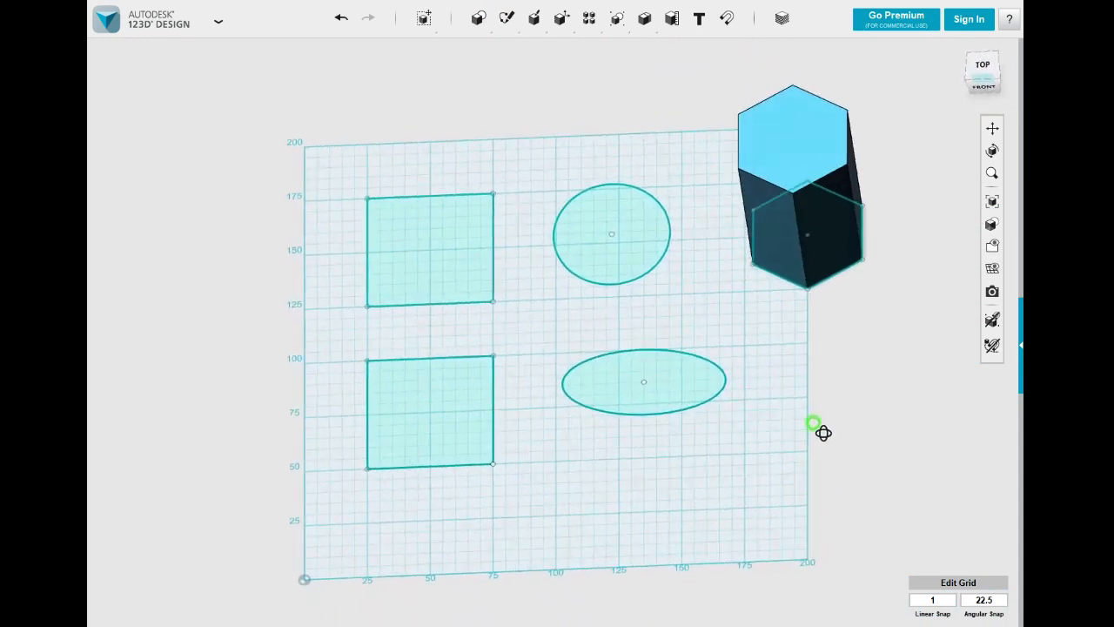
pyautogui.scroll(-2, 720, 355)
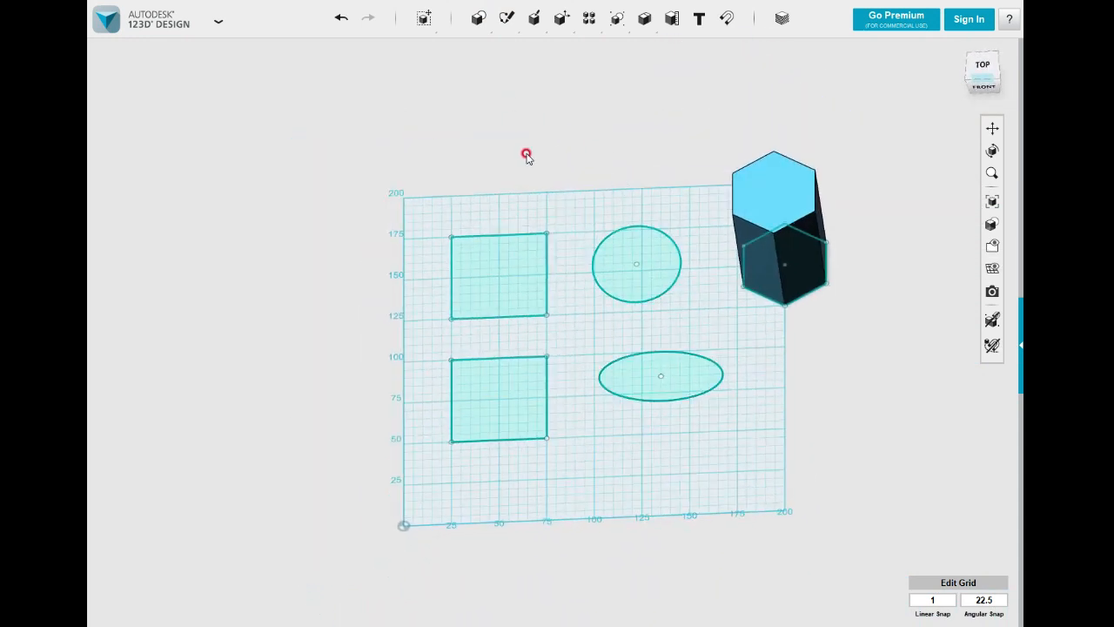
pyautogui.moveTo(552, 143); pyautogui.dragTo(403, 163, button='middle')
pyautogui.scroll(3, 549, 237)
pyautogui.moveTo(562, 187); pyautogui.dragTo(448, 221, button='middle')
pyautogui.moveTo(507, 17)
pyautogui.click(528, 47)
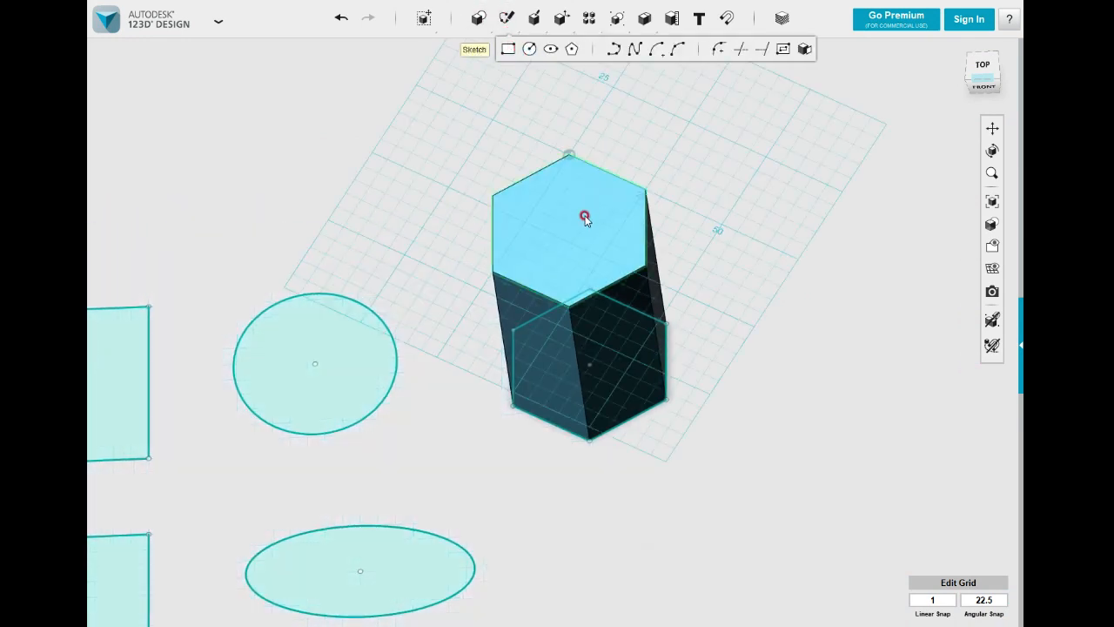
pyautogui.click(564, 228)
pyautogui.click(571, 233)
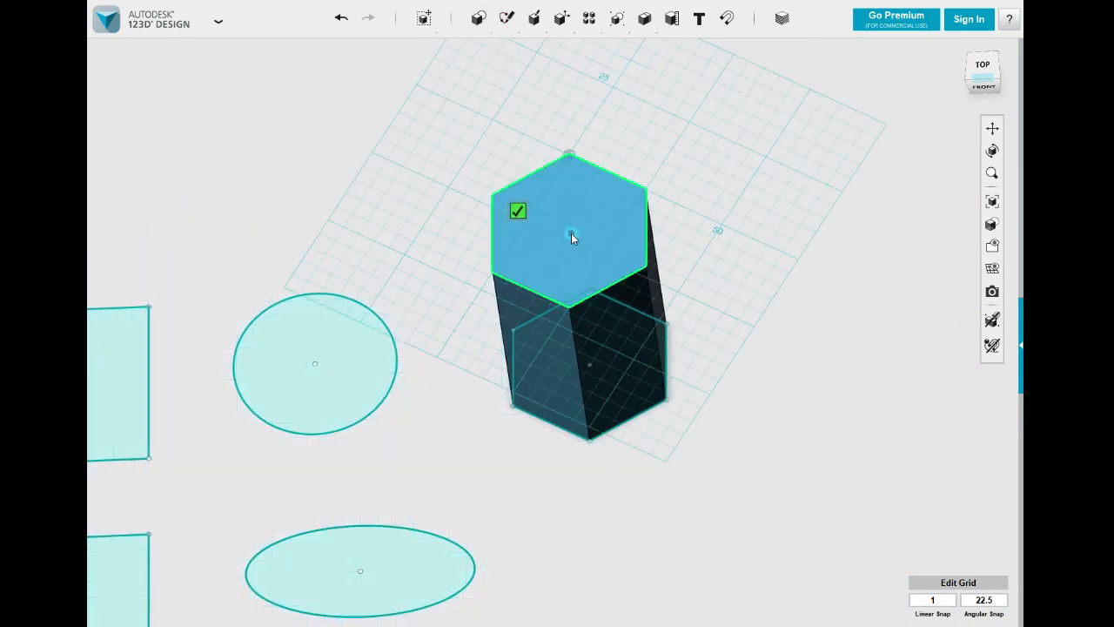
pyautogui.click(610, 232)
pyautogui.click(554, 217)
pyautogui.click(740, 271)
# Extrude the circle on the prism's top face downward through the solid to cut a round hole
pyautogui.click(592, 226)
pyautogui.click(595, 231)
pyautogui.click(685, 280)
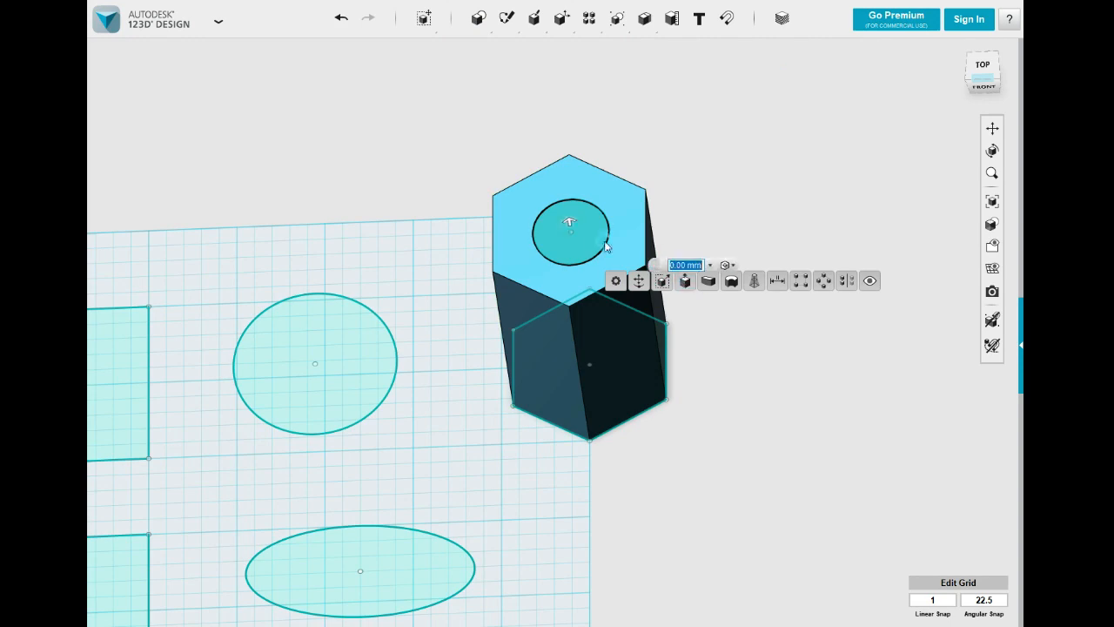
pyautogui.moveTo(569, 224); pyautogui.dragTo(617, 458)
pyautogui.click(738, 298)
pyautogui.moveTo(739, 298); pyautogui.dragTo(786, 174, button='right')
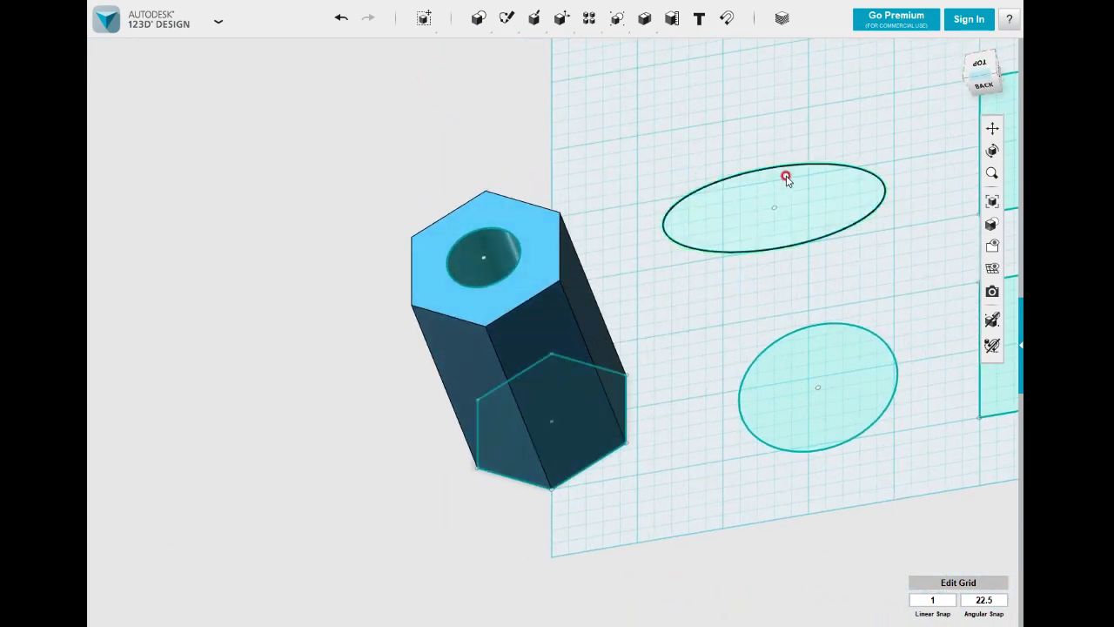
# Delete all the flat sketches together with the hexagonal prism to clear the workspace
pyautogui.click(977, 66)
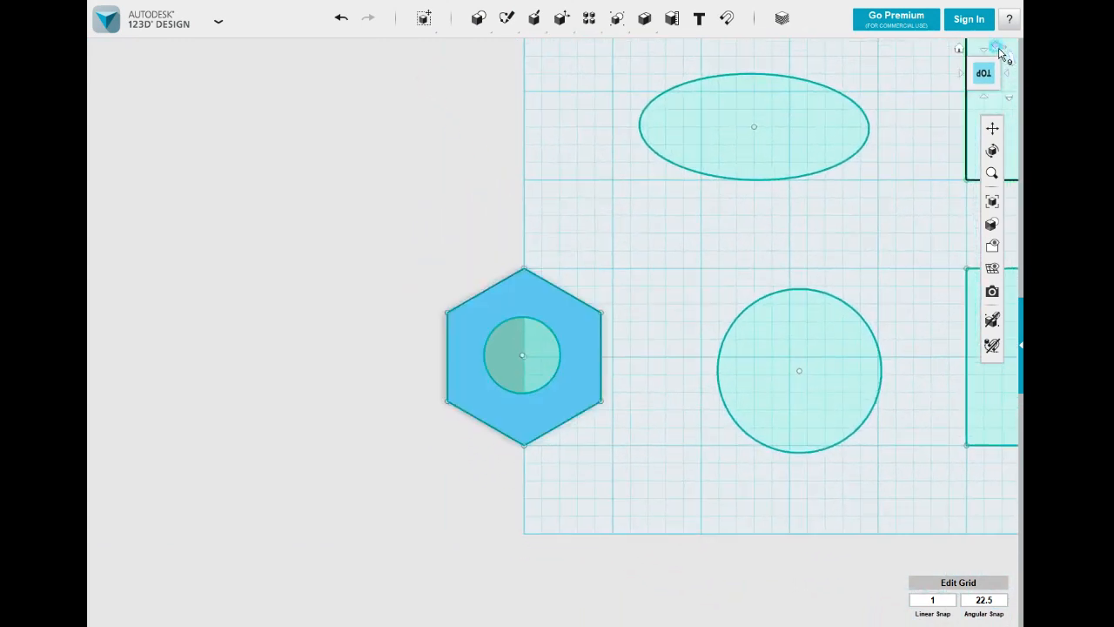
pyautogui.click(999, 52)
pyautogui.click(999, 52)
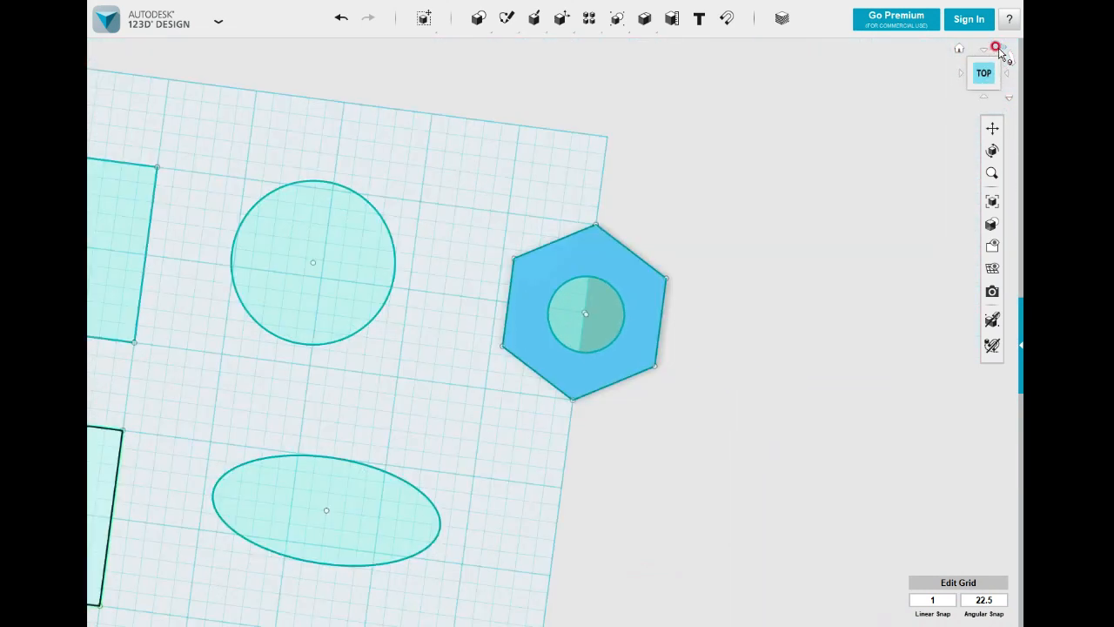
pyautogui.scroll(-2, 624, 273)
pyautogui.moveTo(507, 401); pyautogui.dragTo(585, 359, button='right')
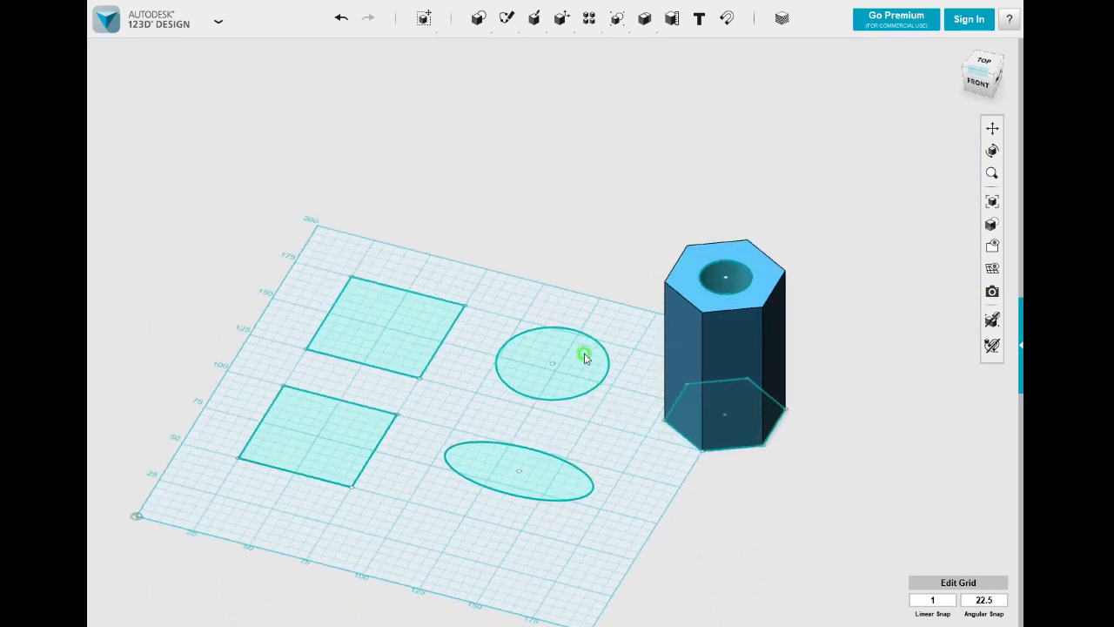
pyautogui.moveTo(502, 23)
pyautogui.moveTo(210, 164)
pyautogui.mouseDown()
pyautogui.moveTo(652, 490)
pyautogui.moveTo(829, 546)
pyautogui.mouseUp()
pyautogui.press('Delete')
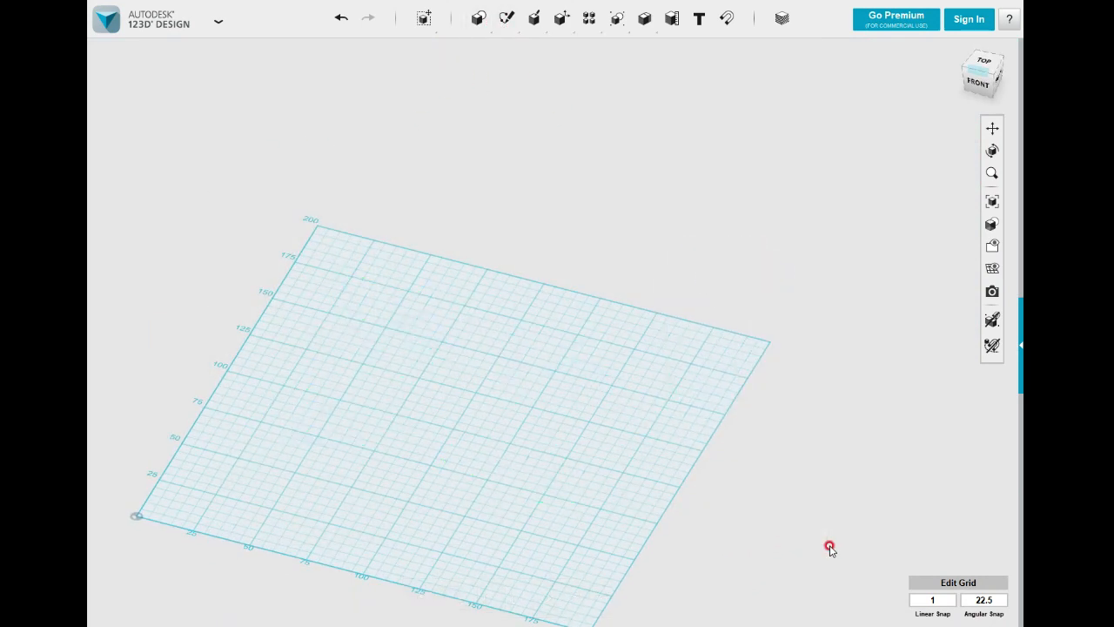
# In the top view, start a polyline at grid point (50, 150) and run it through (75, 150), (75, 175), (100, 150) and (125, 150)
pyautogui.click(981, 65)
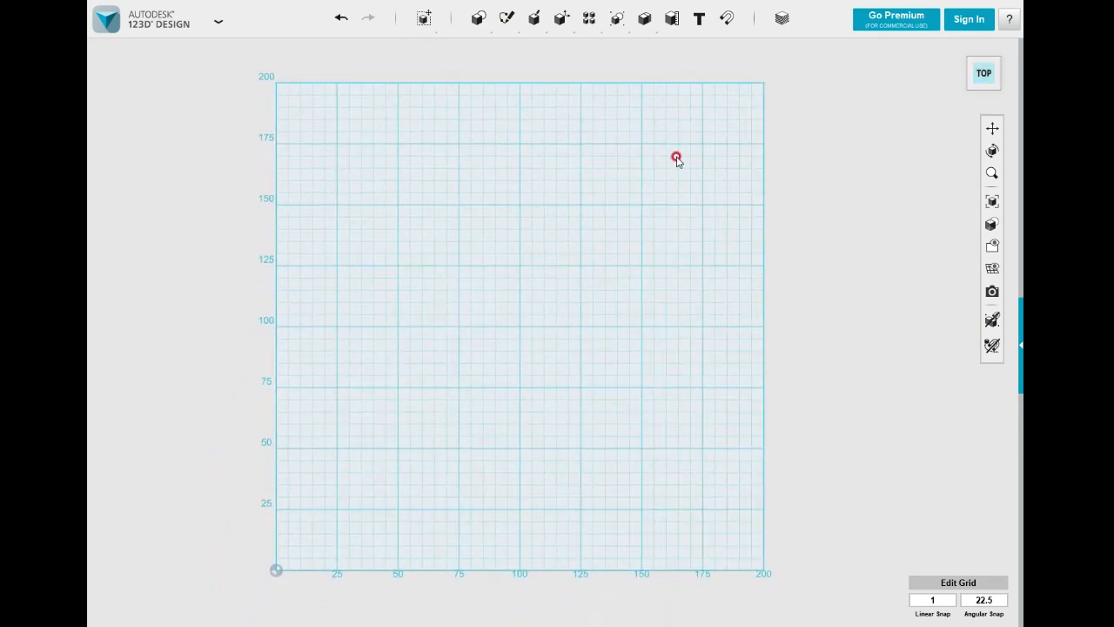
pyautogui.moveTo(507, 20)
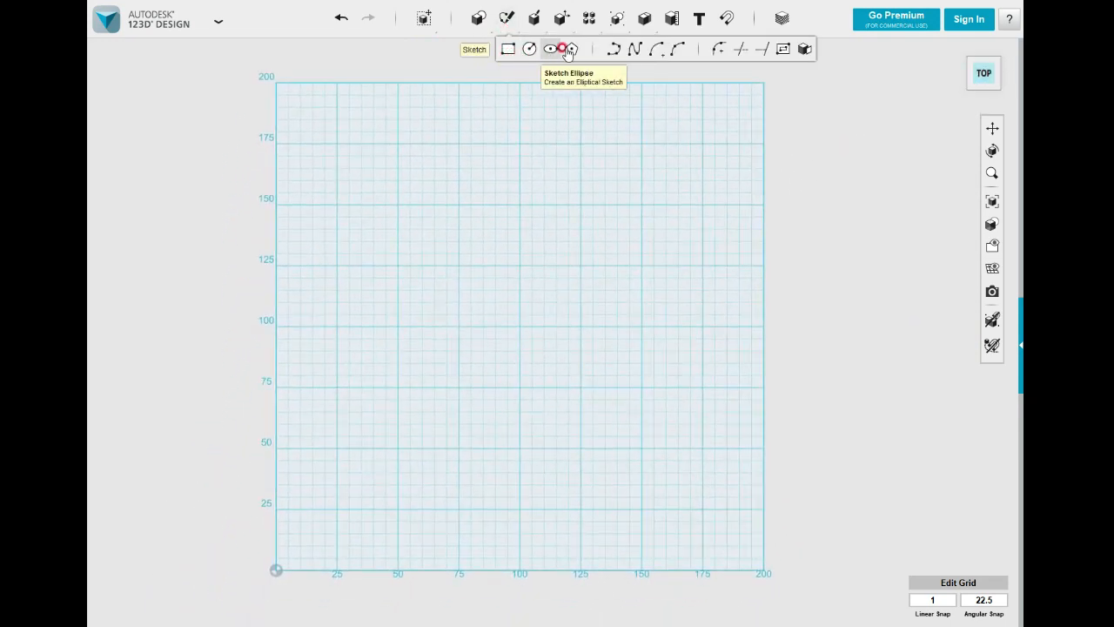
pyautogui.click(613, 52)
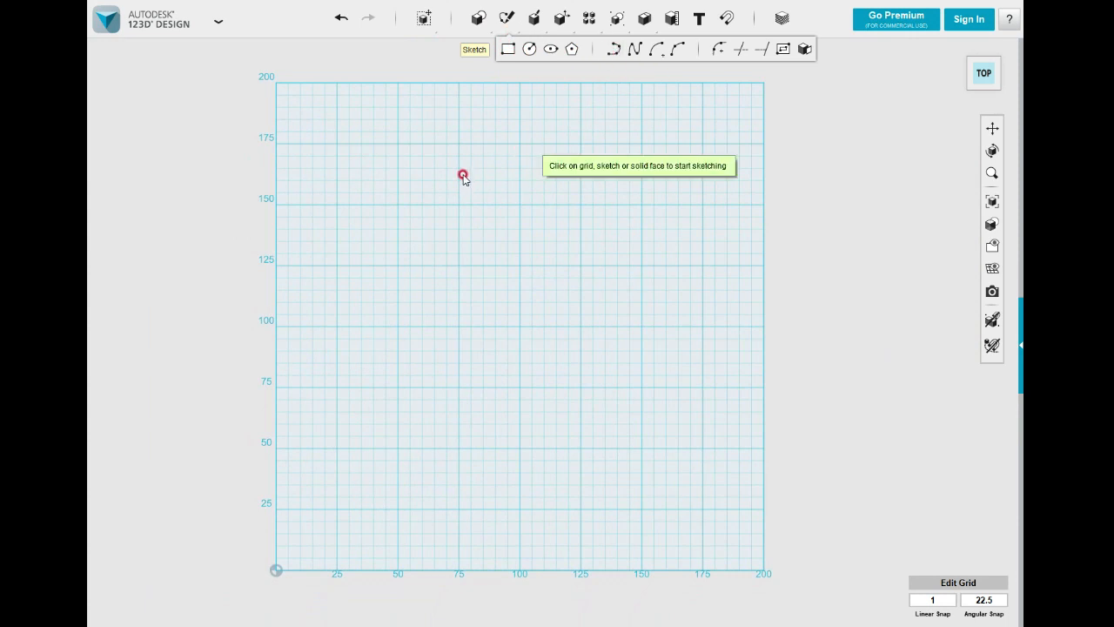
pyautogui.click(397, 205)
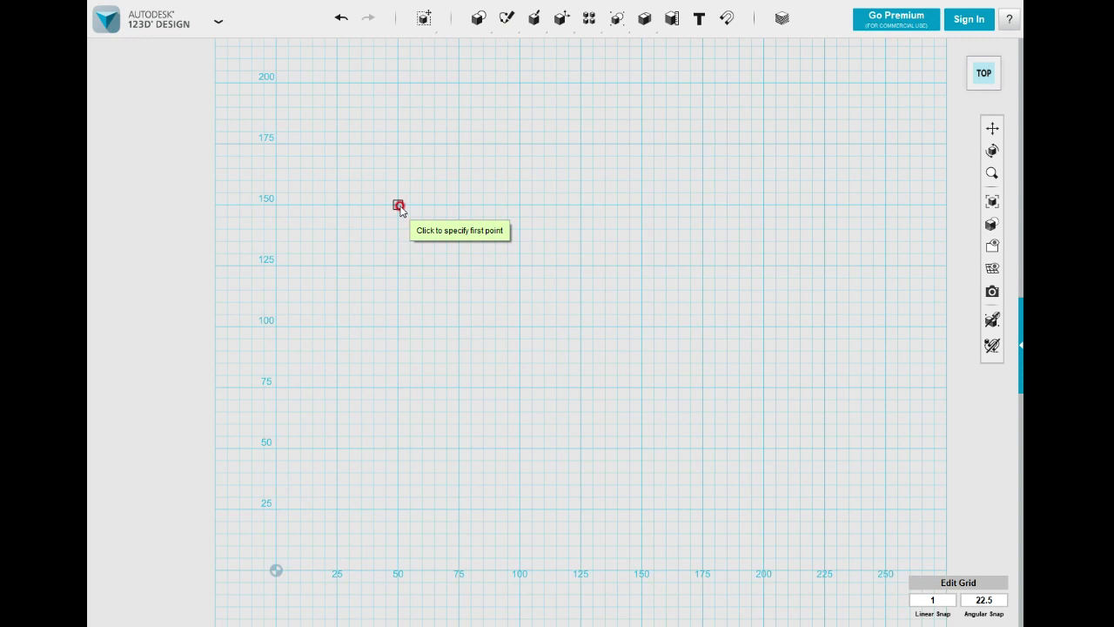
pyautogui.click(459, 206)
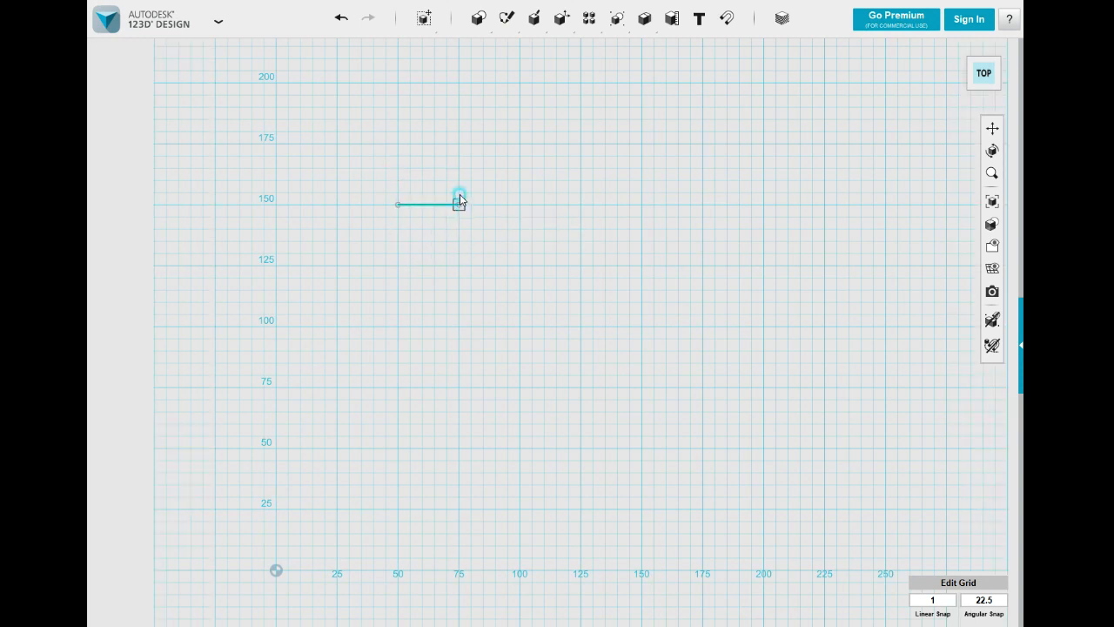
pyautogui.click(459, 143)
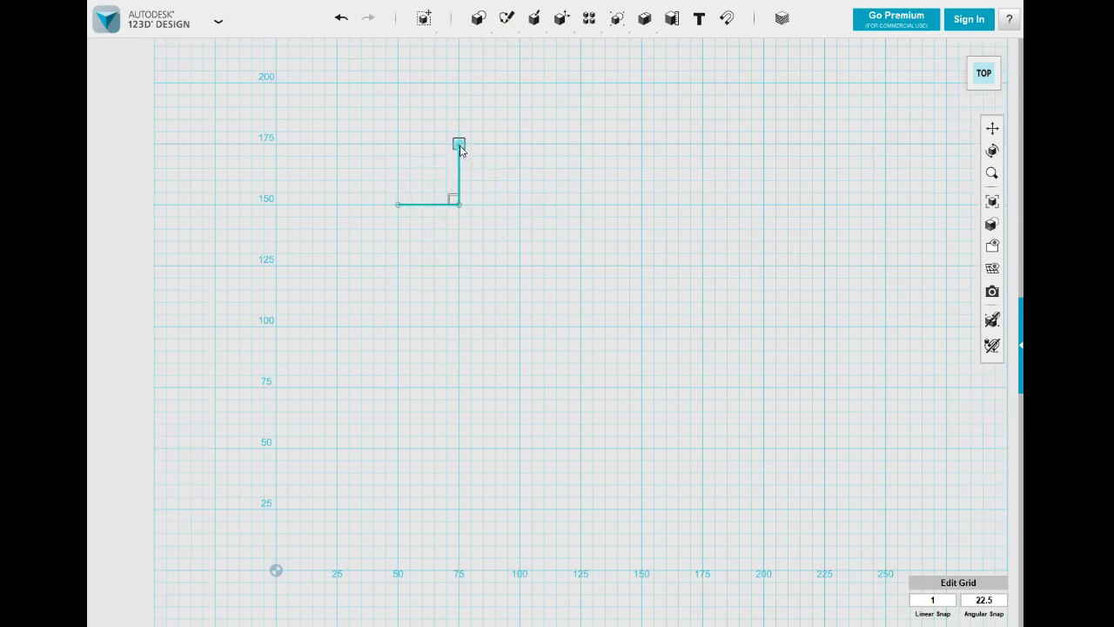
pyautogui.click(519, 206)
pyautogui.click(580, 205)
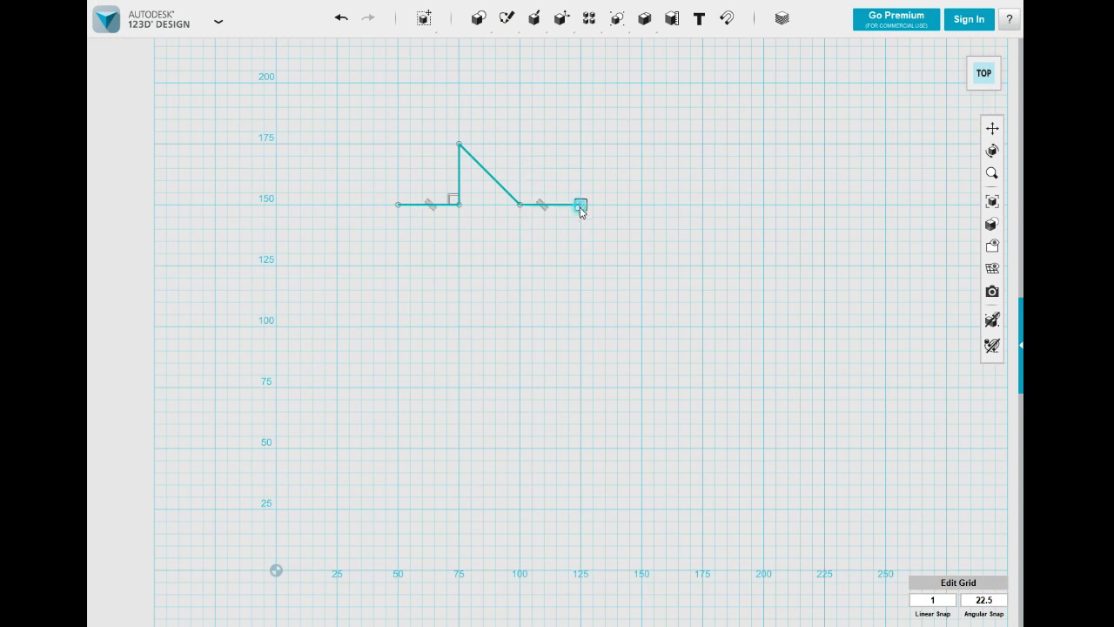
# Continue the polyline through (100, 125), (125, 100), (75, 100), (75, 75), (50, 75), (50, 100) and (25, 125), close it at its start and exit the sketch
pyautogui.click(520, 266)
pyautogui.click(581, 326)
pyautogui.click(459, 326)
pyautogui.click(459, 387)
pyautogui.click(398, 387)
pyautogui.click(398, 327)
pyautogui.click(337, 266)
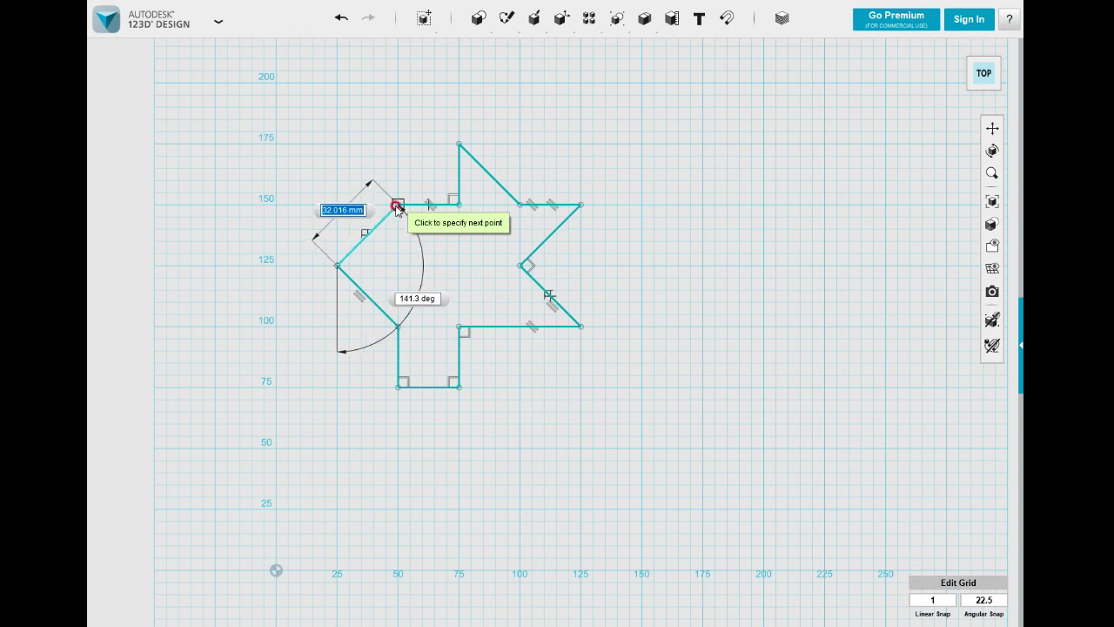
pyautogui.click(398, 205)
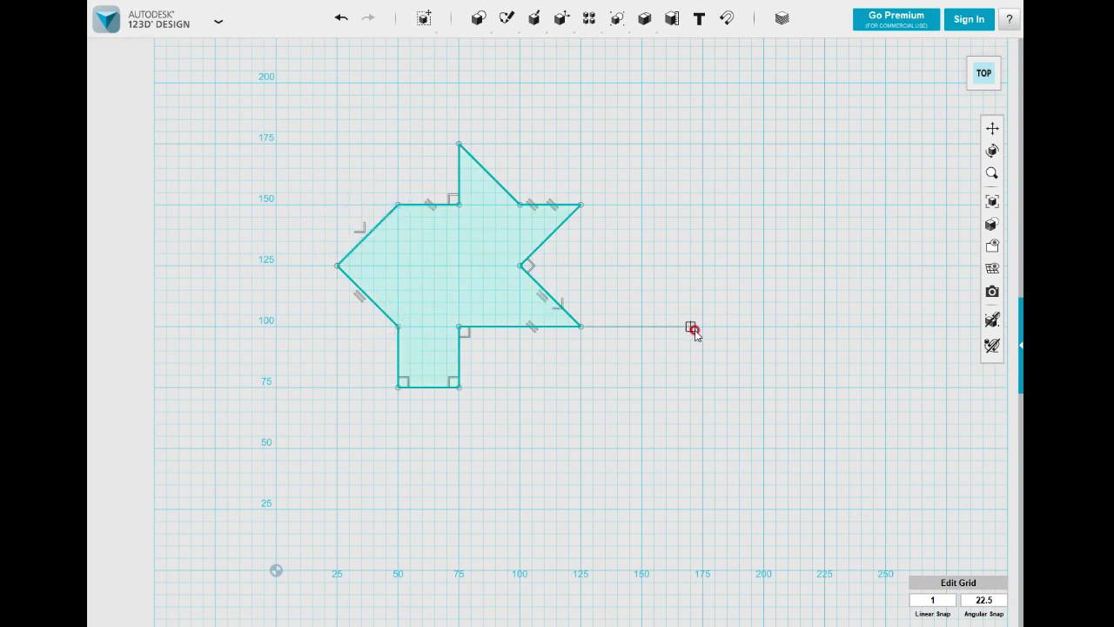
pyautogui.press('Escape')
# Extrude the closed polyline profile upward into a tall solid
pyautogui.moveTo(634, 389); pyautogui.dragTo(620, 339, button='right')
pyautogui.click(555, 359)
pyautogui.click(604, 411)
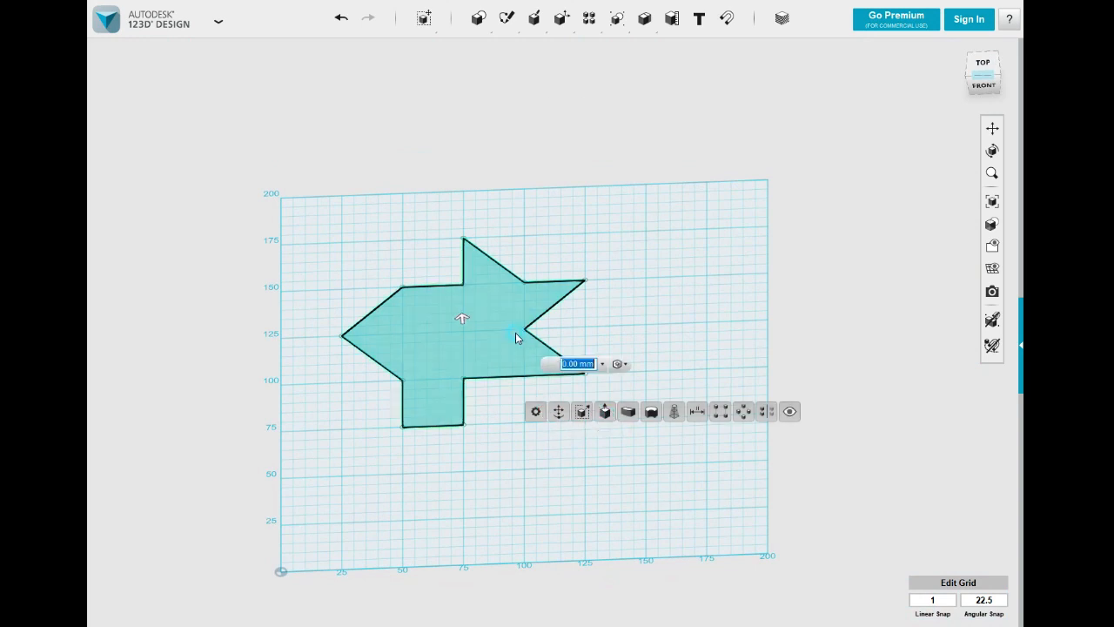
pyautogui.moveTo(457, 319); pyautogui.dragTo(450, 203)
pyautogui.click(644, 249)
pyautogui.moveTo(644, 249)
pyautogui.mouseDown(button='right')
pyautogui.moveTo(650, 315)
pyautogui.moveTo(634, 241)
pyautogui.mouseUp(button='right')
# Delete the extruded solid while keeping the flat polyline sketch on the grid
pyautogui.click(466, 157)
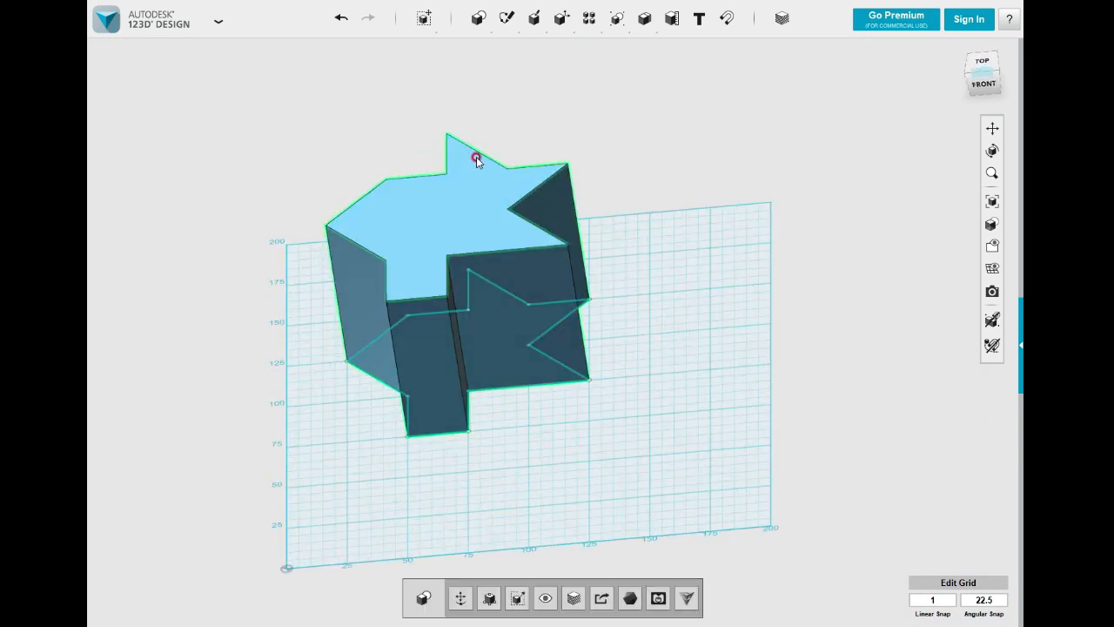
pyautogui.press('Delete')
pyautogui.moveTo(651, 218); pyautogui.dragTo(651, 247, button='right')
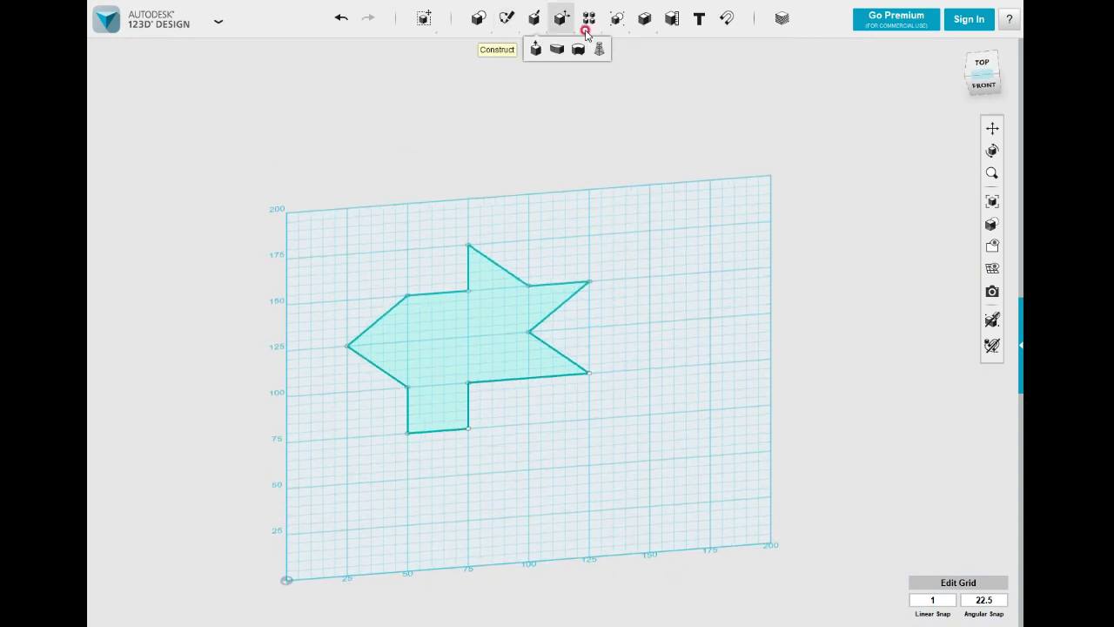
# In the top view, start a spline at about (180, 180) beside the polyline shape and wind it down to about (180, 60)
pyautogui.click(984, 66)
pyautogui.moveTo(507, 24)
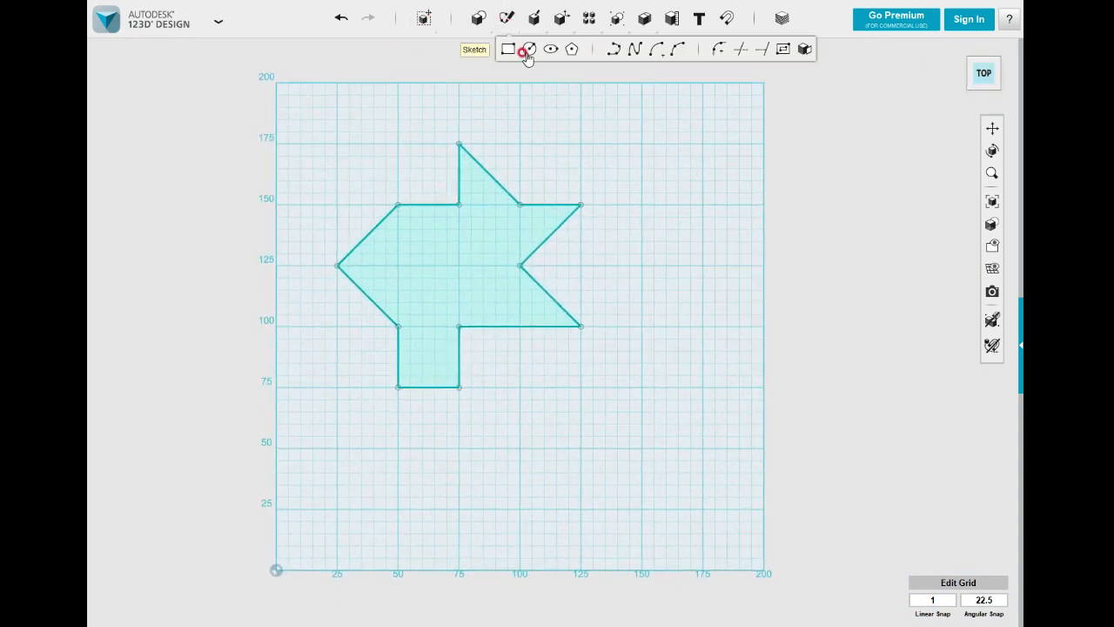
pyautogui.click(634, 50)
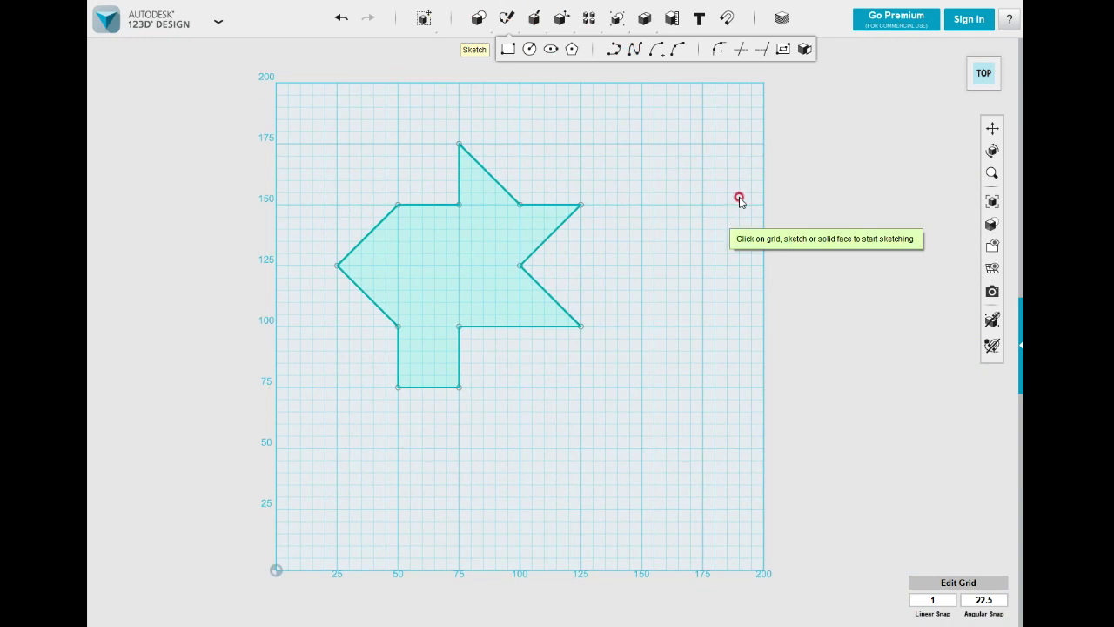
pyautogui.click(746, 146)
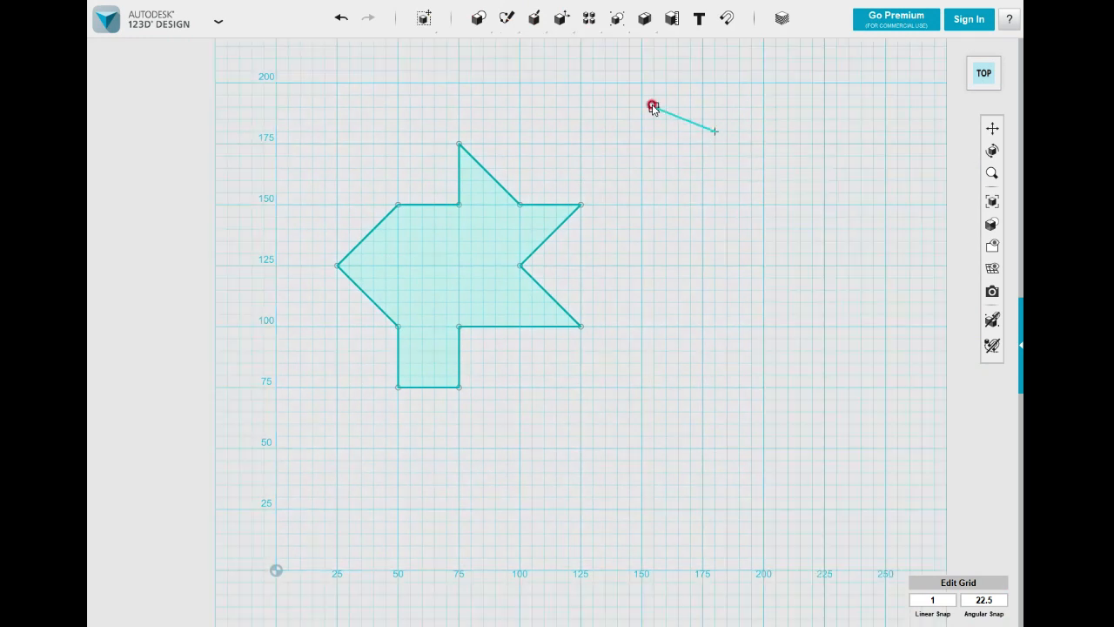
pyautogui.click(617, 216)
pyautogui.click(666, 314)
pyautogui.click(717, 424)
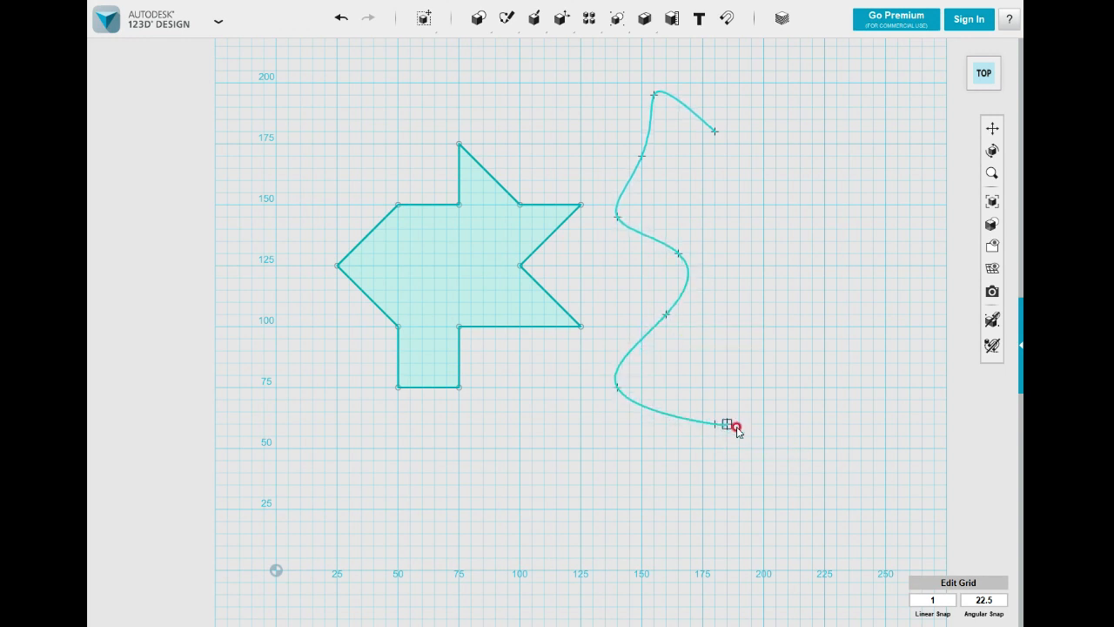
# Continue the spline through about (189, 38), (230, 55), (255, 130), (255, 175), (222, 207) and (199, 182), close it at its start and exit the sketch
pyautogui.click(736, 474)
pyautogui.click(837, 436)
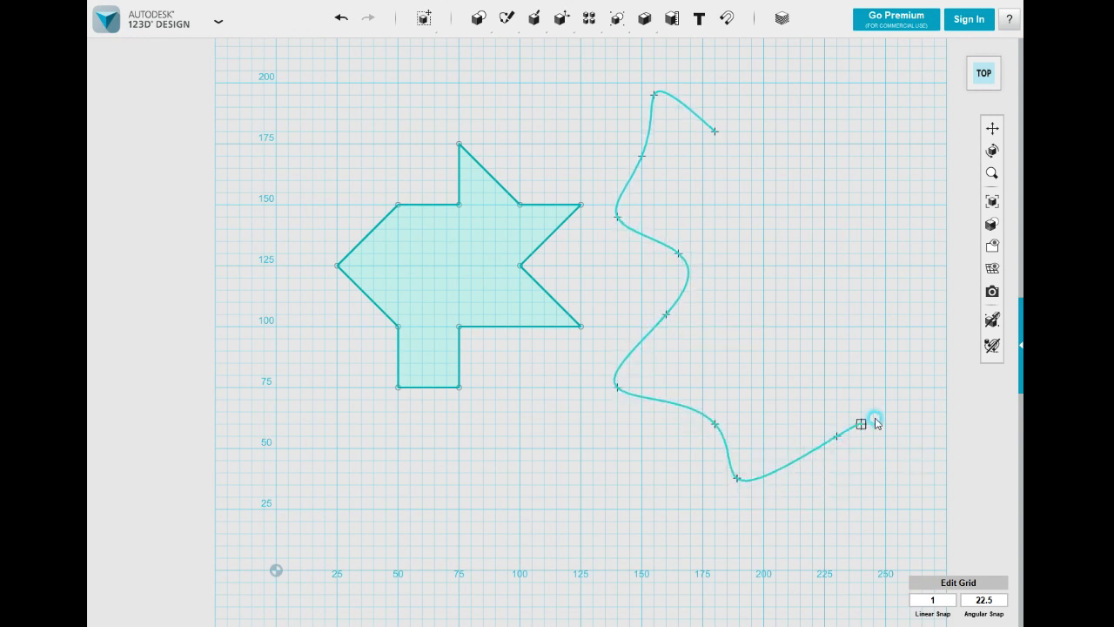
pyautogui.click(895, 258)
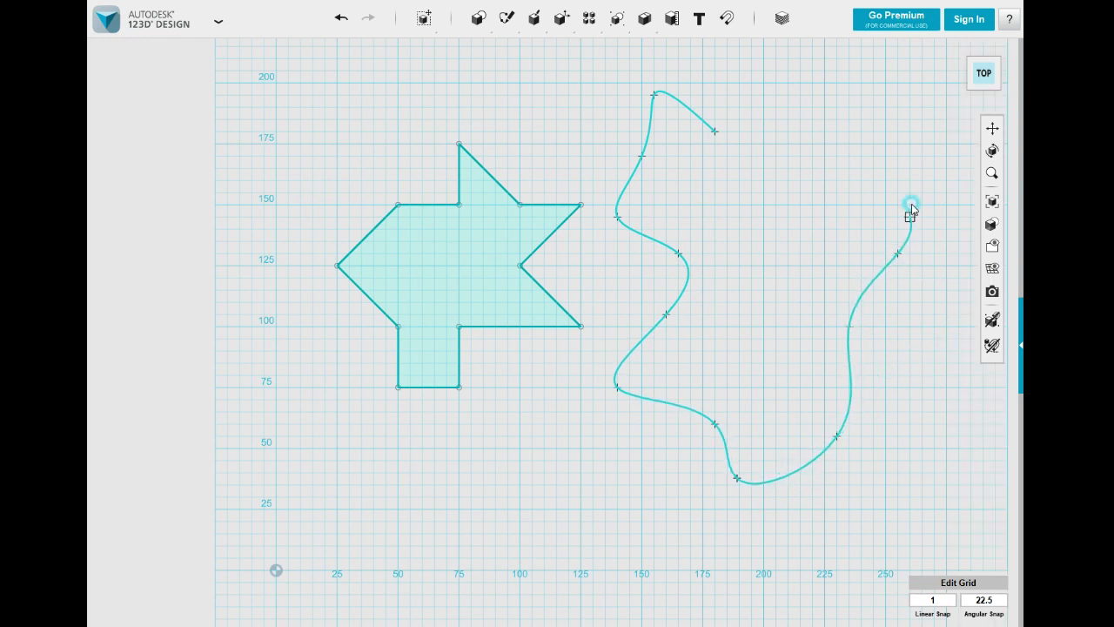
pyautogui.click(898, 144)
pyautogui.click(817, 67)
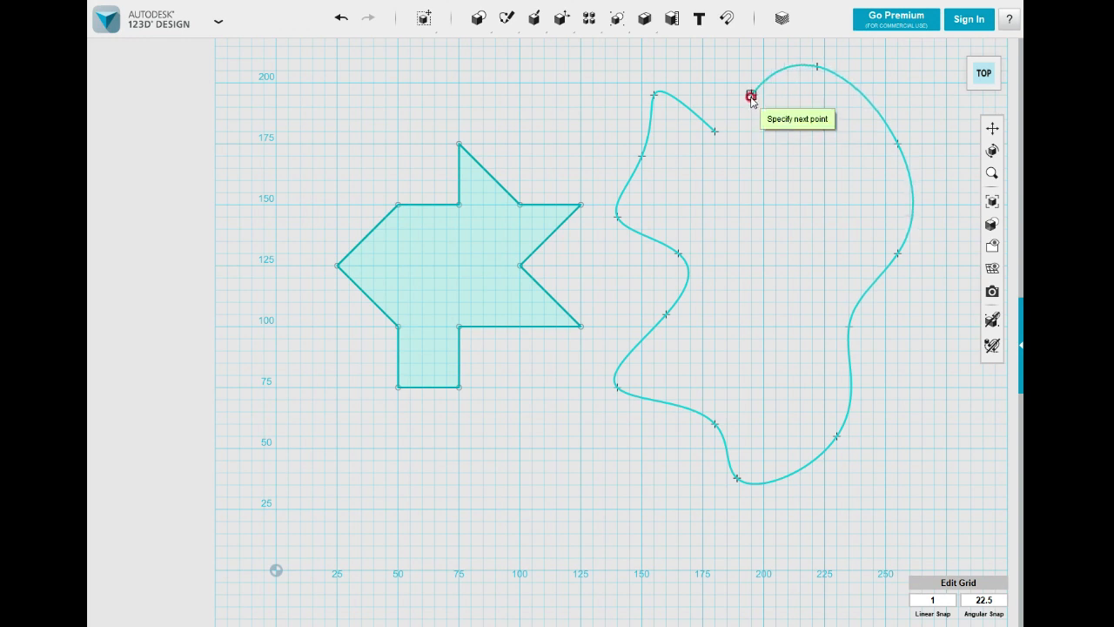
pyautogui.click(761, 126)
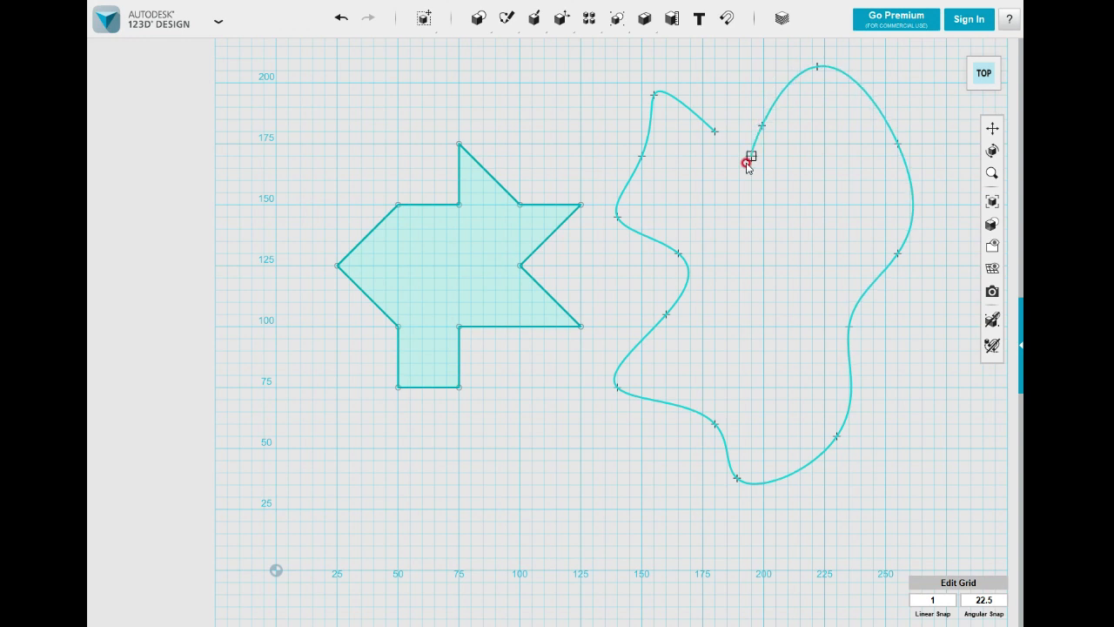
pyautogui.click(716, 133)
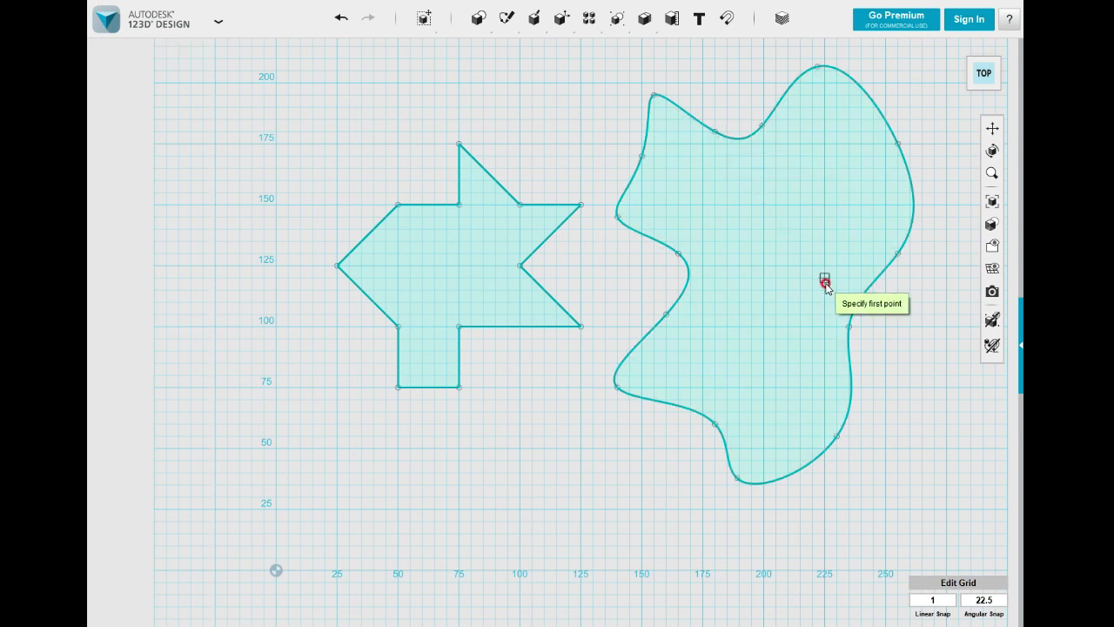
pyautogui.press('Escape')
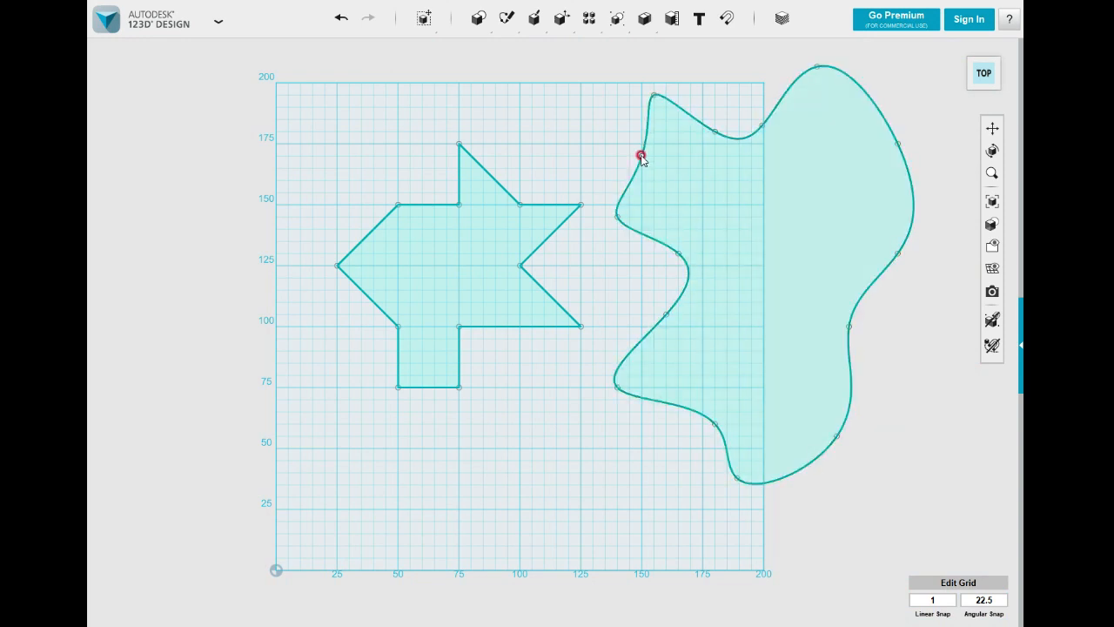
# Display the spline's tangent handles from its point near (150, 170) and examine the handle end below that point
pyautogui.scroll(4, 642, 161)
pyautogui.scroll(-1, 643, 163)
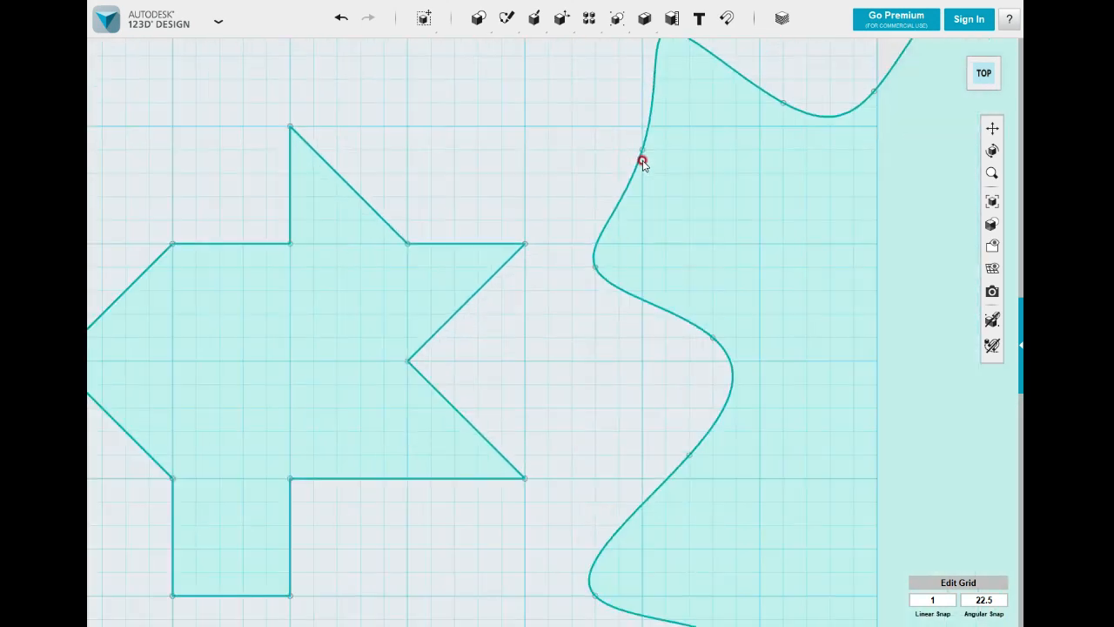
pyautogui.click(642, 153)
pyautogui.moveTo(607, 146); pyautogui.dragTo(458, 162, button='middle')
pyautogui.scroll(-2, 455, 165)
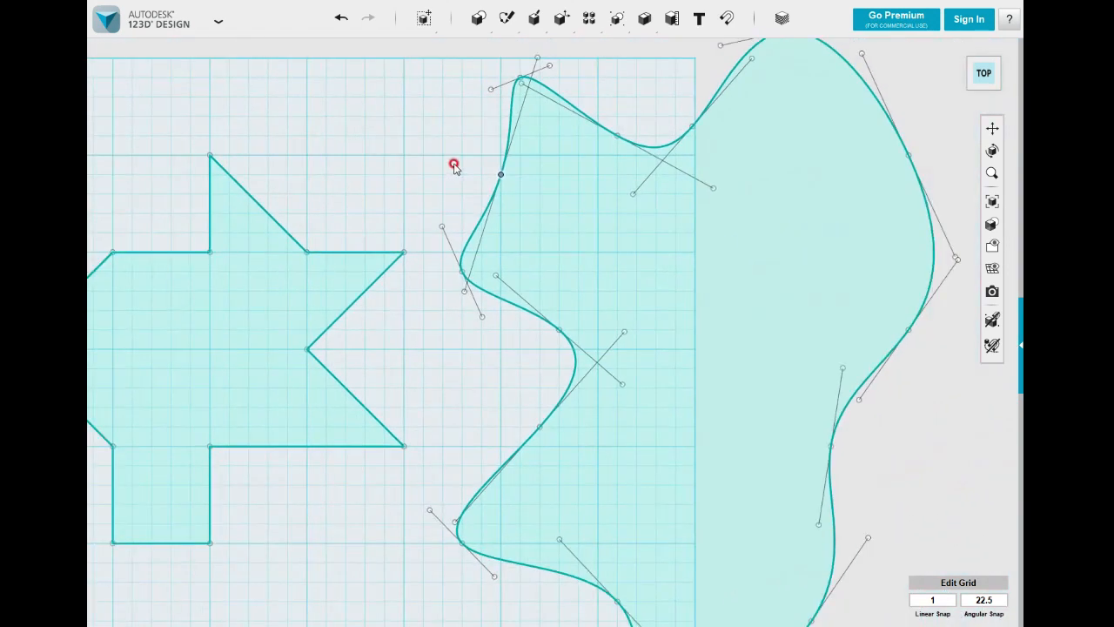
pyautogui.click(500, 177)
pyautogui.click(465, 294)
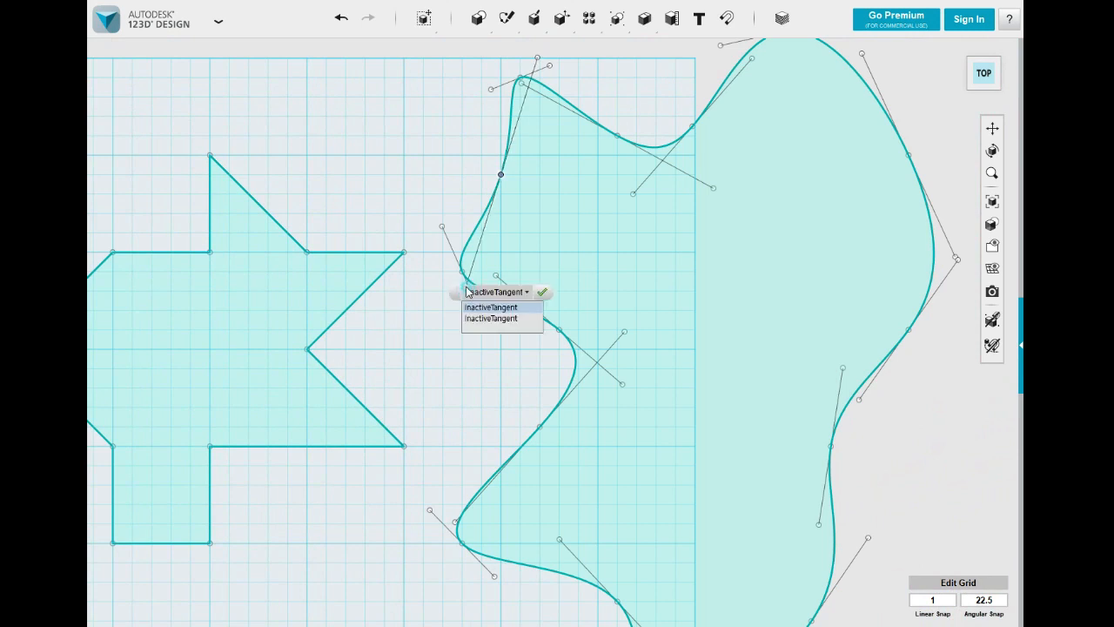
pyautogui.click(444, 284)
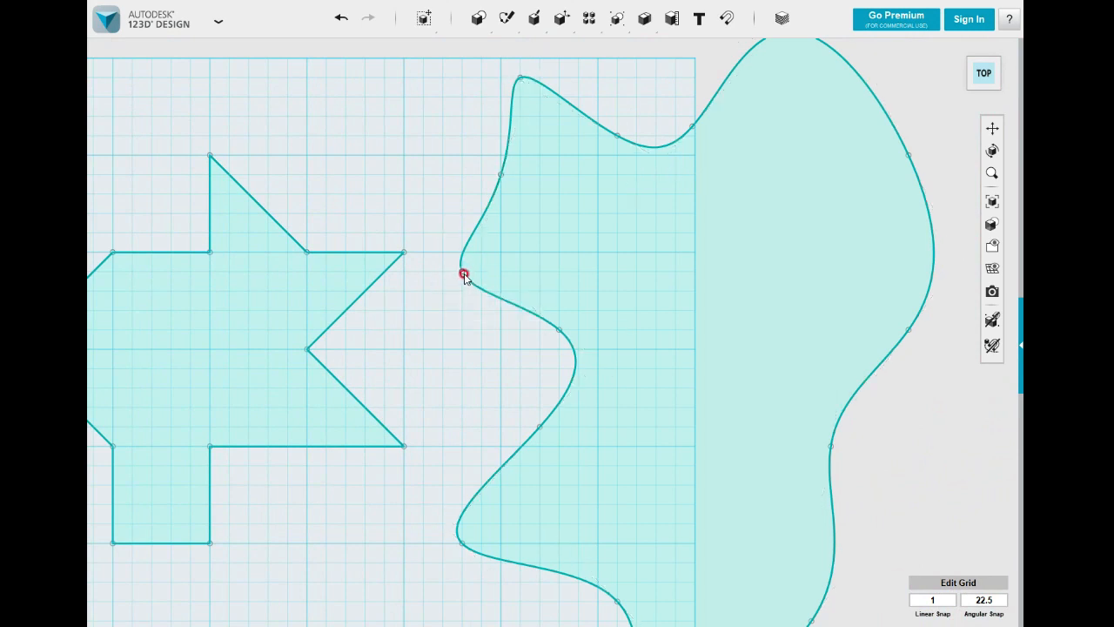
# Lengthen the tangent handles at the spline points near (140, 145) and (155, 195) to give broader curves there
pyautogui.click(460, 272)
pyautogui.moveTo(442, 226); pyautogui.dragTo(432, 192)
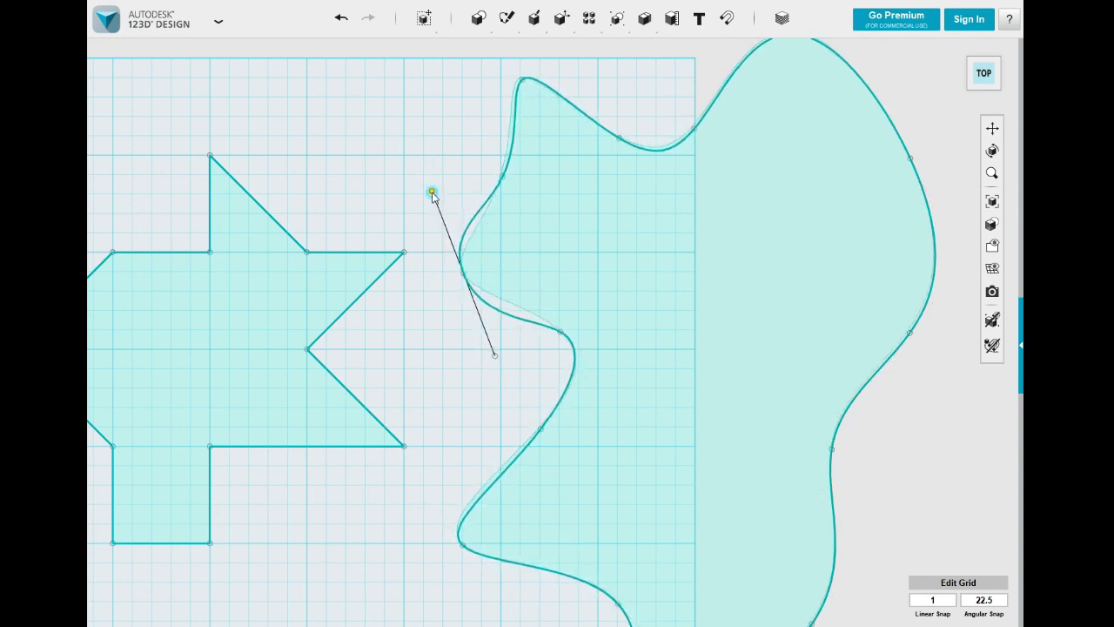
pyautogui.click(523, 80)
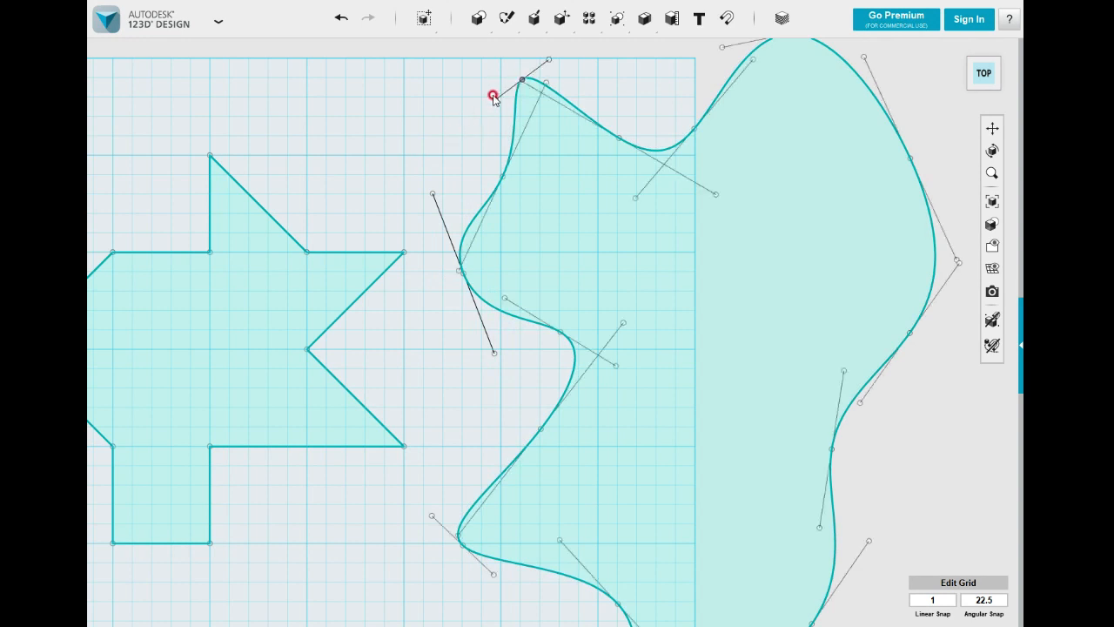
pyautogui.moveTo(492, 104); pyautogui.dragTo(462, 109)
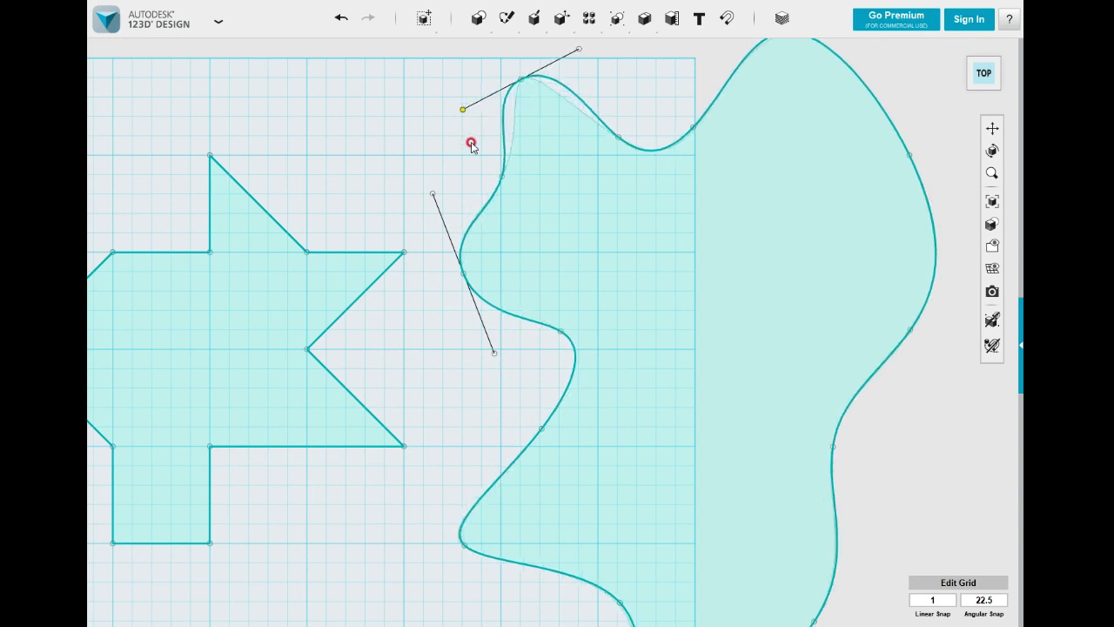
# Select the whole spline curve through its point near (155, 195) and move the shape slightly toward the polyline shape
pyautogui.click(464, 276)
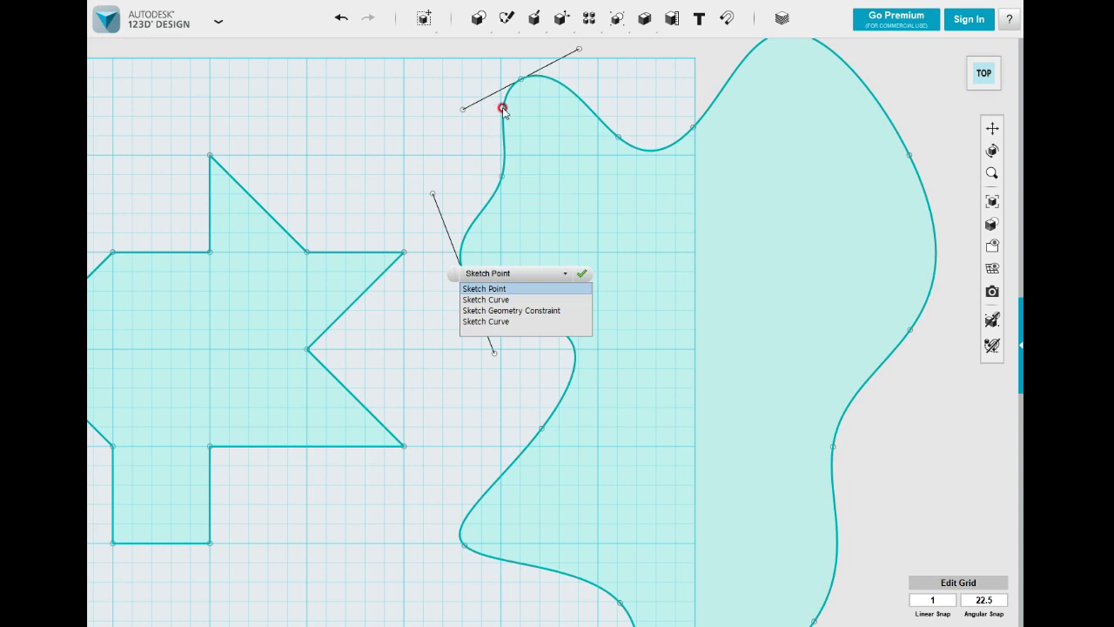
pyautogui.click(521, 80)
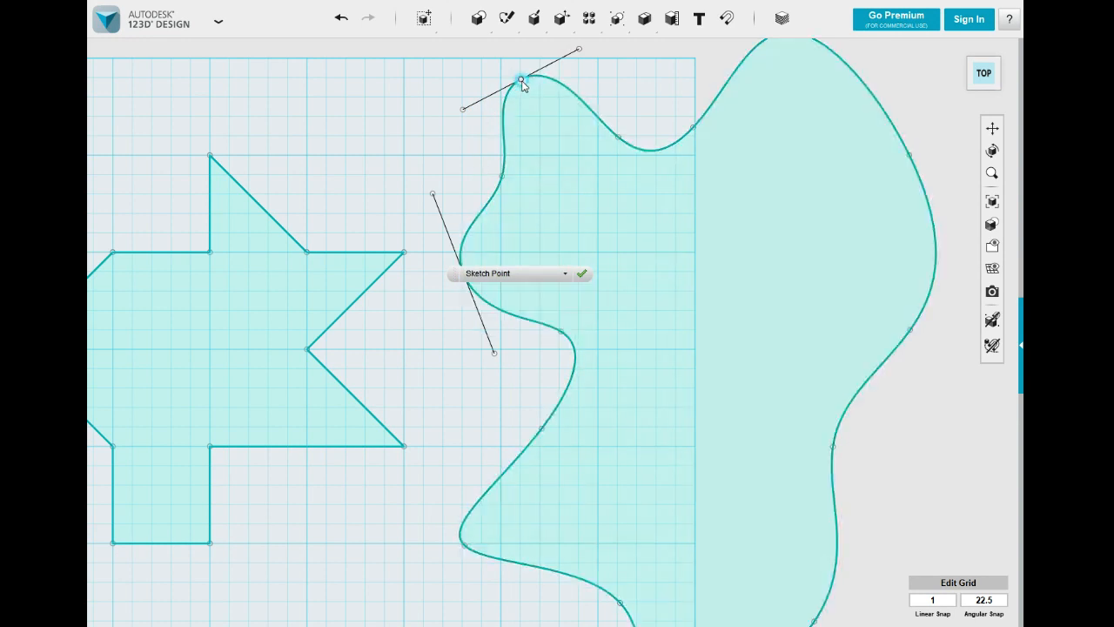
pyautogui.click(521, 81)
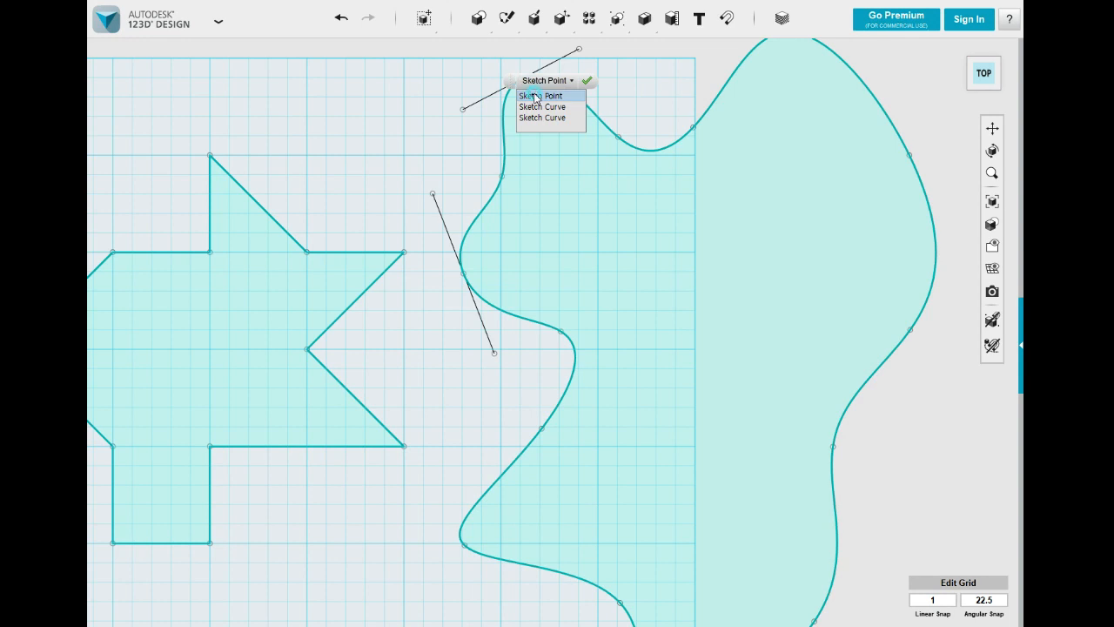
pyautogui.click(533, 106)
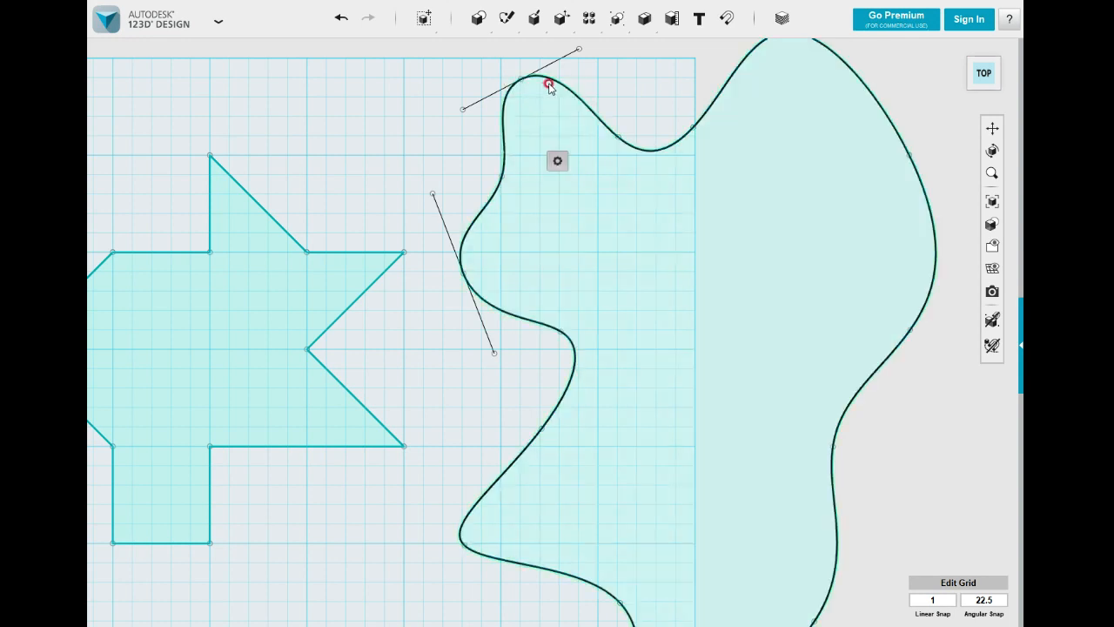
pyautogui.moveTo(558, 84); pyautogui.dragTo(537, 92)
# Rotate and shorten the tangent handles of the spline point near (145, 167) to form a tighter bend, and deselect the curve
pyautogui.click(499, 86)
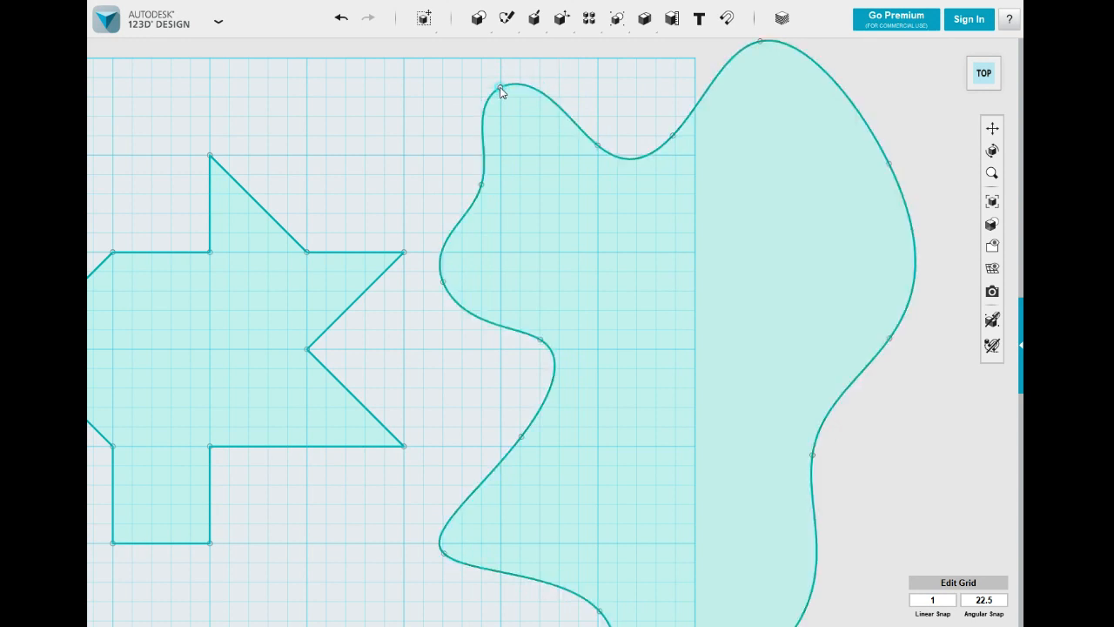
pyautogui.click(500, 88)
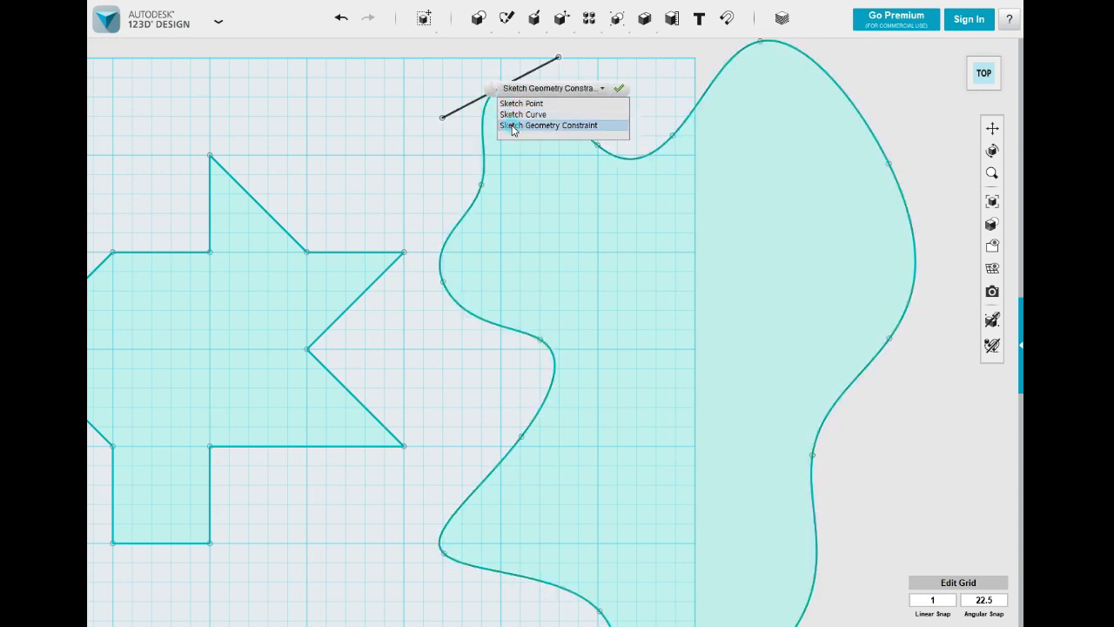
pyautogui.click(513, 114)
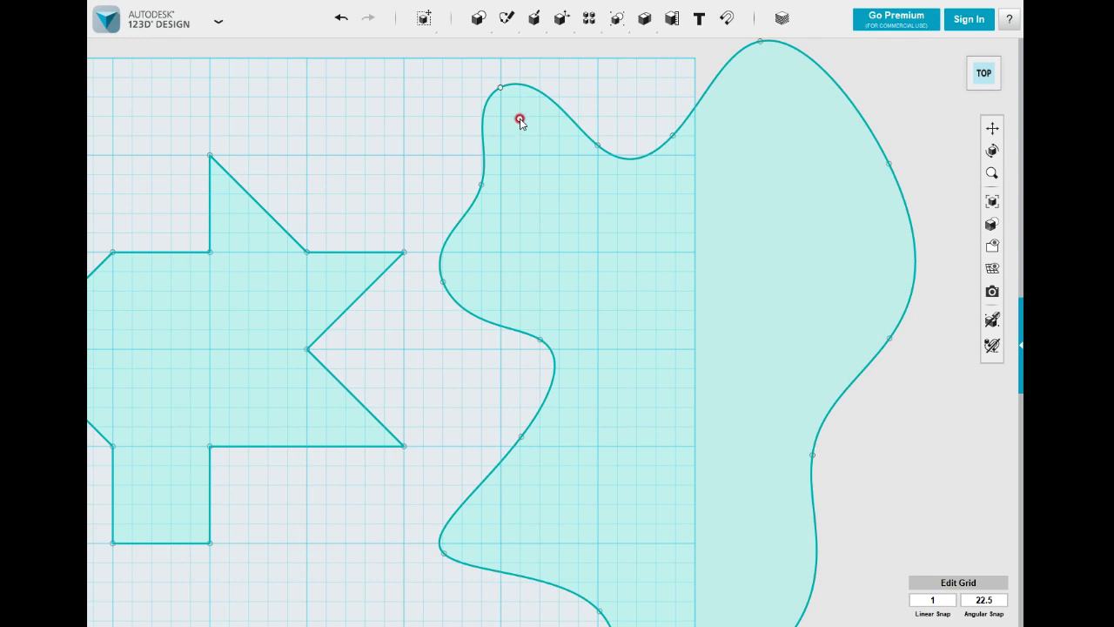
pyautogui.click(502, 88)
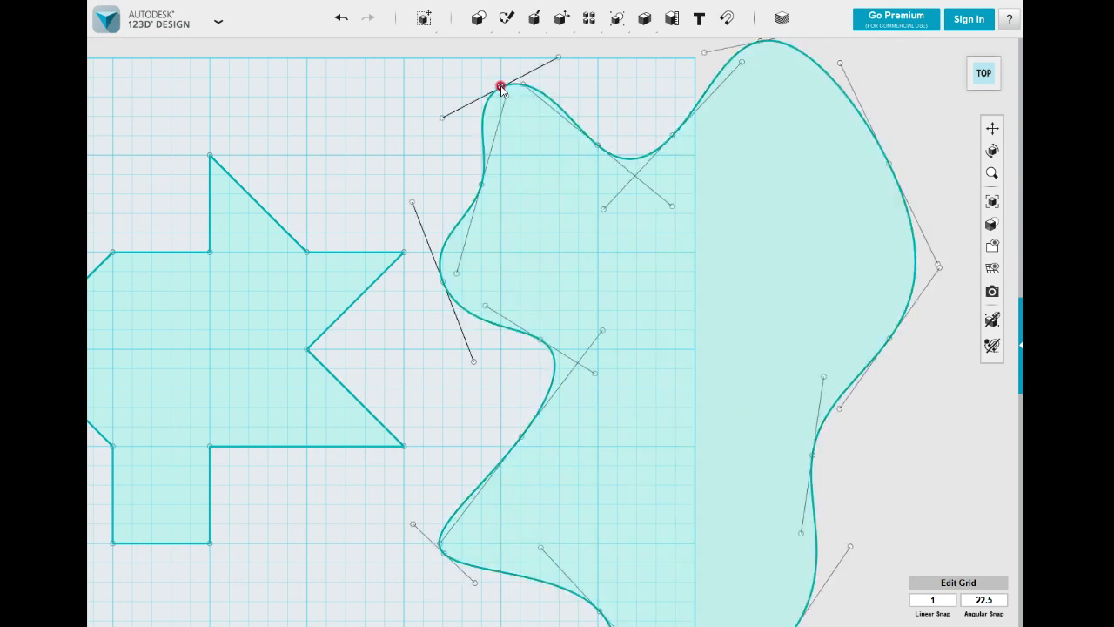
pyautogui.moveTo(506, 98); pyautogui.dragTo(524, 159)
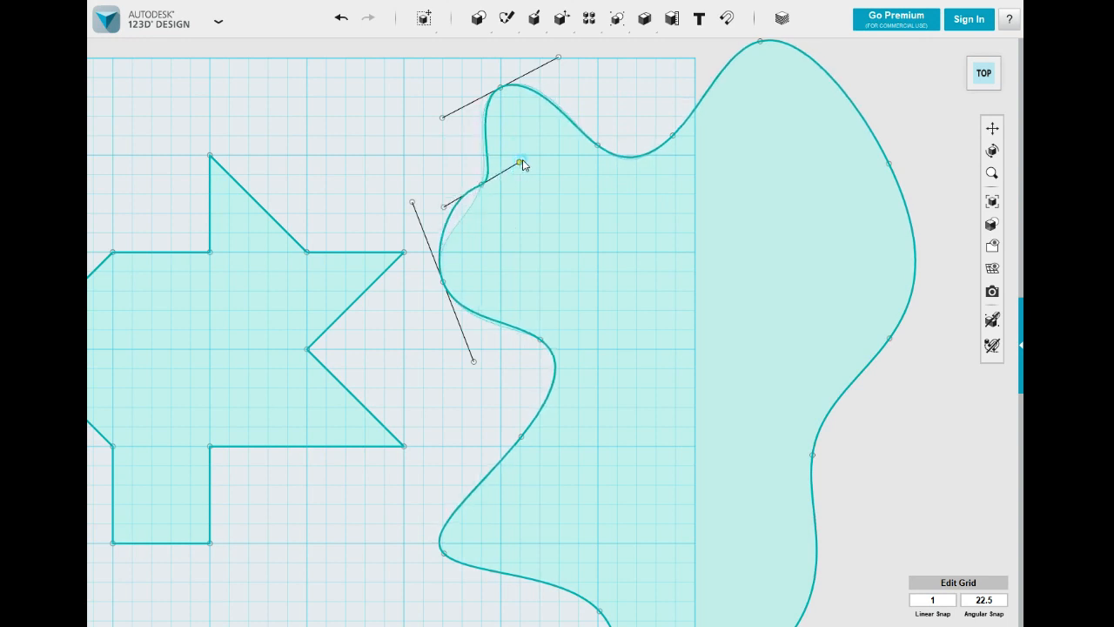
pyautogui.click(598, 148)
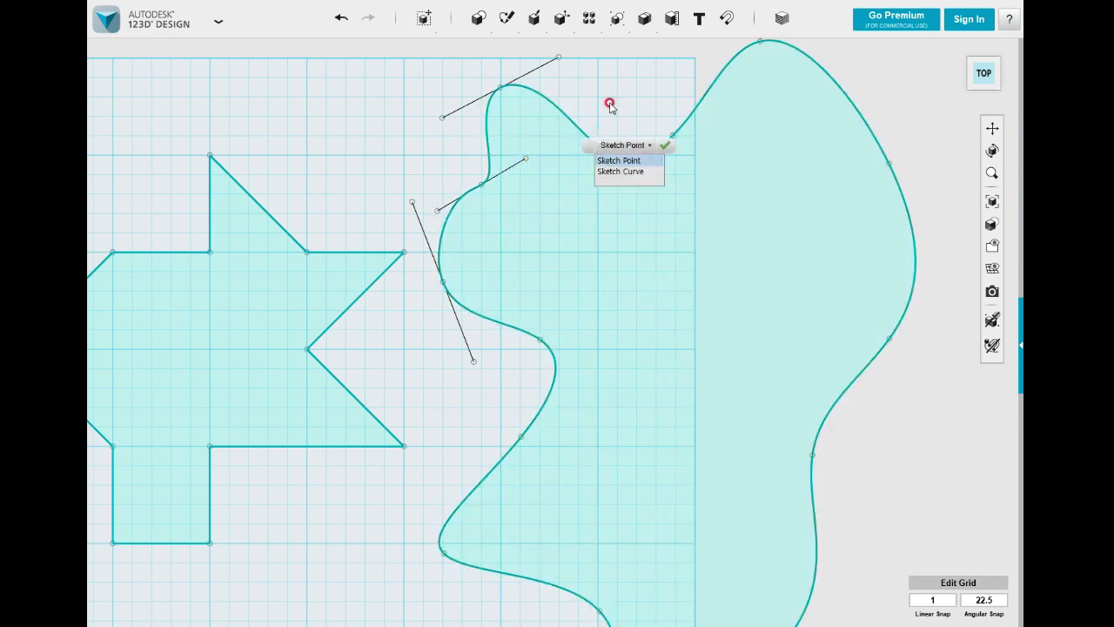
pyautogui.click(638, 95)
pyautogui.click(641, 94)
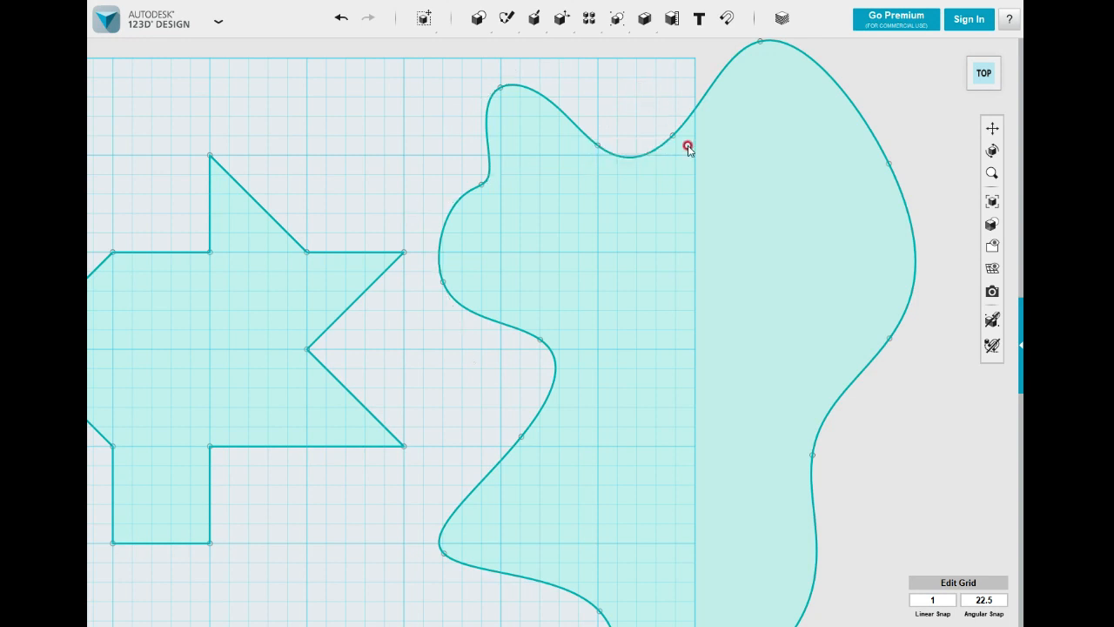
# Examine the polyline and spline shapes from a tilted angle, and return to the top view
pyautogui.scroll(-2, 716, 245)
pyautogui.scroll(-3, 715, 242)
pyautogui.moveTo(726, 281); pyautogui.dragTo(728, 235, button='right')
pyautogui.scroll(2, 709, 260)
pyautogui.scroll(3, 709, 261)
pyautogui.scroll(-2, 667, 244)
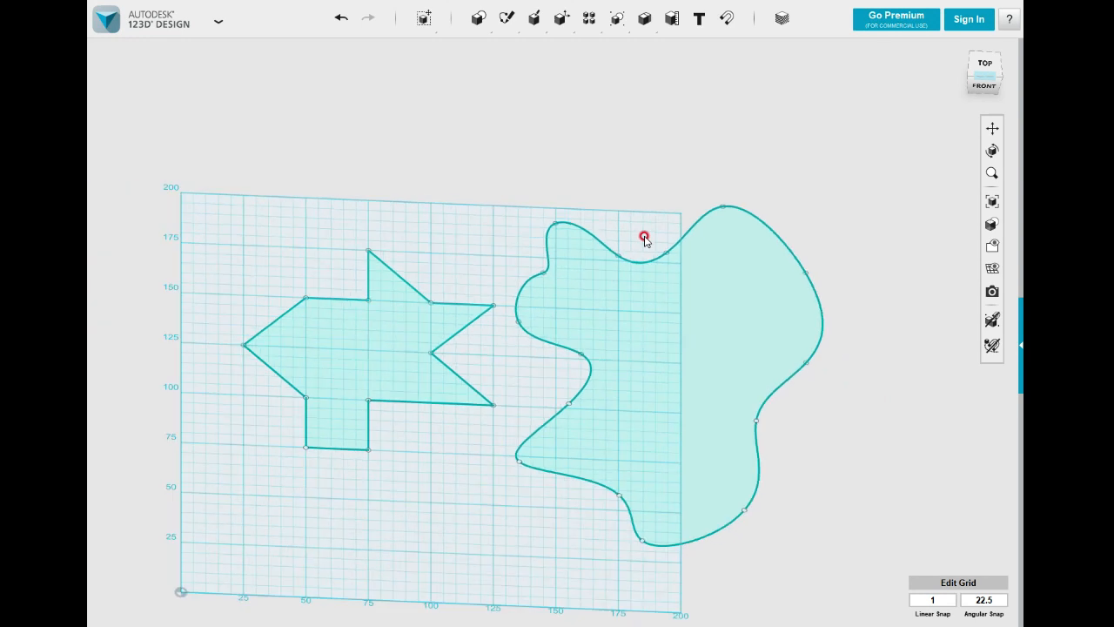
pyautogui.moveTo(645, 233)
pyautogui.mouseDown(button='right')
pyautogui.moveTo(637, 241)
pyautogui.moveTo(646, 245)
pyautogui.mouseUp(button='right')
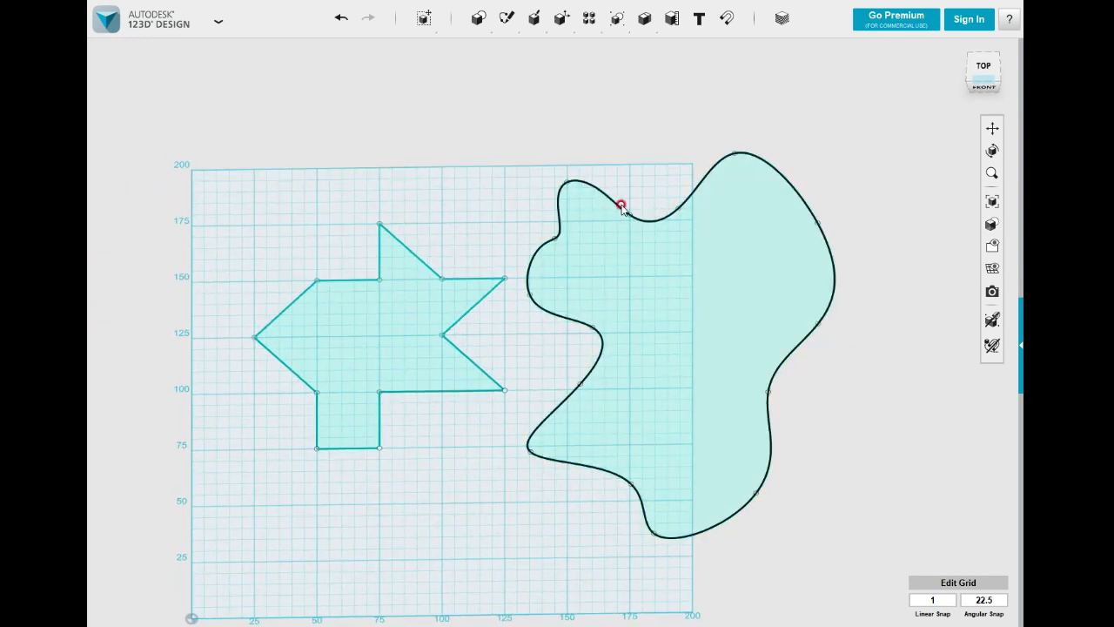
pyautogui.click(983, 69)
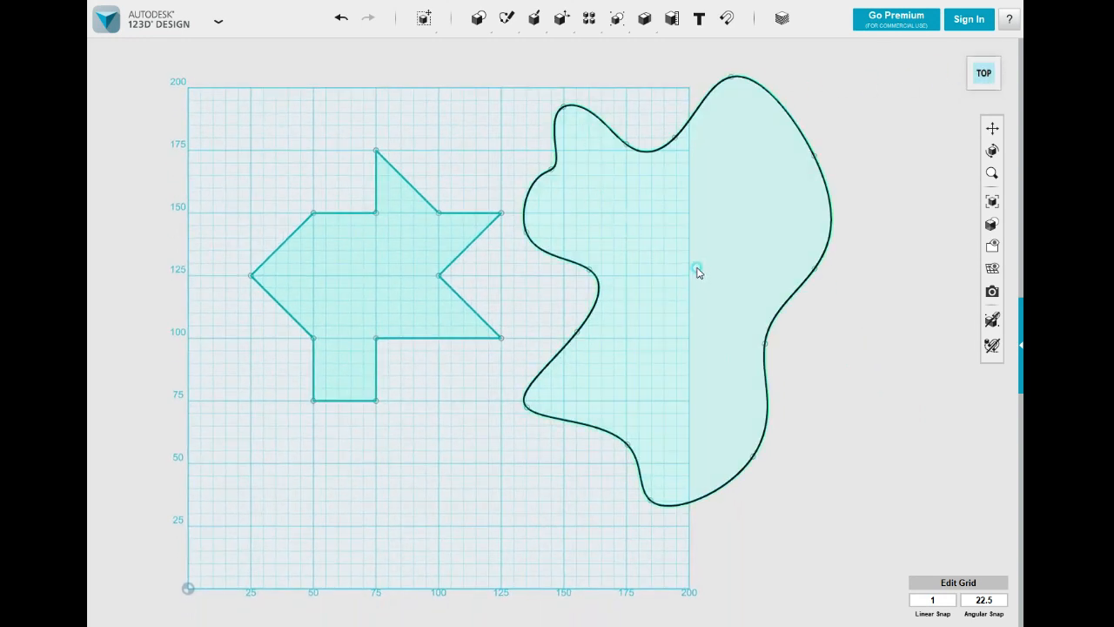
# Draw a Two Point Arc centred at (100, 25) from (100, 50) to (75, 25), below the polyline shape
pyautogui.moveTo(507, 18)
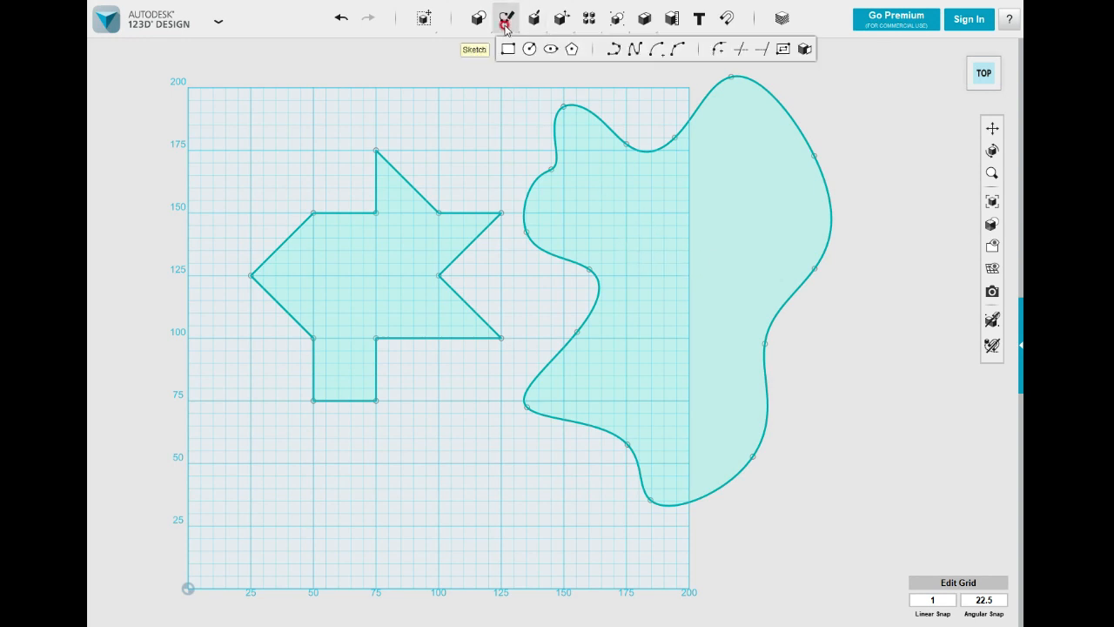
pyautogui.click(654, 54)
pyautogui.click(431, 521)
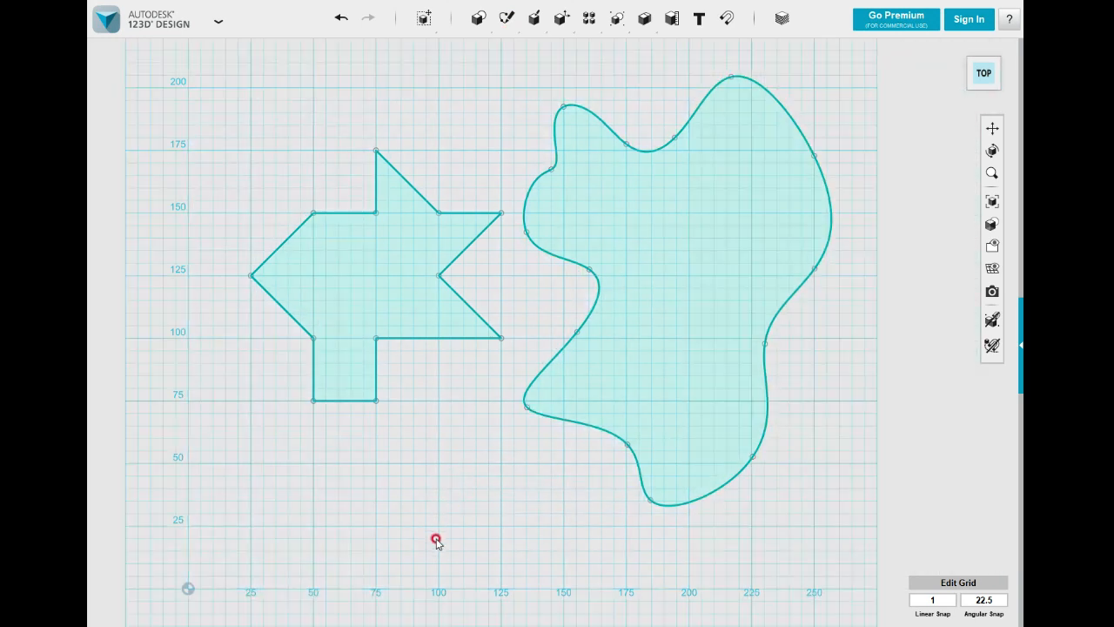
pyautogui.click(437, 525)
pyautogui.click(438, 456)
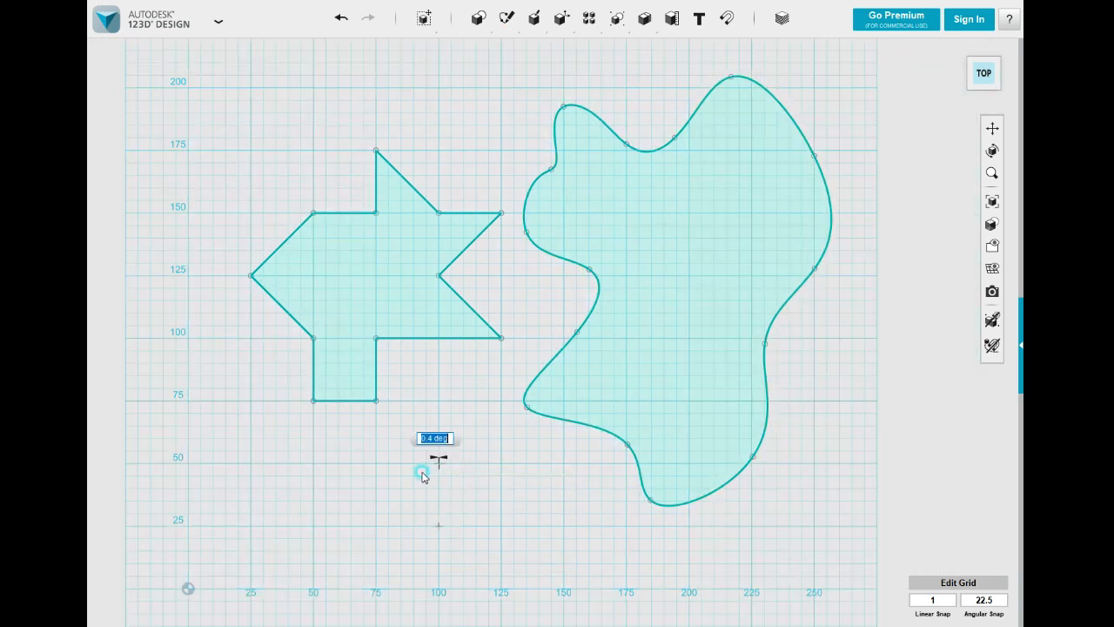
pyautogui.click(374, 526)
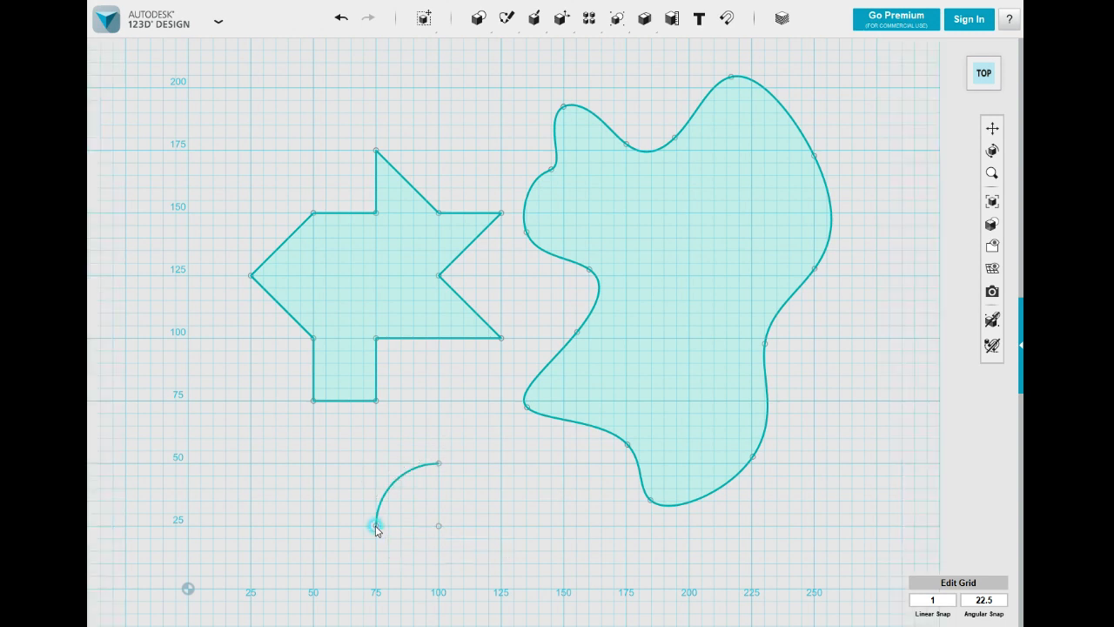
# Draw another quarter arc centred at (125, 50) from (150, 50) to about (125, 75), crossing the spline
pyautogui.click(500, 463)
pyautogui.click(564, 463)
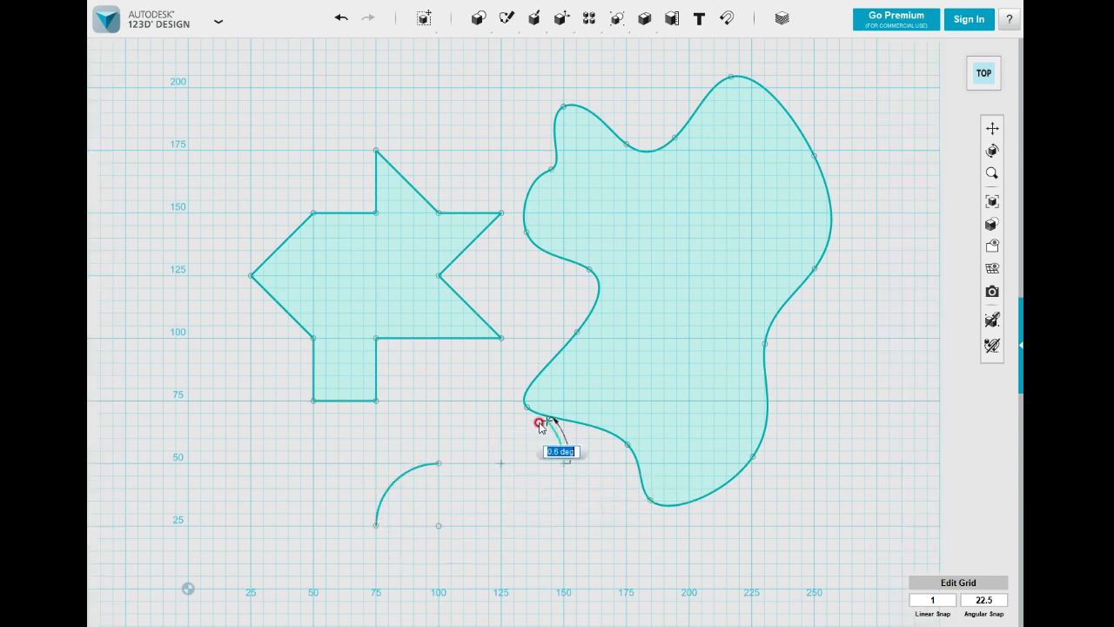
pyautogui.click(513, 402)
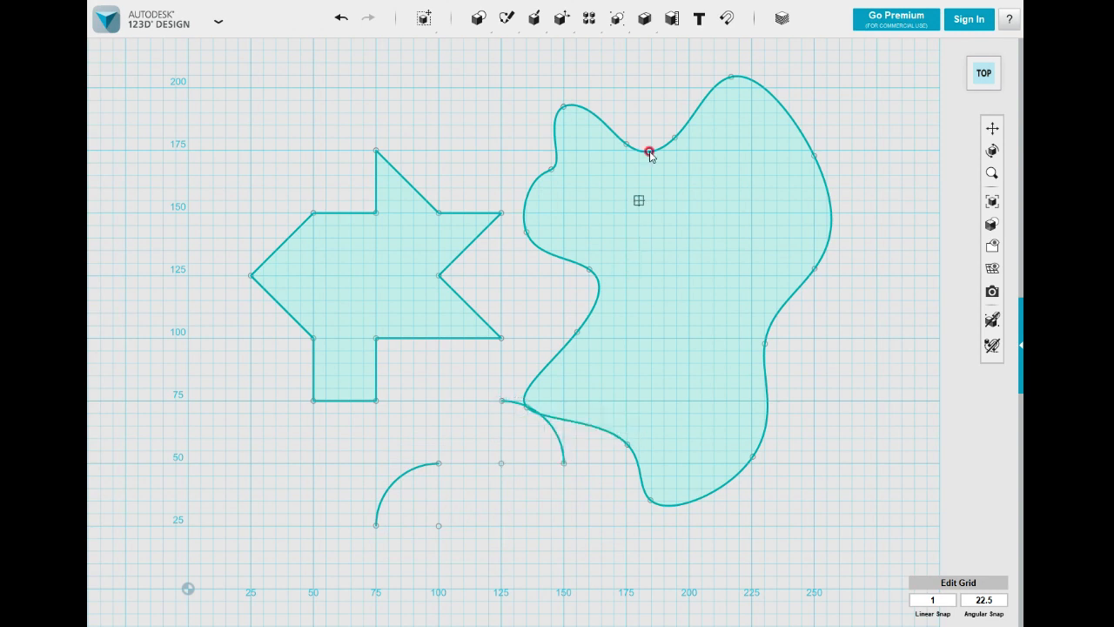
# Draw a Three Point Arc from (25, 175) to (50, 175), bulging upward through about (37, 185)
pyautogui.moveTo(507, 17)
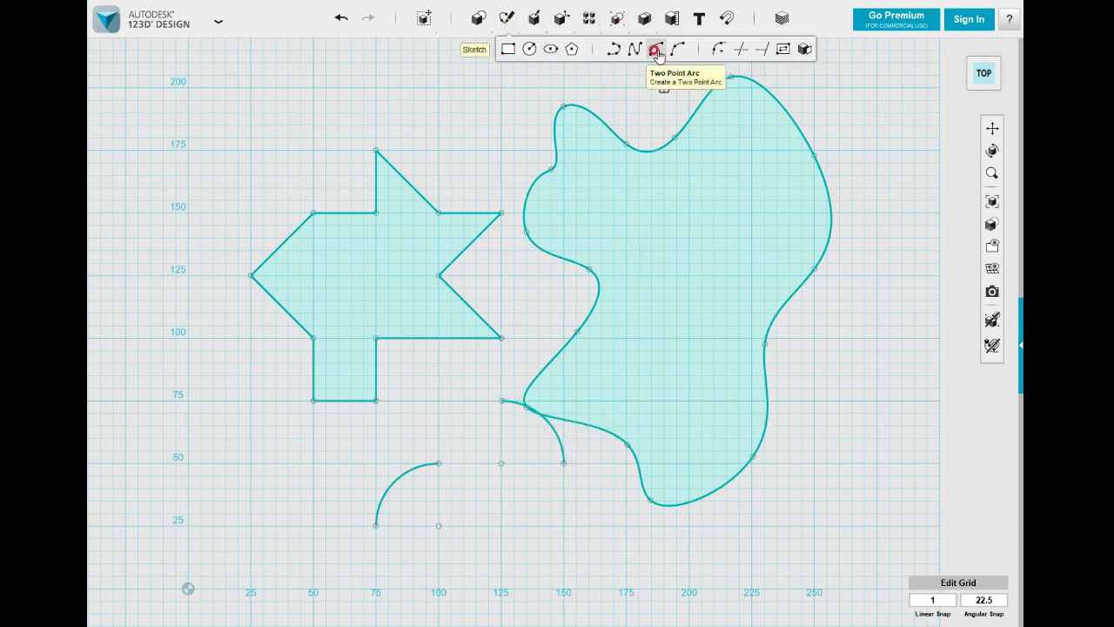
pyautogui.click(677, 49)
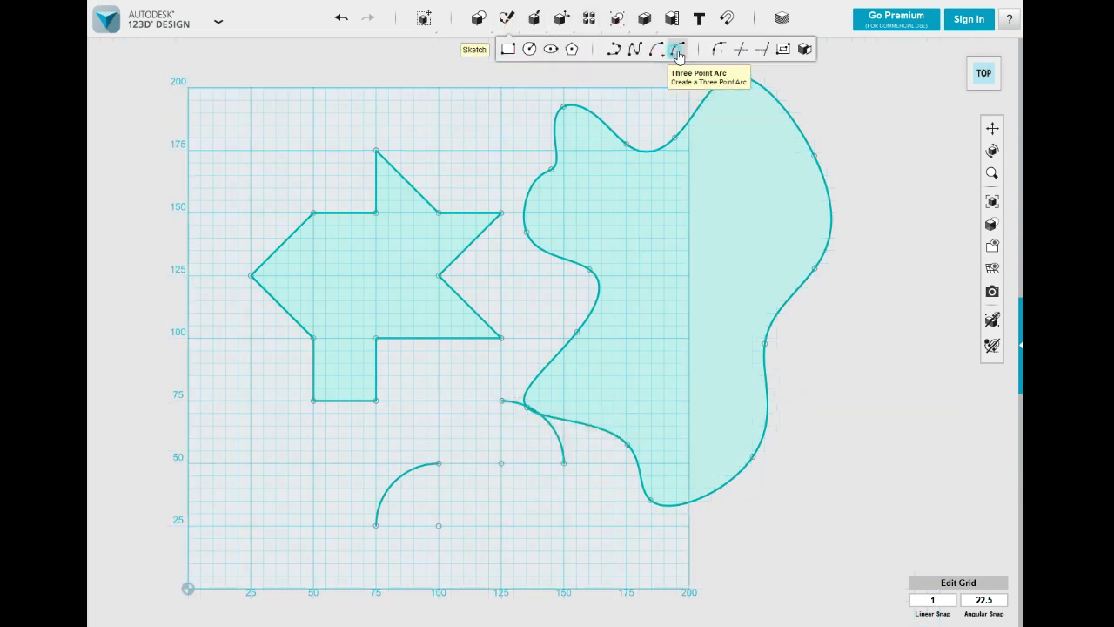
pyautogui.click(250, 149)
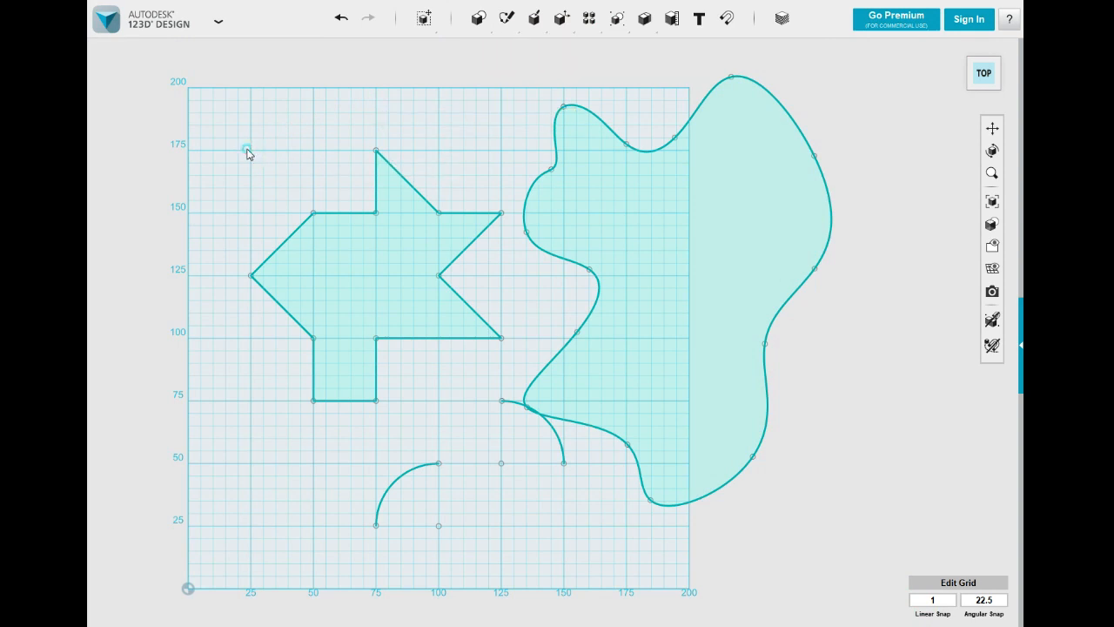
pyautogui.click(313, 150)
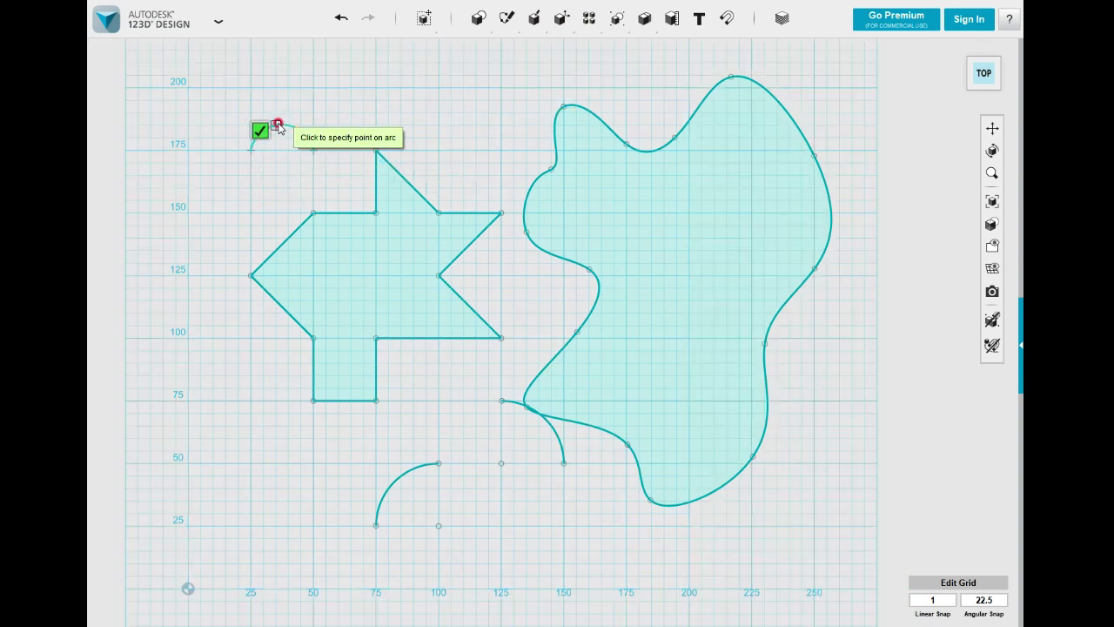
pyautogui.click(280, 125)
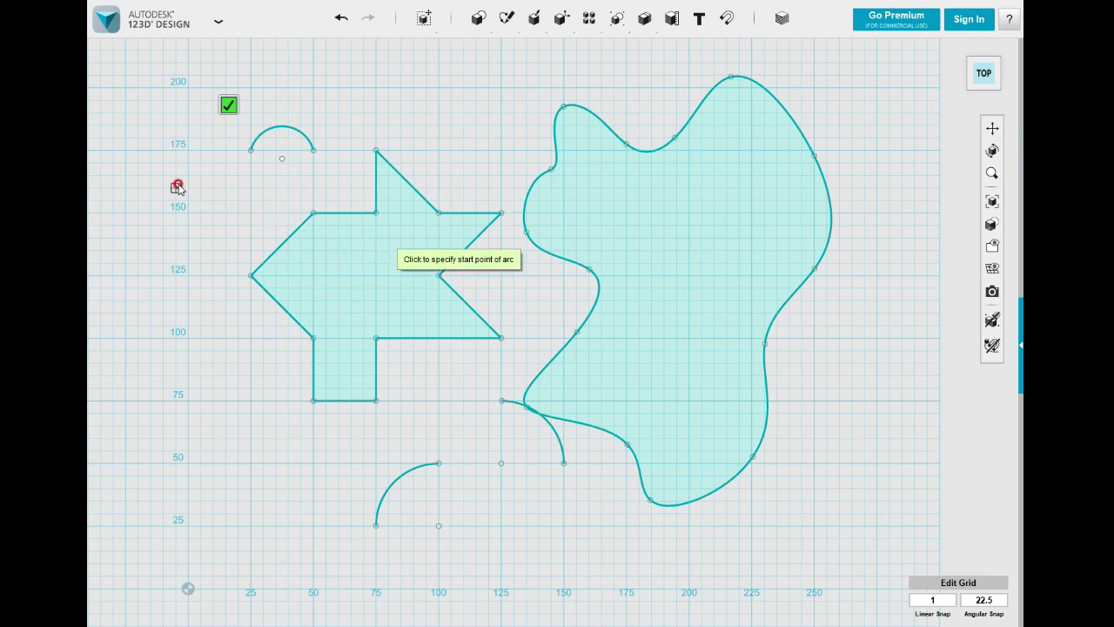
# Draw a large three-point arc from (0, 175) to (0, 75), bulging away from the polyline through about (-32, 125)
pyautogui.click(185, 149)
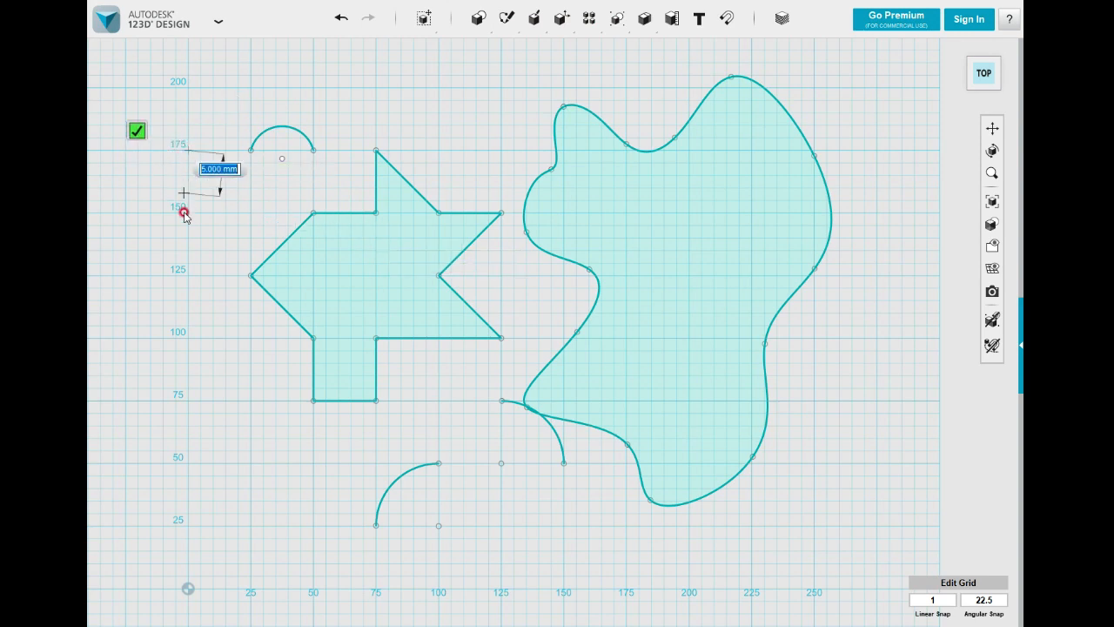
pyautogui.click(186, 400)
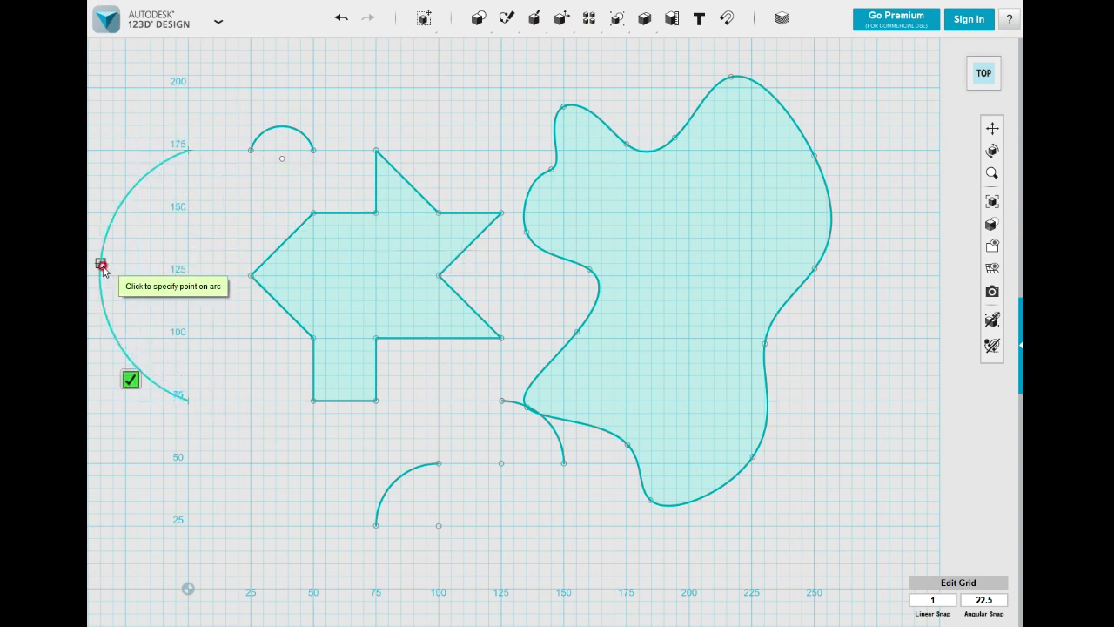
pyautogui.click(108, 275)
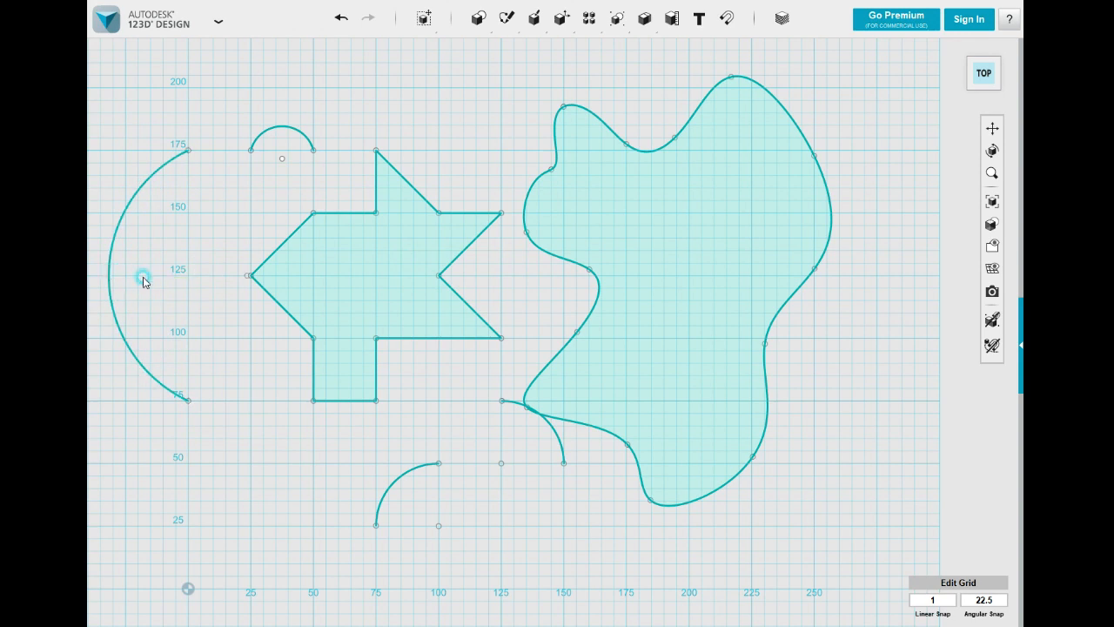
# Close the large arc with two smaller three-point arcs joining (0, 175), (0, 125) and (0, 75), both curved toward it, and exit the arc tool
pyautogui.click(187, 273)
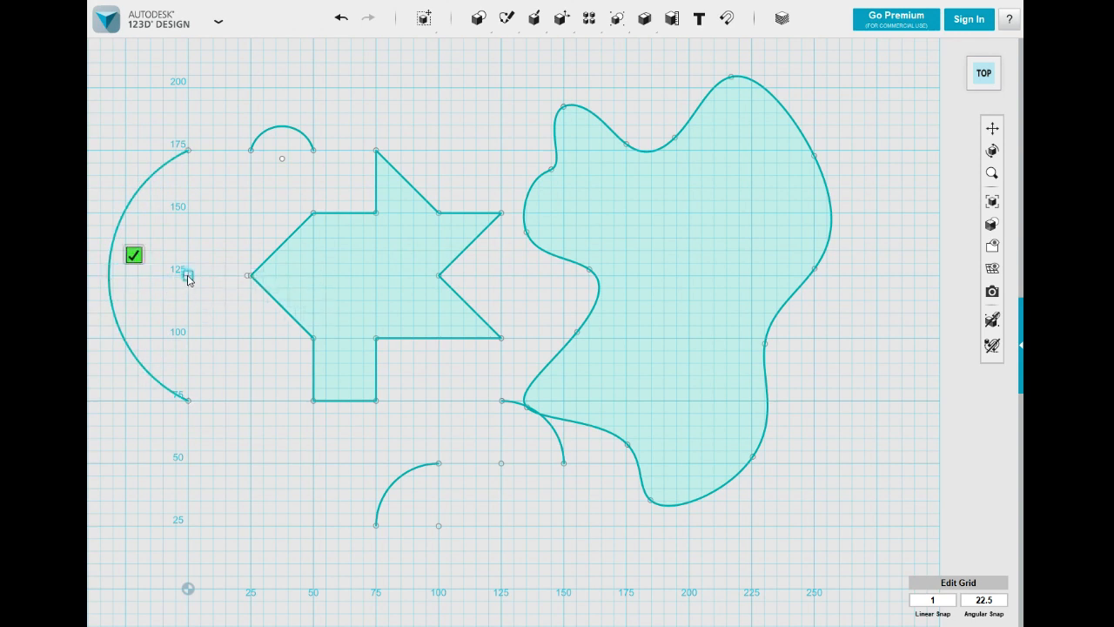
pyautogui.click(187, 151)
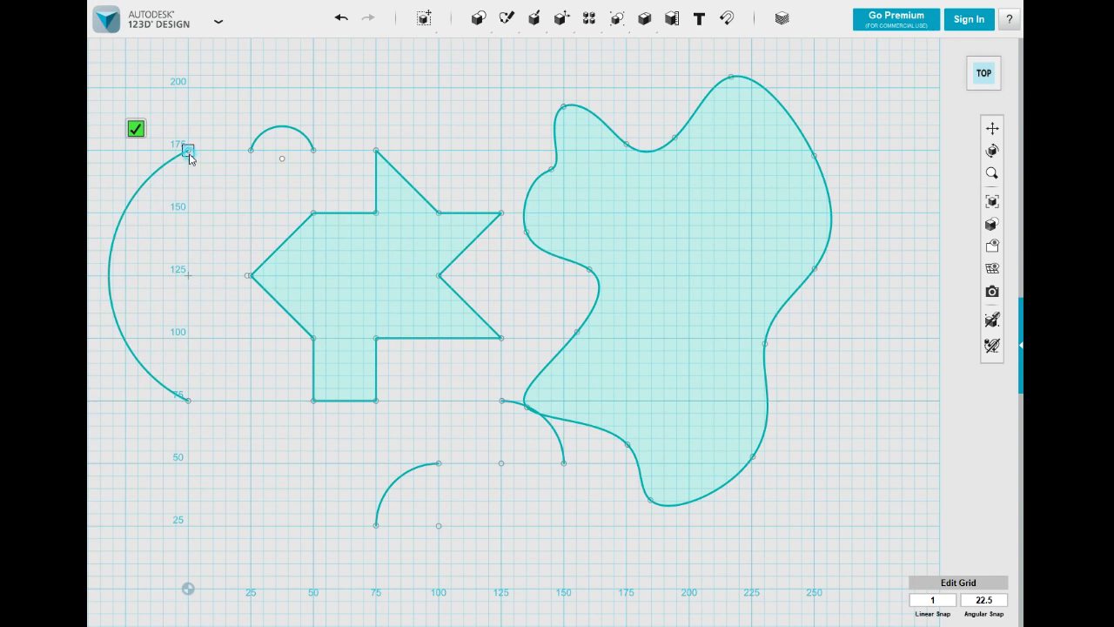
pyautogui.click(154, 233)
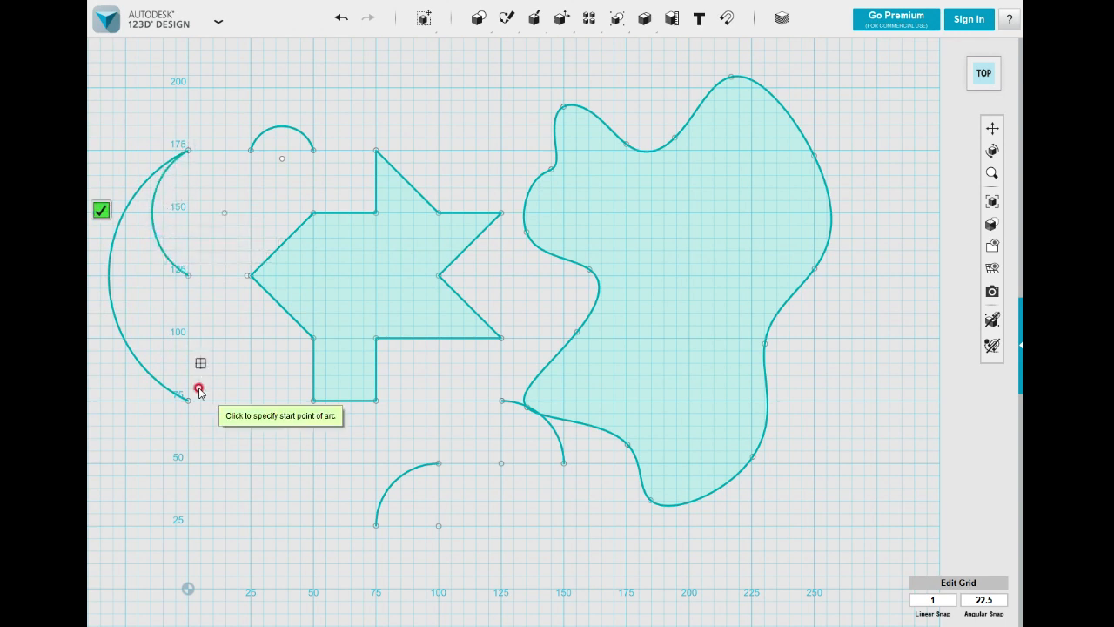
pyautogui.click(187, 401)
pyautogui.click(187, 275)
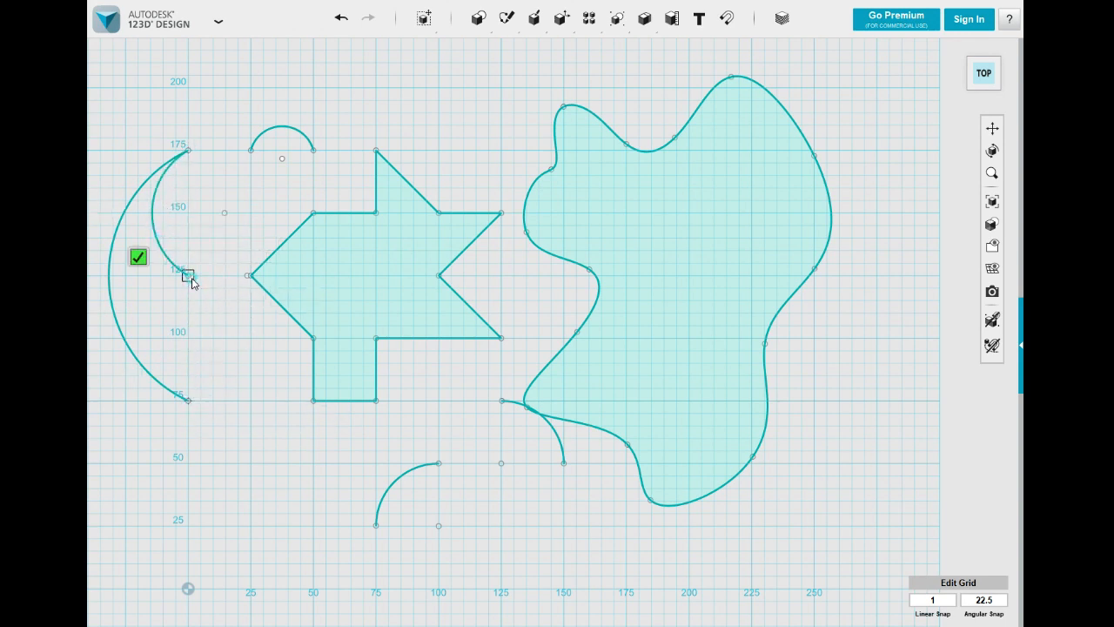
pyautogui.click(159, 310)
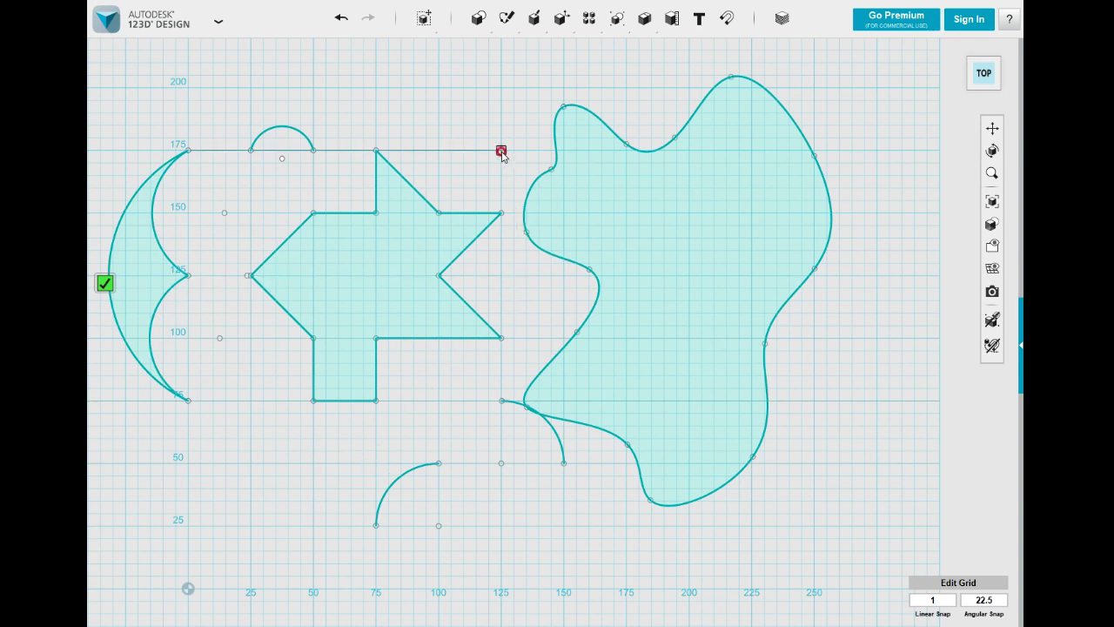
pyautogui.press('Escape')
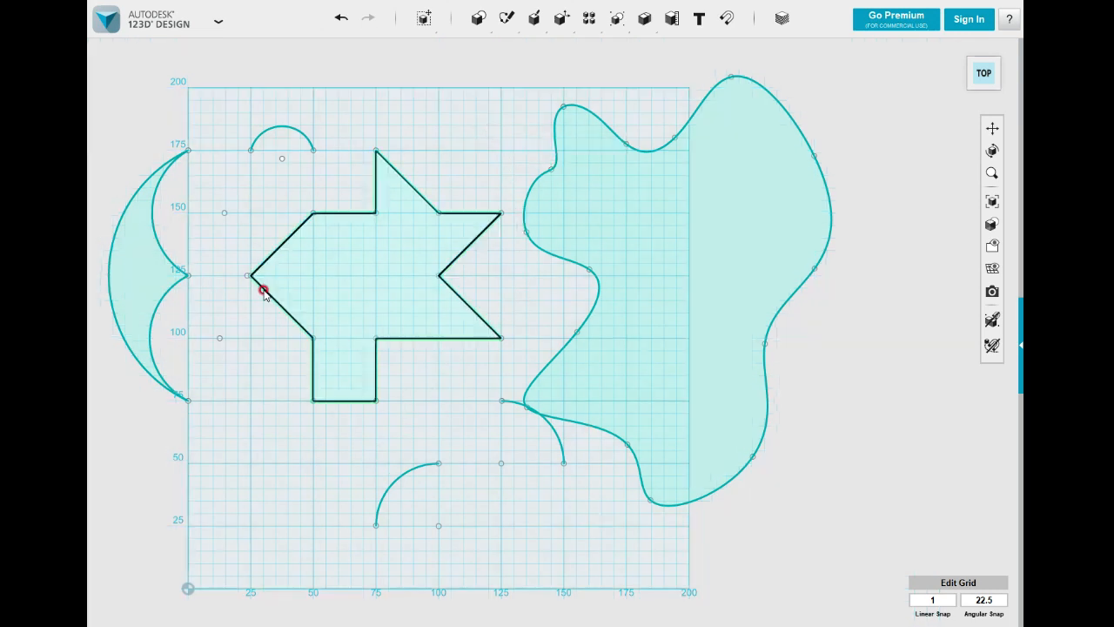
# Select all the sketched shapes and arcs on the grid and delete them
pyautogui.moveTo(144, 256); pyautogui.dragTo(155, 261, button='right')
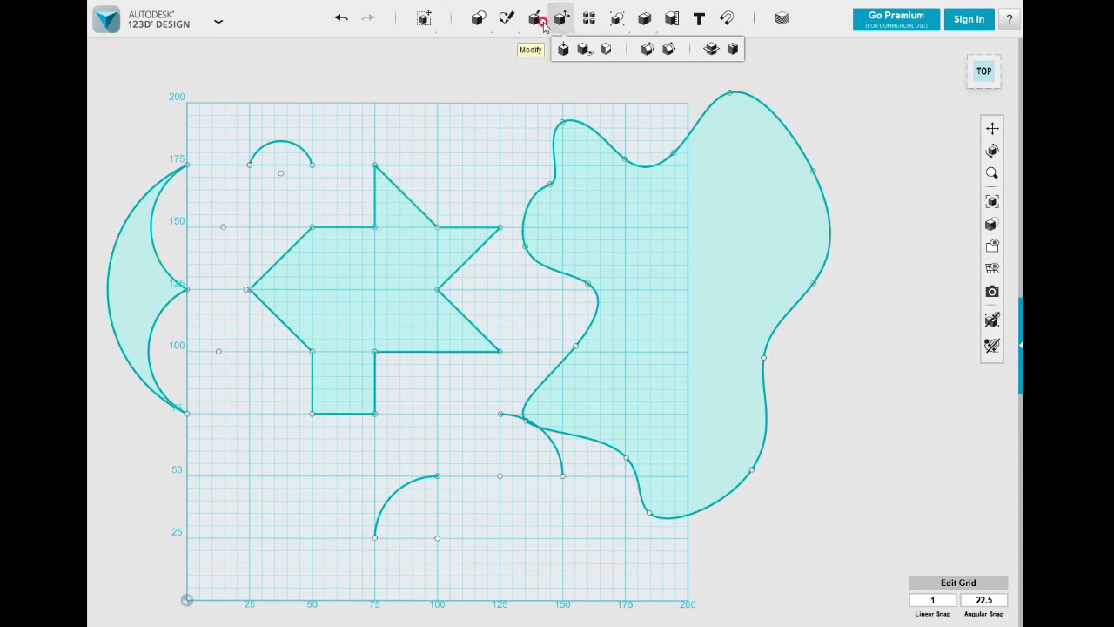
pyautogui.moveTo(506, 19)
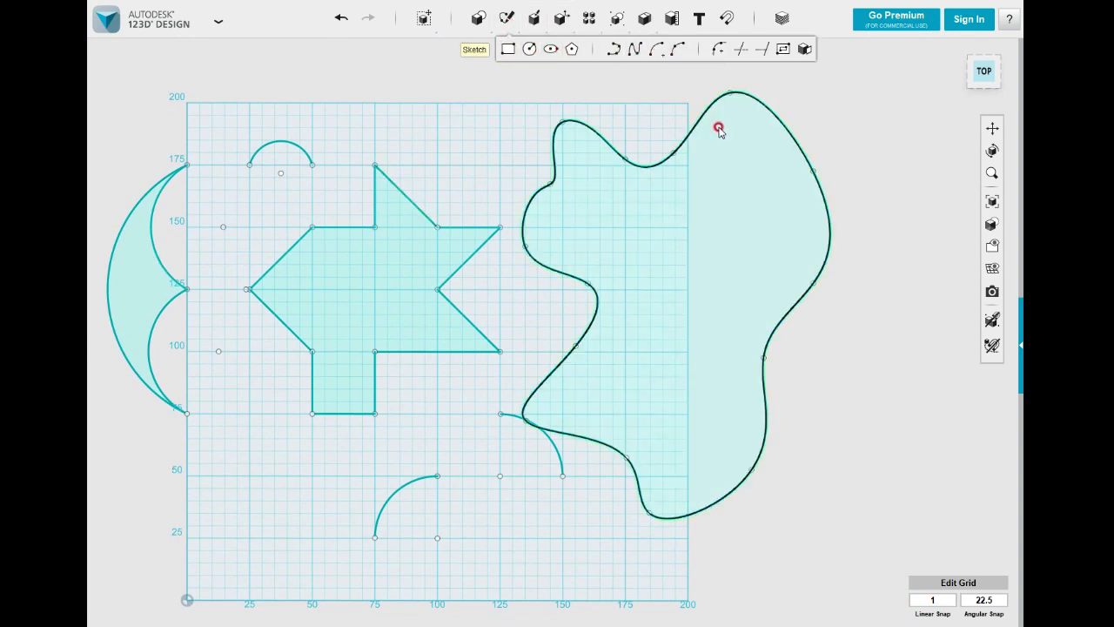
pyautogui.scroll(-3, 717, 138)
pyautogui.moveTo(848, 455)
pyautogui.mouseDown()
pyautogui.moveTo(221, 103)
pyautogui.moveTo(198, 80)
pyautogui.mouseUp()
pyautogui.press('Delete')
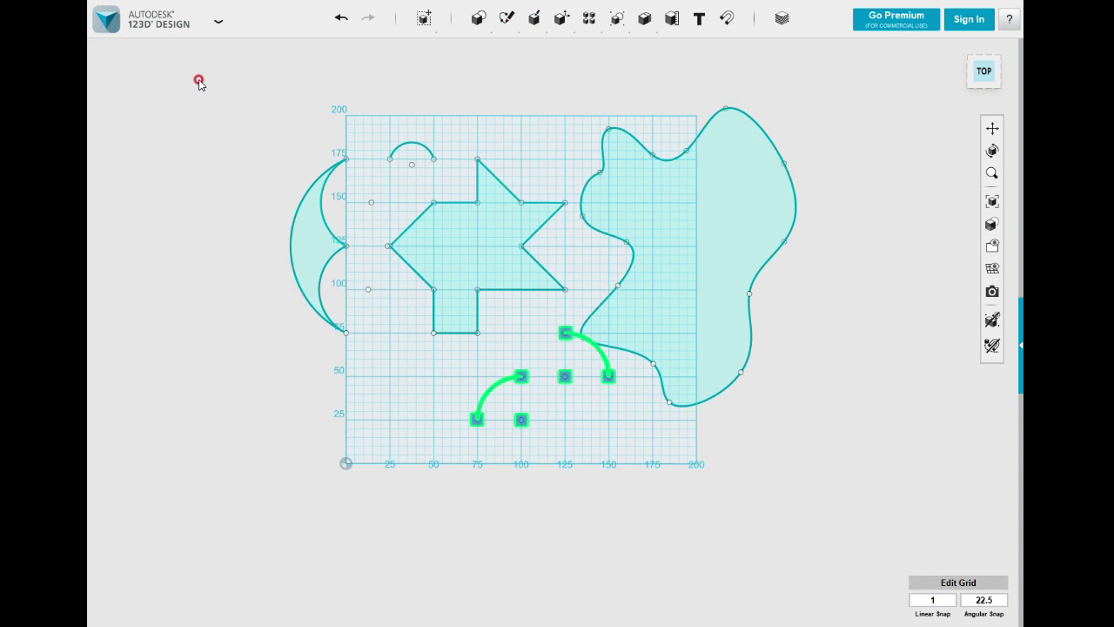
# Draw a closed polyline triangle with corners at (100, 175), (25, 175) and (25, 75)
pyautogui.scroll(3, 422, 131)
pyautogui.moveTo(536, 97); pyautogui.dragTo(501, 74, button='middle')
pyautogui.moveTo(507, 22)
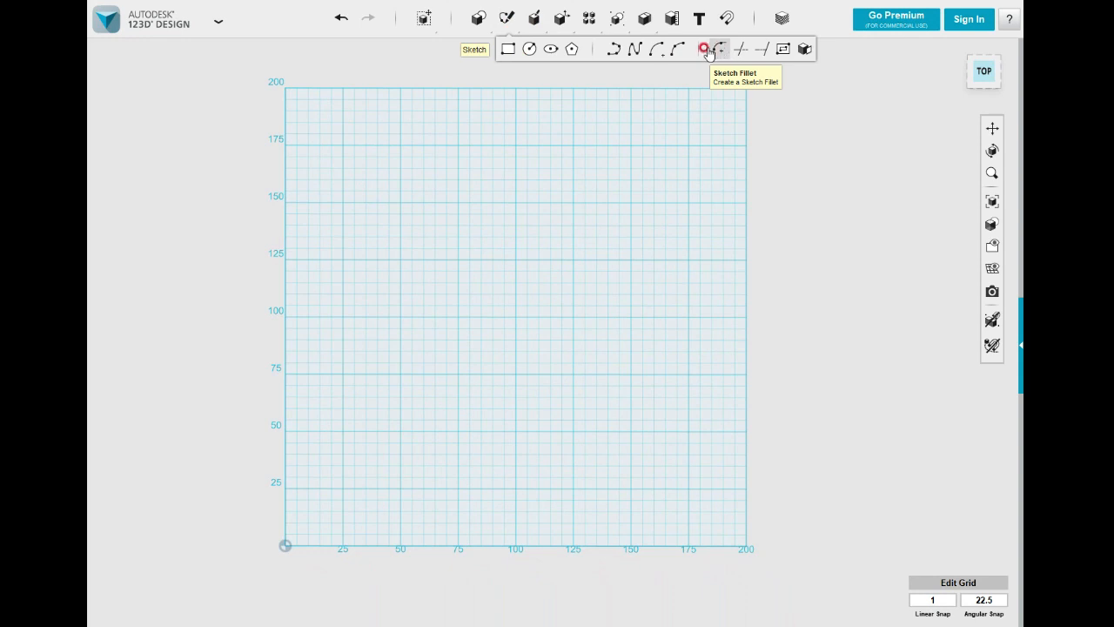
pyautogui.click(633, 50)
pyautogui.click(514, 148)
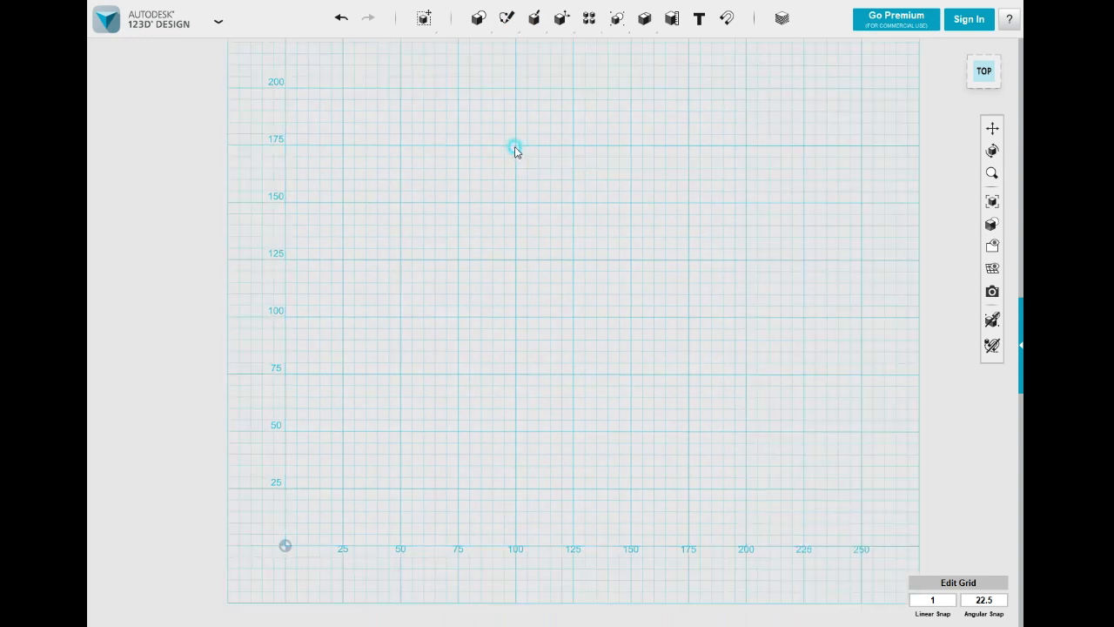
pyautogui.click(515, 145)
pyautogui.click(343, 146)
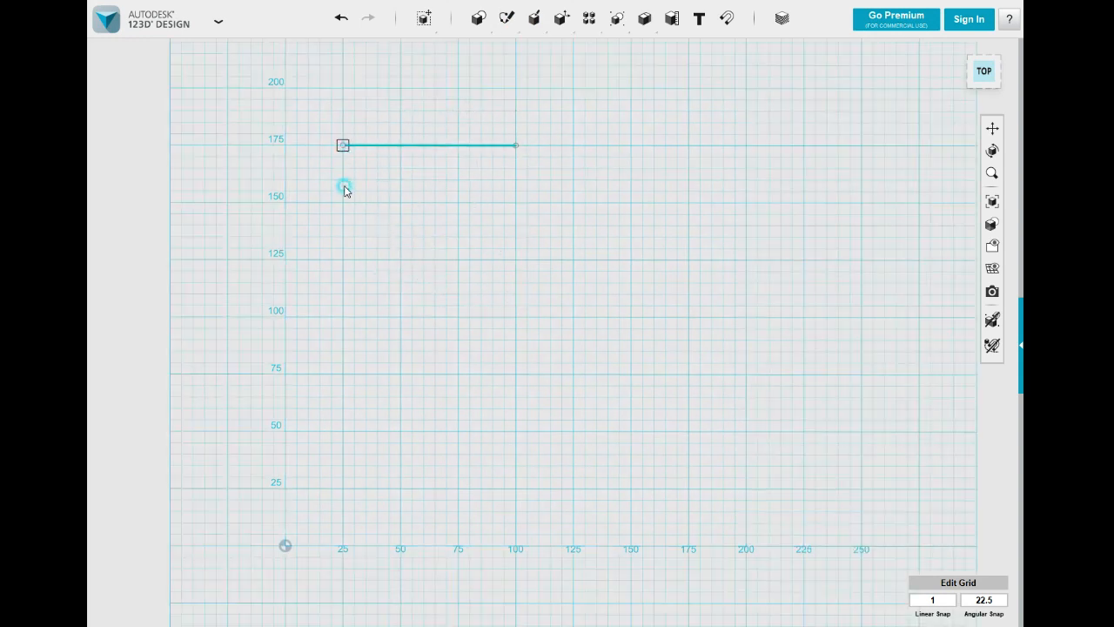
pyautogui.click(343, 374)
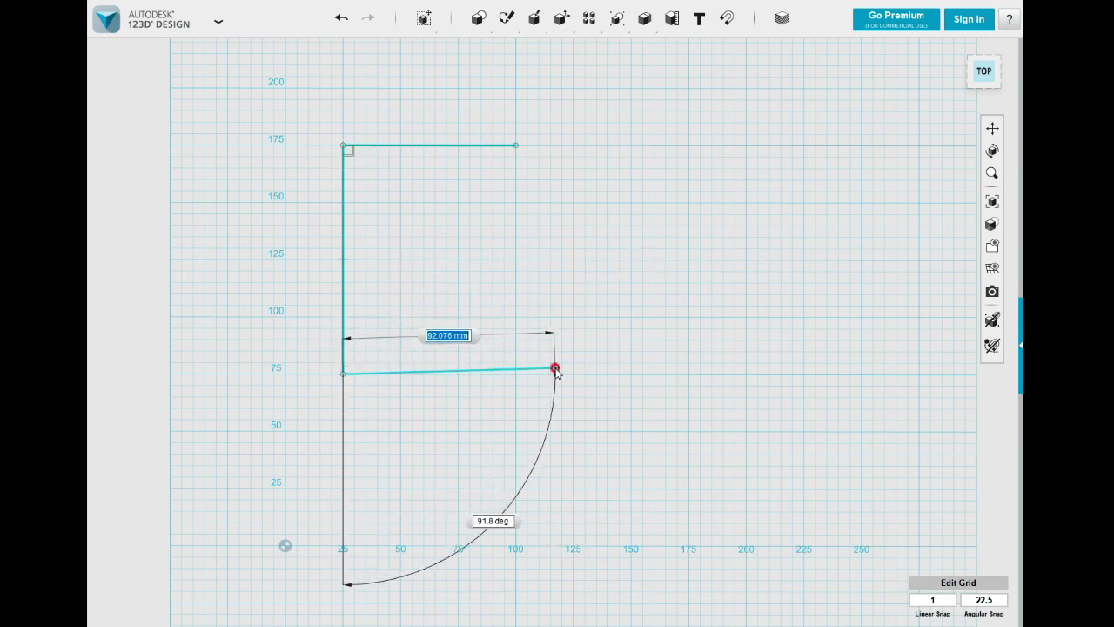
pyautogui.click(515, 145)
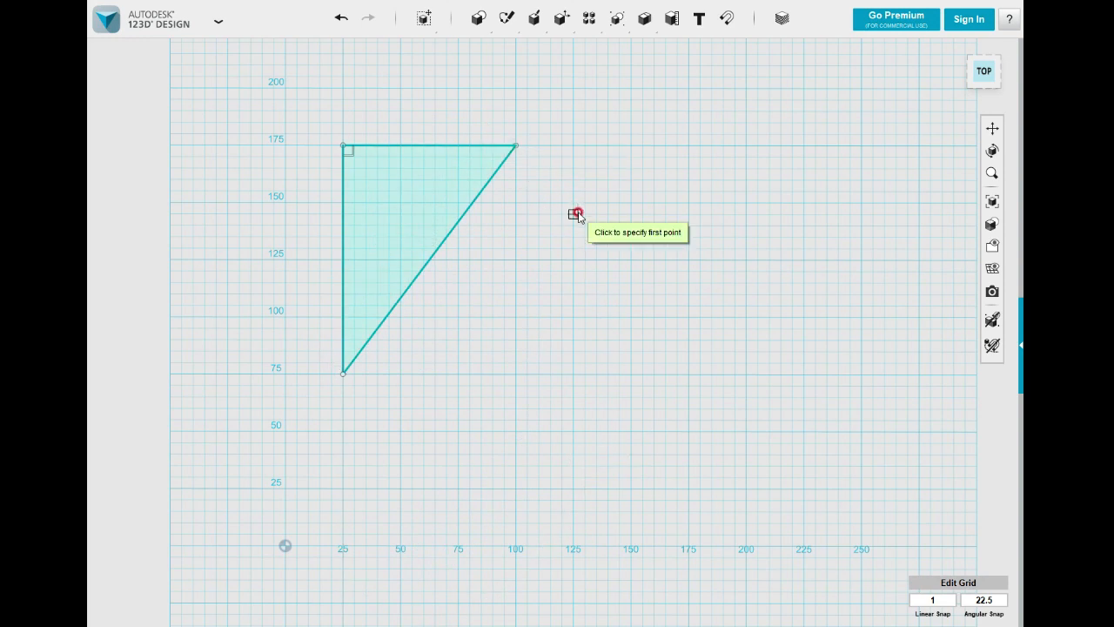
pyautogui.press('Escape')
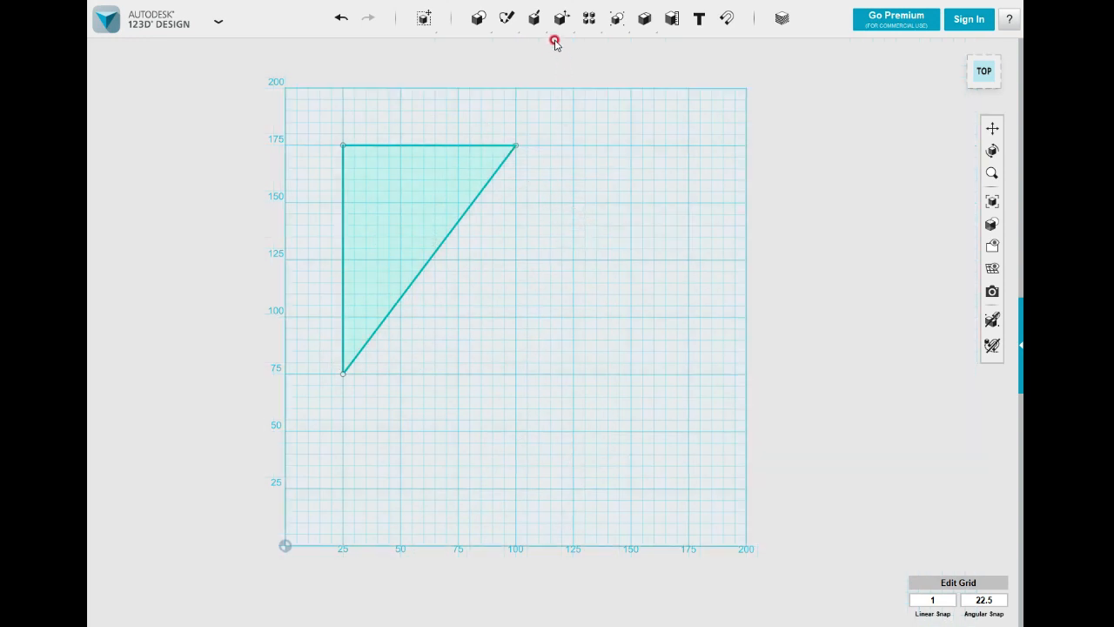
# Draw an open two-segment polyline from about (128, 128) through about (90, 100) to about (117, 56)
pyautogui.click(611, 45)
pyautogui.click(581, 253)
pyautogui.click(492, 316)
pyautogui.click(554, 416)
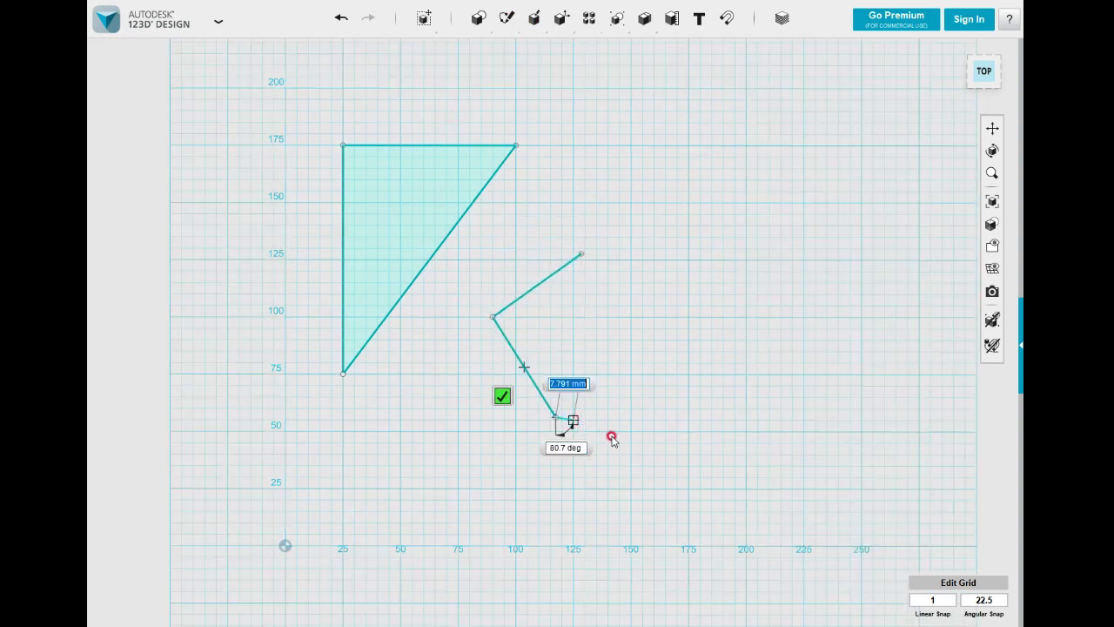
pyautogui.click(503, 397)
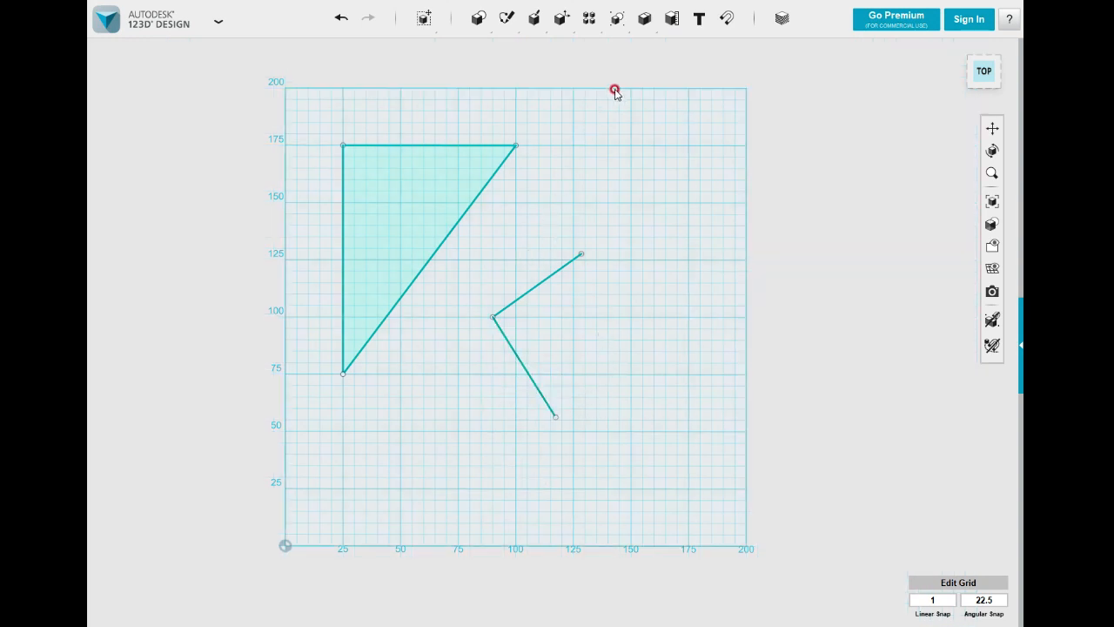
# Fillet the triangle's right-angle corner at (25, 175) with a radius of 30 mm
pyautogui.moveTo(505, 18)
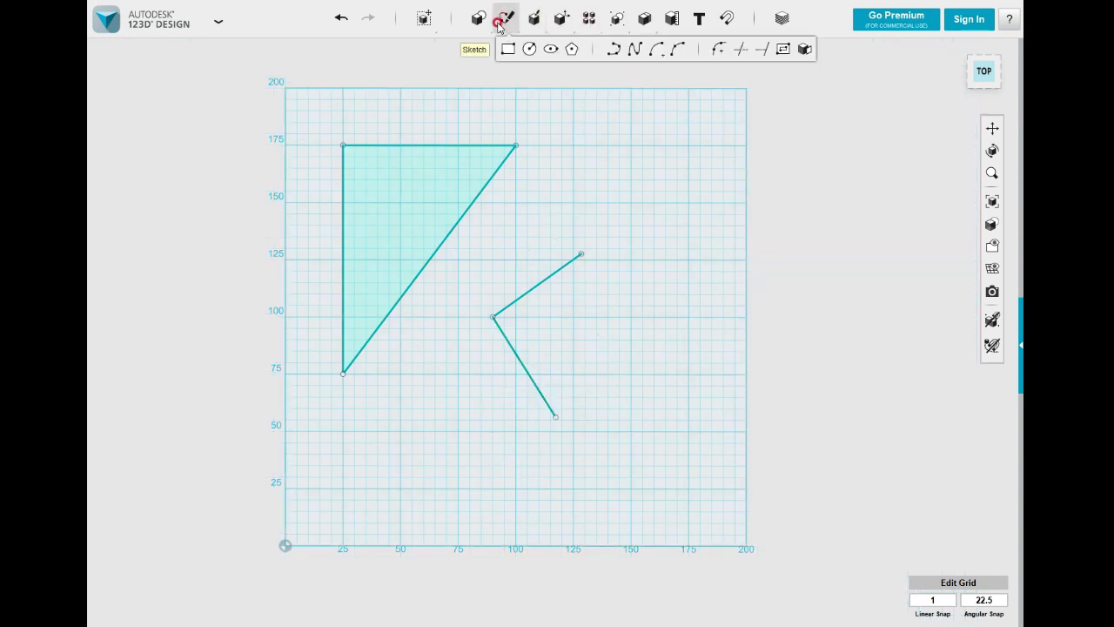
pyautogui.click(715, 50)
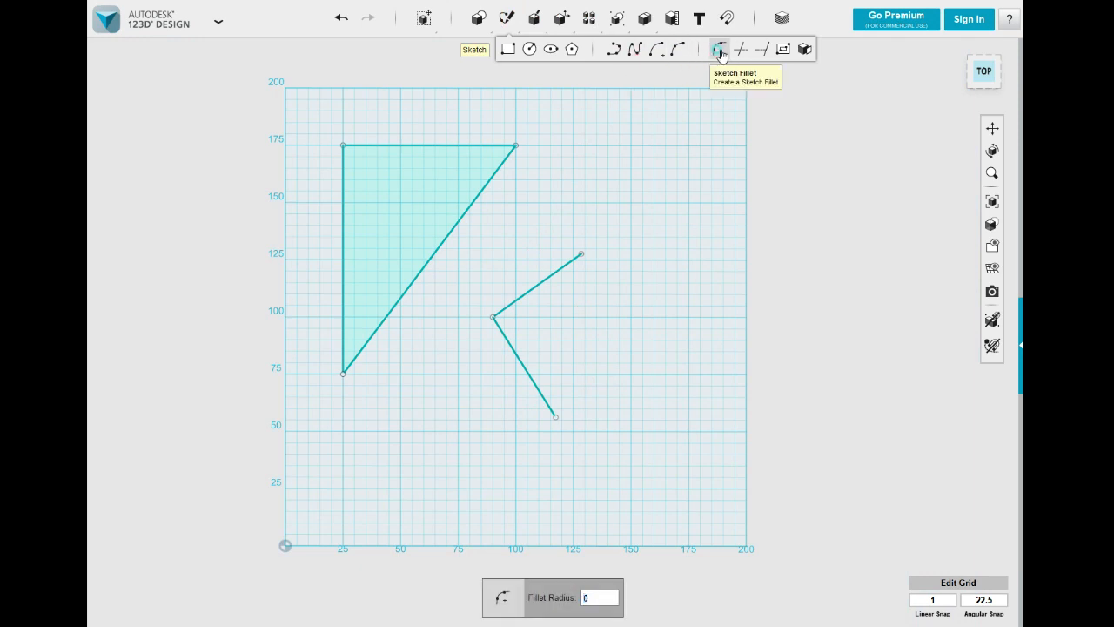
pyautogui.click(364, 148)
pyautogui.click(344, 177)
pyautogui.click(343, 178)
pyautogui.click(598, 597)
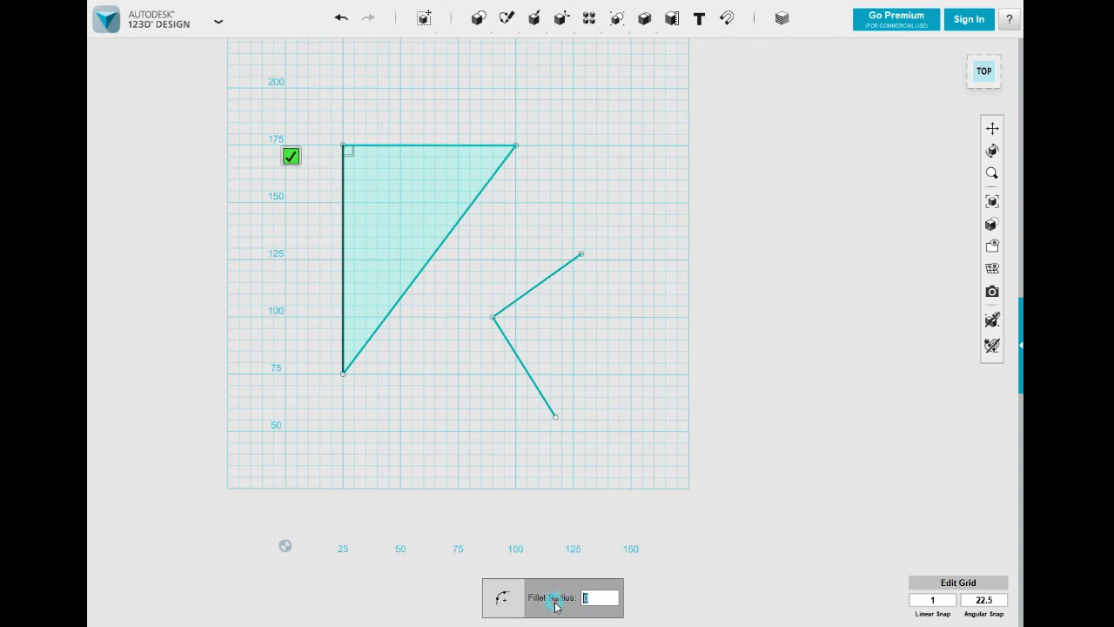
pyautogui.click(589, 600)
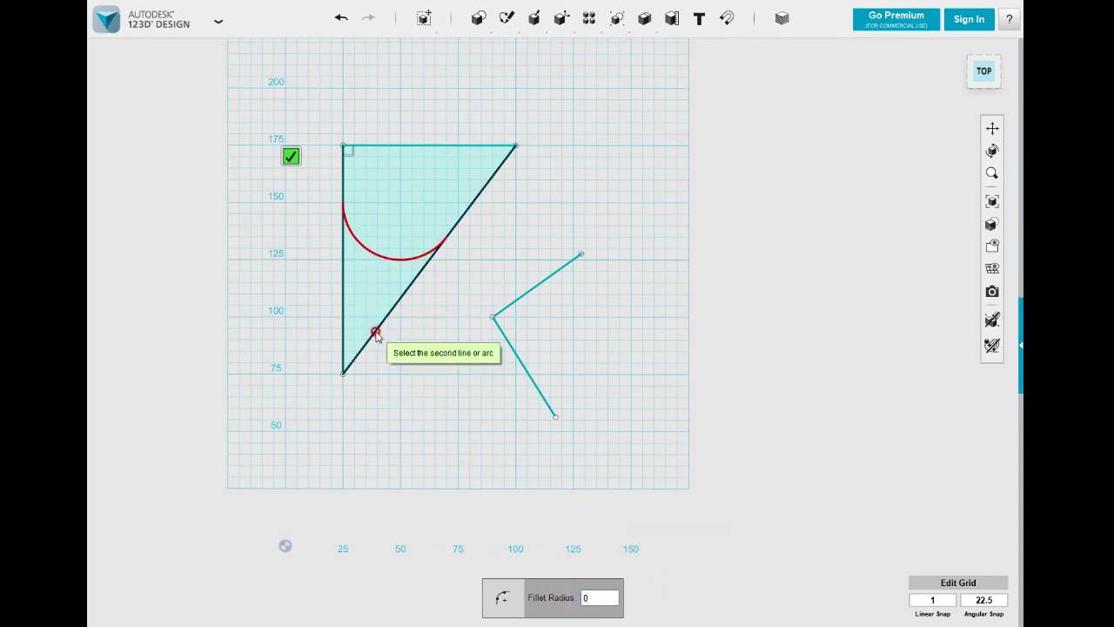
pyautogui.click(380, 144)
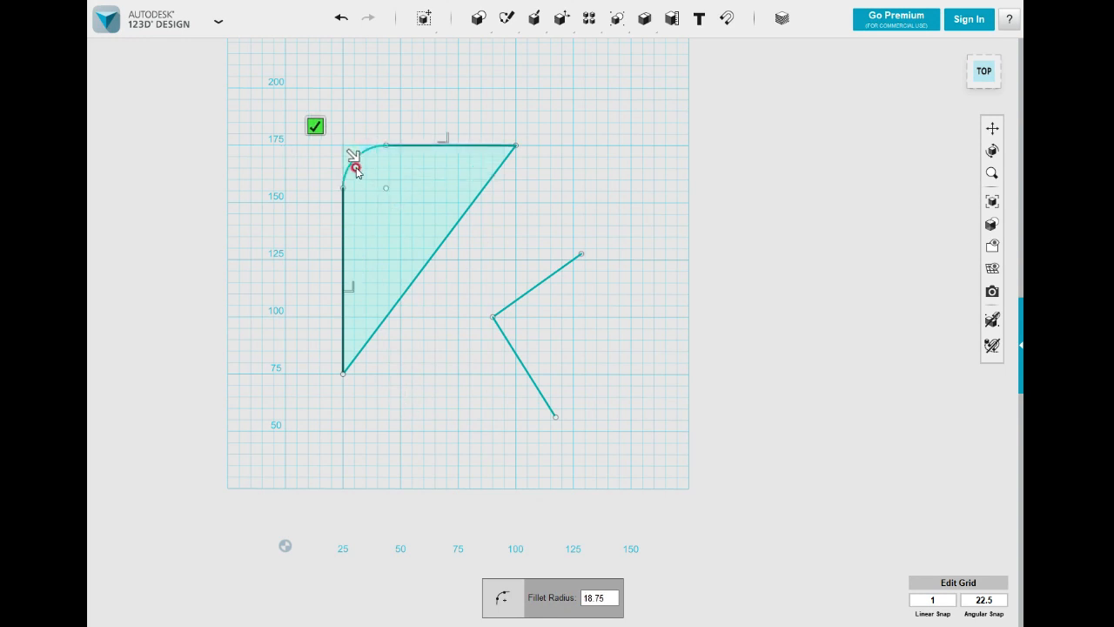
pyautogui.moveTo(354, 160); pyautogui.dragTo(380, 209)
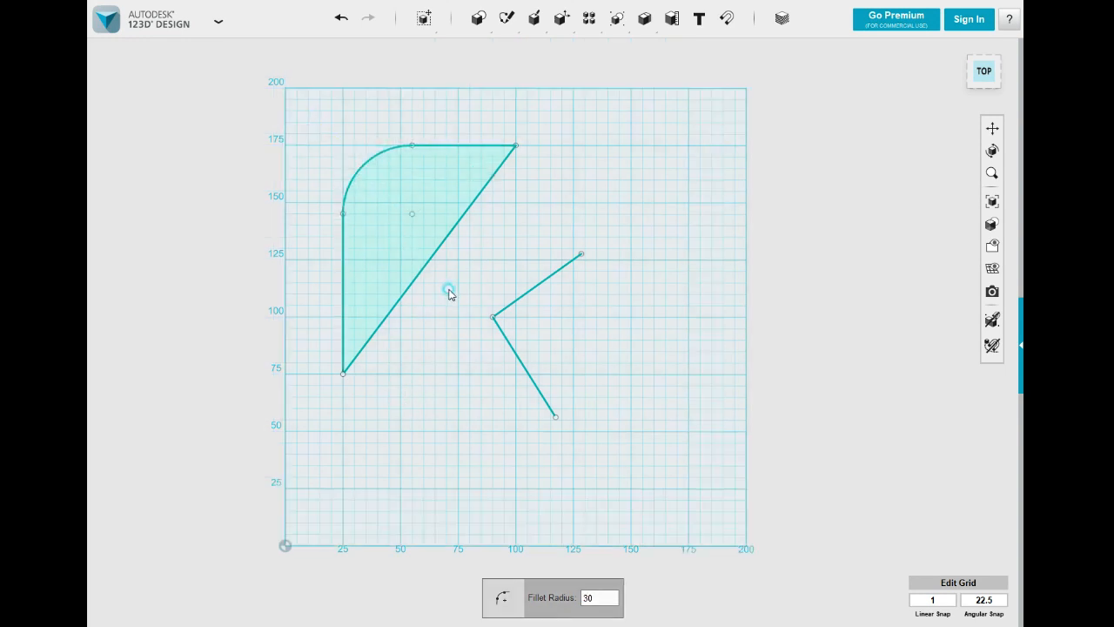
pyautogui.click(535, 343)
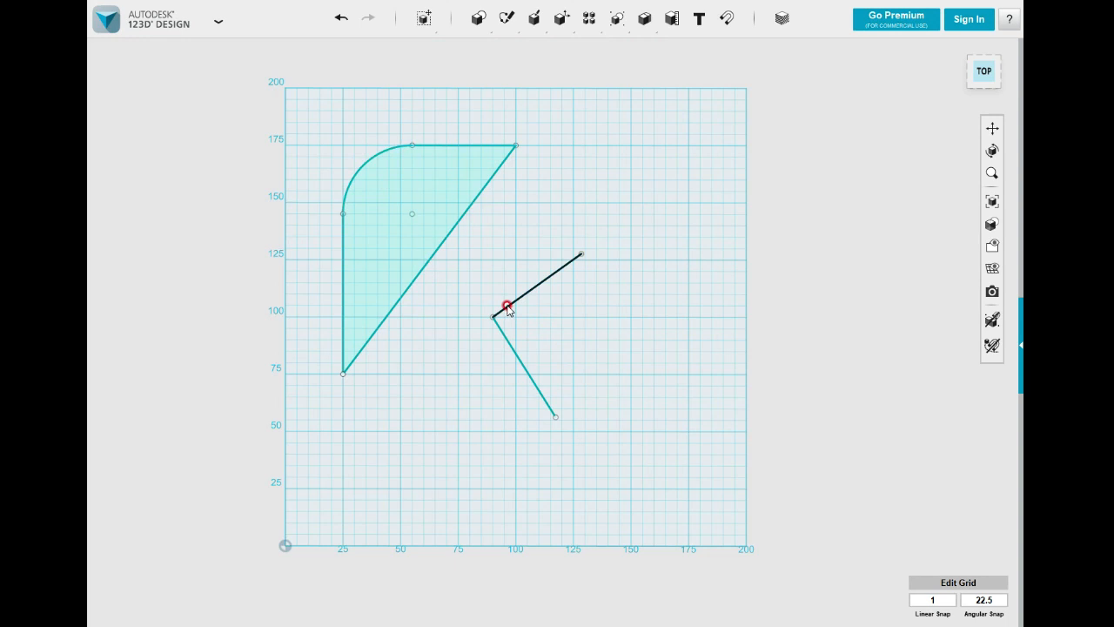
pyautogui.click(508, 310)
pyautogui.click(563, 211)
pyautogui.moveTo(508, 18)
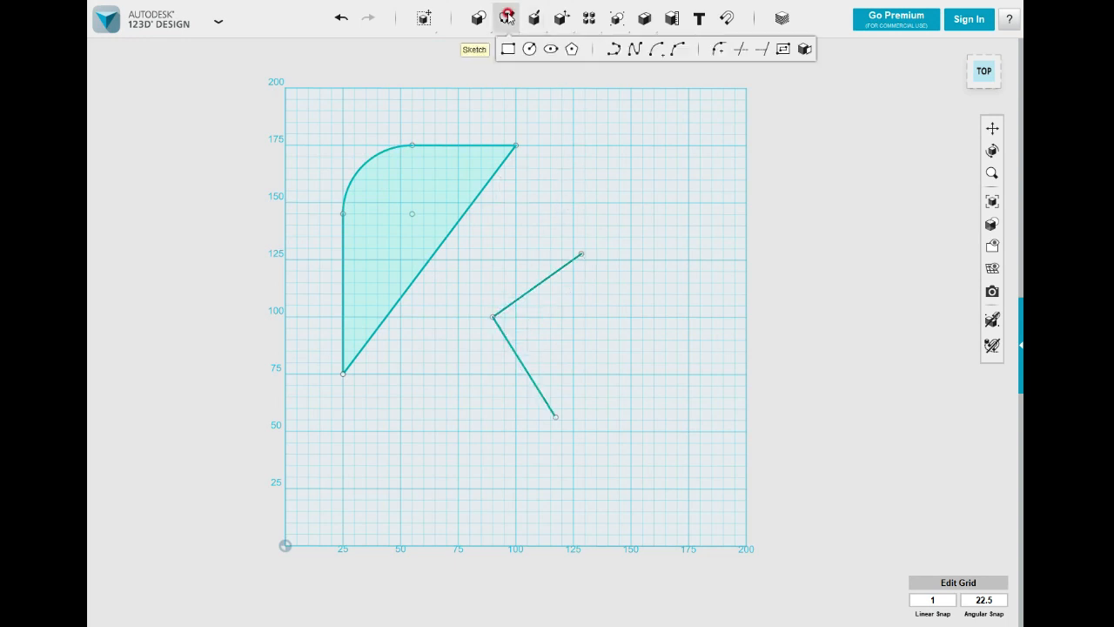
pyautogui.click(717, 49)
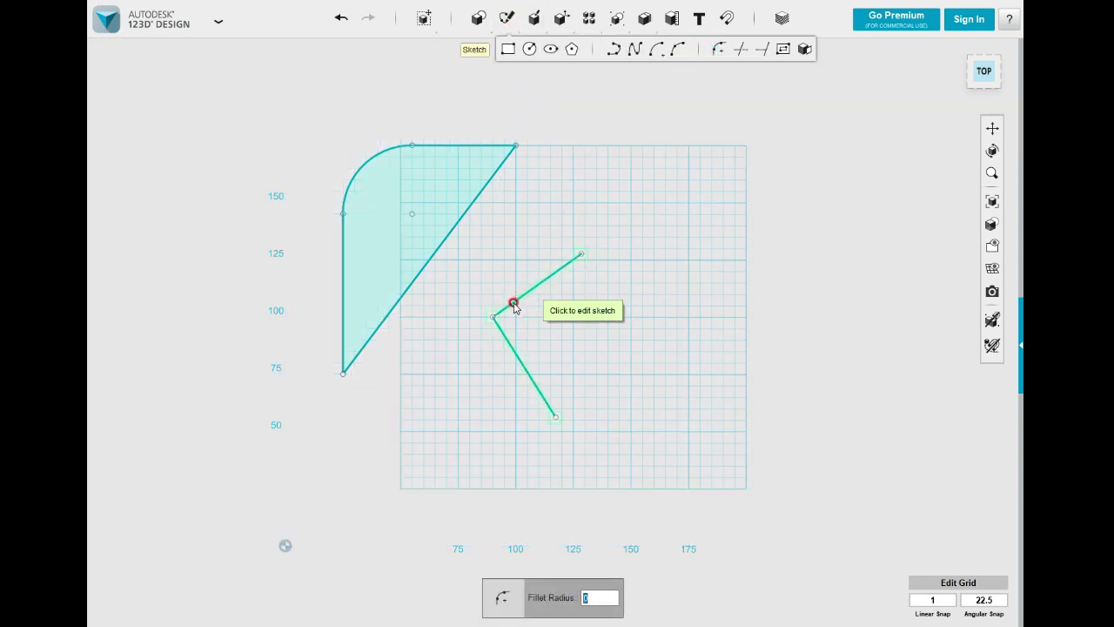
pyautogui.click(510, 336)
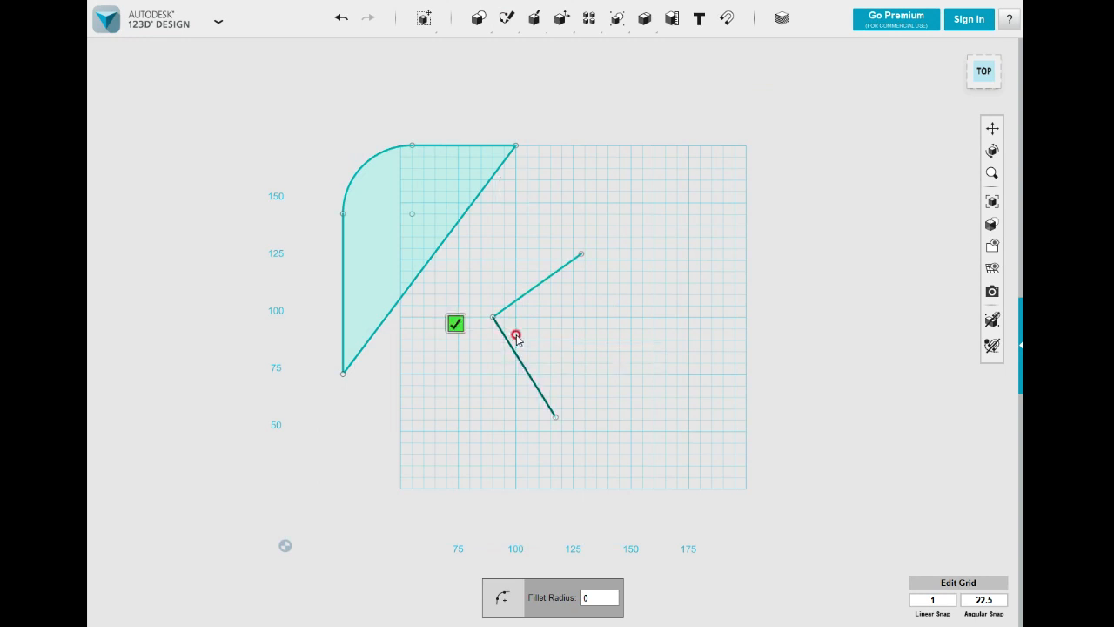
pyautogui.click(533, 293)
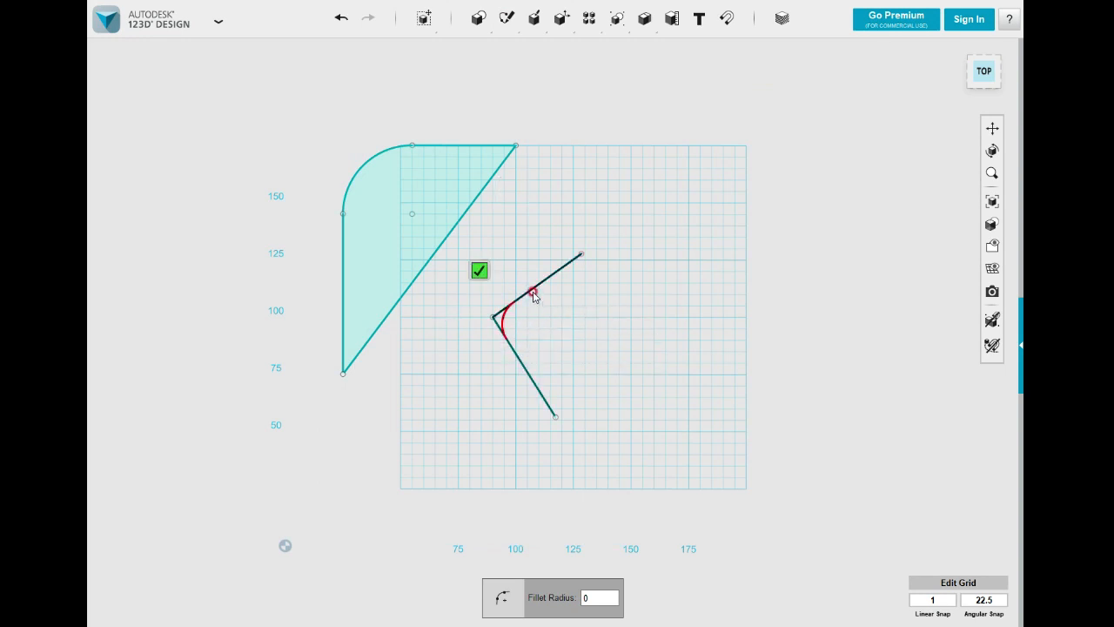
pyautogui.moveTo(500, 318); pyautogui.dragTo(579, 321)
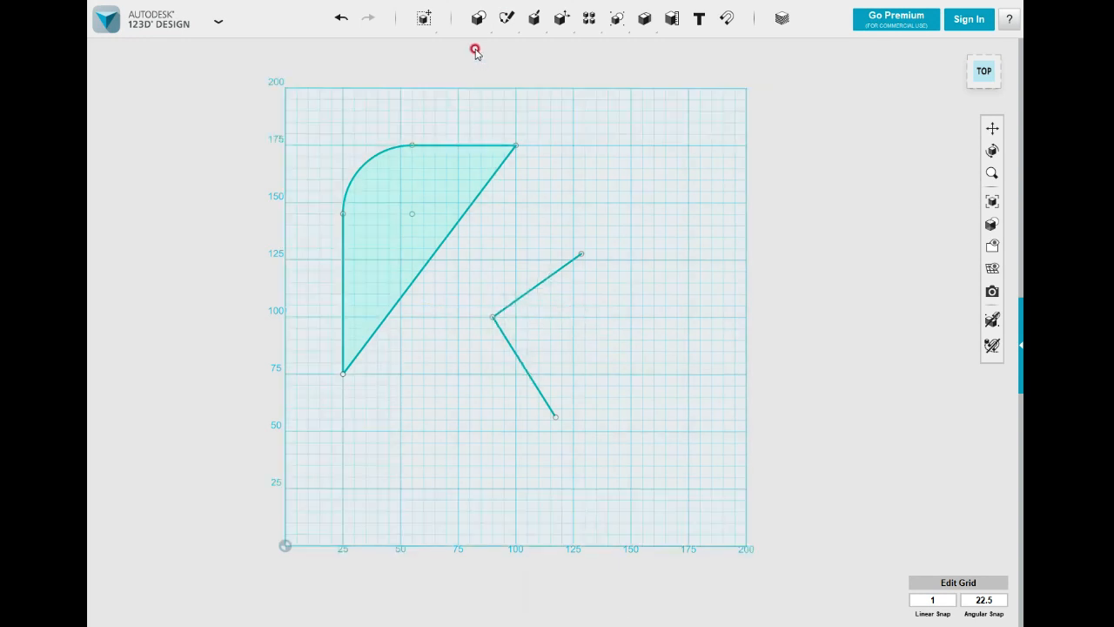
# Apply a 10 mm Sketch Fillet between the two segments of the open polyline
pyautogui.moveTo(505, 18)
pyautogui.click(719, 50)
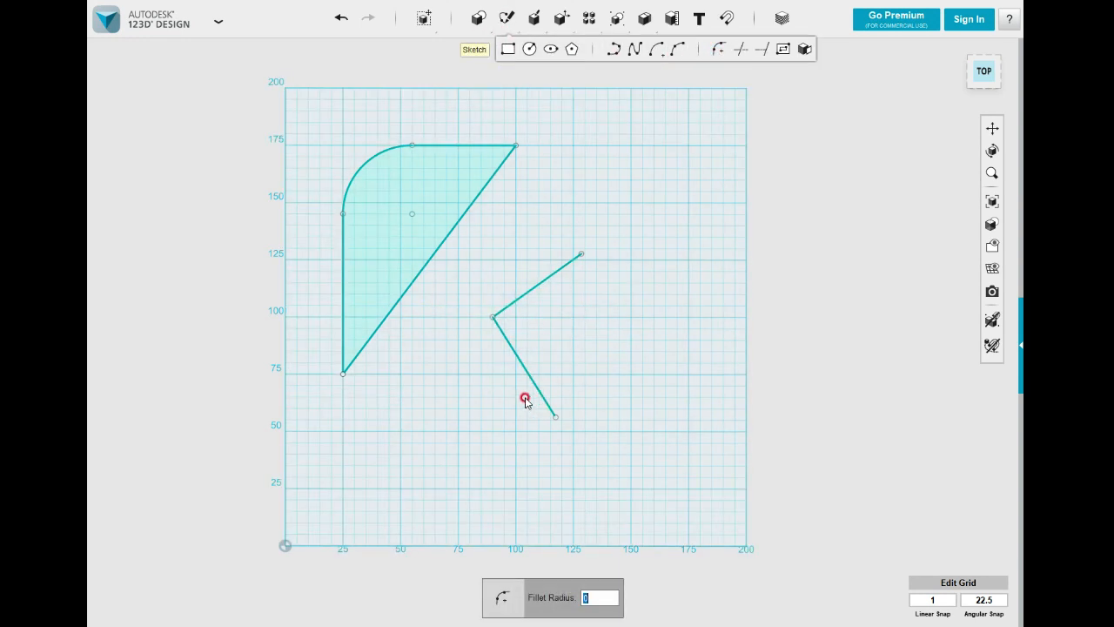
pyautogui.click(515, 353)
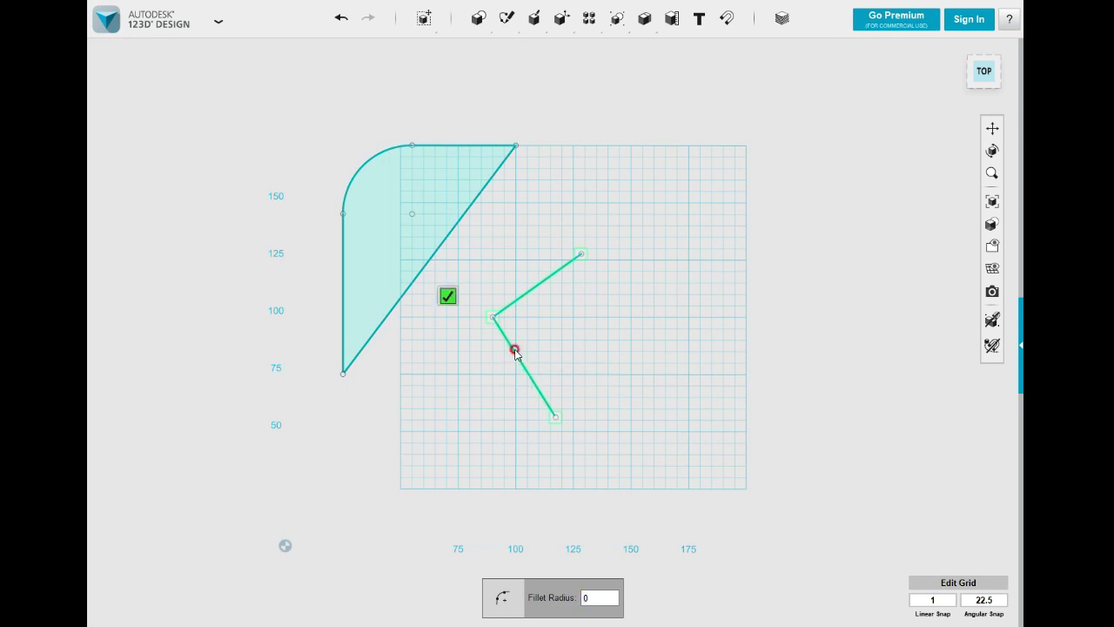
pyautogui.click(523, 298)
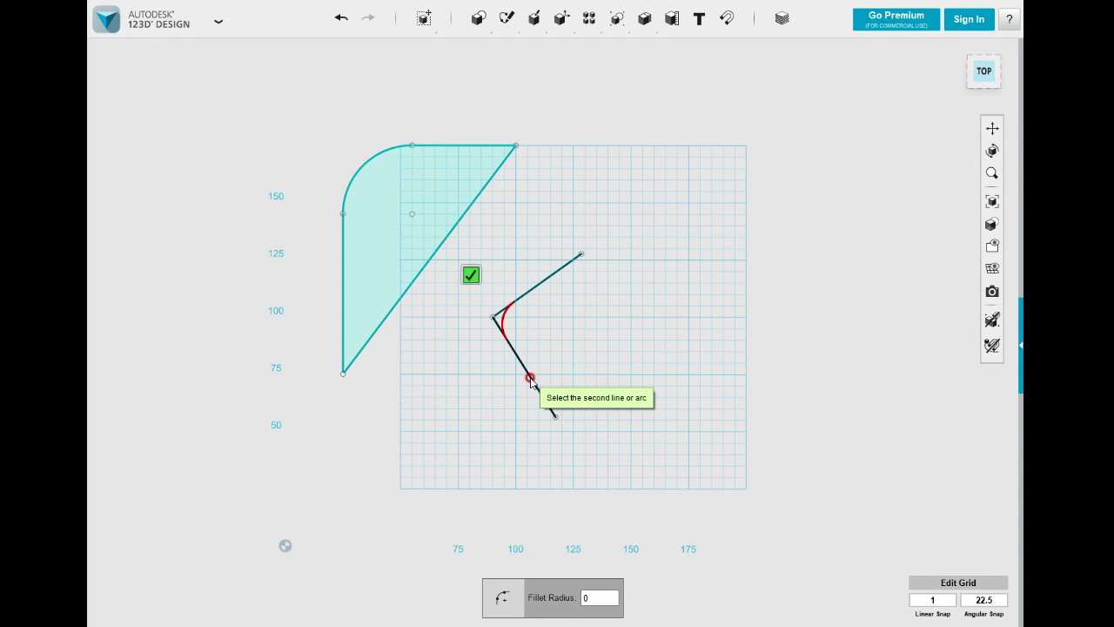
pyautogui.click(530, 380)
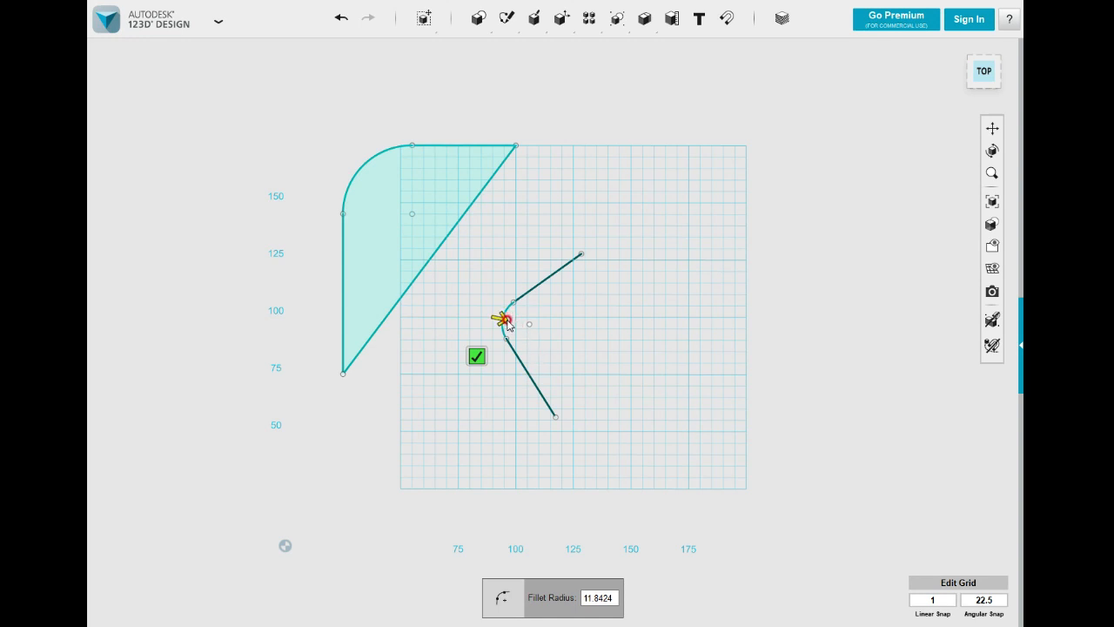
pyautogui.moveTo(589, 599); pyautogui.dragTo(645, 602)
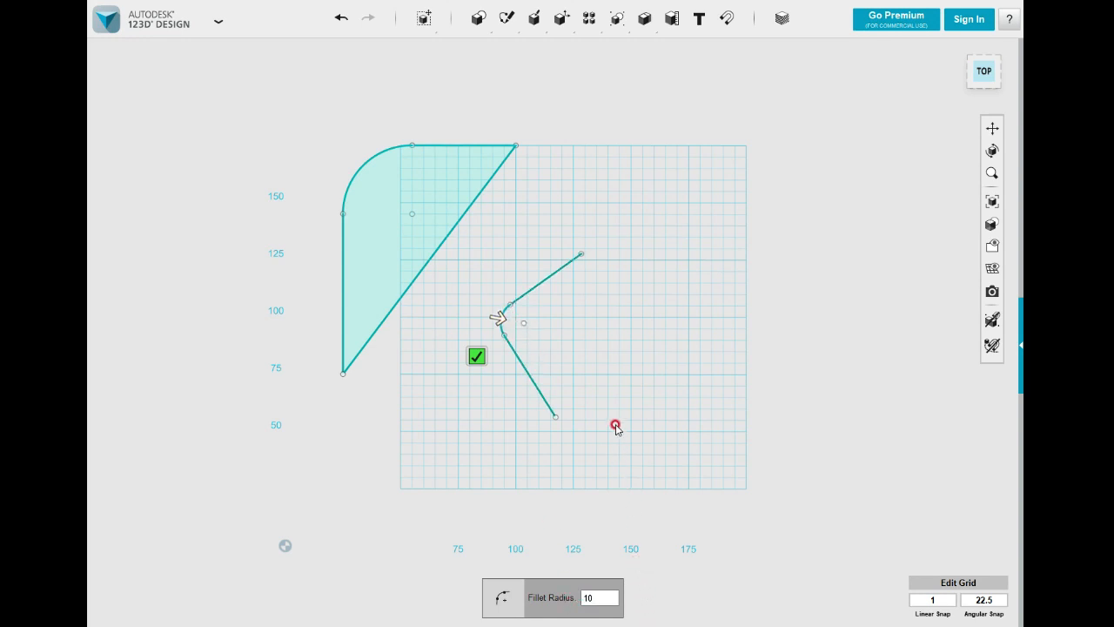
pyautogui.click(475, 356)
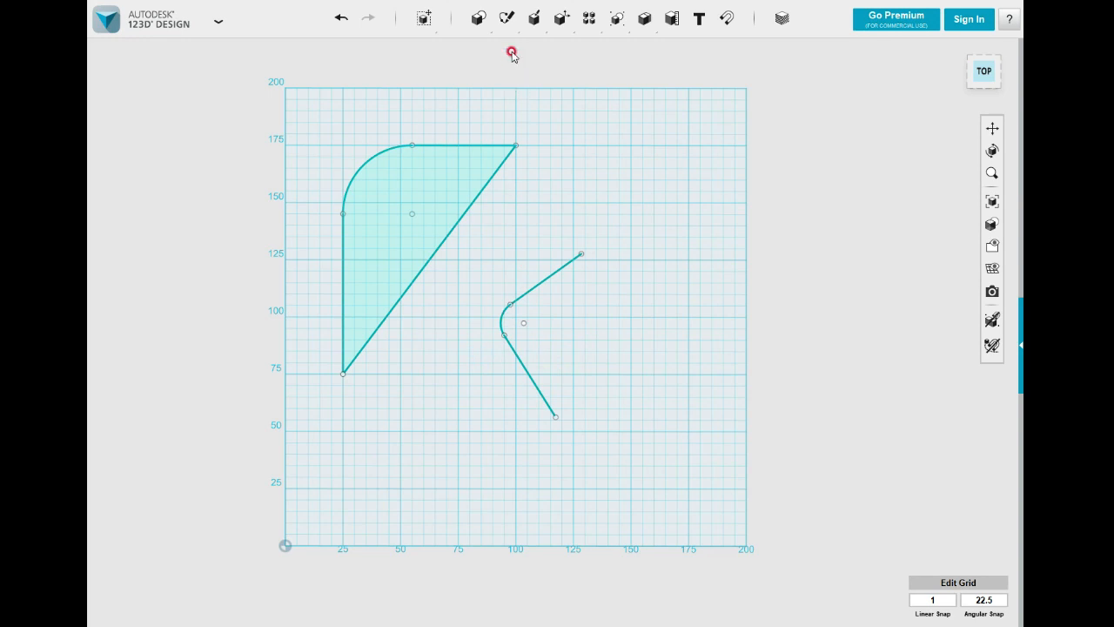
# Fillet the triangle's sharp corner at (25, 75) with a radius of 15 mm
pyautogui.moveTo(508, 25)
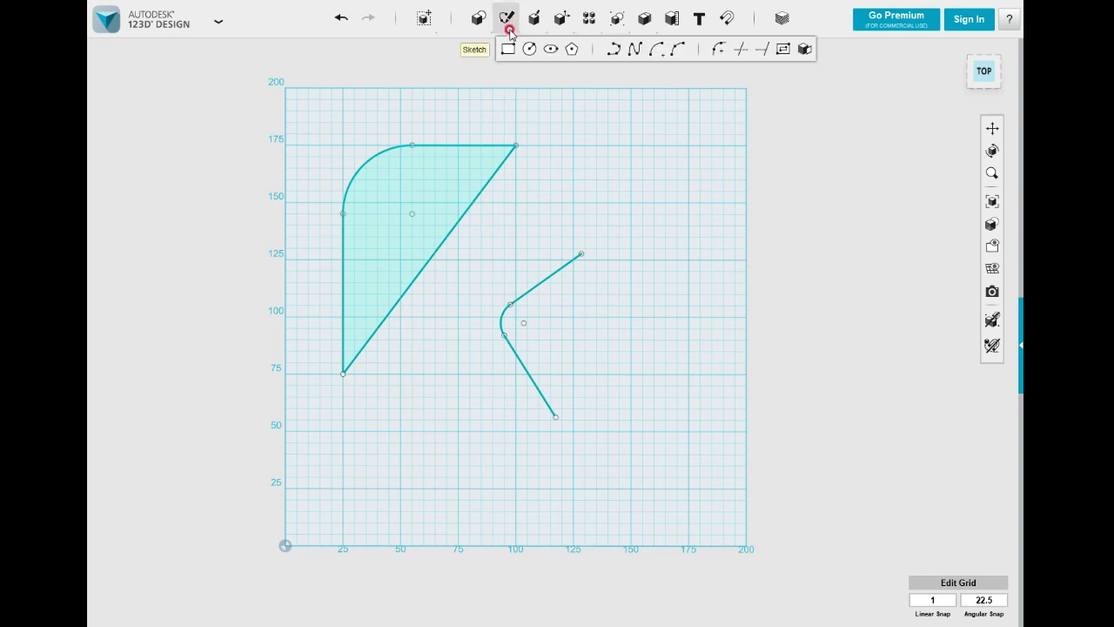
pyautogui.click(714, 51)
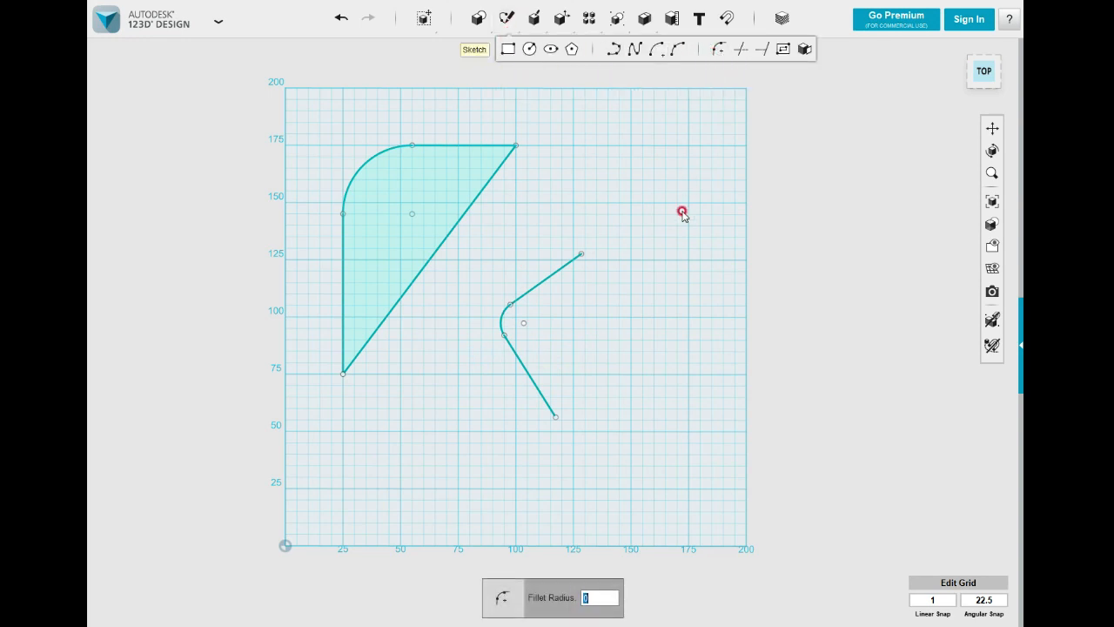
pyautogui.click(356, 361)
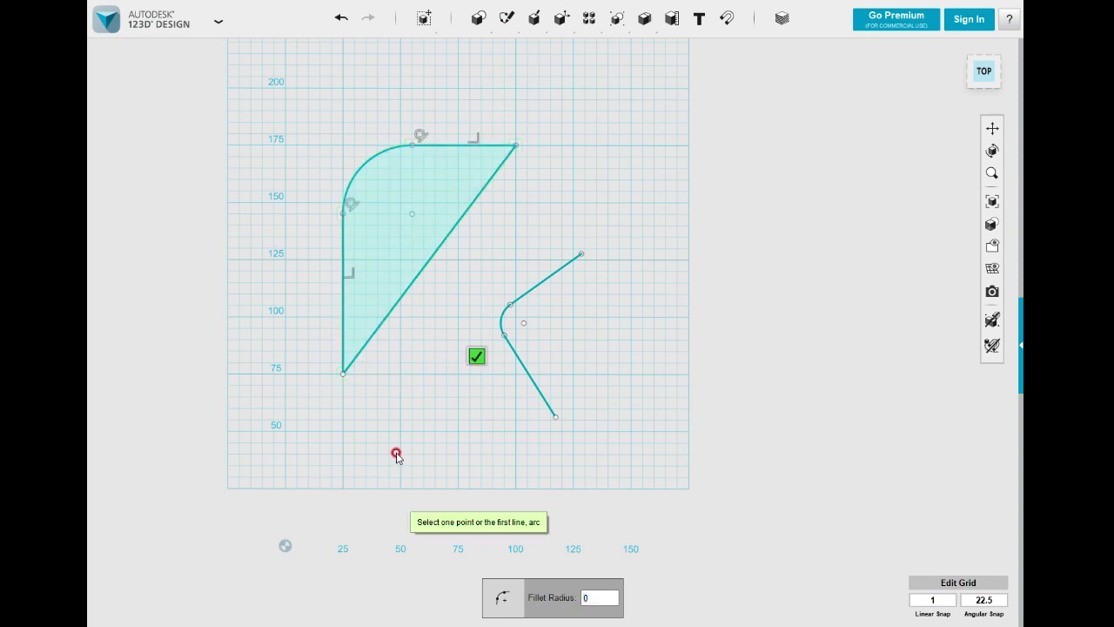
pyautogui.click(339, 349)
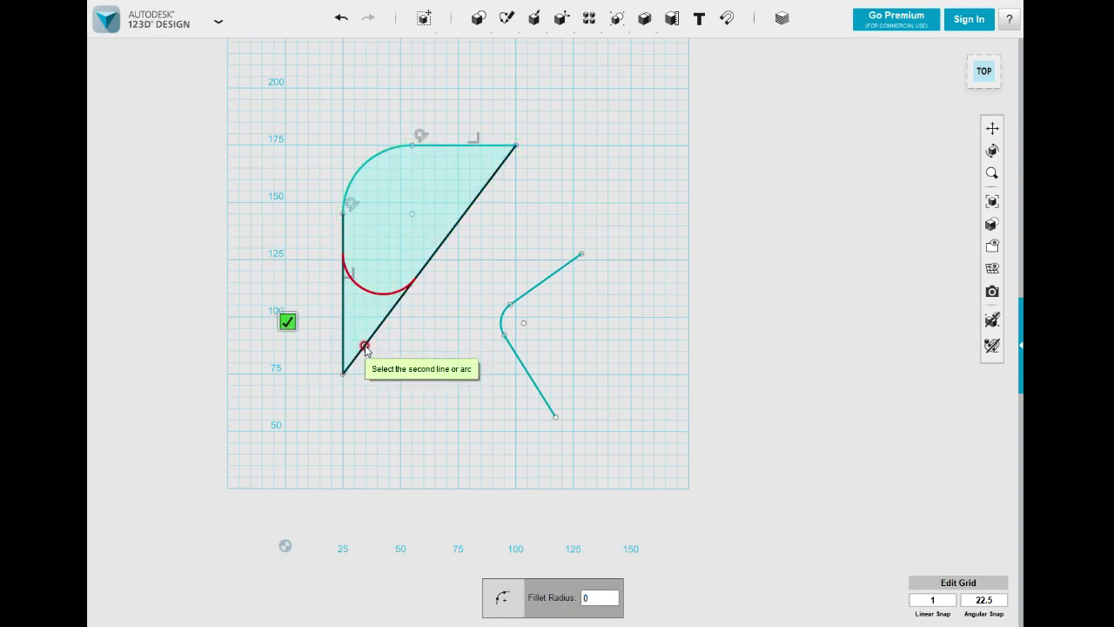
pyautogui.click(365, 349)
pyautogui.click(587, 599)
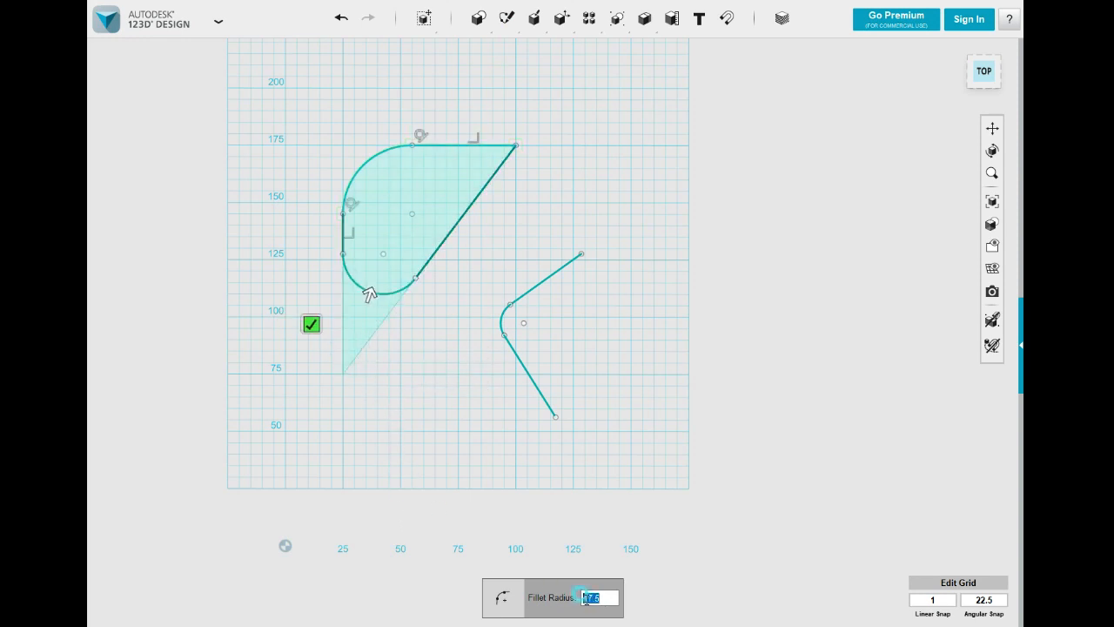
pyautogui.write('15')
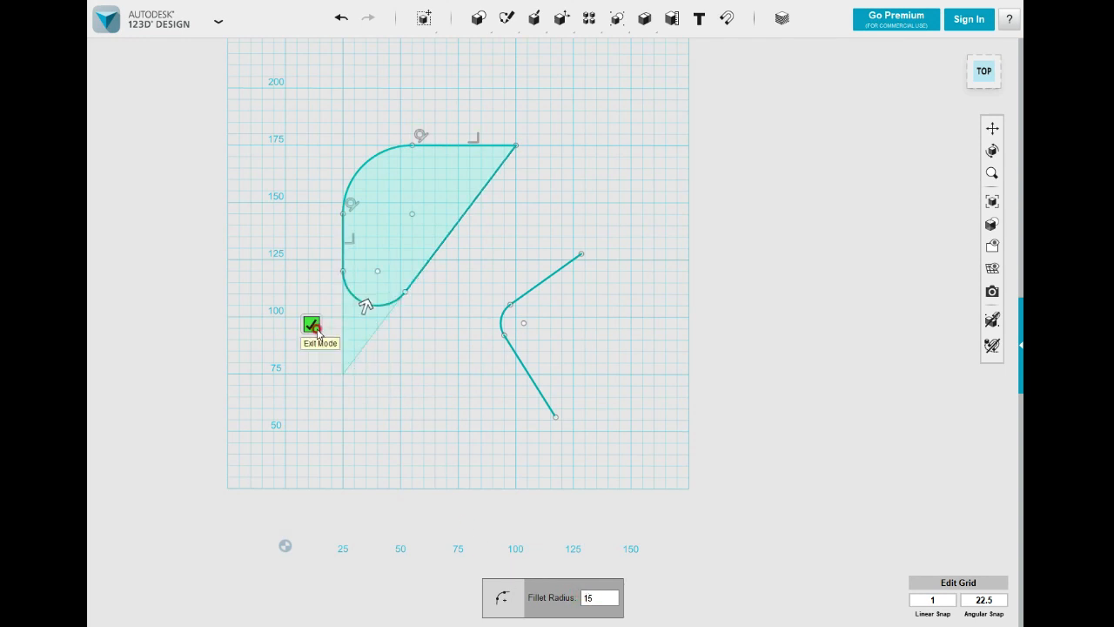
pyautogui.click(311, 323)
# Trim away the part of the vertical line above its junction with the horizontal line at (165, 150)
pyautogui.click(502, 398)
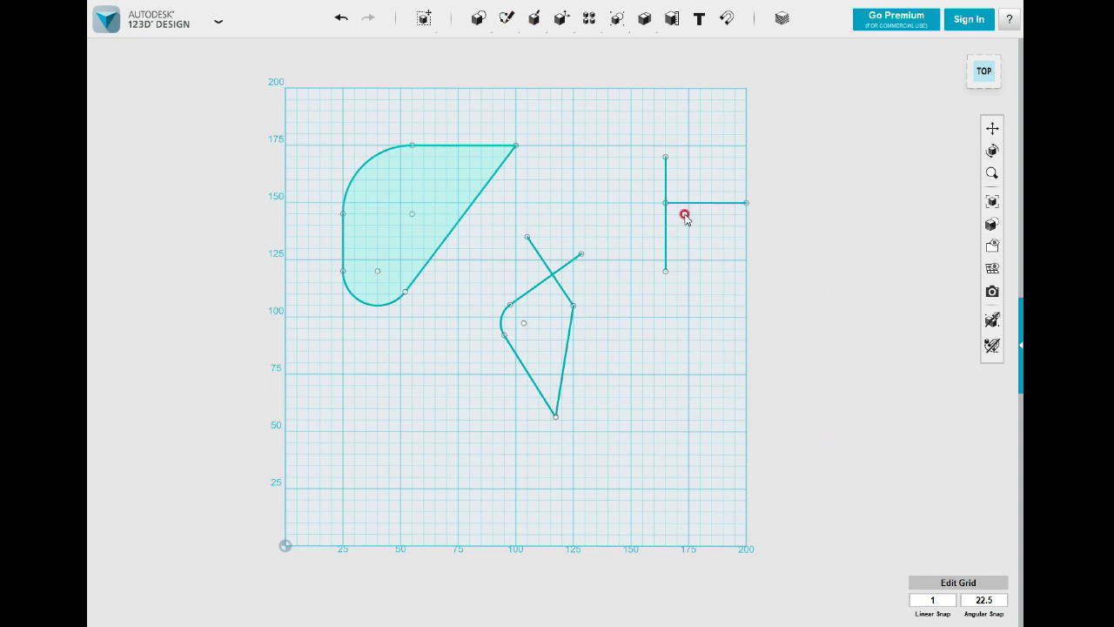
pyautogui.moveTo(469, 21)
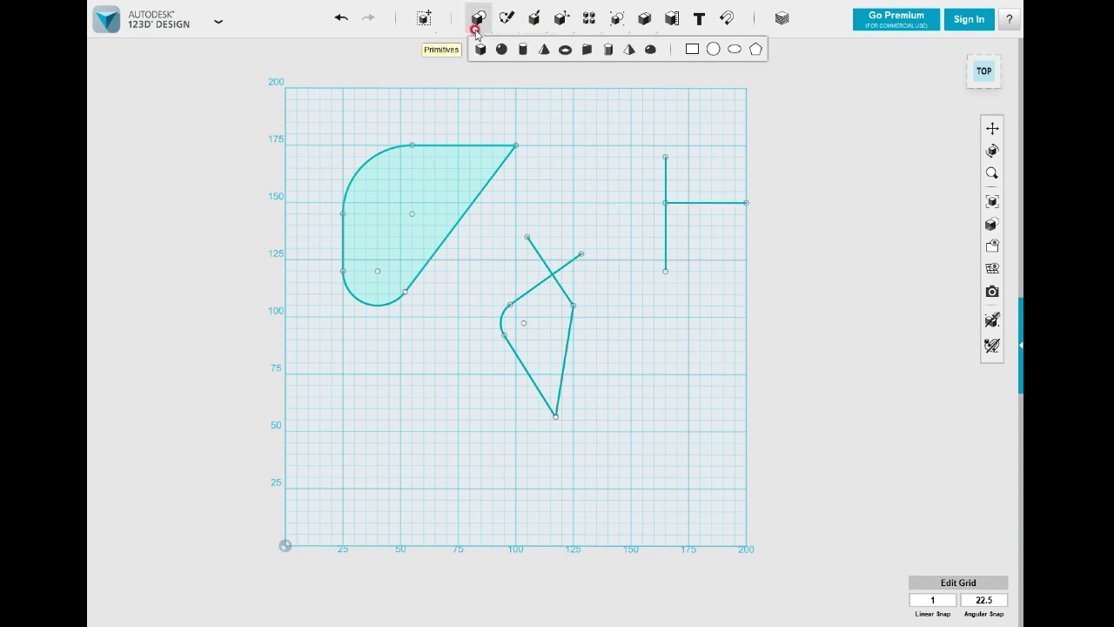
pyautogui.moveTo(502, 23)
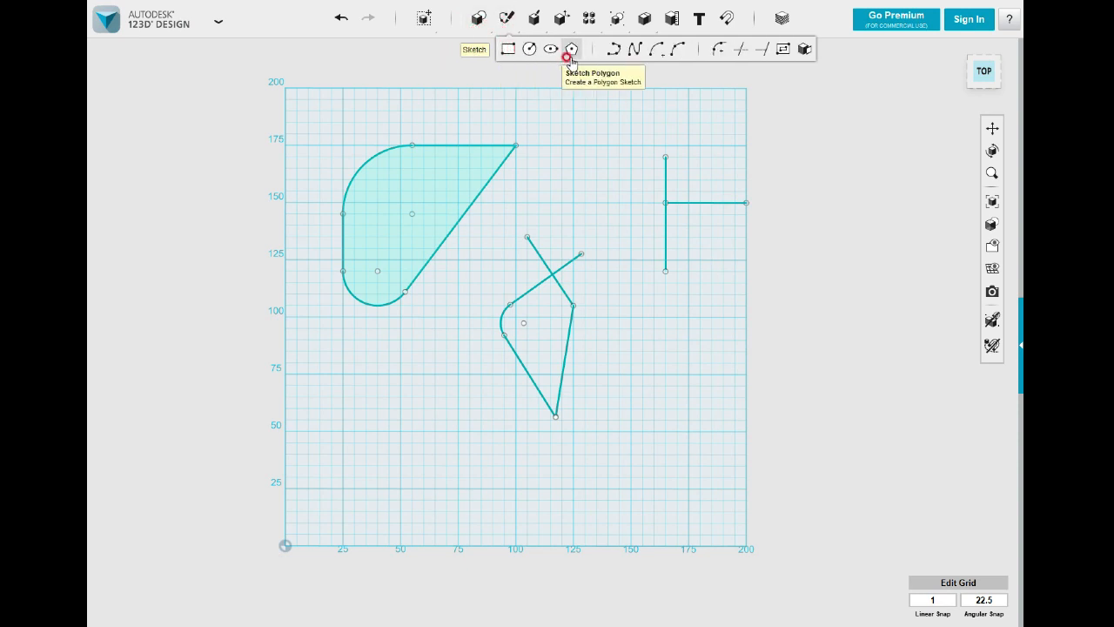
pyautogui.click(739, 51)
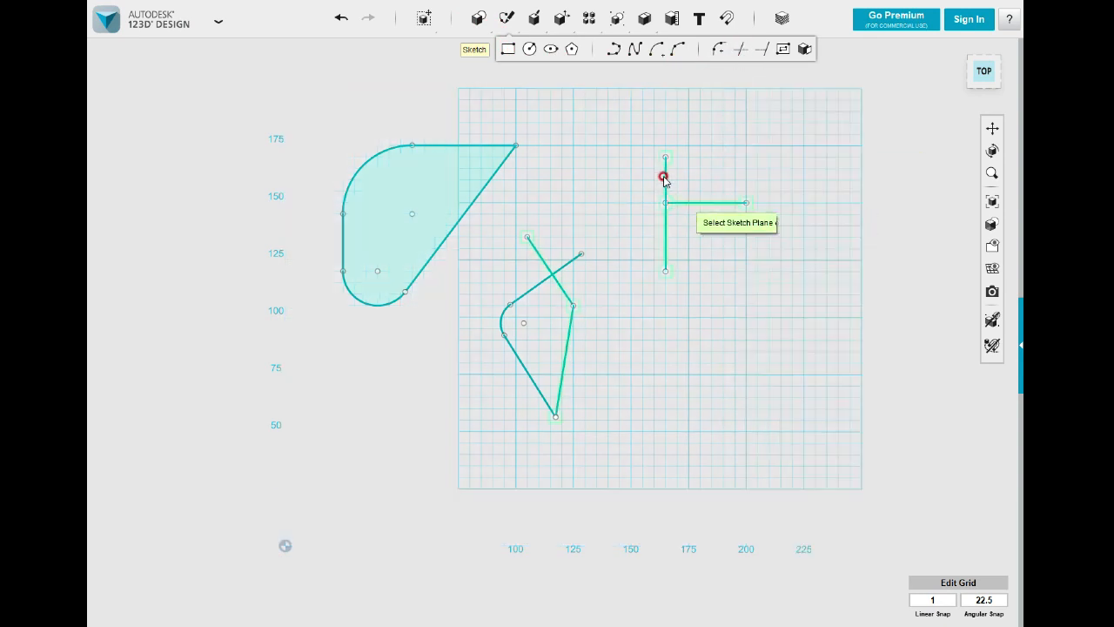
pyautogui.click(664, 226)
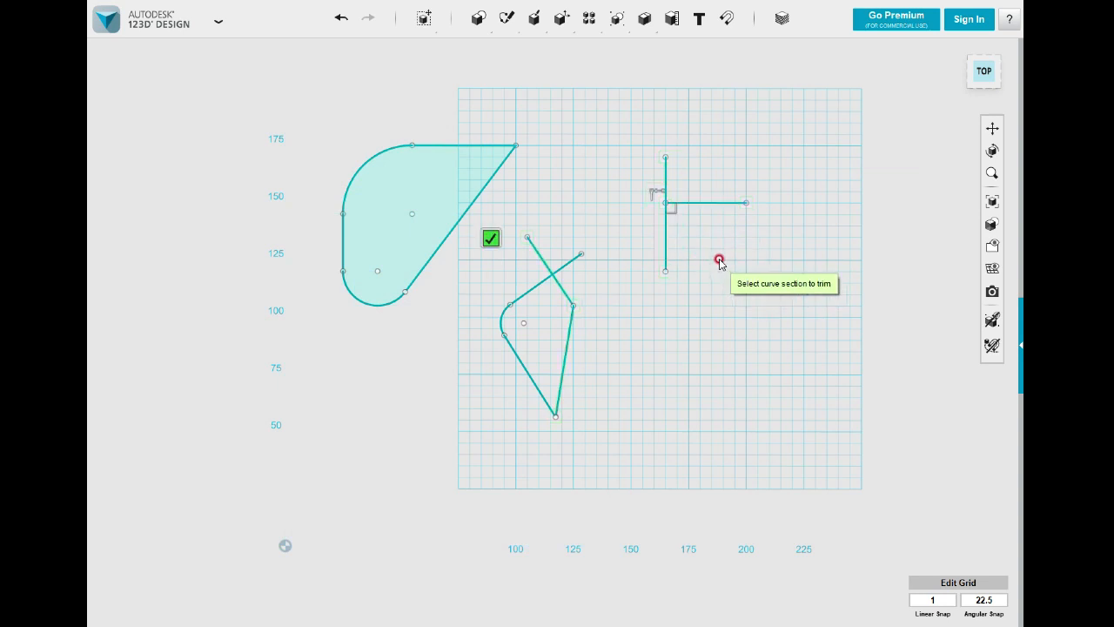
pyautogui.click(667, 177)
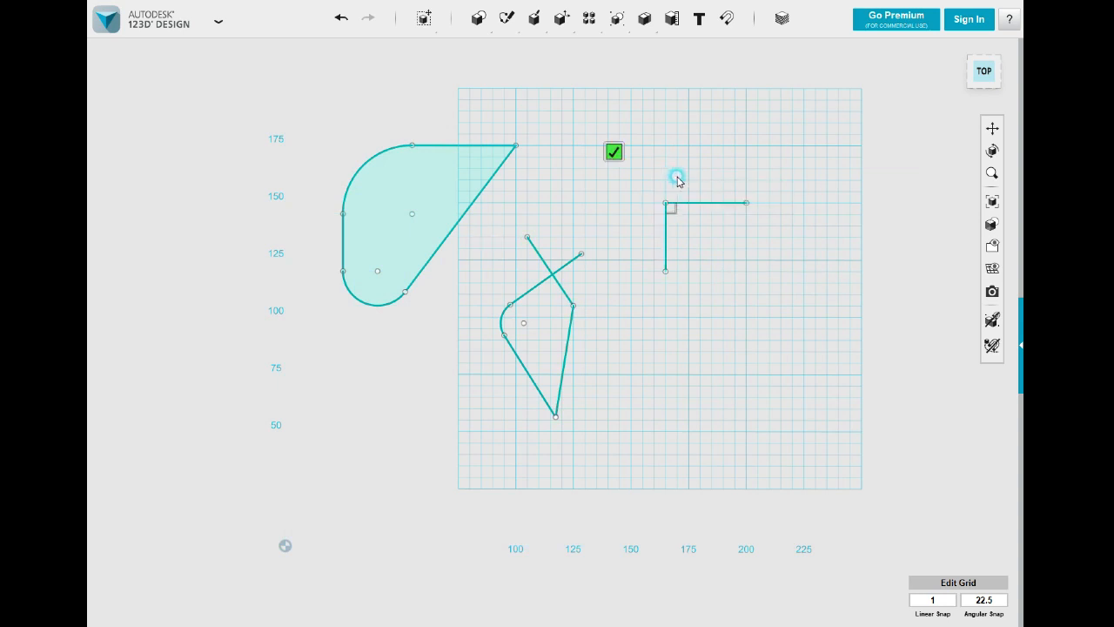
pyautogui.click(613, 153)
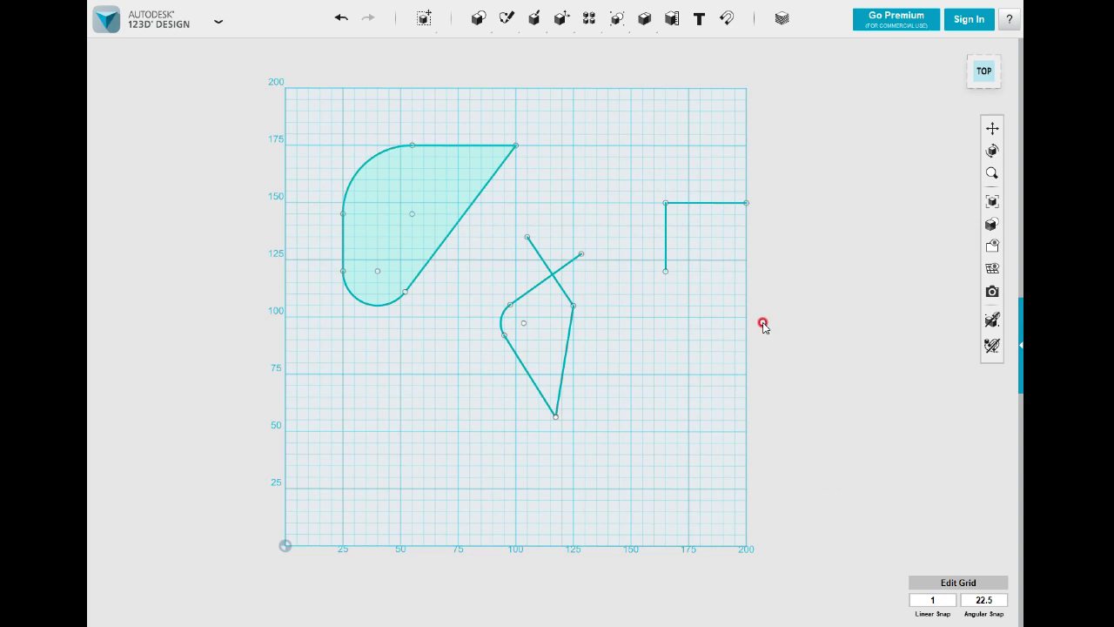
pyautogui.click(676, 209)
pyautogui.click(667, 218)
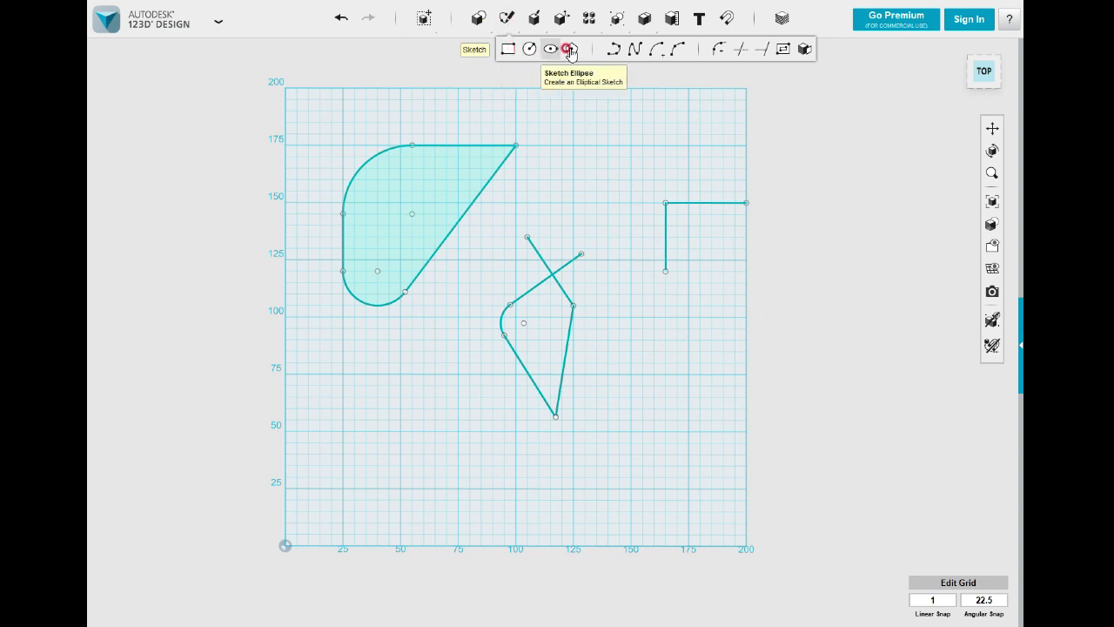
pyautogui.click(762, 56)
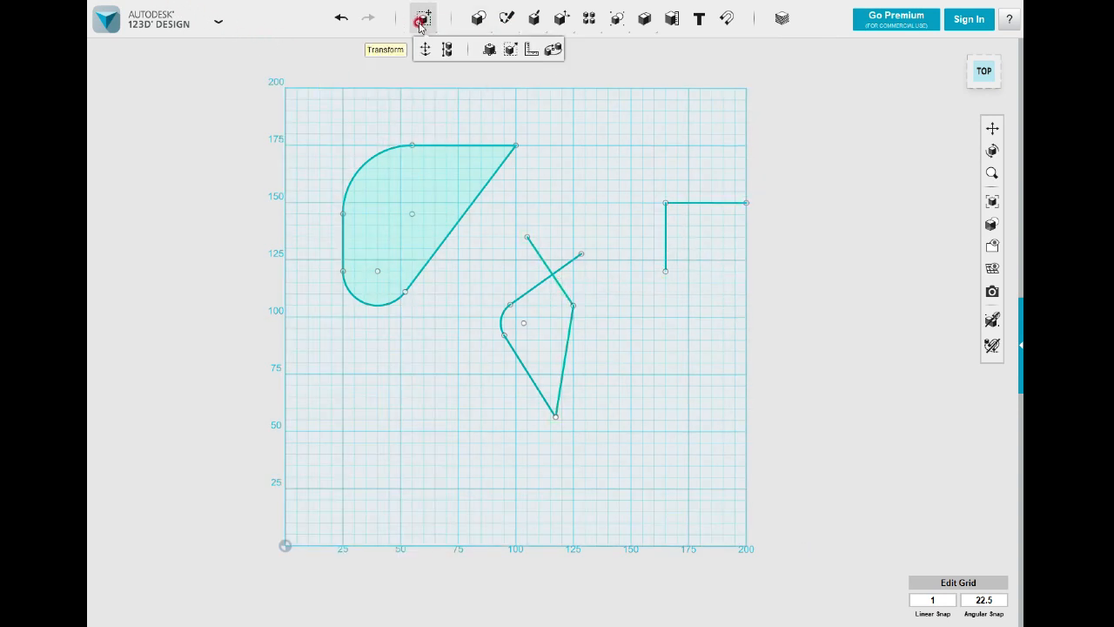
pyautogui.moveTo(534, 29)
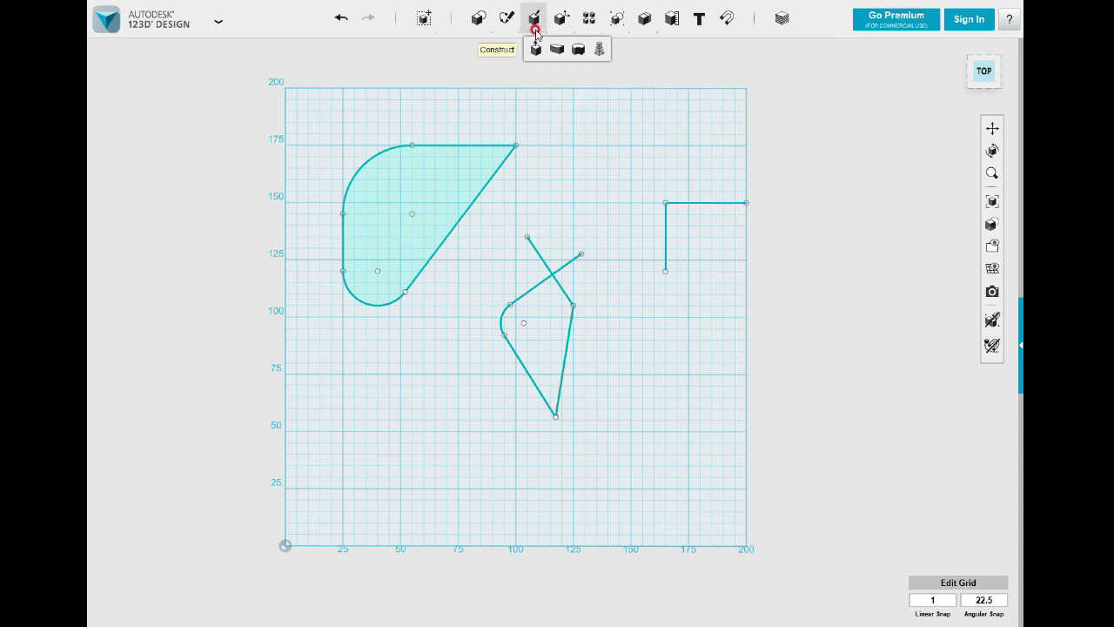
# Add a diagonal polyline segment to the corner sketch from the vertical line's lower end at (165, 120) to about (190, 140)
pyautogui.moveTo(505, 17)
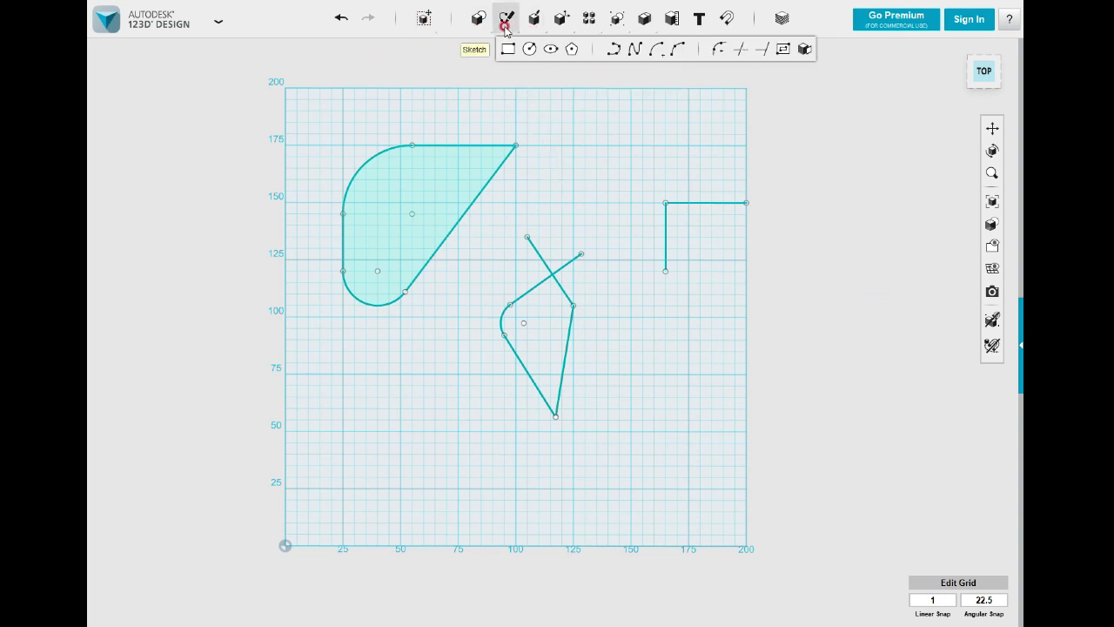
pyautogui.click(613, 49)
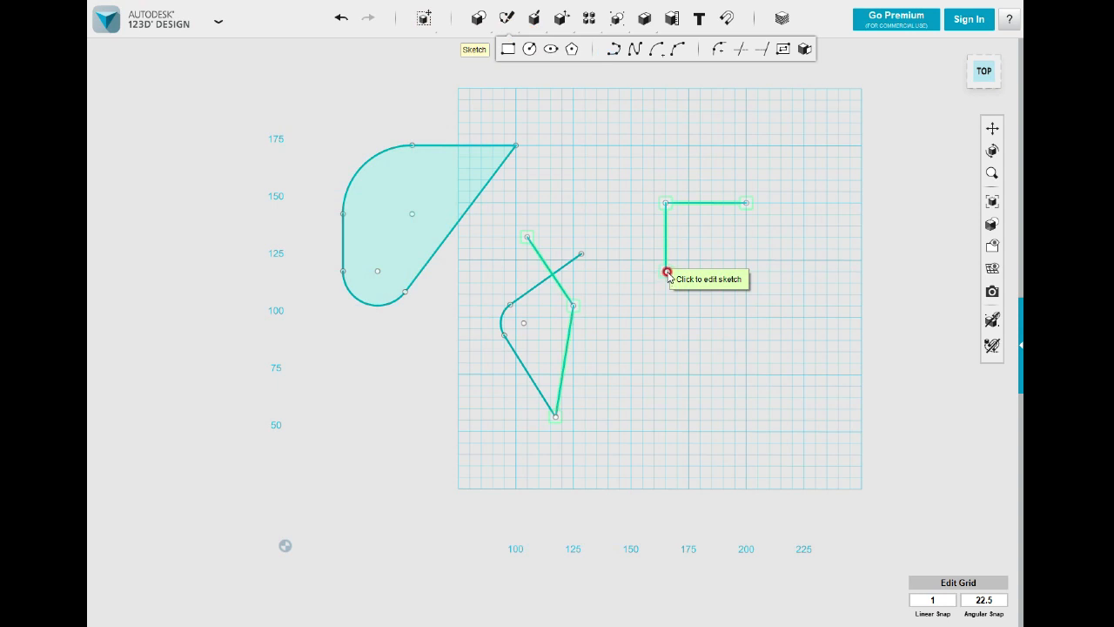
pyautogui.click(666, 272)
pyautogui.click(666, 271)
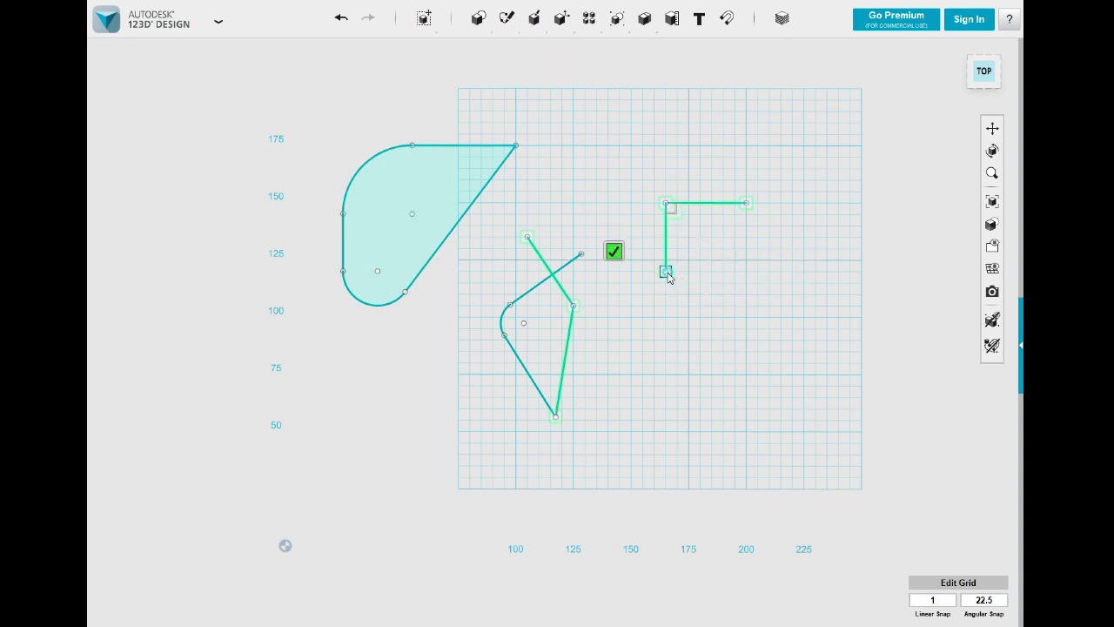
pyautogui.click(723, 227)
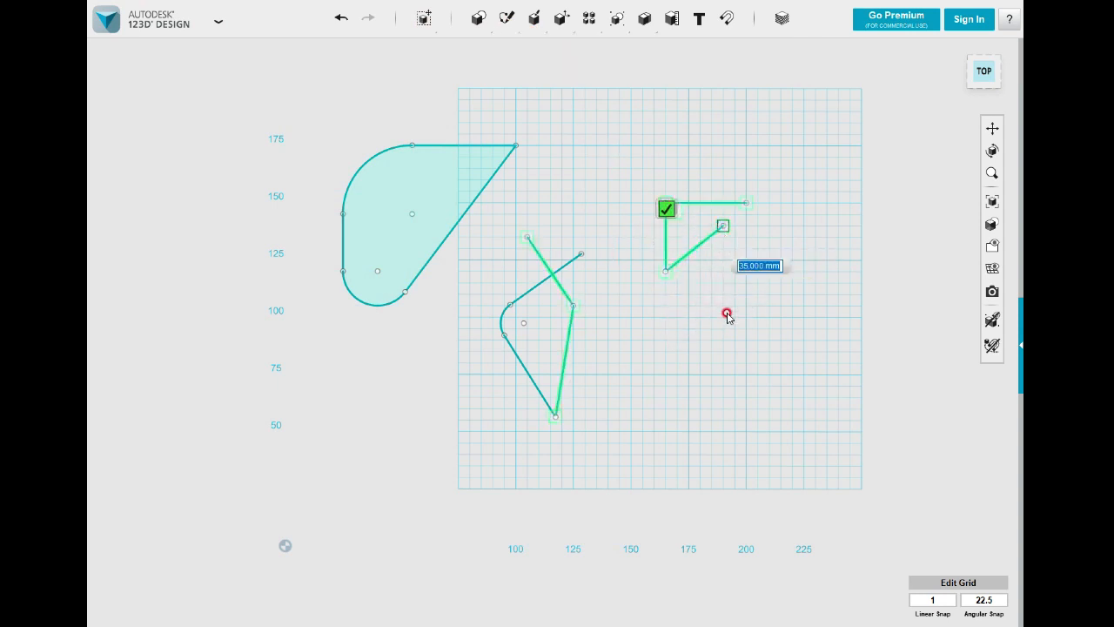
pyautogui.click(666, 210)
# Extend the diagonal line and the horizontal line until their ends meet, closing the triangle
pyautogui.scroll(10, 734, 247)
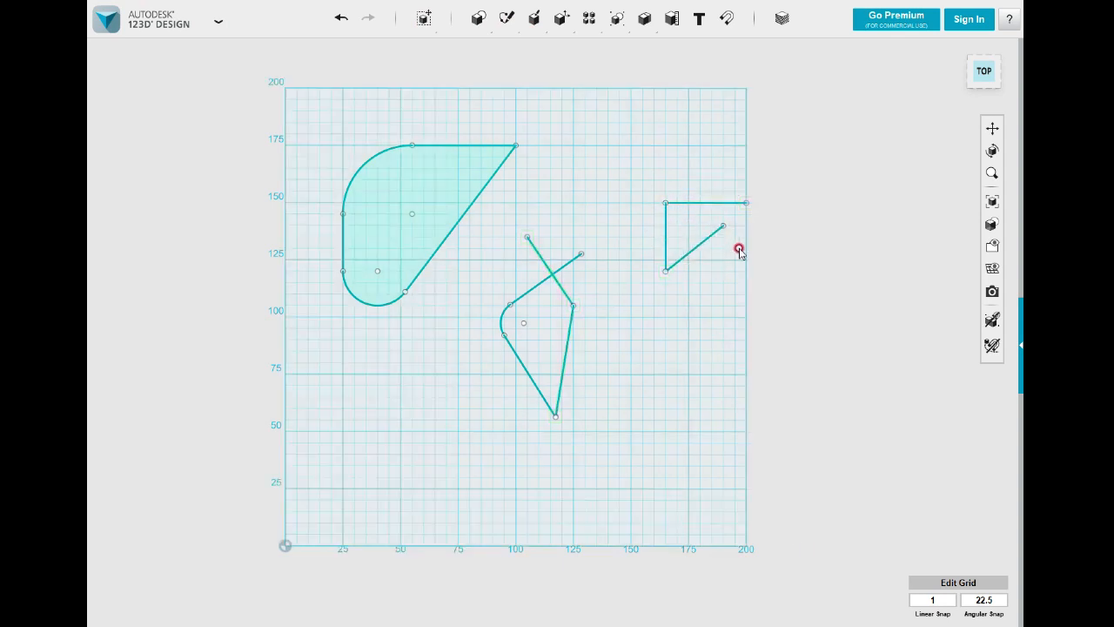
pyautogui.moveTo(681, 229); pyautogui.dragTo(566, 256, button='middle')
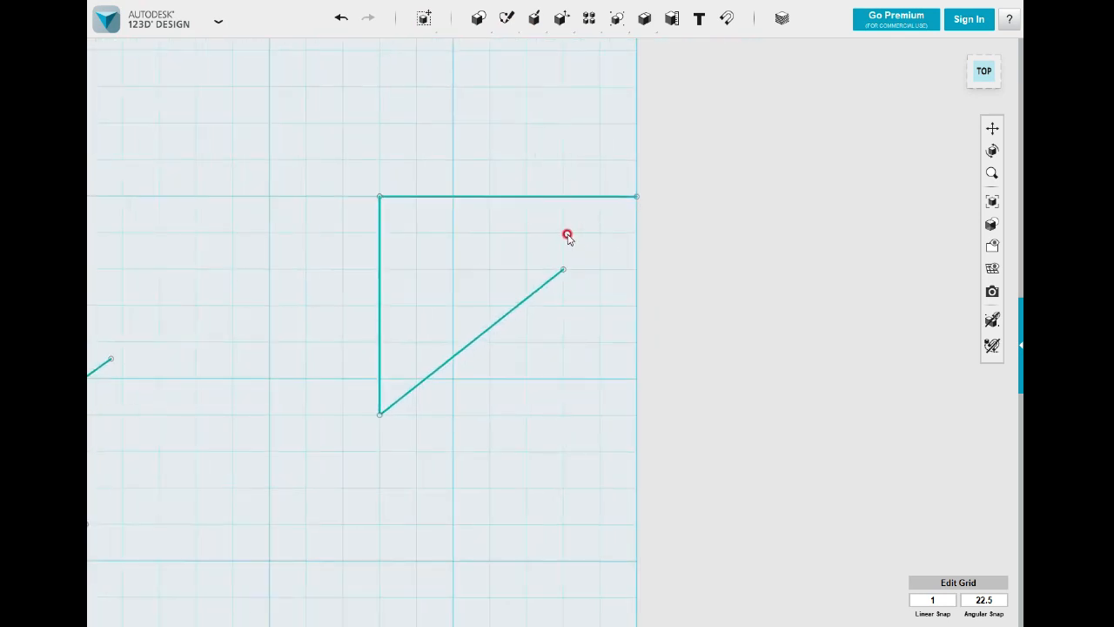
pyautogui.moveTo(510, 21)
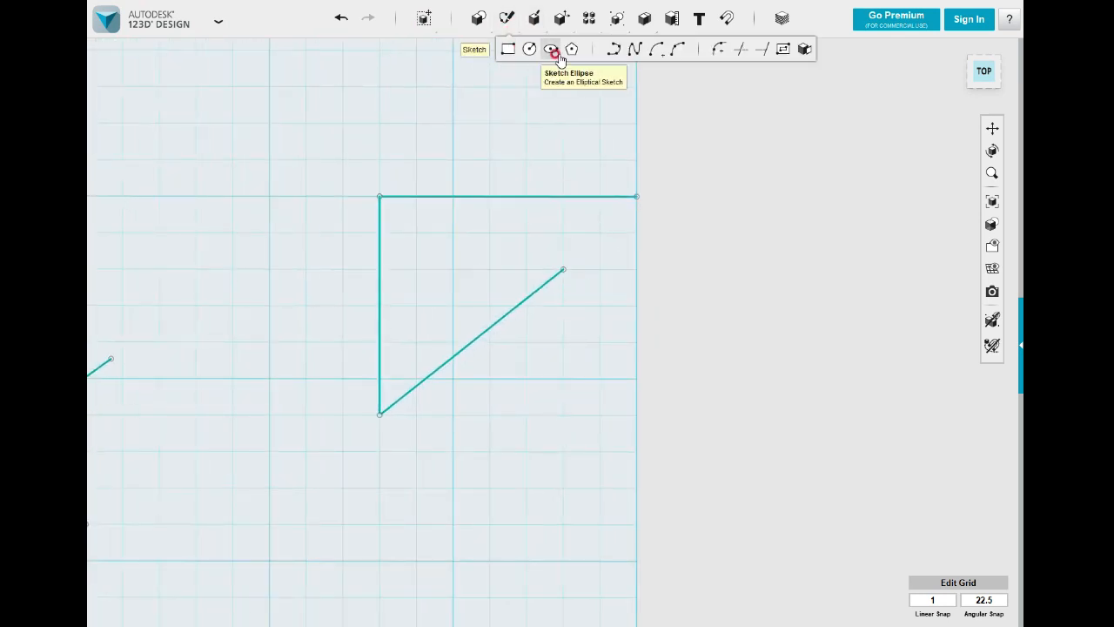
pyautogui.click(753, 50)
pyautogui.click(586, 199)
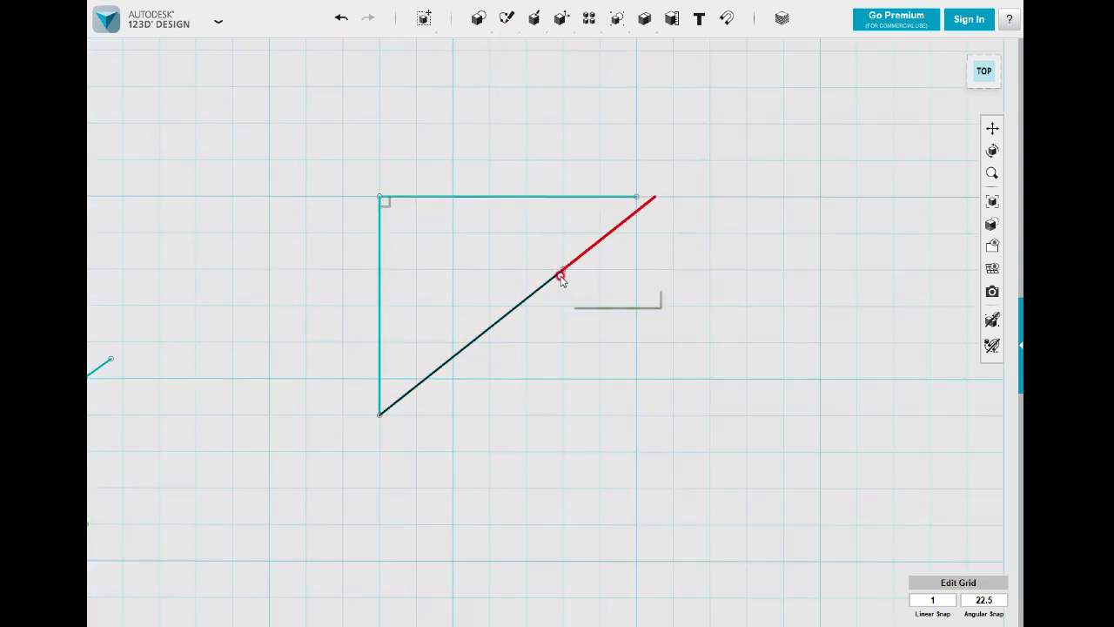
pyautogui.click(561, 277)
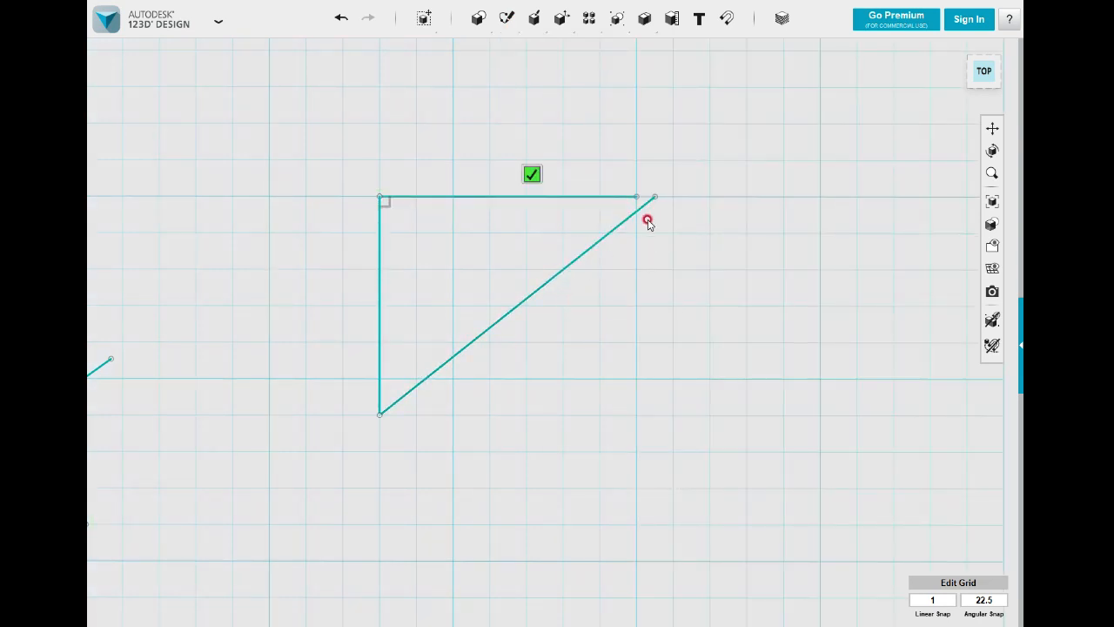
pyautogui.click(638, 199)
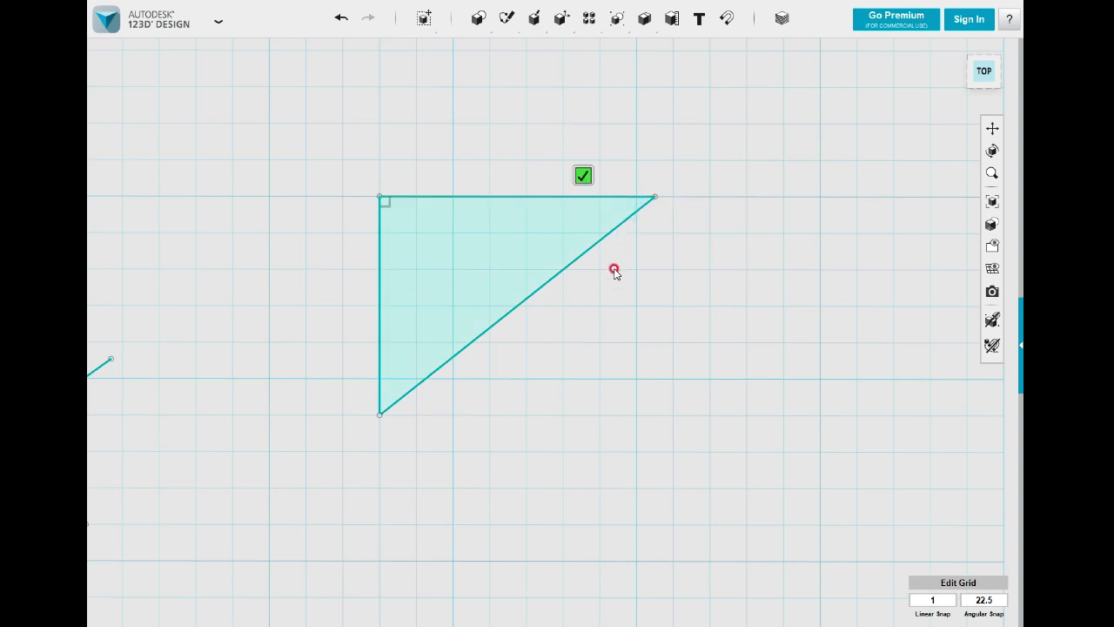
pyautogui.click(581, 175)
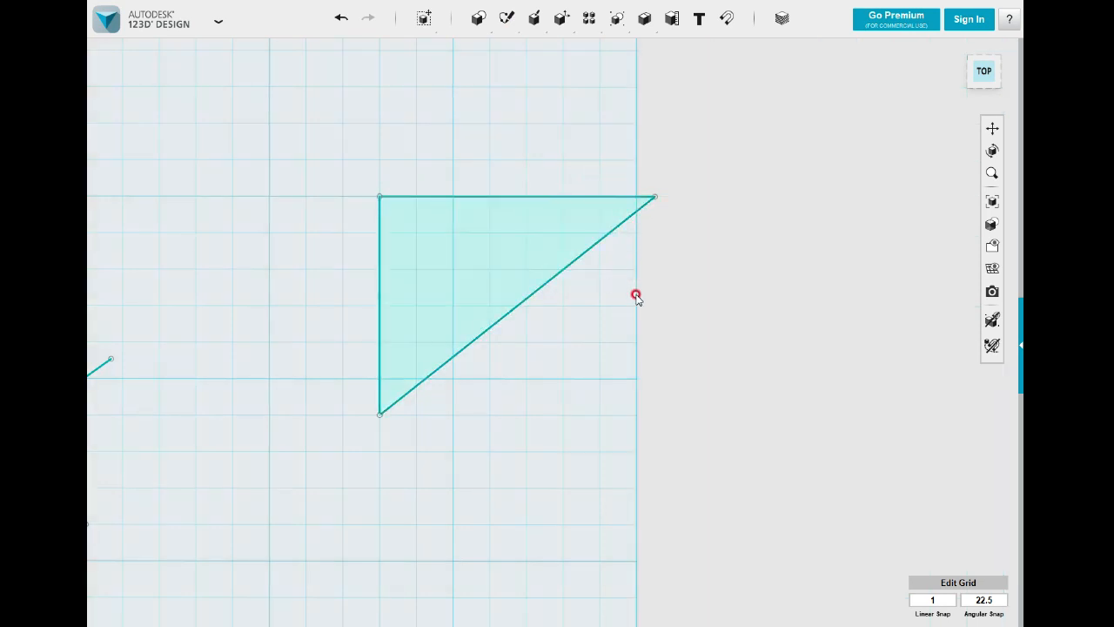
# Offset the outline of the large filleted shape inward by about 5 mm
pyautogui.scroll(-3, 636, 300)
pyautogui.scroll(-2, 657, 316)
pyautogui.moveTo(671, 318); pyautogui.dragTo(776, 275, button='middle')
pyautogui.scroll(-2, 773, 283)
pyautogui.scroll(2, 773, 300)
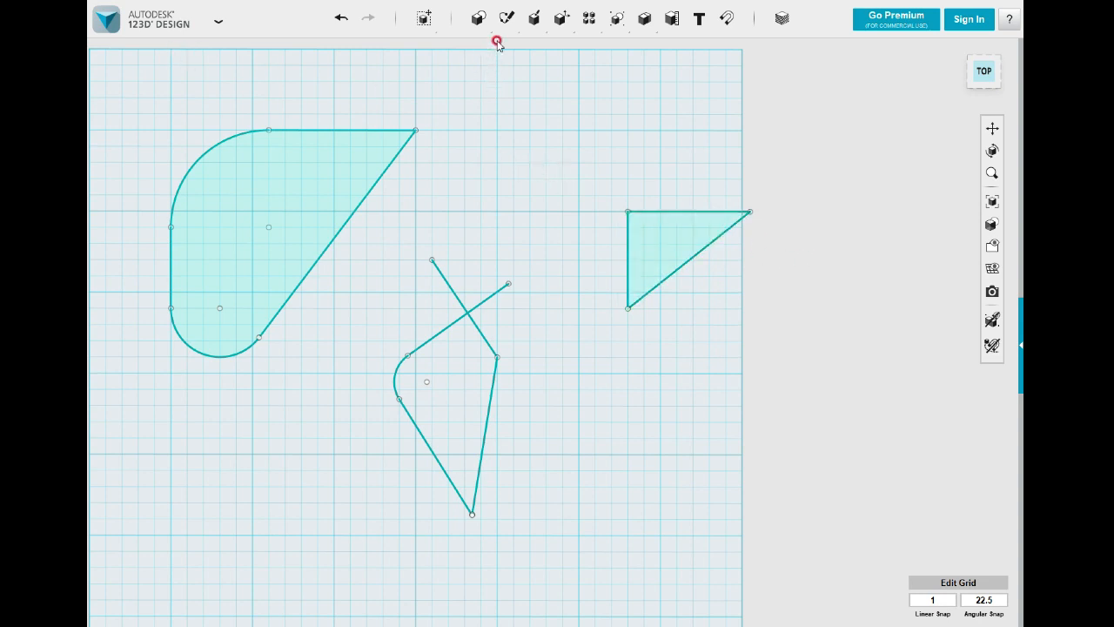
pyautogui.moveTo(506, 18)
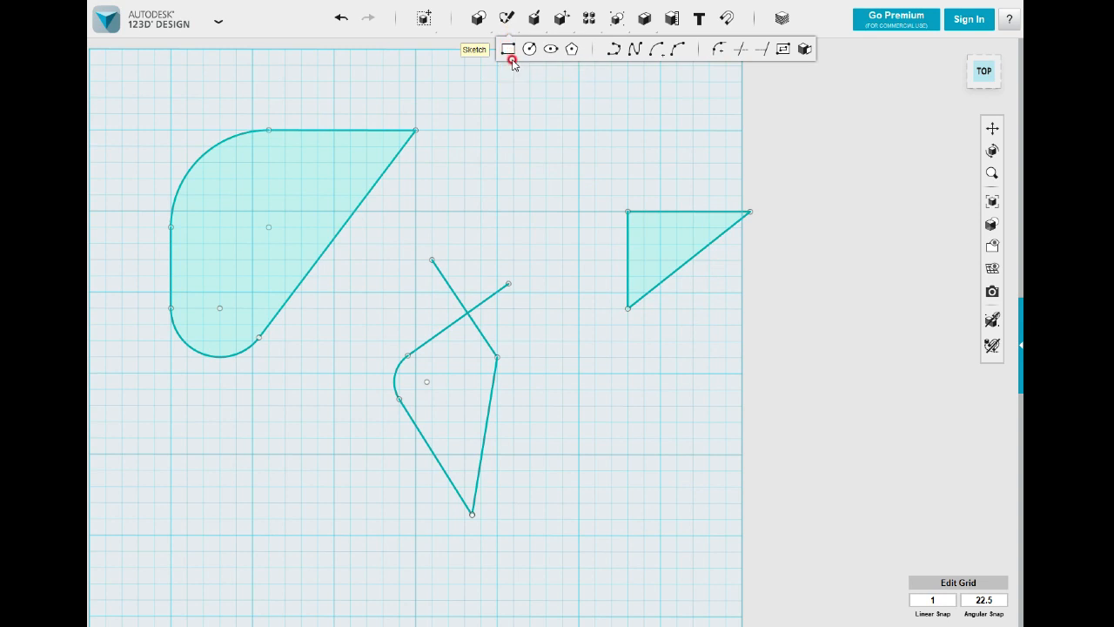
pyautogui.click(507, 51)
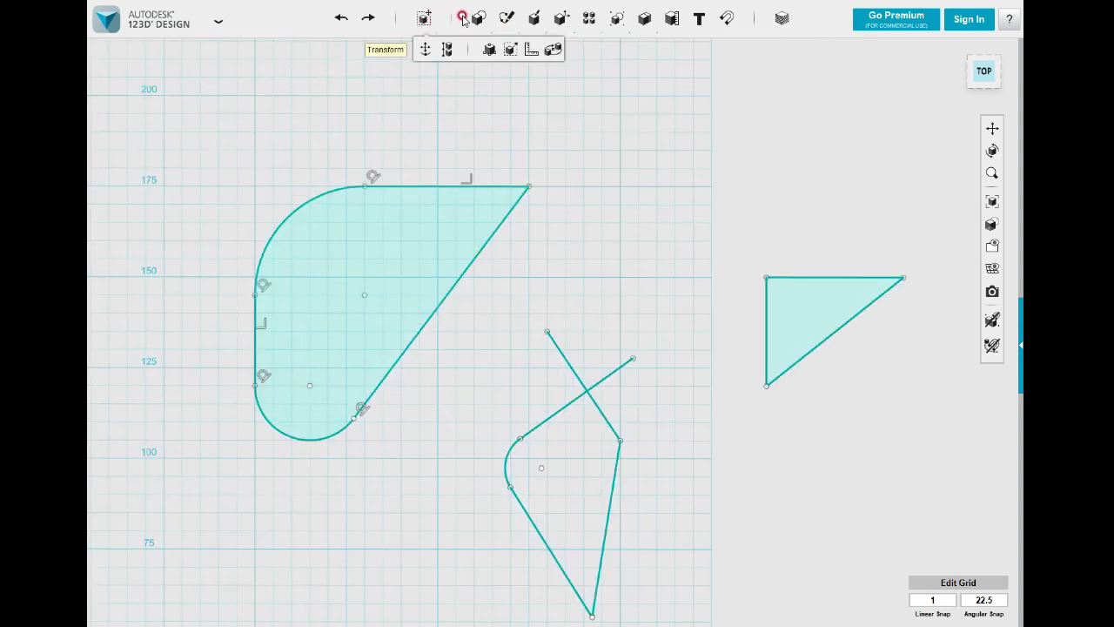
pyautogui.moveTo(507, 17)
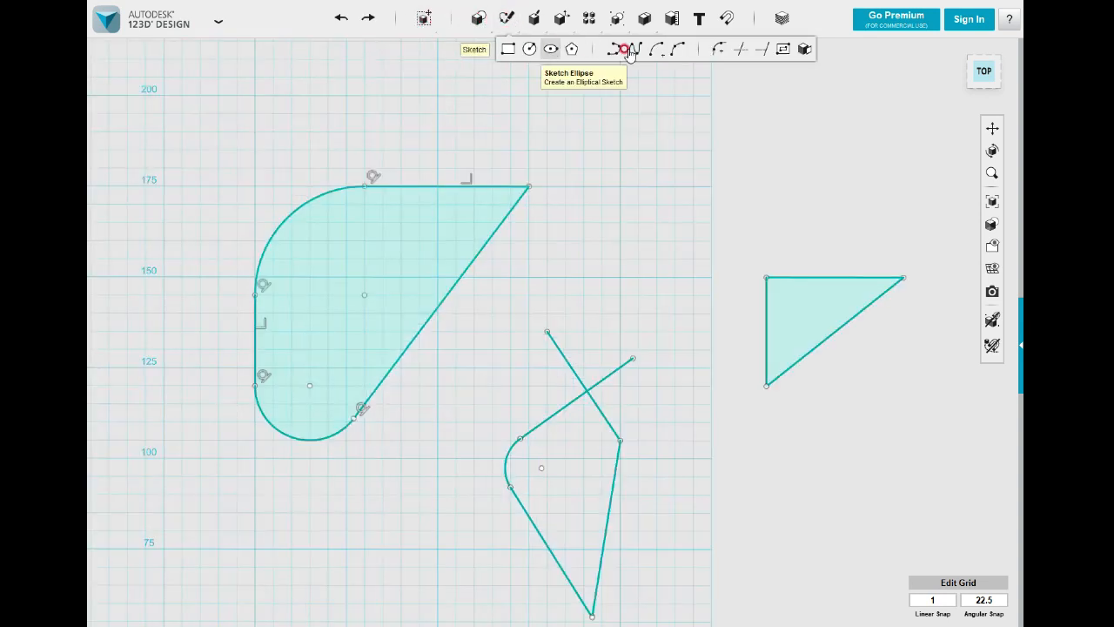
pyautogui.click(781, 53)
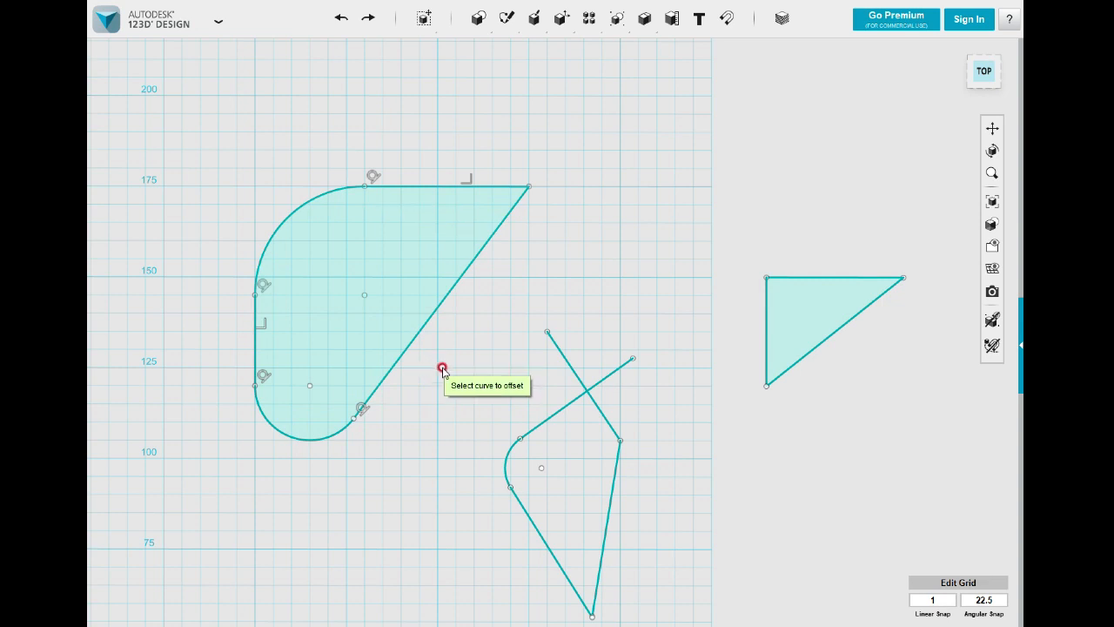
pyautogui.click(441, 302)
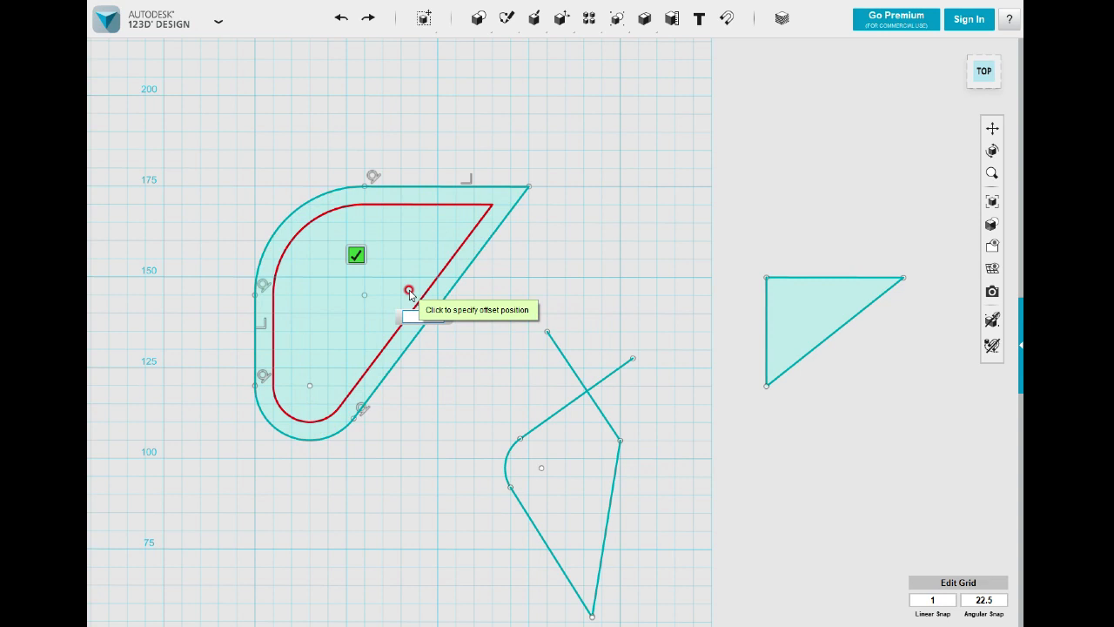
pyautogui.click(409, 290)
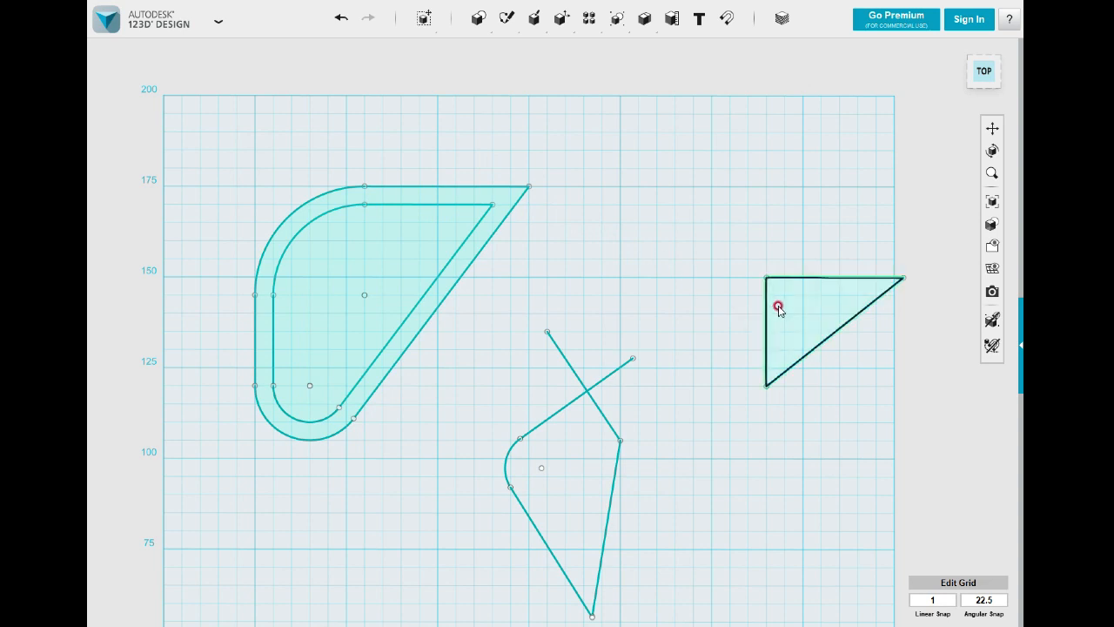
# Offset the small triangle's outline inward by about 5 mm
pyautogui.moveTo(507, 17)
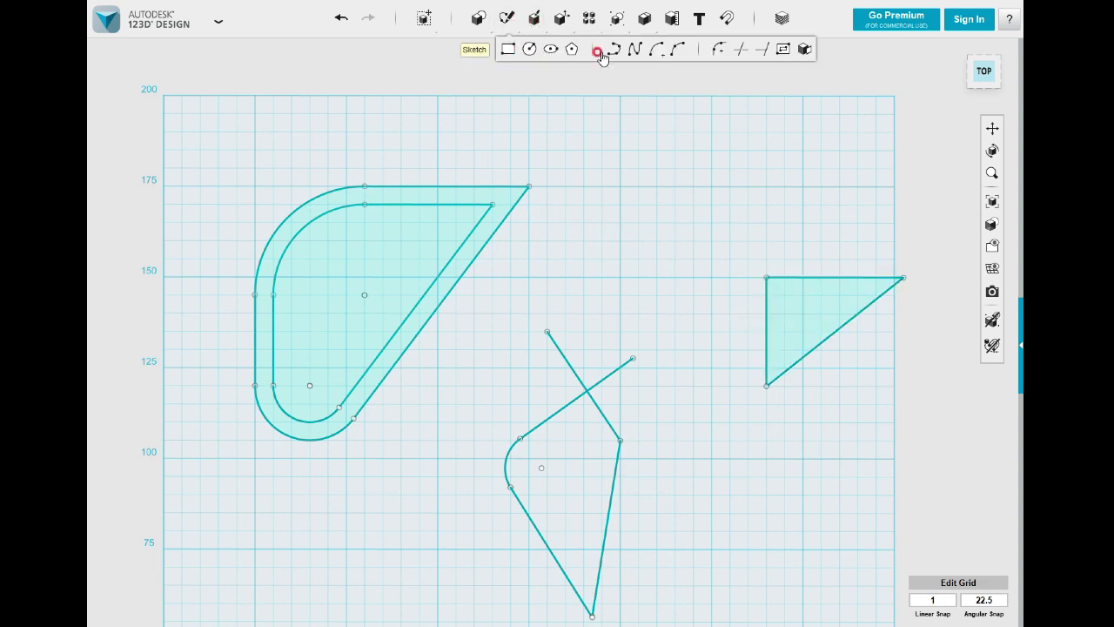
pyautogui.click(784, 49)
pyautogui.click(810, 292)
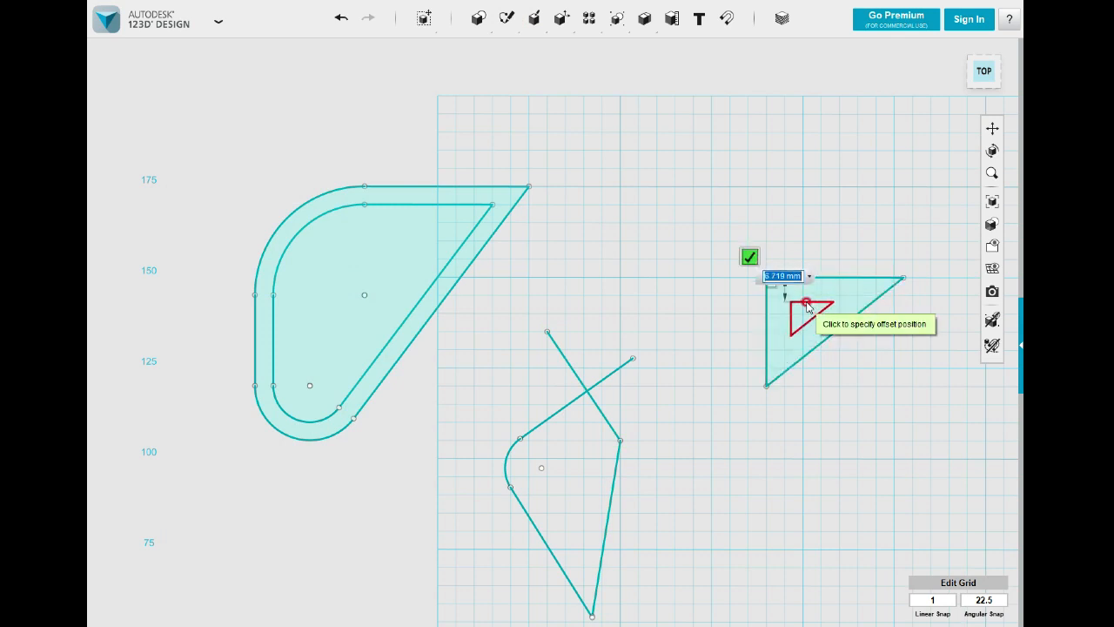
pyautogui.click(818, 315)
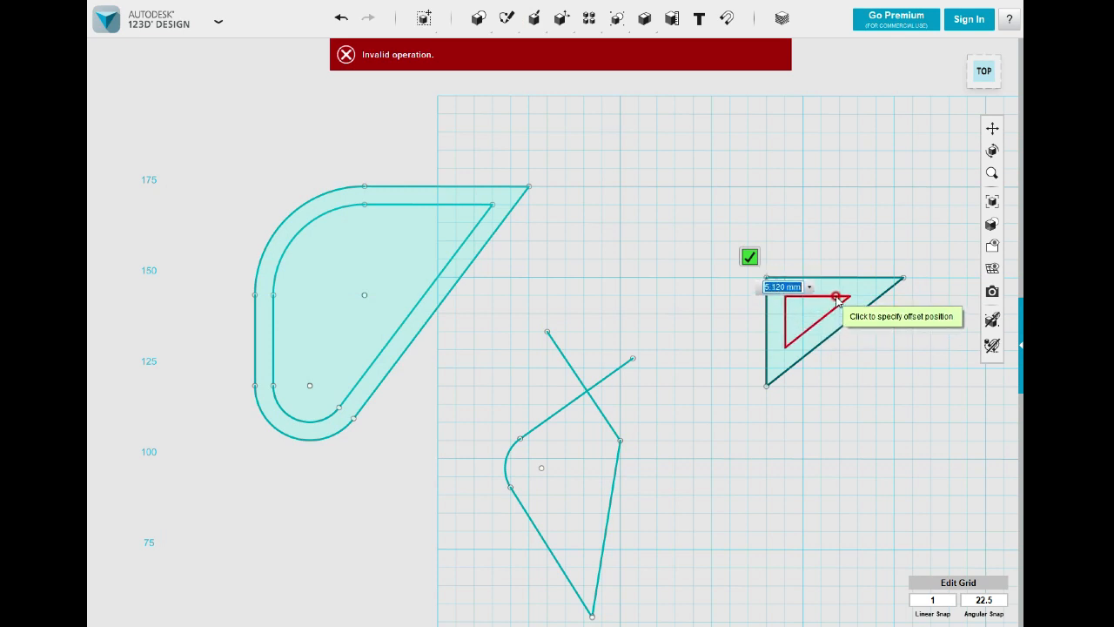
pyautogui.click(837, 301)
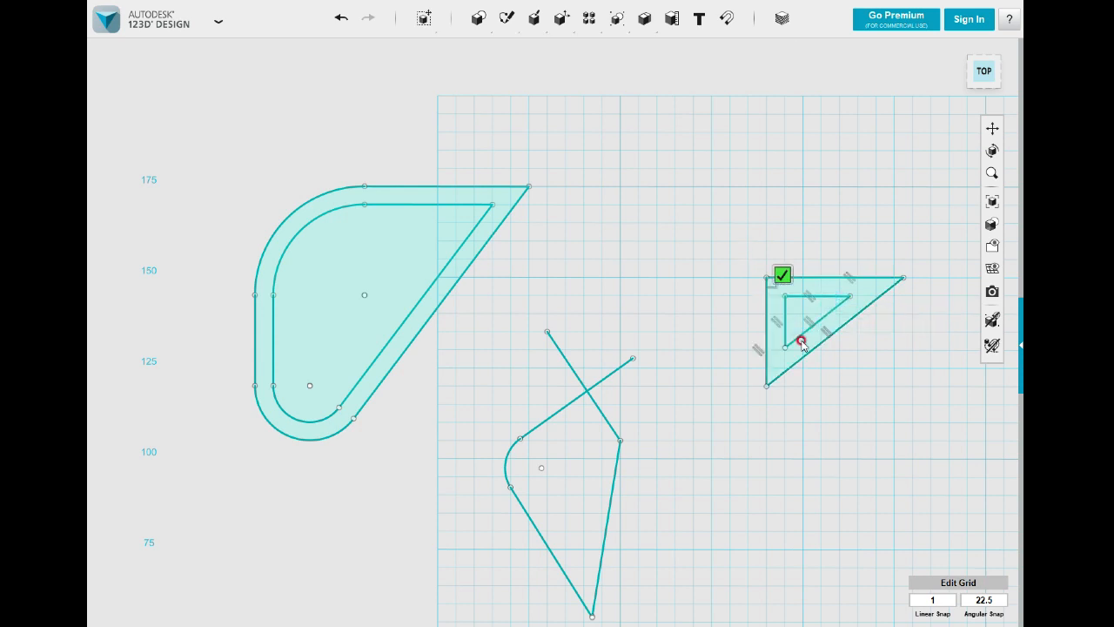
pyautogui.click(782, 276)
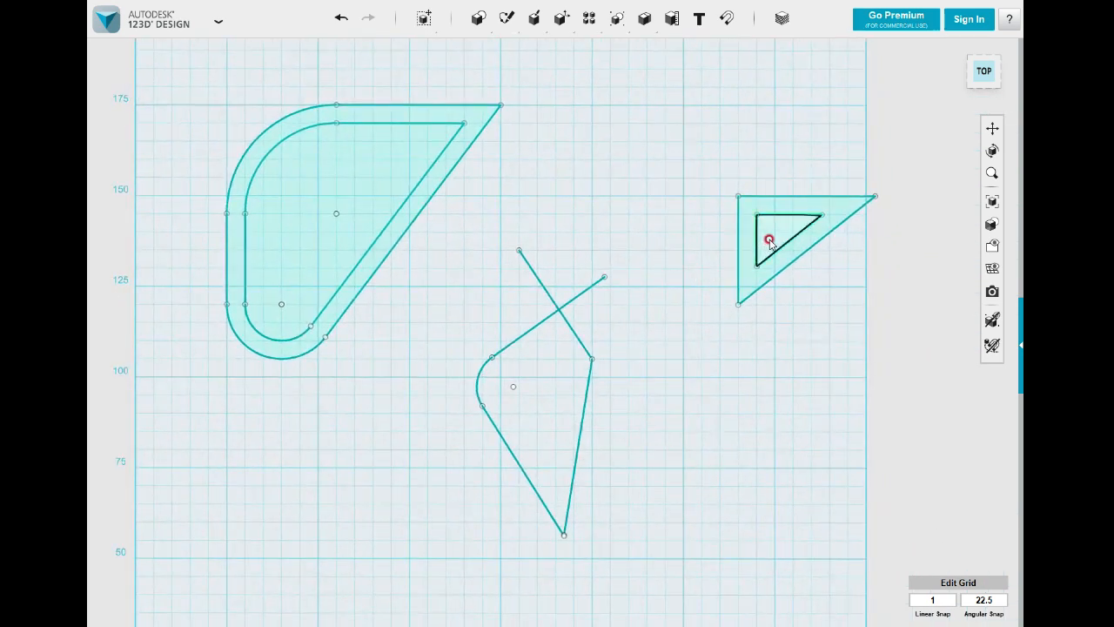
# Extrude the band between the small triangle's outer and inner outlines upward into a hollow triangular solid
pyautogui.click(760, 276)
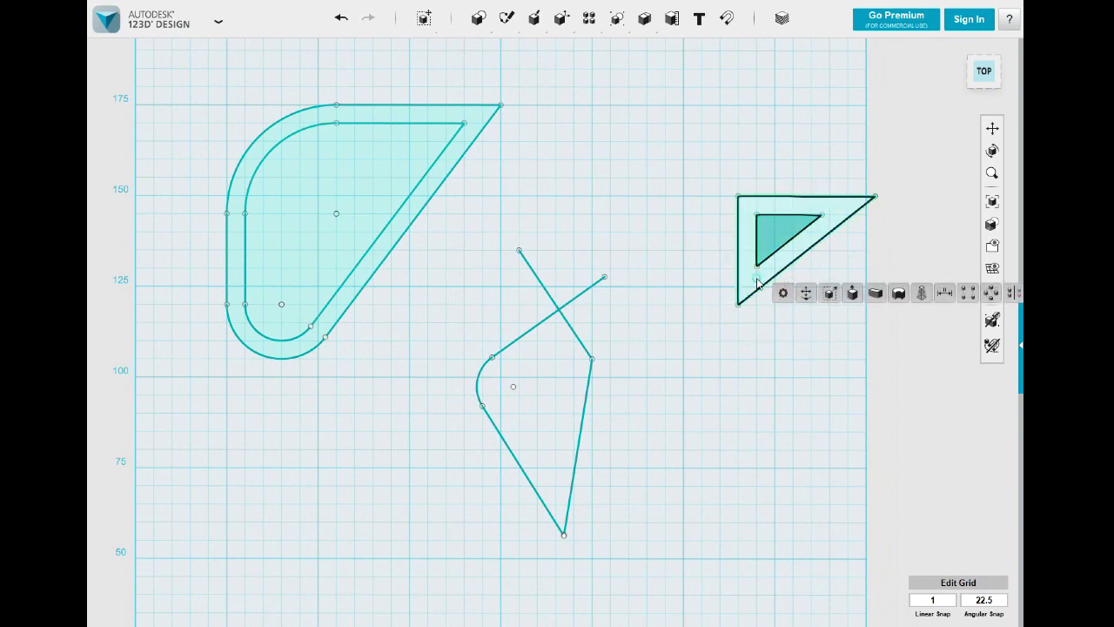
pyautogui.click(780, 331)
pyautogui.click(829, 331)
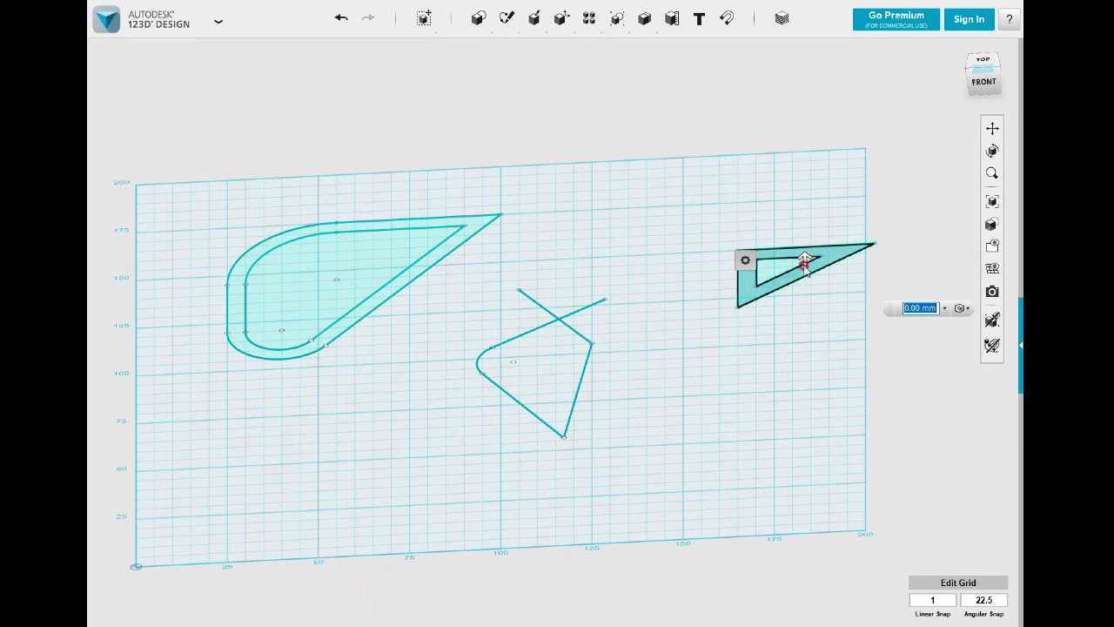
pyautogui.moveTo(804, 261); pyautogui.dragTo(807, 146)
pyautogui.moveTo(625, 284)
pyautogui.mouseDown(button='right')
pyautogui.moveTo(656, 276)
pyautogui.moveTo(646, 245)
pyautogui.moveTo(666, 276)
pyautogui.mouseUp(button='right')
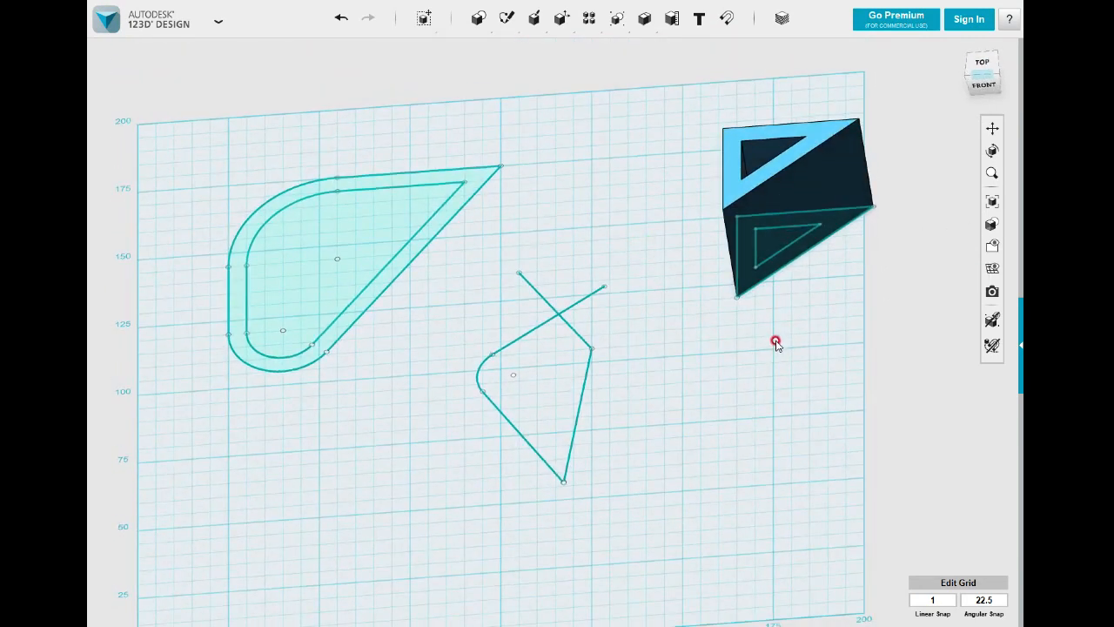
pyautogui.hotkey('ctrl', 'z')
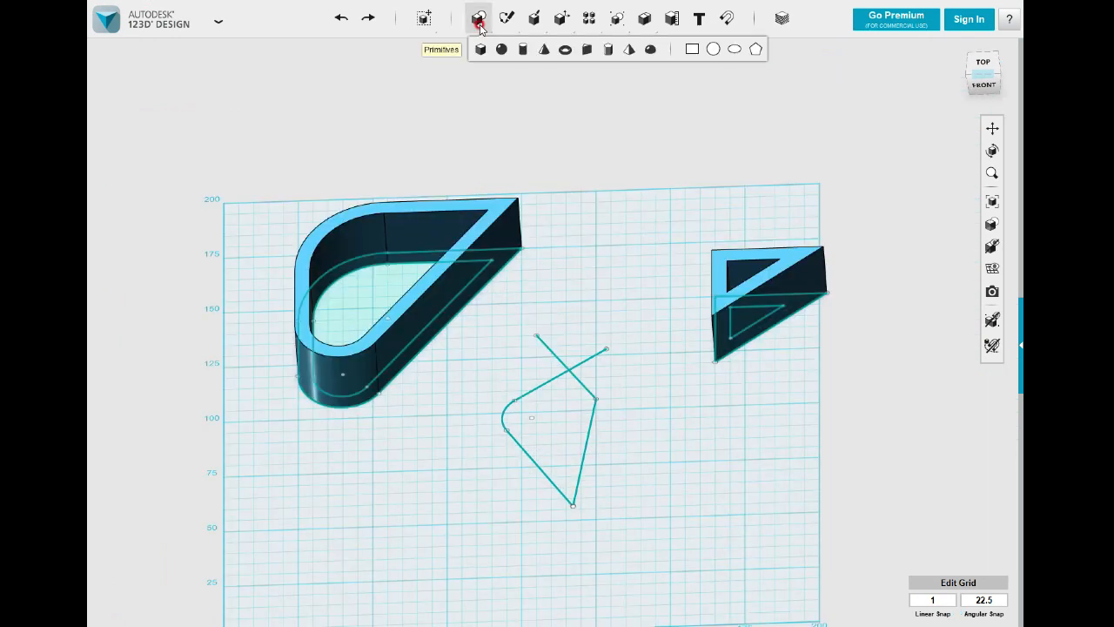
pyautogui.moveTo(506, 17)
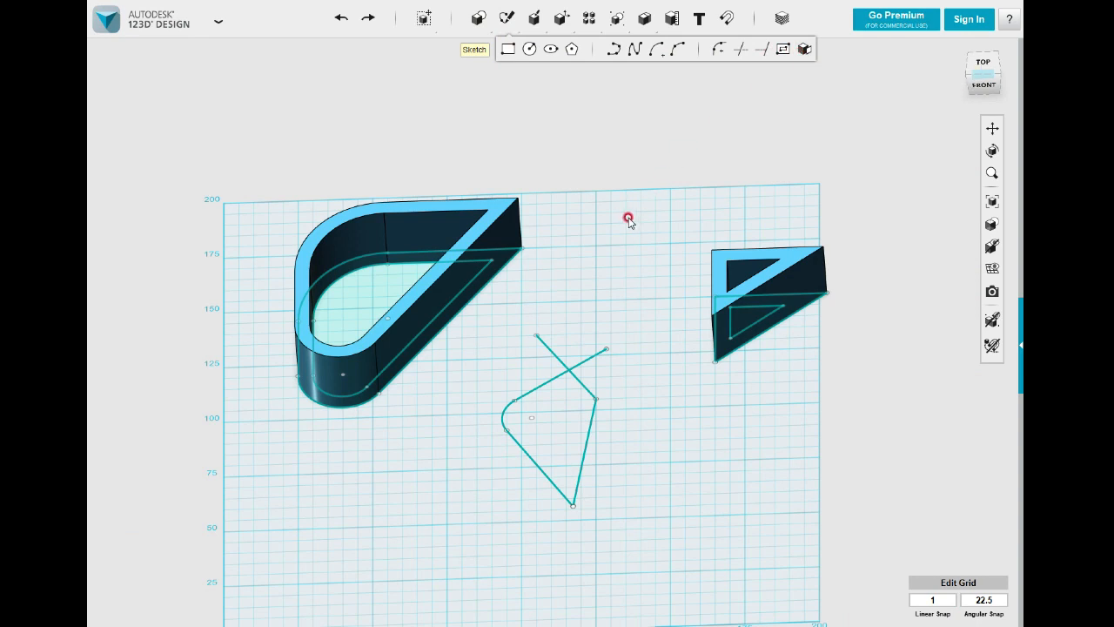
pyautogui.click(628, 218)
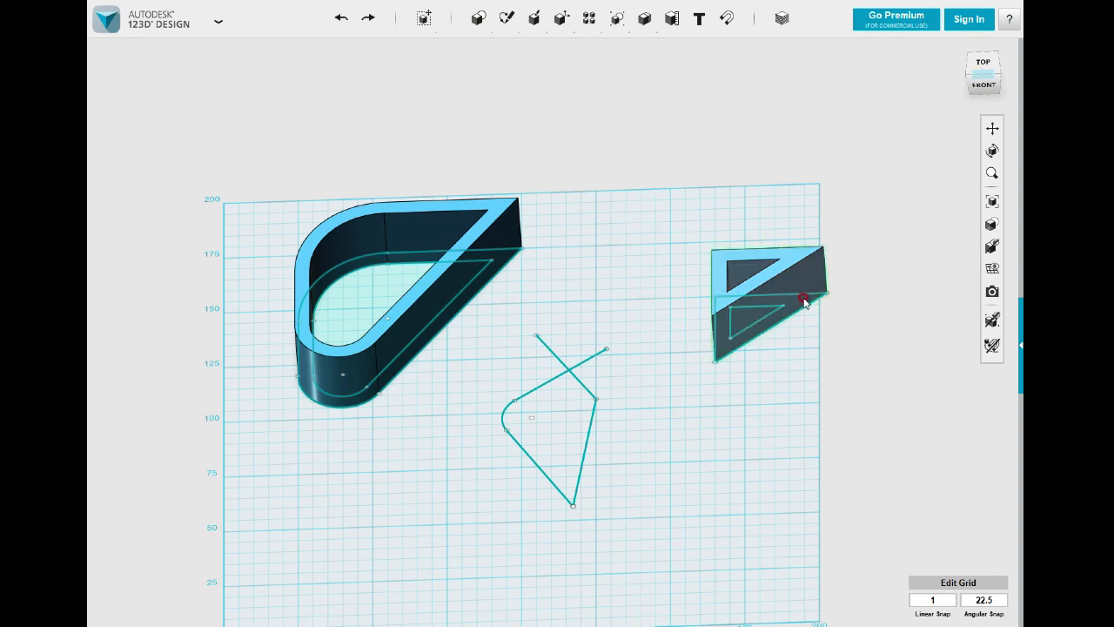
# Move the hollow triangular solid off its sketch to a free spot beside the large filleted solid
pyautogui.moveTo(806, 281)
pyautogui.mouseDown()
pyautogui.moveTo(652, 271)
pyautogui.moveTo(652, 296)
pyautogui.mouseUp()
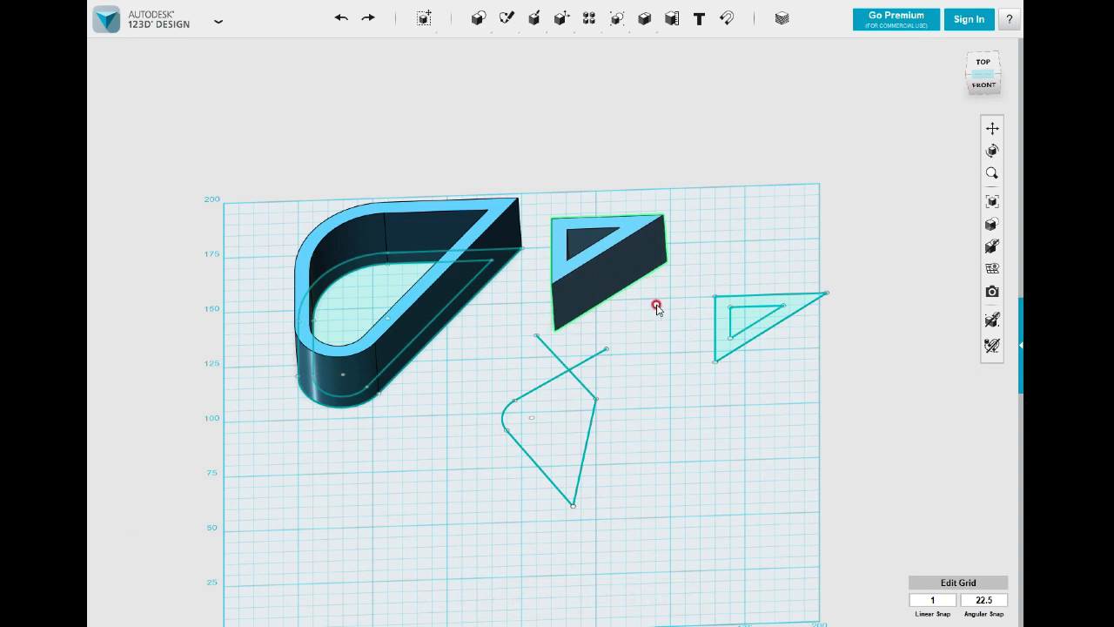
pyautogui.click(523, 321)
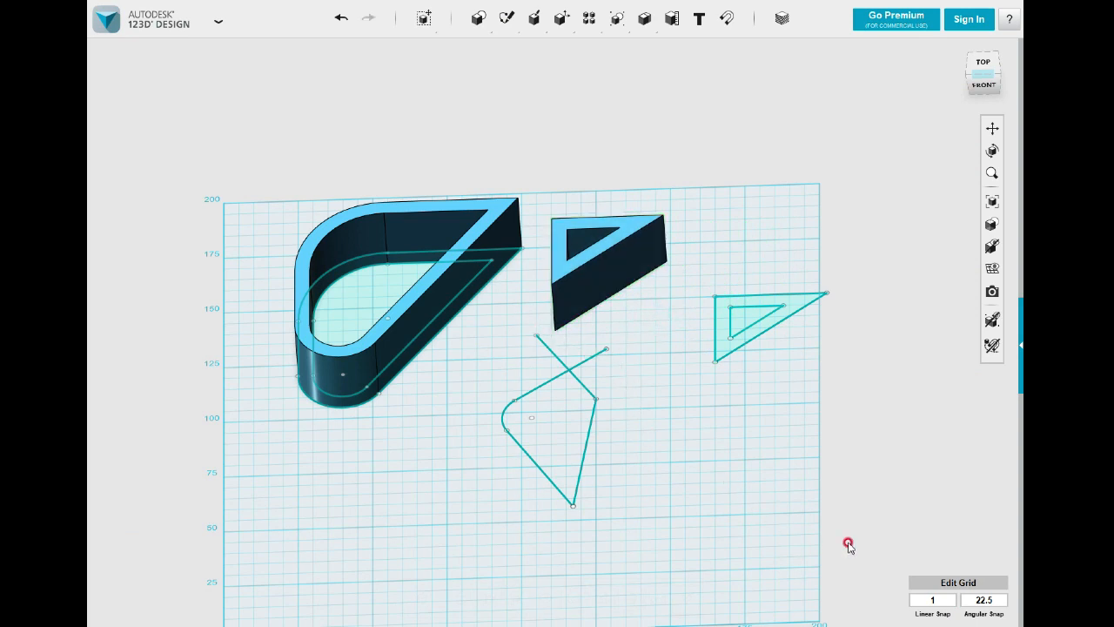
# Delete all remaining sketches while the solids are hidden, and show the solids again
pyautogui.moveTo(992, 224)
pyautogui.moveTo(992, 246)
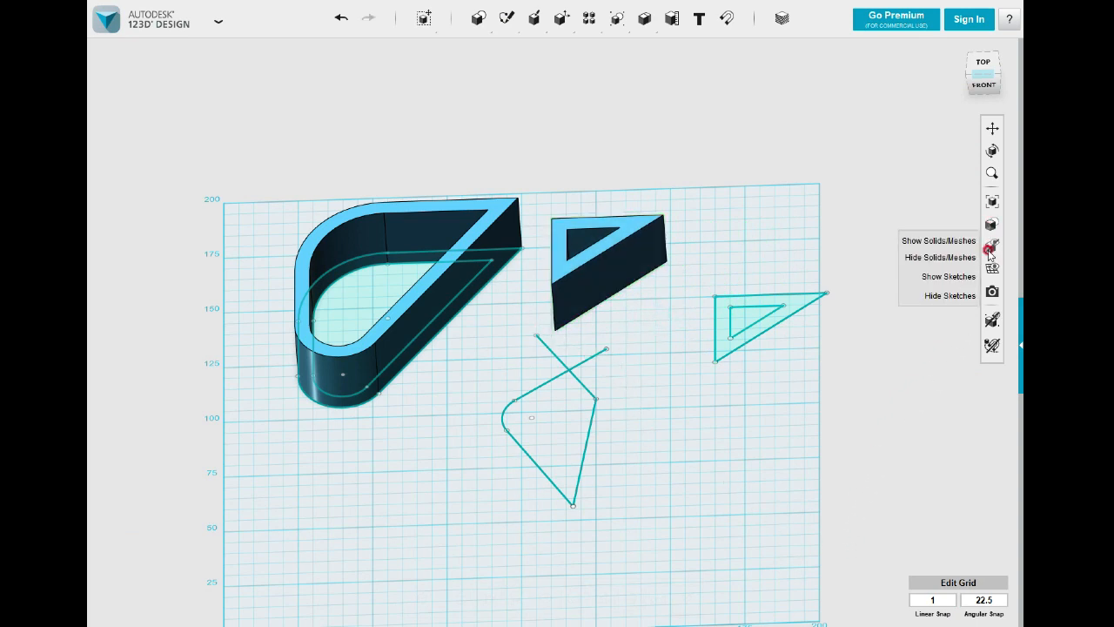
pyautogui.click(955, 256)
pyautogui.moveTo(842, 476); pyautogui.dragTo(187, 126)
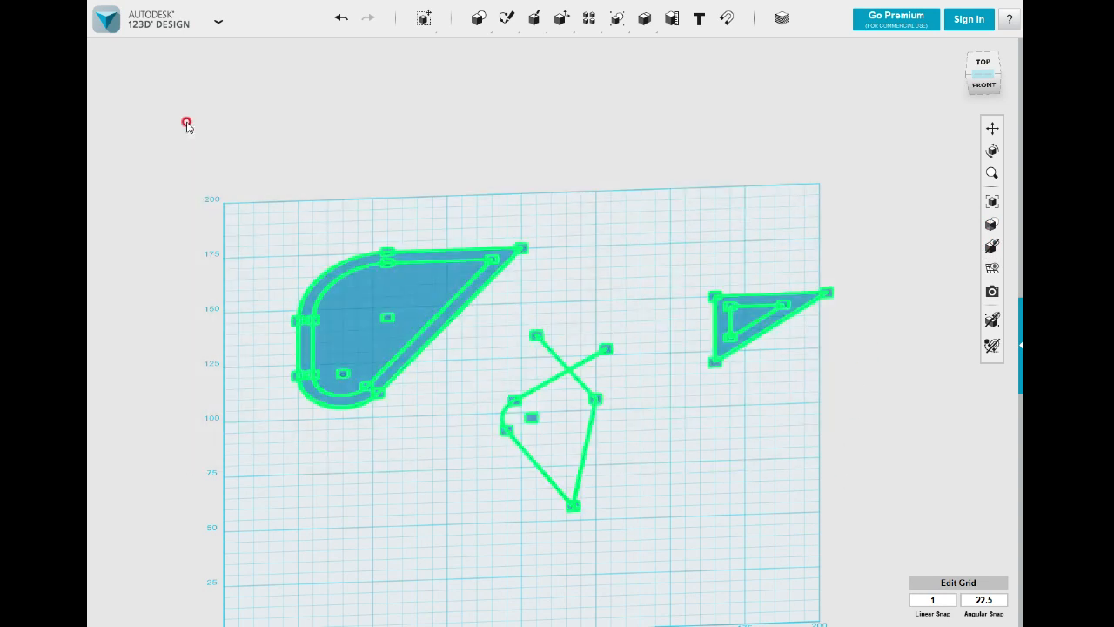
pyautogui.press('Delete')
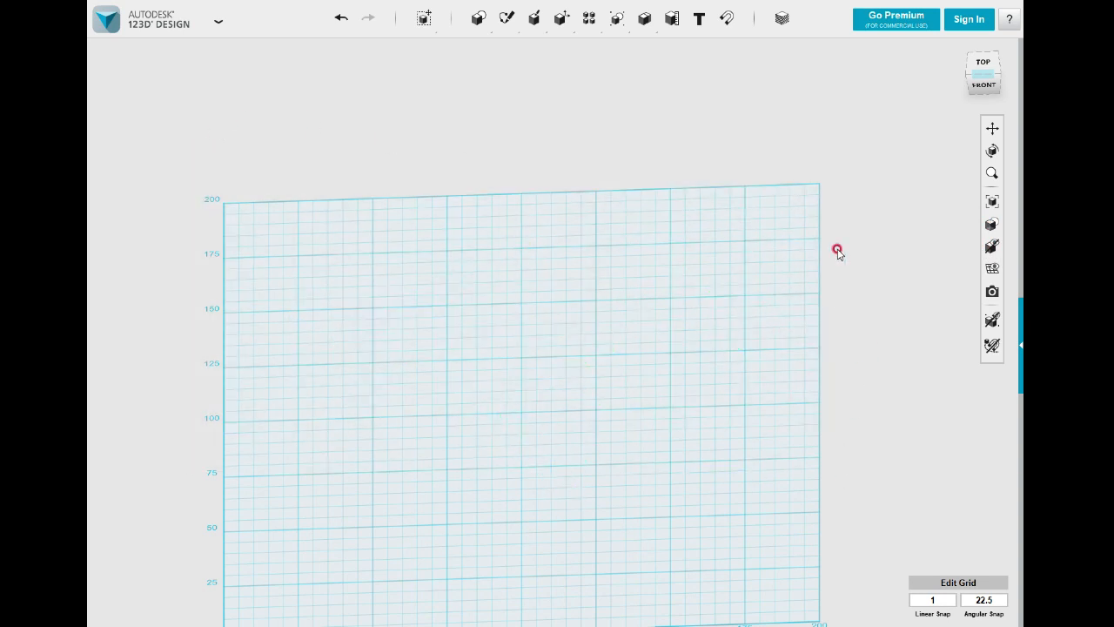
pyautogui.moveTo(990, 251)
pyautogui.click(940, 241)
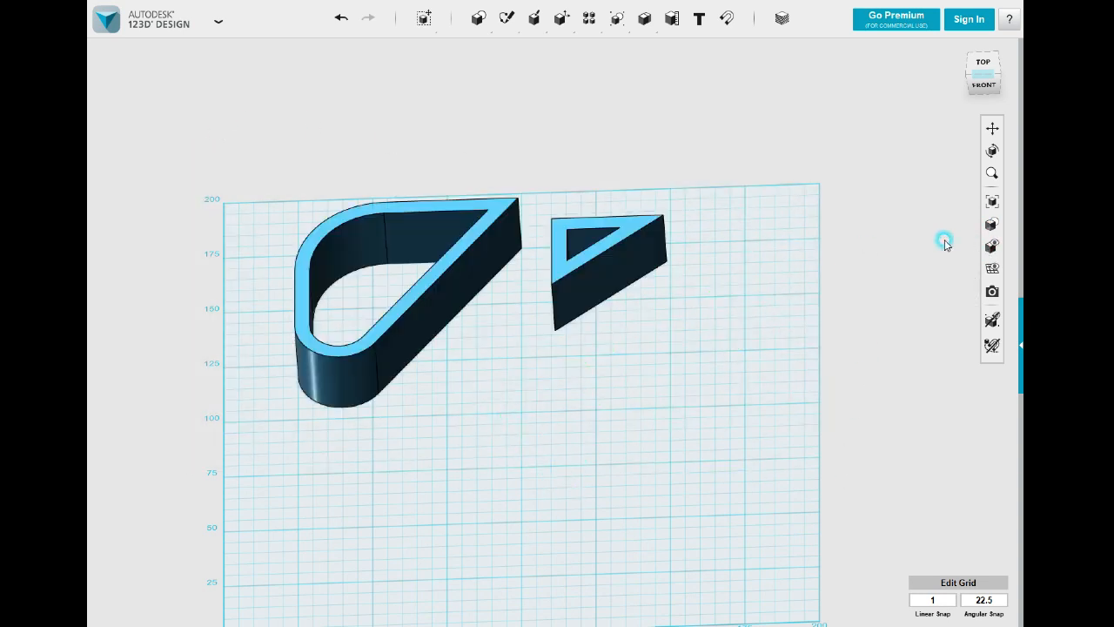
# Move the triangular solid so that it overlaps the diagonal wall of the large filleted solid
pyautogui.click(982, 65)
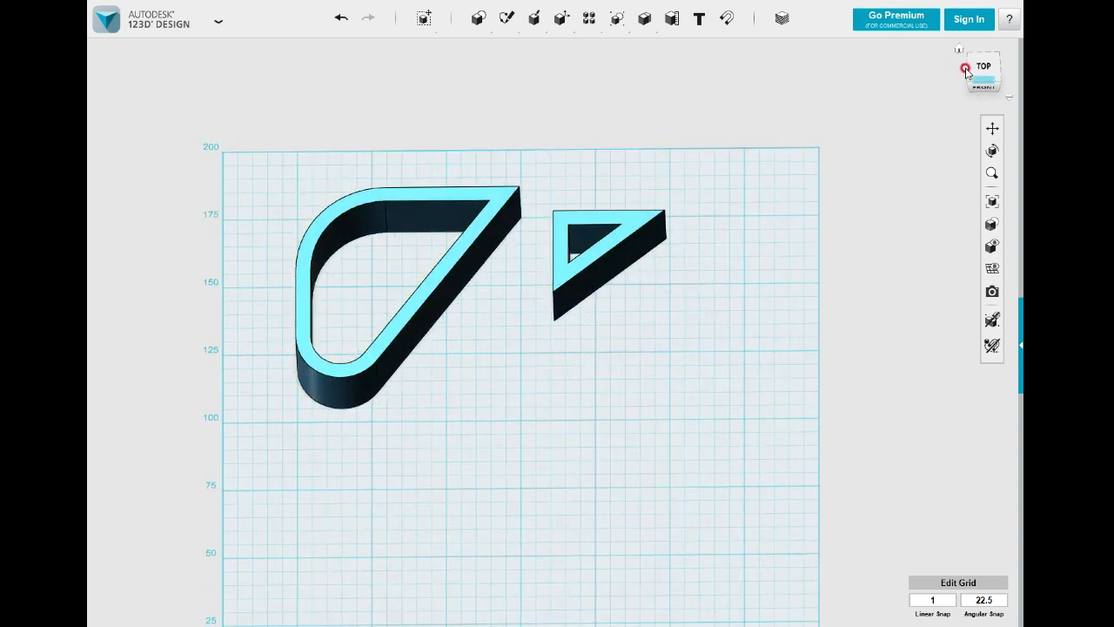
pyautogui.moveTo(702, 336); pyautogui.dragTo(466, 289)
pyautogui.moveTo(513, 331); pyautogui.dragTo(528, 279, button='right')
pyautogui.scroll(5, 495, 289)
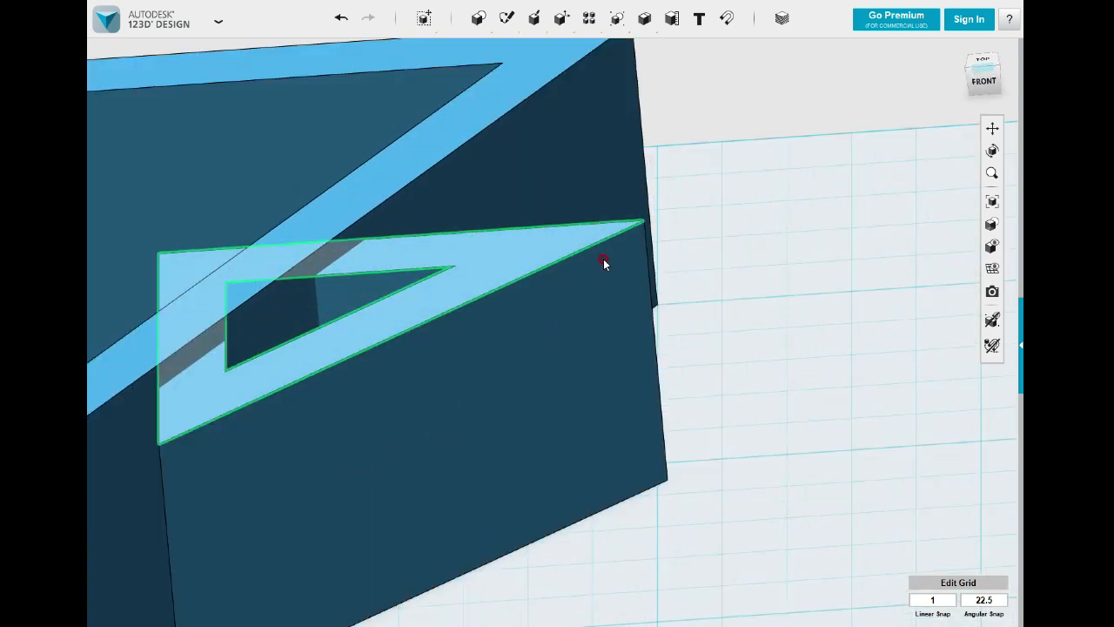
pyautogui.scroll(-4, 765, 223)
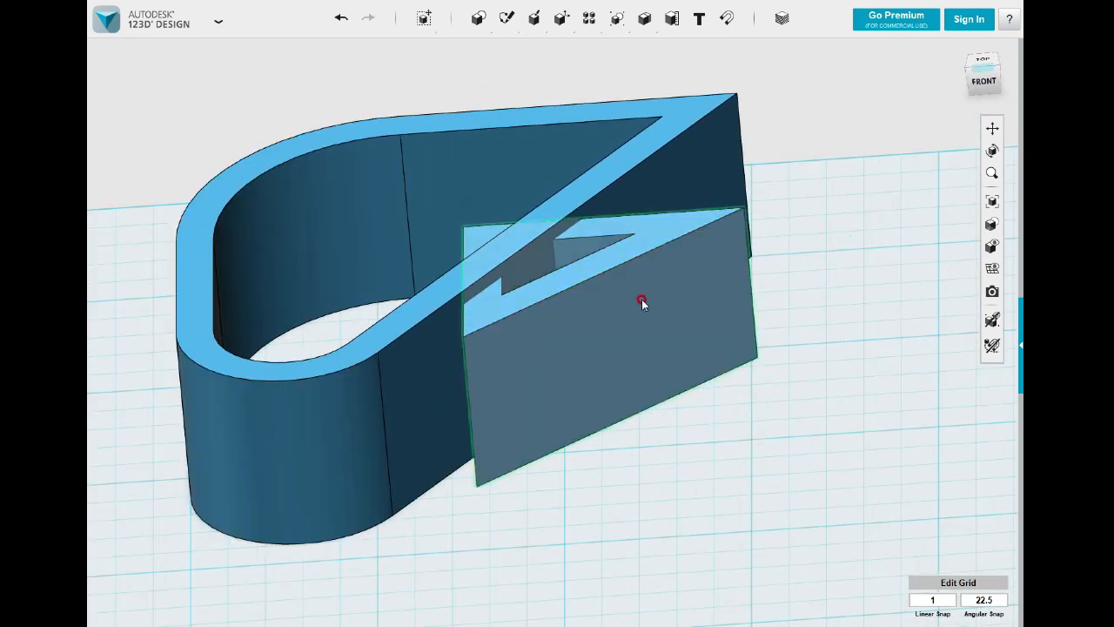
pyautogui.moveTo(602, 474); pyautogui.dragTo(625, 466, button='right')
pyautogui.moveTo(615, 389); pyautogui.dragTo(659, 390, button='middle')
# Raise the triangular solid's top face with Press/Pull until it is level with the large solid's top
pyautogui.click(544, 320)
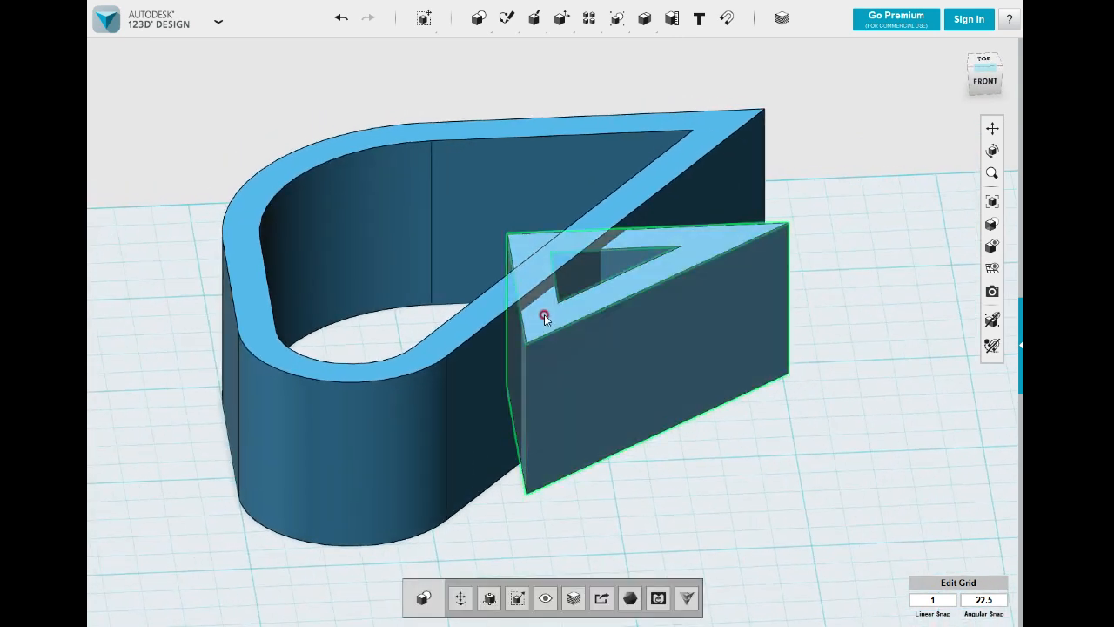
pyautogui.click(544, 314)
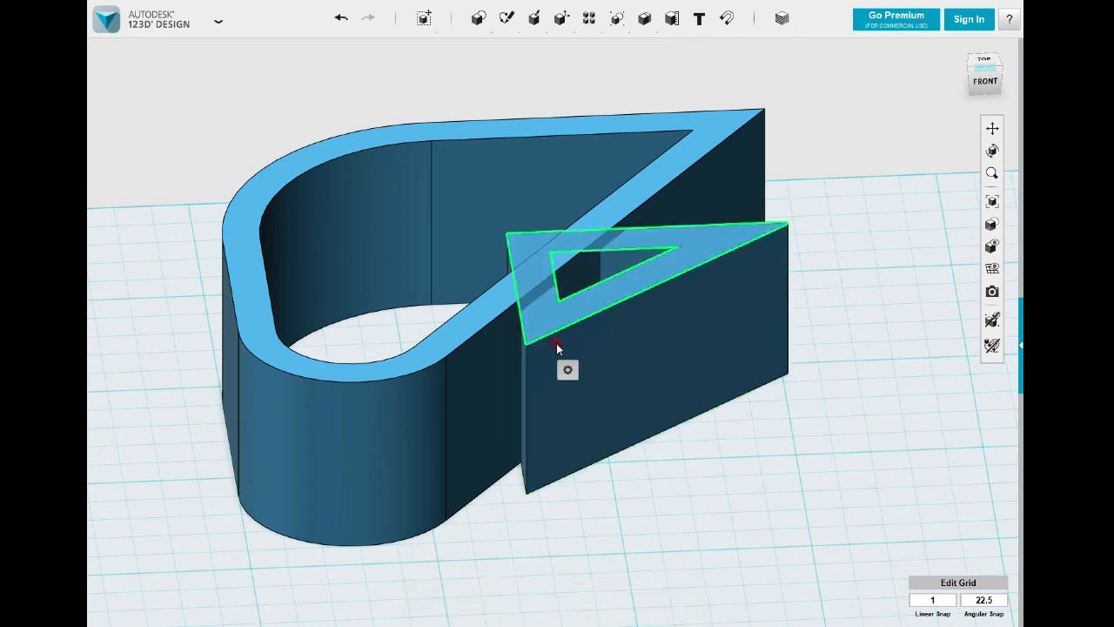
pyautogui.moveTo(570, 373)
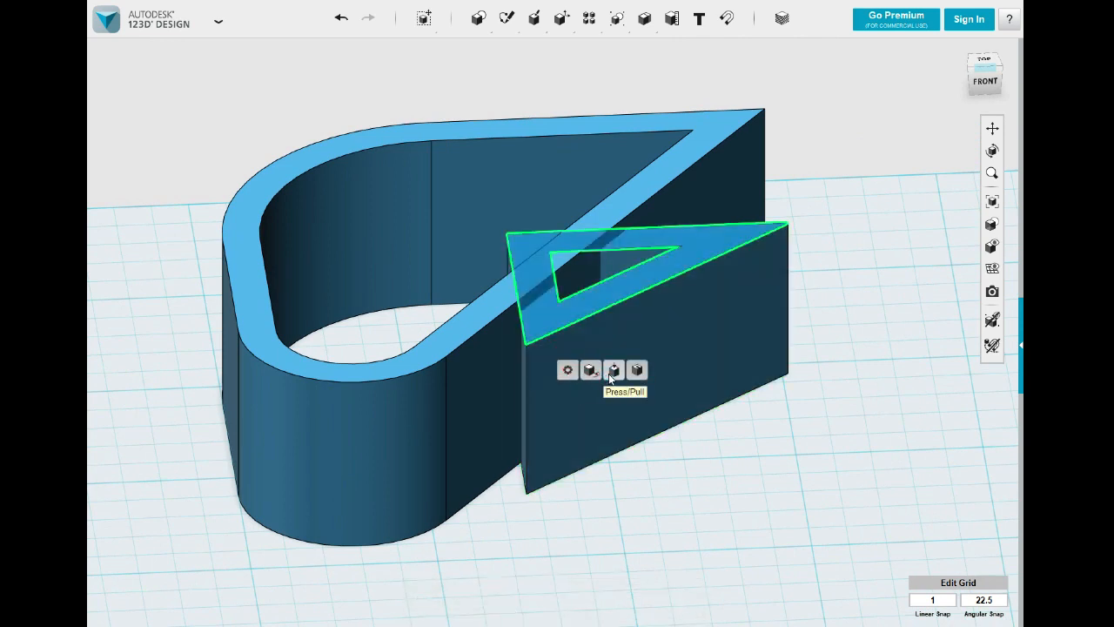
pyautogui.click(612, 373)
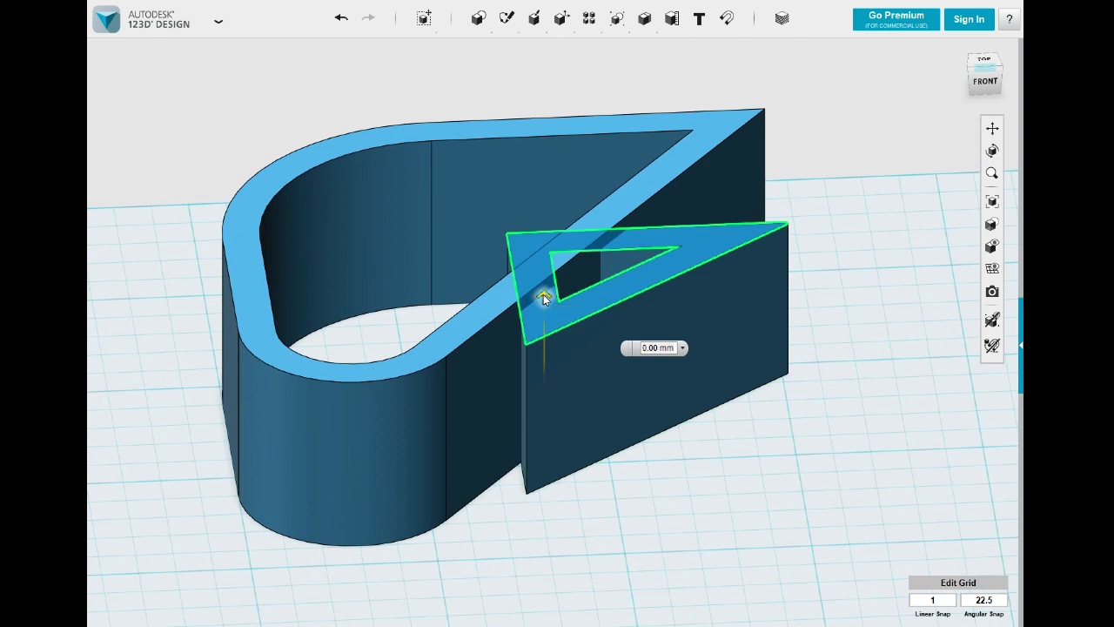
pyautogui.moveTo(543, 296); pyautogui.dragTo(463, 324)
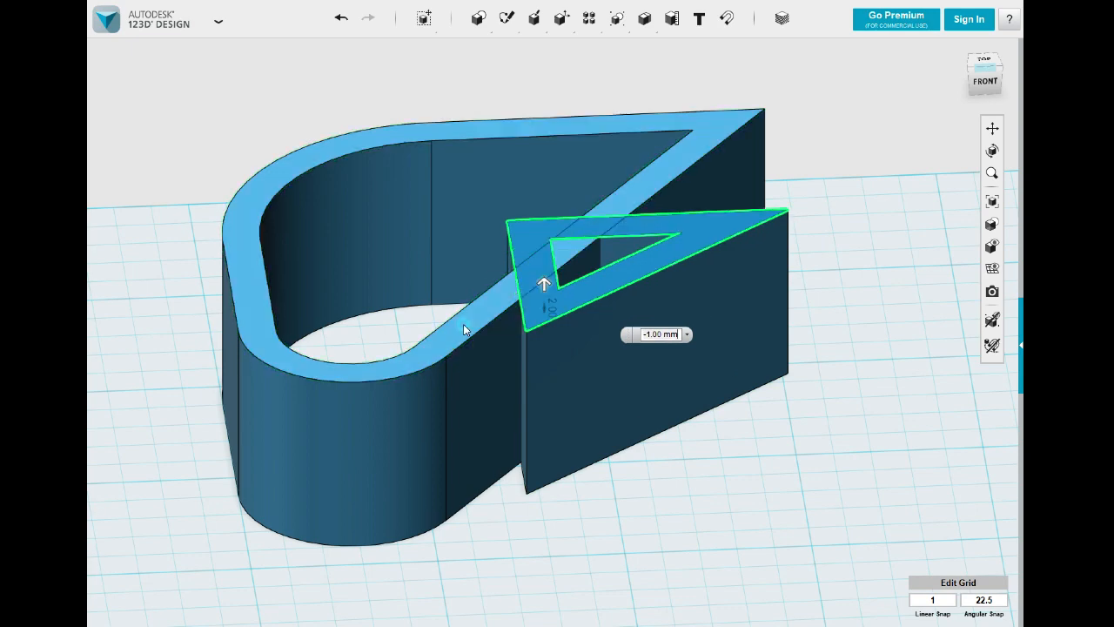
pyautogui.click(793, 459)
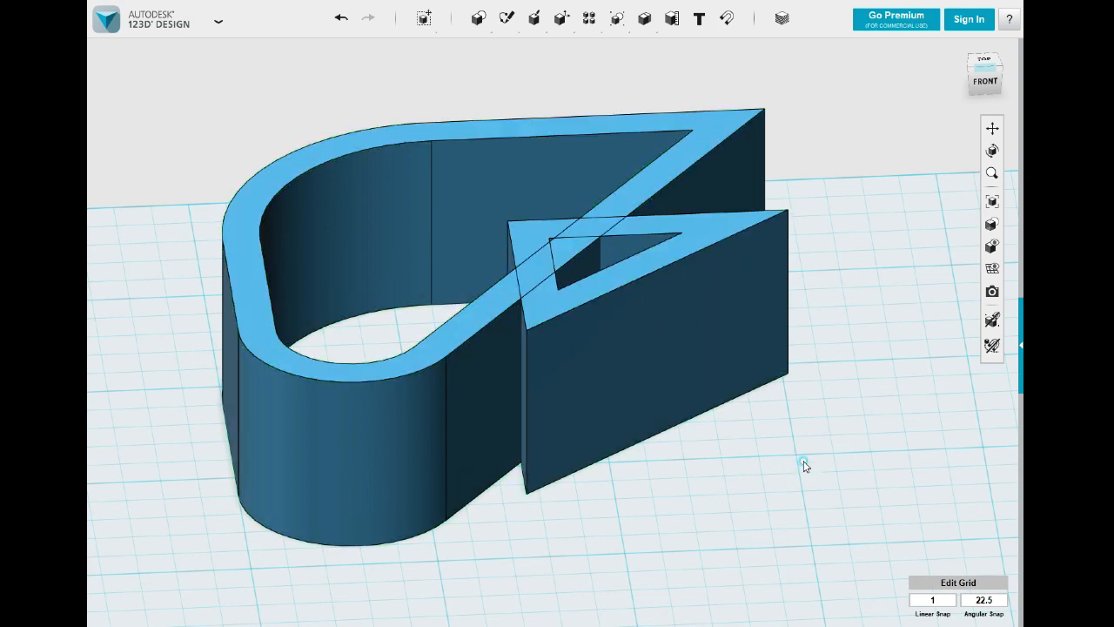
# Shift the triangular solid slightly further into the large solid's diagonal wall, working from the top view
pyautogui.moveTo(804, 464)
pyautogui.mouseDown(button='right')
pyautogui.moveTo(809, 517)
pyautogui.moveTo(808, 481)
pyautogui.moveTo(786, 479)
pyautogui.moveTo(786, 502)
pyautogui.moveTo(803, 512)
pyautogui.mouseUp(button='right')
pyautogui.click(664, 314)
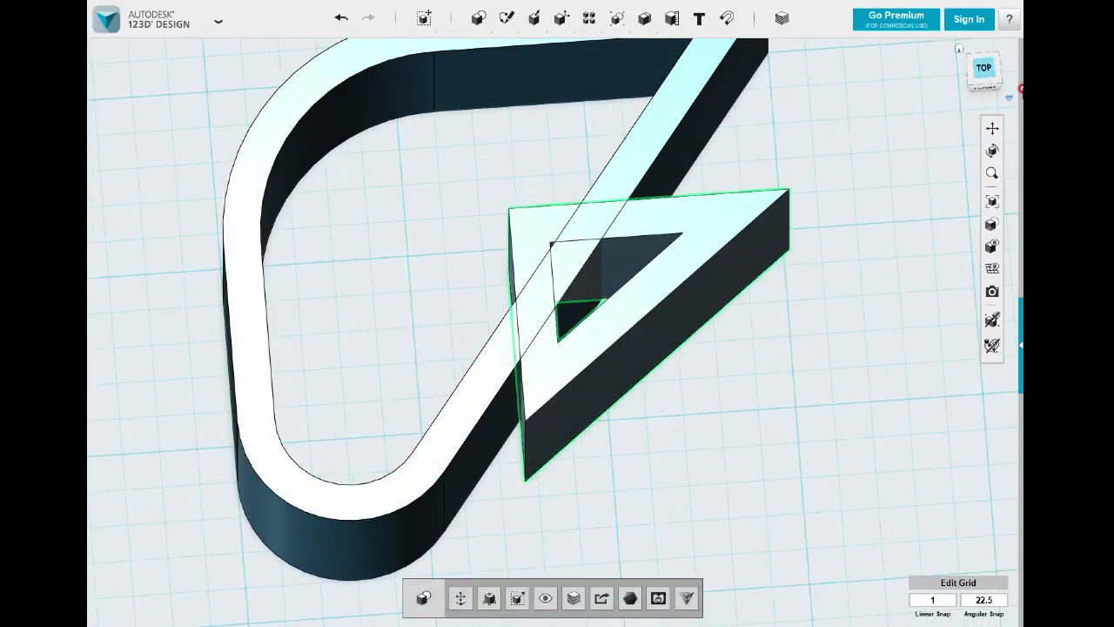
pyautogui.click(983, 67)
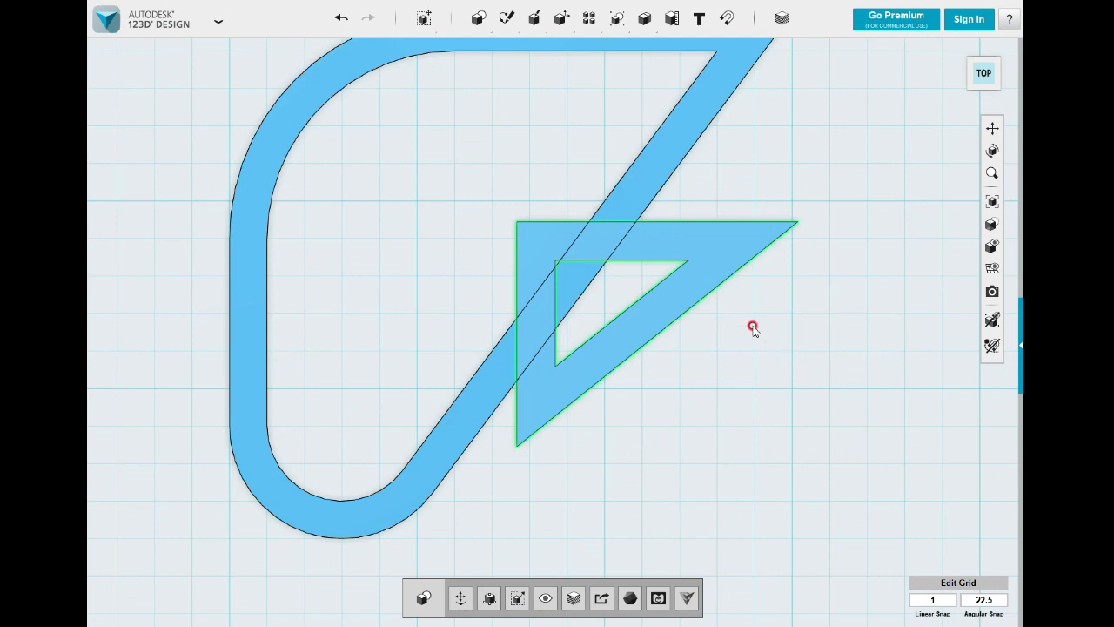
pyautogui.moveTo(721, 273); pyautogui.dragTo(706, 272)
pyautogui.moveTo(741, 368)
pyautogui.mouseDown(button='right')
pyautogui.moveTo(738, 281)
pyautogui.moveTo(741, 306)
pyautogui.mouseUp(button='right')
pyautogui.scroll(-2, 705, 275)
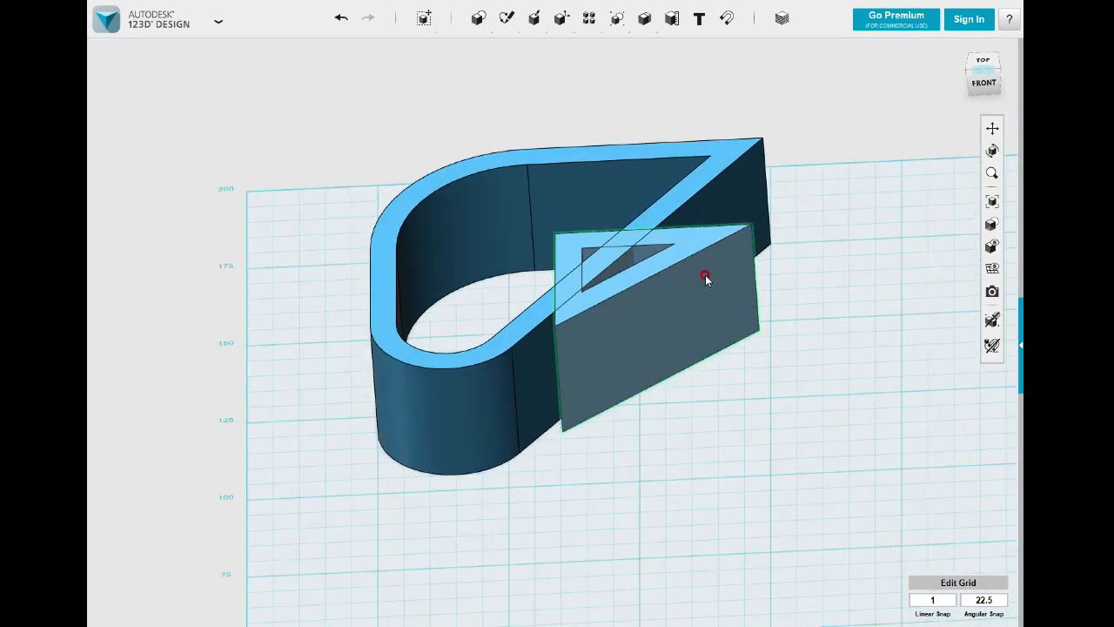
# Merge the triangular solid and the large filleted solid into one body
pyautogui.moveTo(644, 18)
pyautogui.click(647, 47)
pyautogui.click(683, 321)
pyautogui.click(705, 327)
pyautogui.click(857, 333)
pyautogui.moveTo(827, 332); pyautogui.dragTo(815, 348, button='right')
pyautogui.moveTo(785, 285); pyautogui.dragTo(792, 343, button='middle')
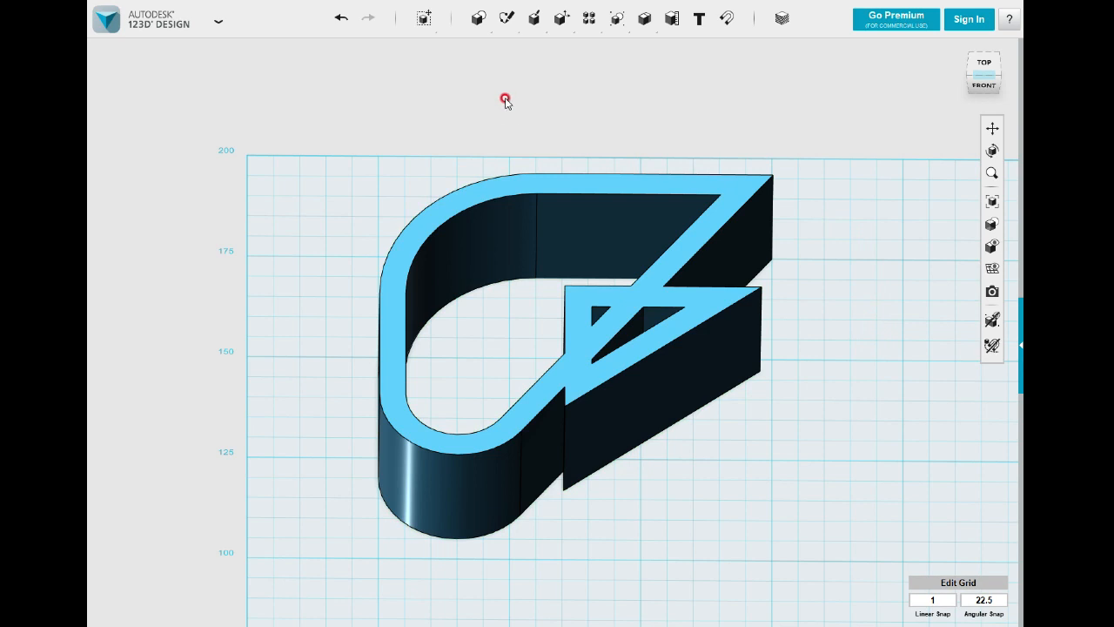
# Project the outlines of the merged body's top face into a new sketch on that face
pyautogui.moveTo(508, 17)
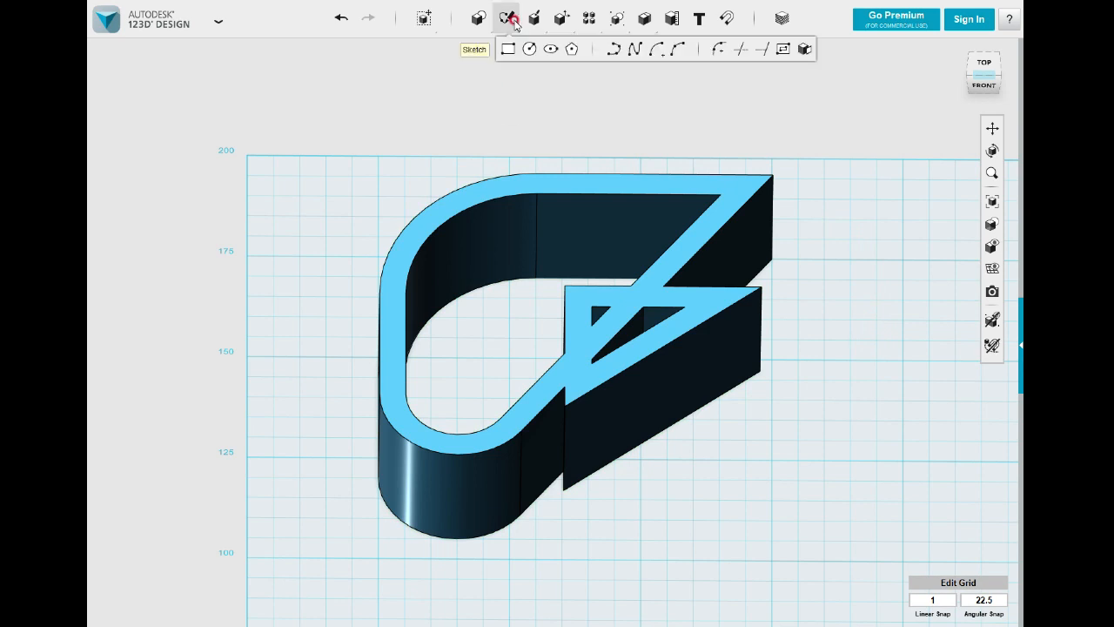
pyautogui.click(804, 51)
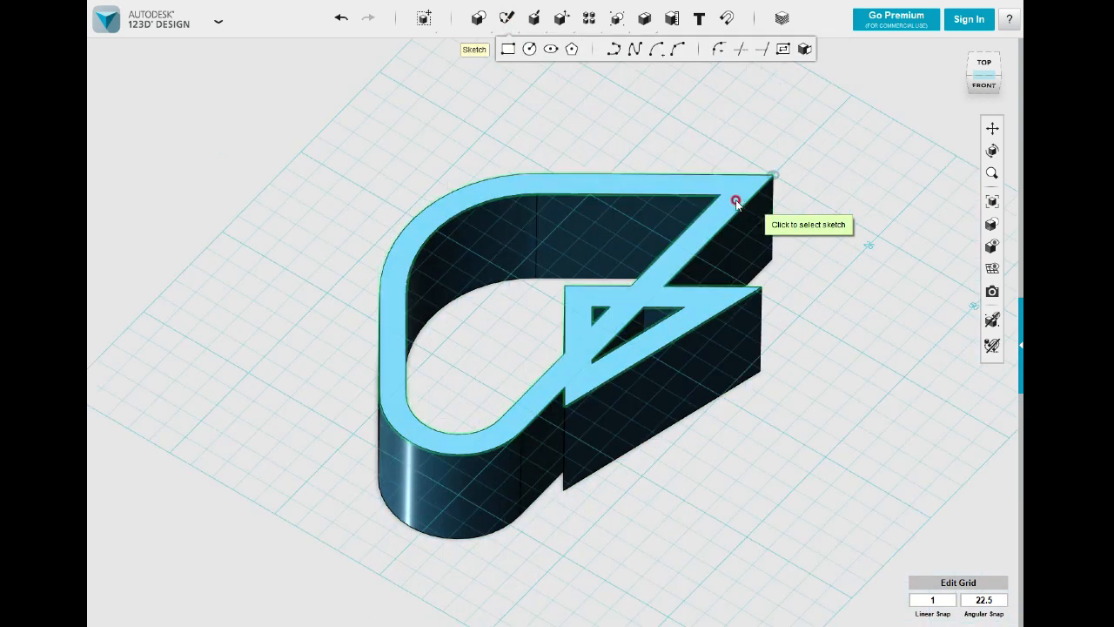
pyautogui.click(734, 197)
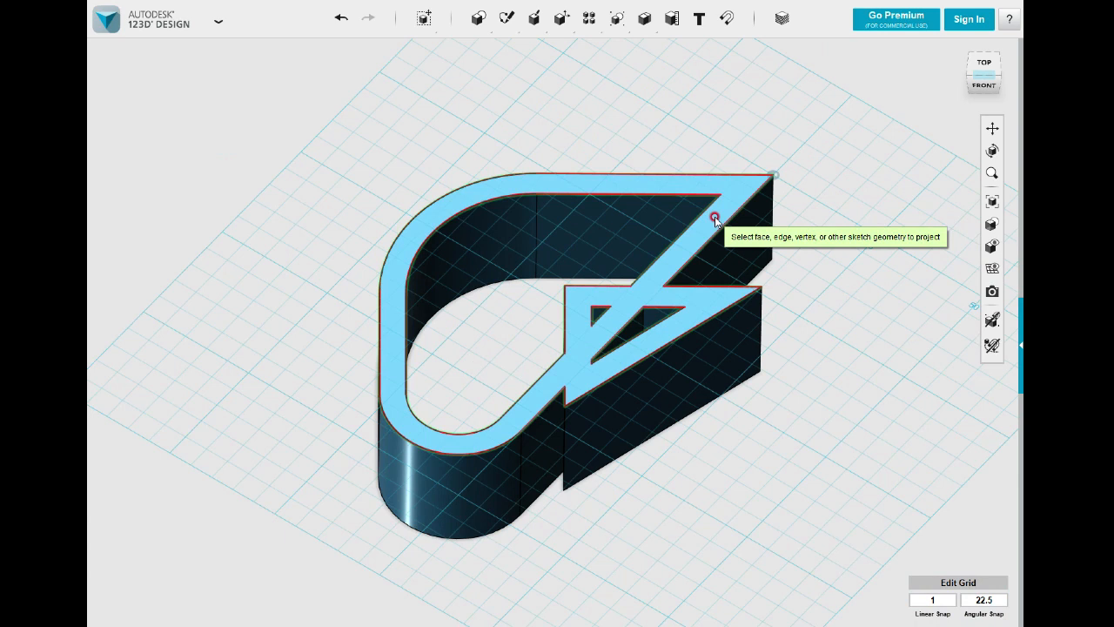
pyautogui.click(714, 217)
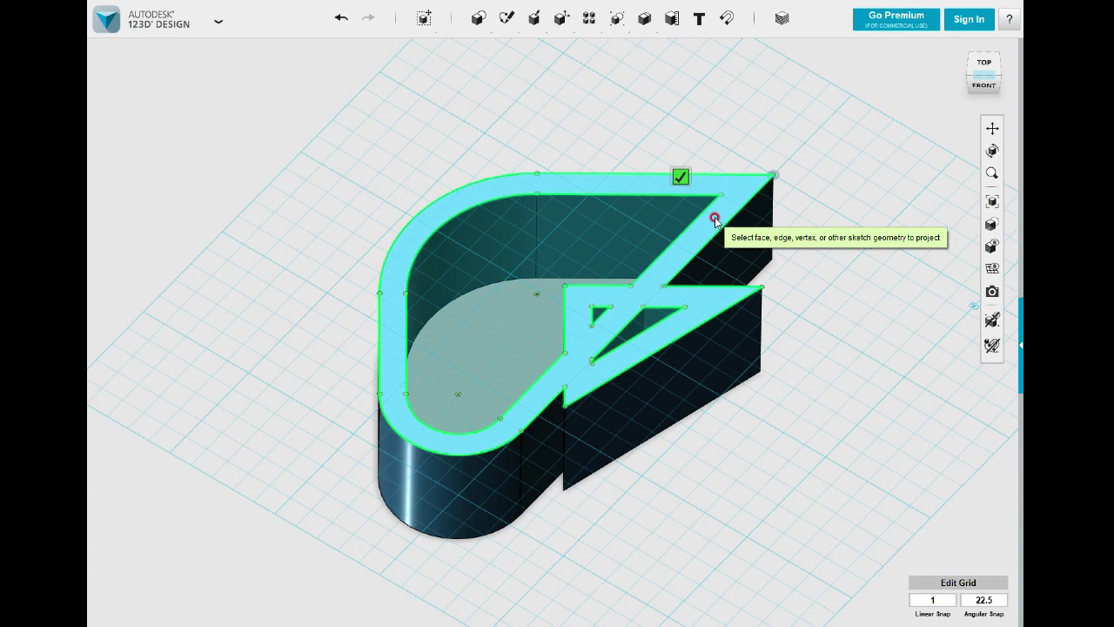
pyautogui.click(680, 175)
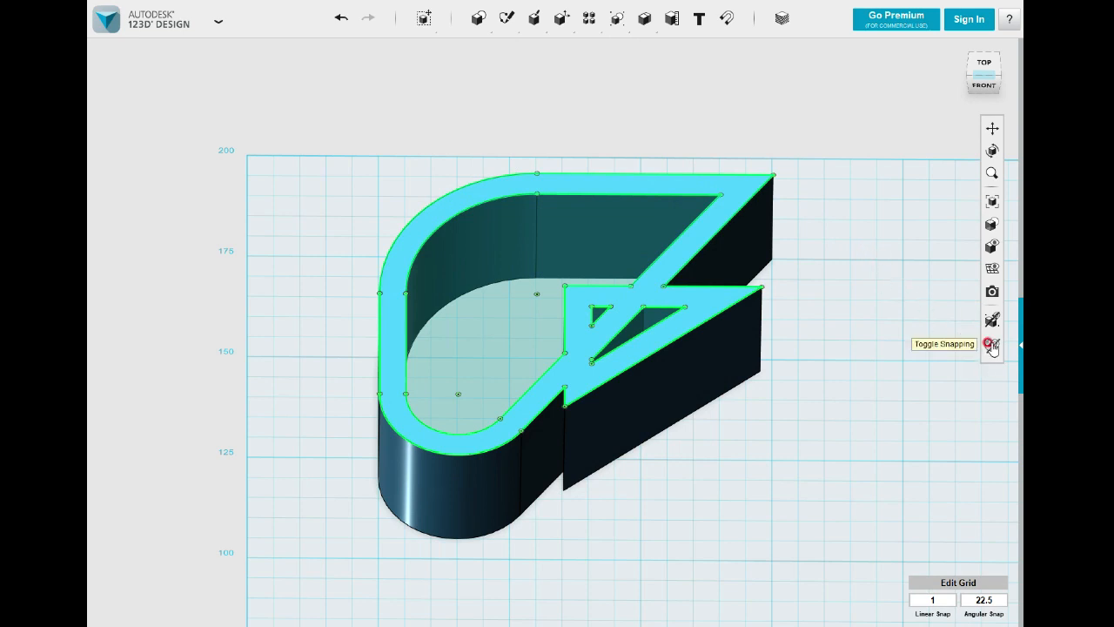
# Hide the solids and inspect the projected sketch and its closed inner region from several angles
pyautogui.moveTo(991, 247)
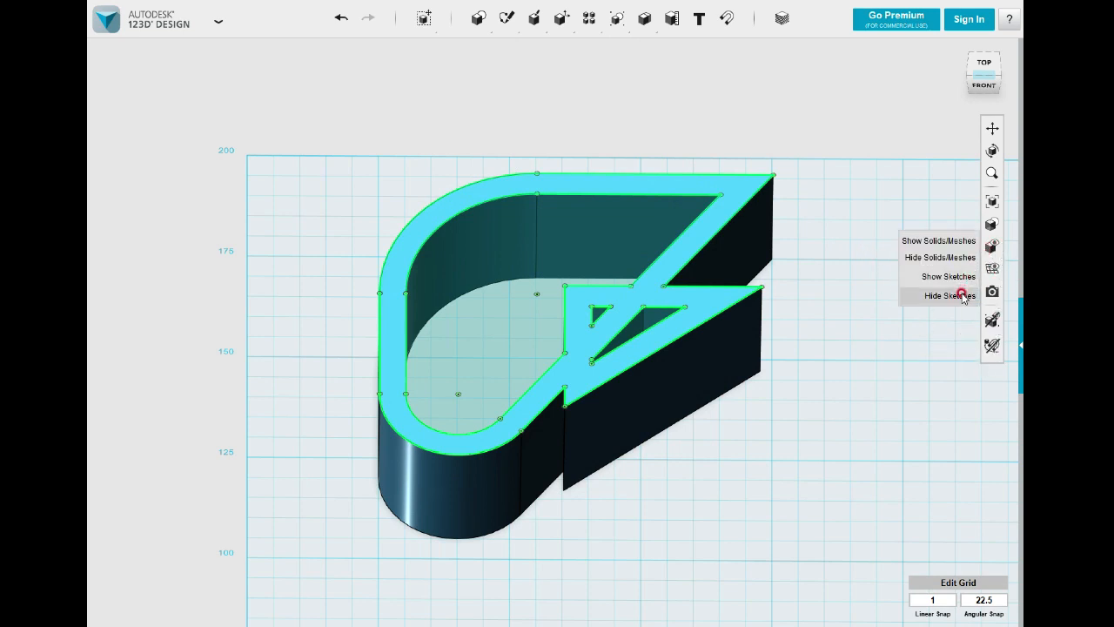
pyautogui.click(933, 257)
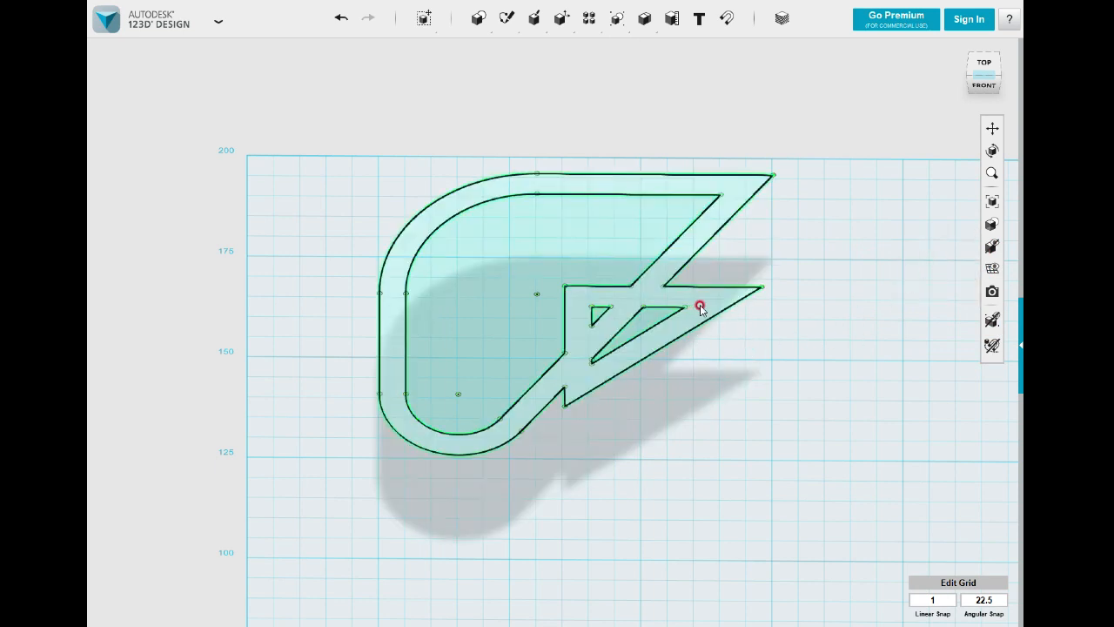
pyautogui.click(483, 298)
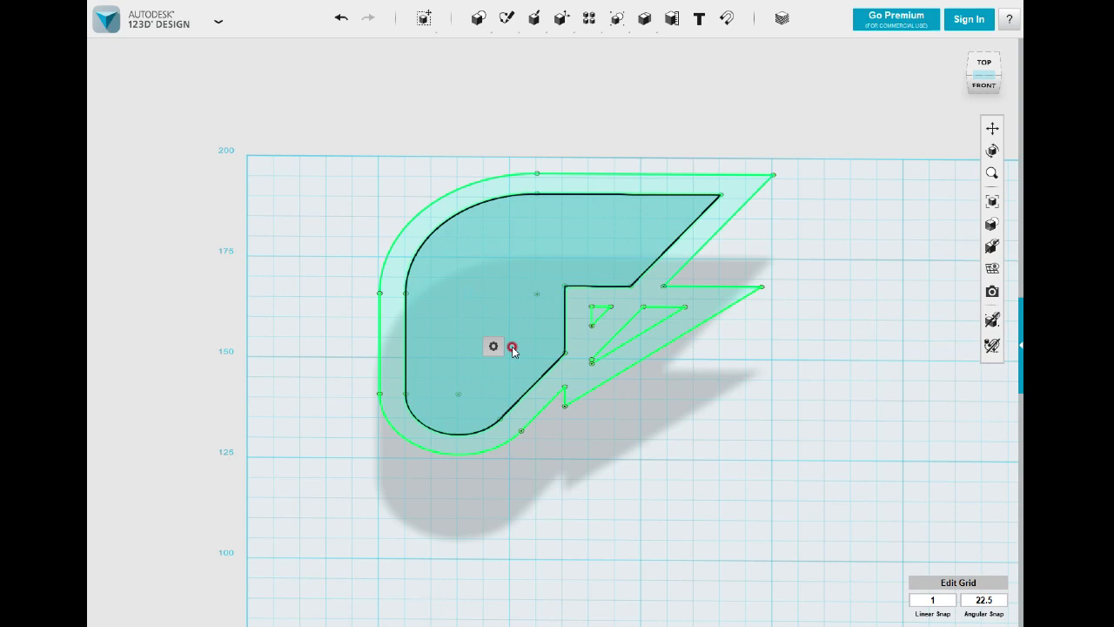
pyautogui.click(823, 509)
pyautogui.moveTo(822, 509)
pyautogui.mouseDown(button='right')
pyautogui.moveTo(713, 406)
pyautogui.moveTo(729, 480)
pyautogui.mouseUp(button='right')
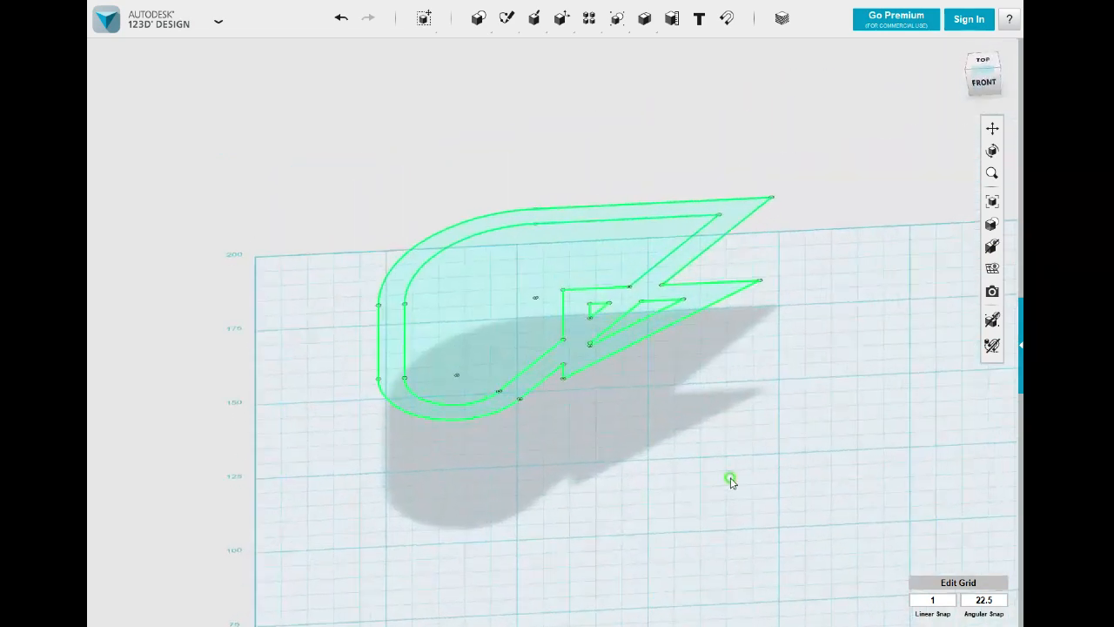
pyautogui.scroll(-2, 656, 342)
pyautogui.moveTo(654, 381); pyautogui.dragTo(666, 395, button='right')
pyautogui.moveTo(663, 389); pyautogui.dragTo(700, 425, button='middle')
pyautogui.moveTo(700, 425); pyautogui.dragTo(689, 417, button='right')
pyautogui.scroll(2, 691, 417)
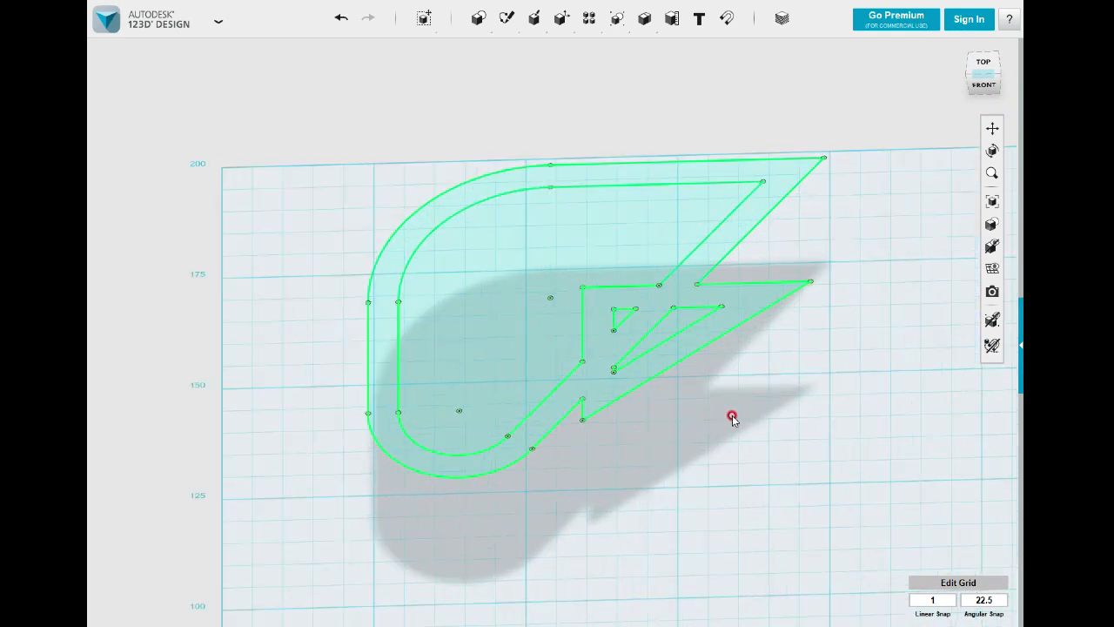
pyautogui.moveTo(787, 409); pyautogui.dragTo(766, 412, button='right')
pyautogui.moveTo(750, 418); pyautogui.dragTo(758, 423, button='middle')
pyautogui.moveTo(503, 17)
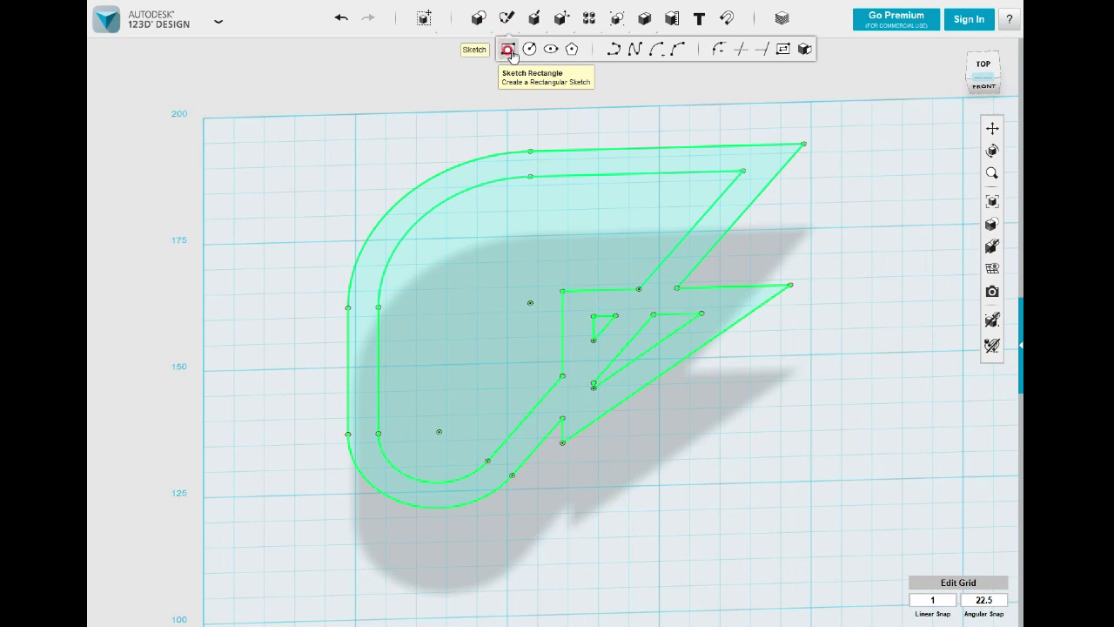
pyautogui.click(503, 293)
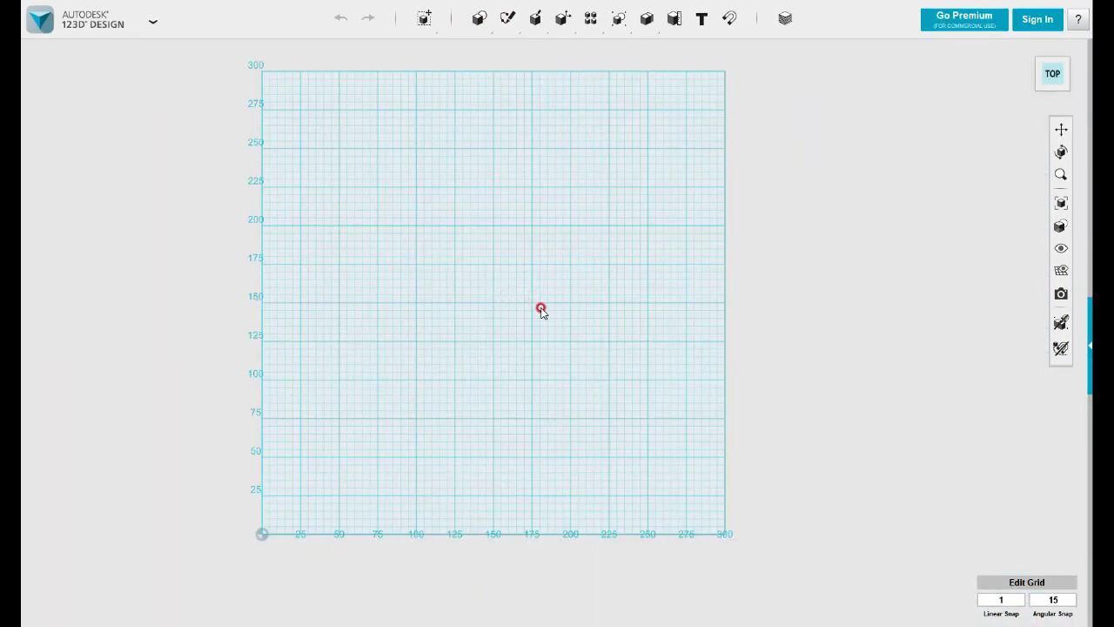
pyautogui.moveTo(561, 332); pyautogui.dragTo(551, 254, button='right')
pyautogui.moveTo(534, 28)
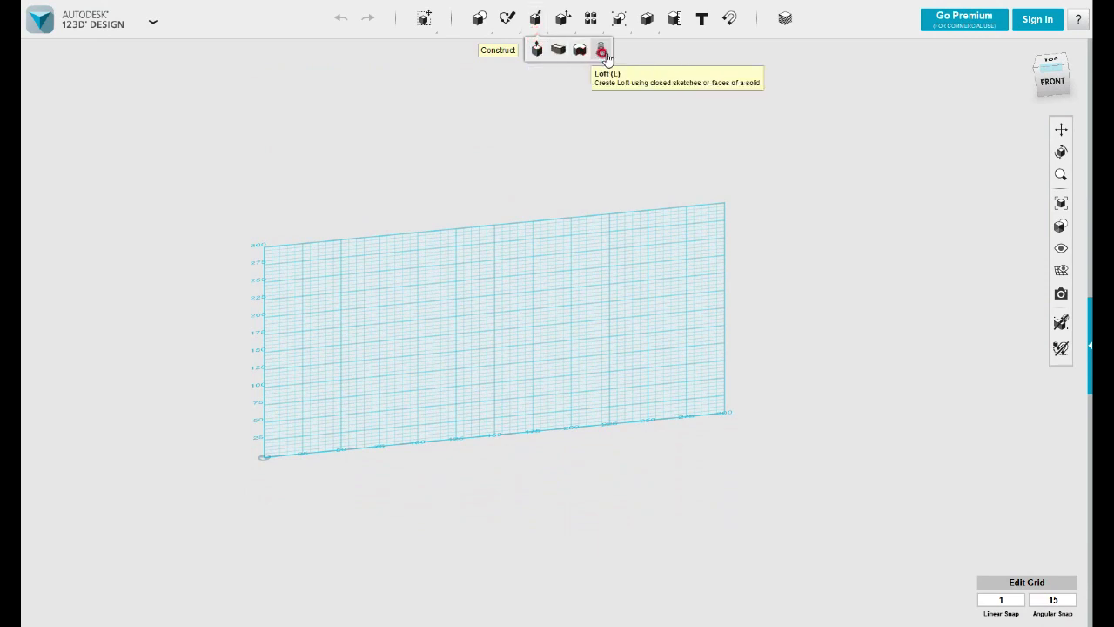
pyautogui.moveTo(455, 261)
pyautogui.mouseDown(button='right')
pyautogui.moveTo(395, 323)
pyautogui.moveTo(418, 350)
pyautogui.moveTo(446, 355)
pyautogui.mouseUp(button='right')
pyautogui.scroll(3, 517, 335)
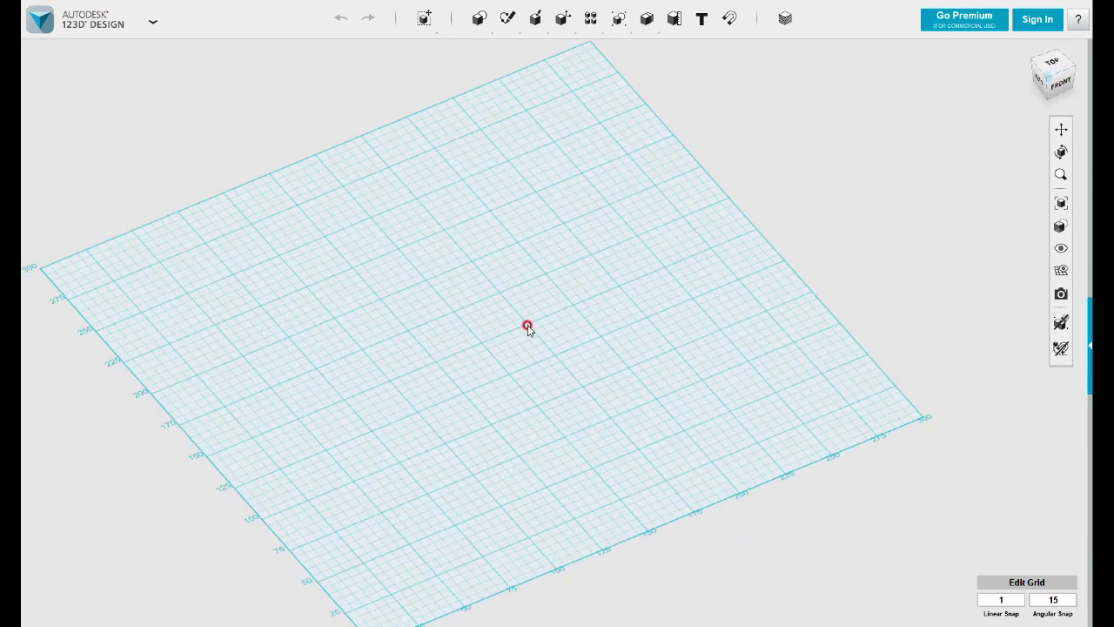
pyautogui.scroll(-2, 539, 290)
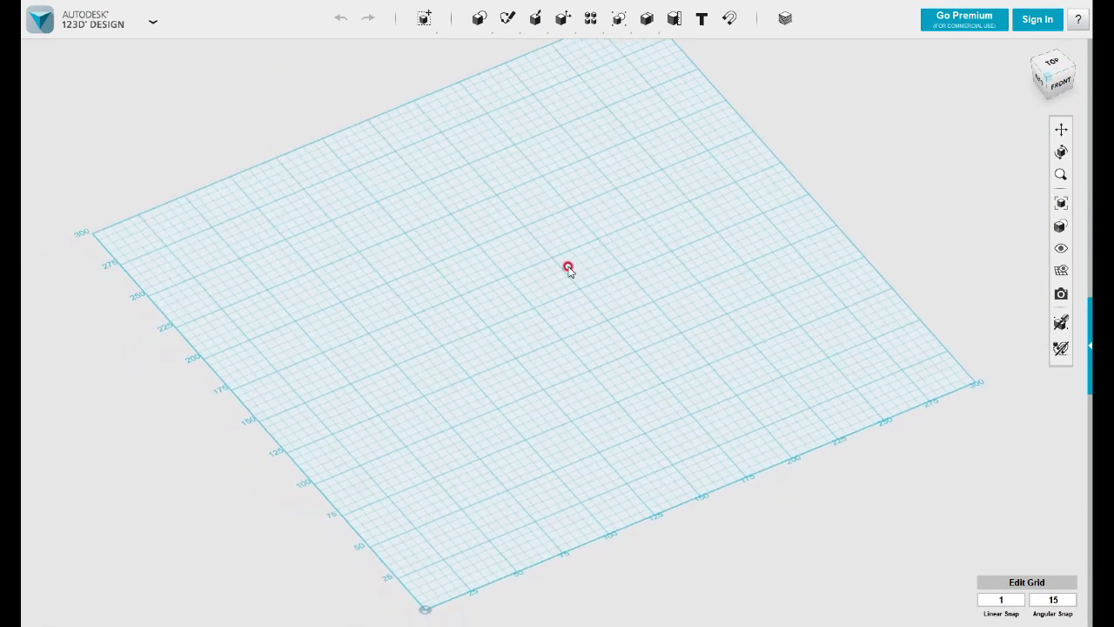
pyautogui.scroll(-2, 557, 269)
pyautogui.moveTo(560, 266); pyautogui.dragTo(537, 285, button='middle')
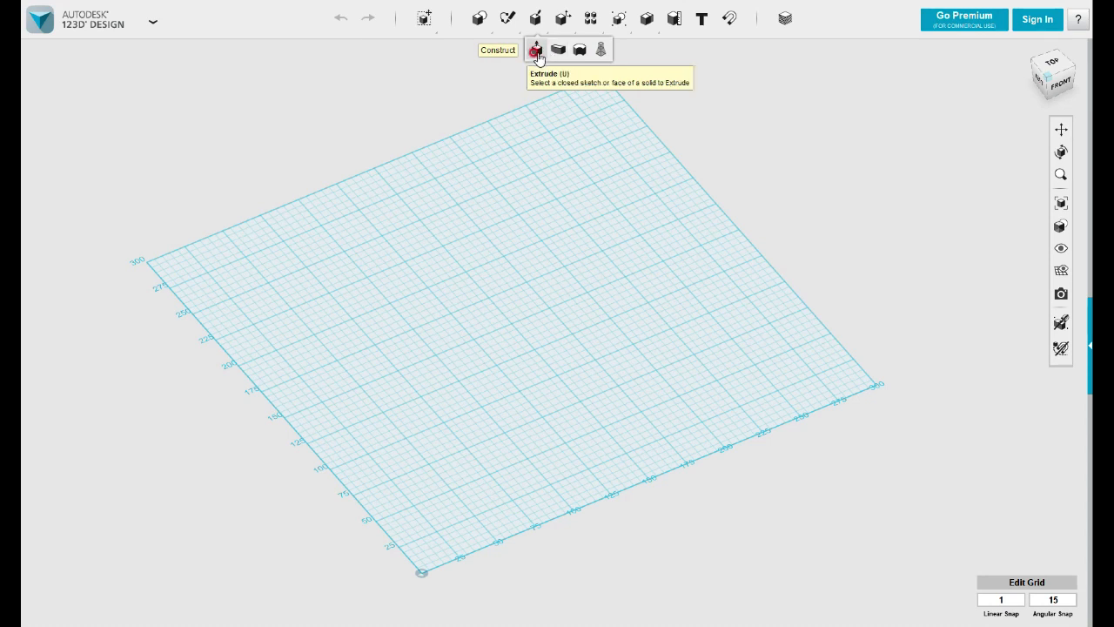
pyautogui.moveTo(579, 287)
pyautogui.mouseDown(button='right')
pyautogui.moveTo(570, 271)
pyautogui.moveTo(580, 277)
pyautogui.mouseUp(button='right')
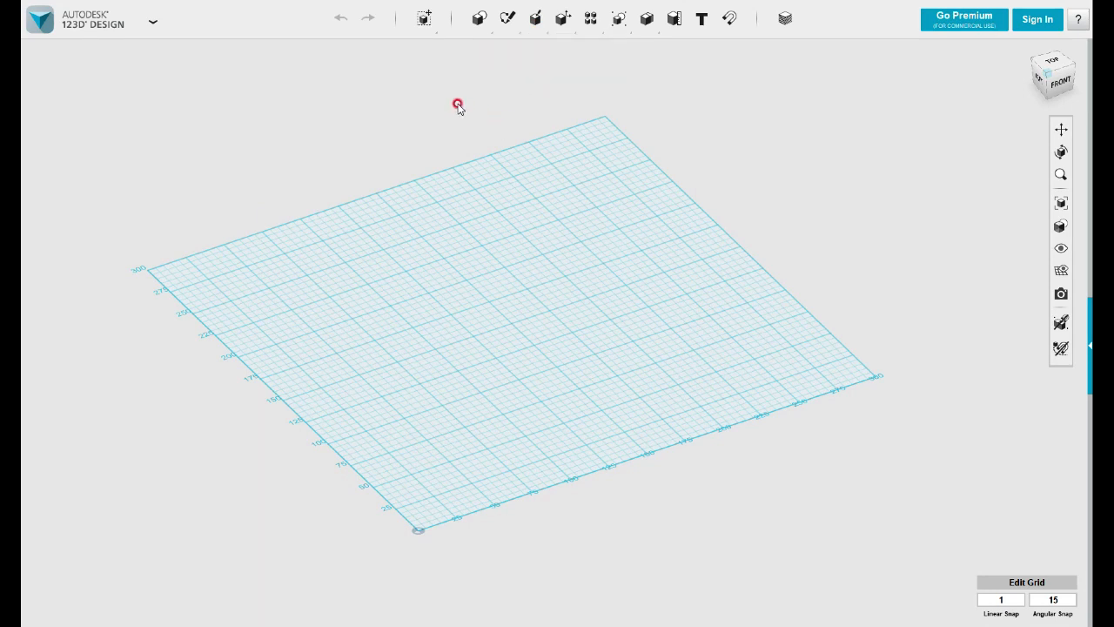
# Sketch a 75 by 75 mm rectangle on the empty grid
pyautogui.moveTo(501, 24)
pyautogui.click(508, 48)
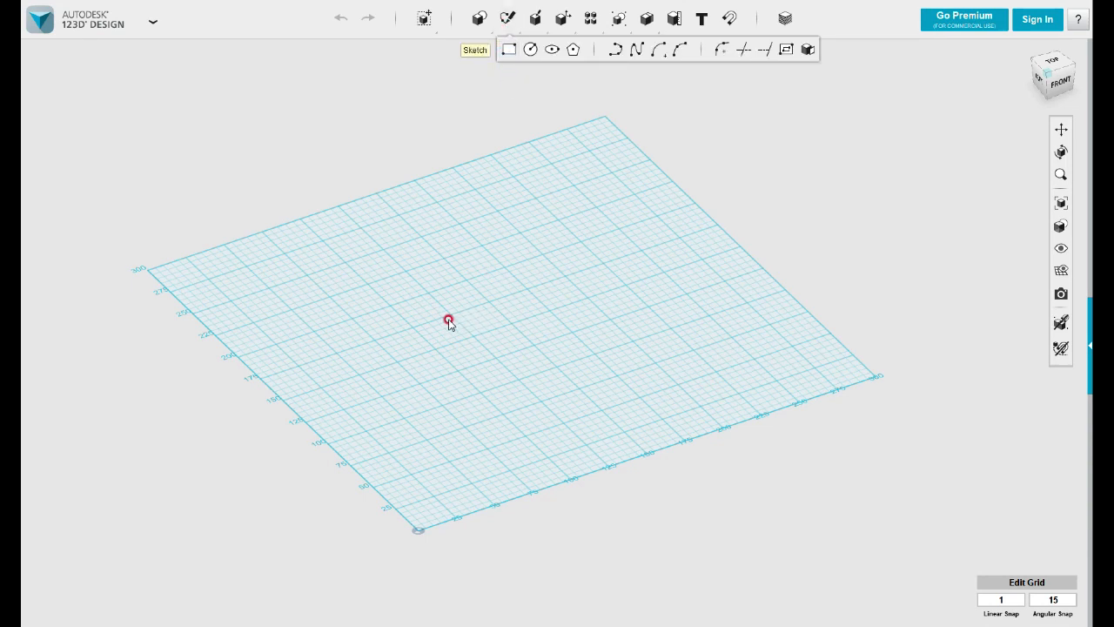
pyautogui.click(425, 270)
pyautogui.click(406, 273)
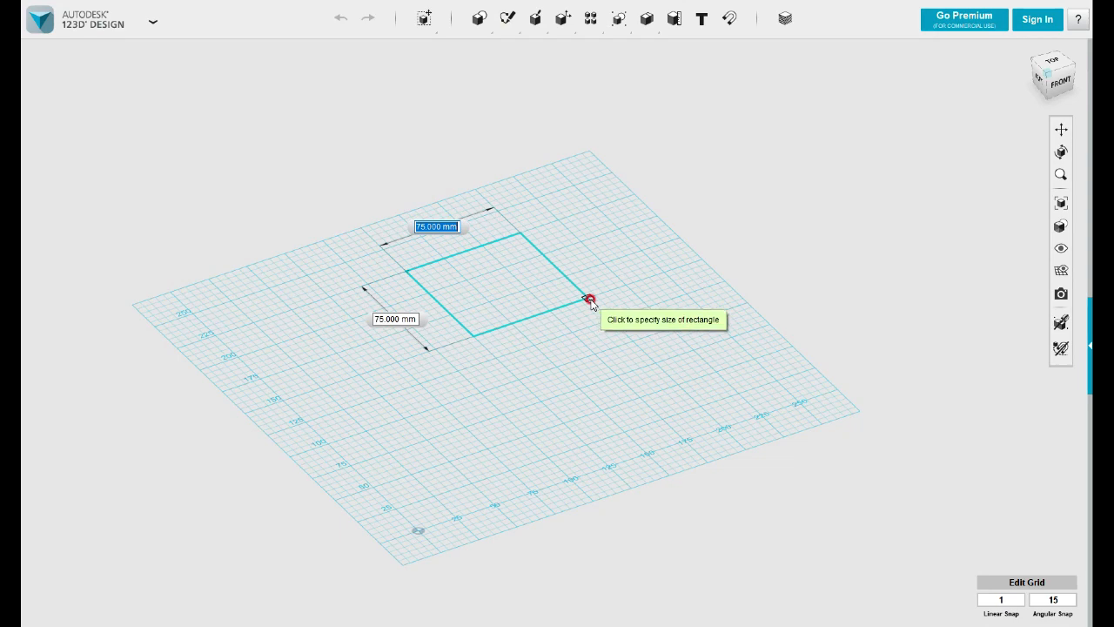
pyautogui.click(581, 302)
pyautogui.scroll(5, 526, 276)
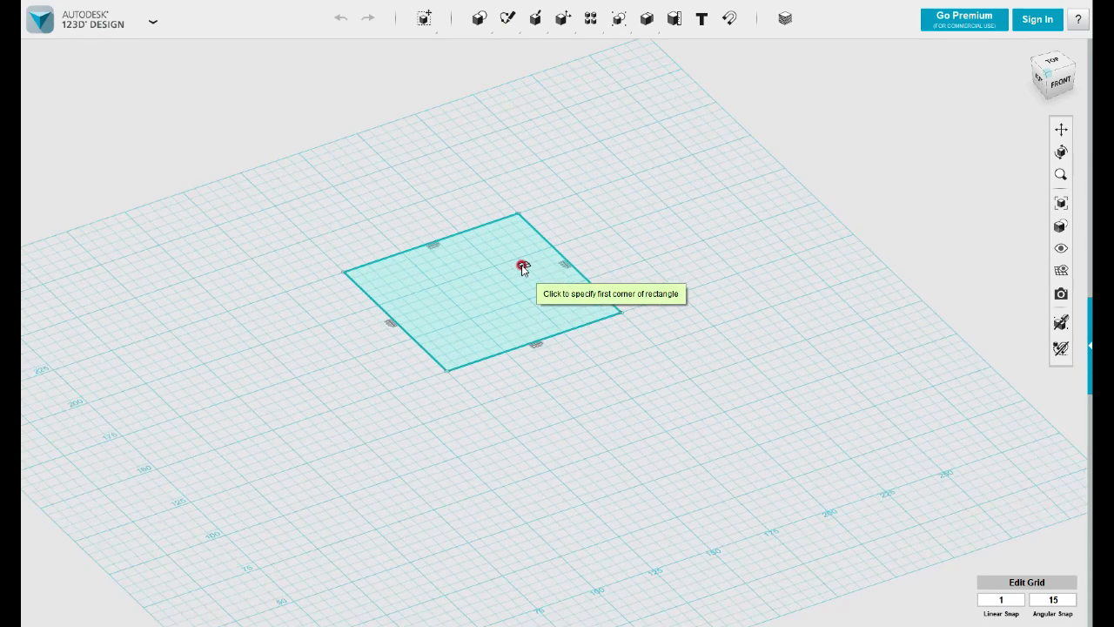
pyautogui.press('Escape')
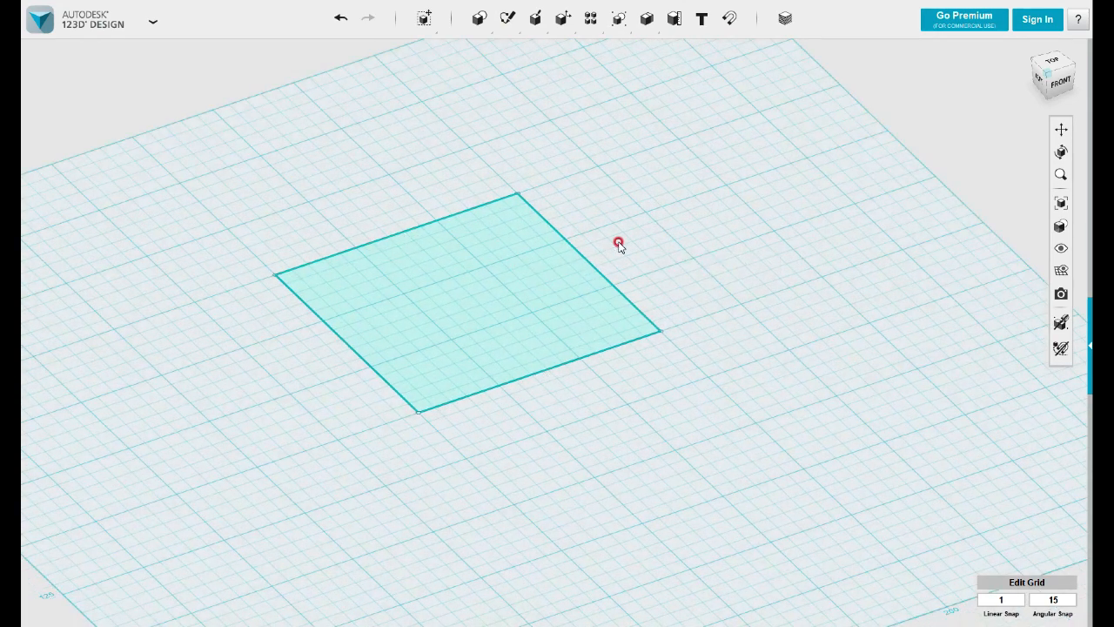
pyautogui.scroll(-1, 619, 244)
pyautogui.moveTo(629, 242); pyautogui.dragTo(630, 277, button='middle')
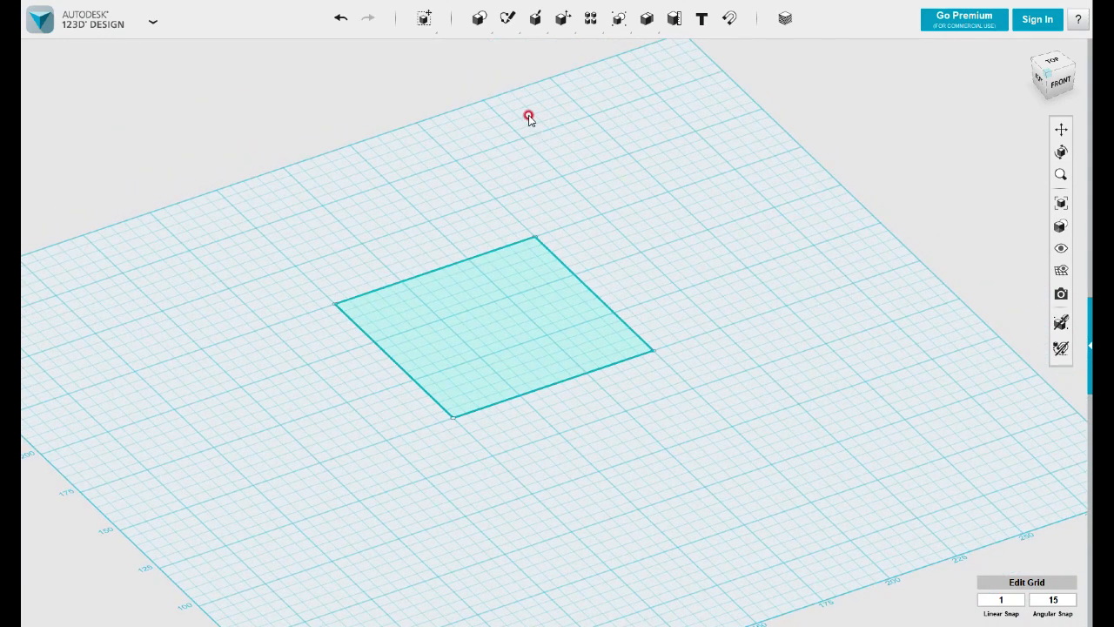
# Sketch a circle 30 mm in diameter inside the square, toward one corner, as part of the same sketch
pyautogui.moveTo(508, 21)
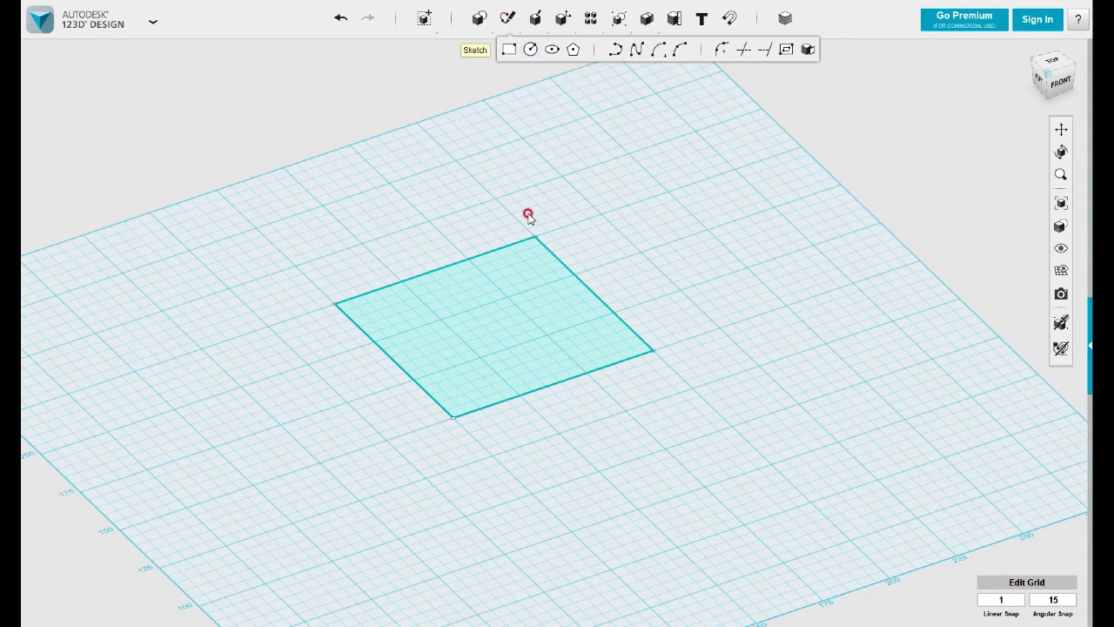
pyautogui.click(454, 327)
pyautogui.click(440, 319)
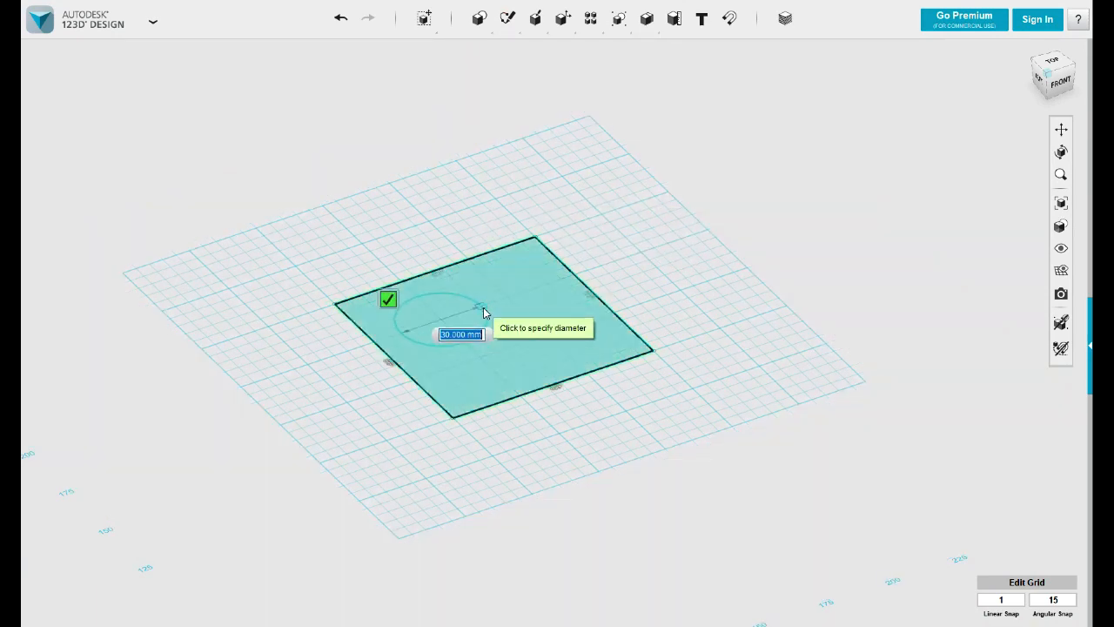
pyautogui.click(485, 314)
pyautogui.press('Escape')
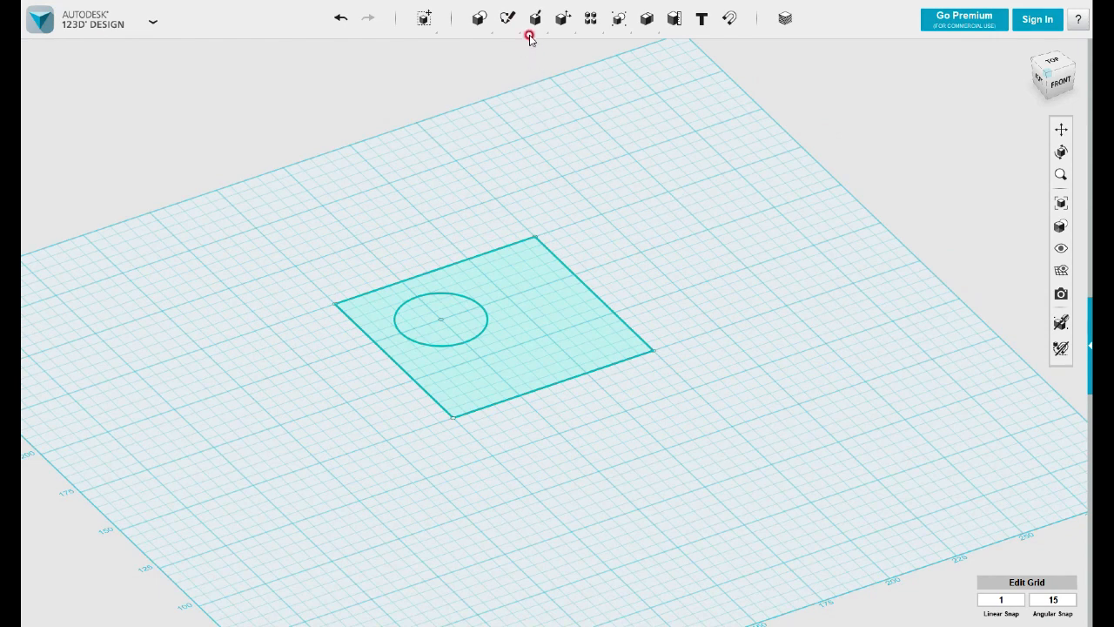
pyautogui.click(545, 287)
pyautogui.moveTo(571, 341)
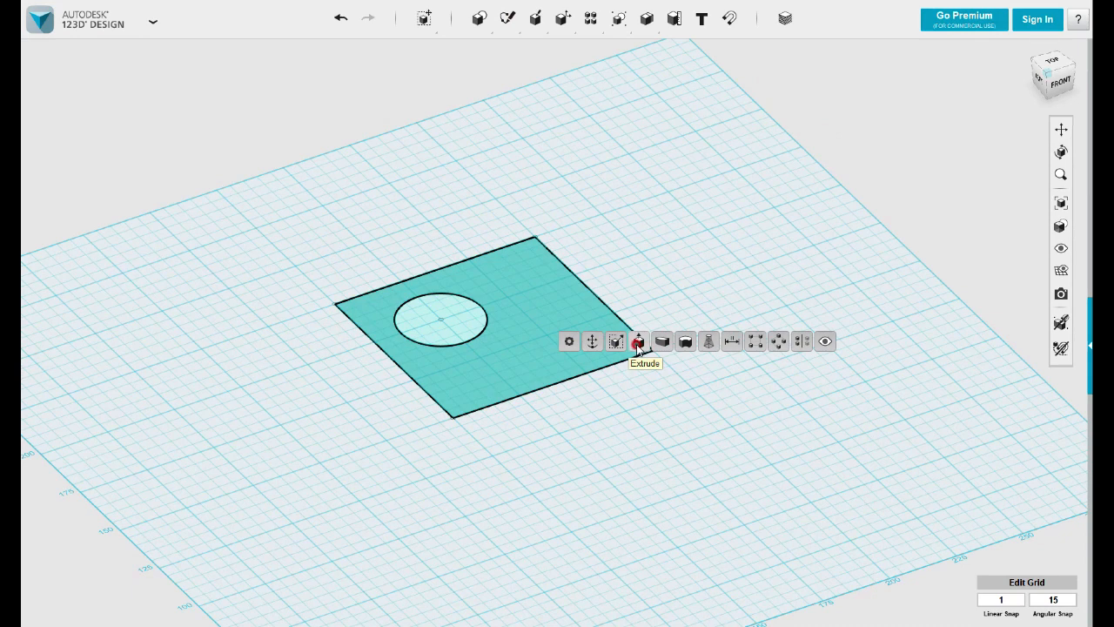
pyautogui.click(591, 184)
# Extrude the square profile around the circle upward by 40 mm, and undo that extrusion
pyautogui.moveTo(550, 19)
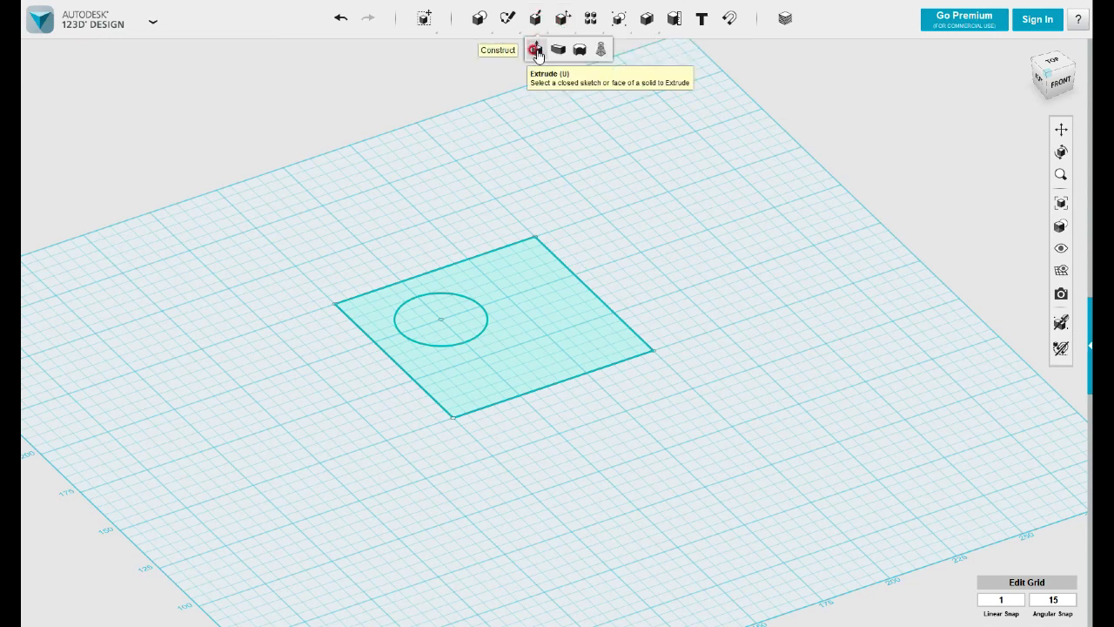
pyautogui.click(536, 50)
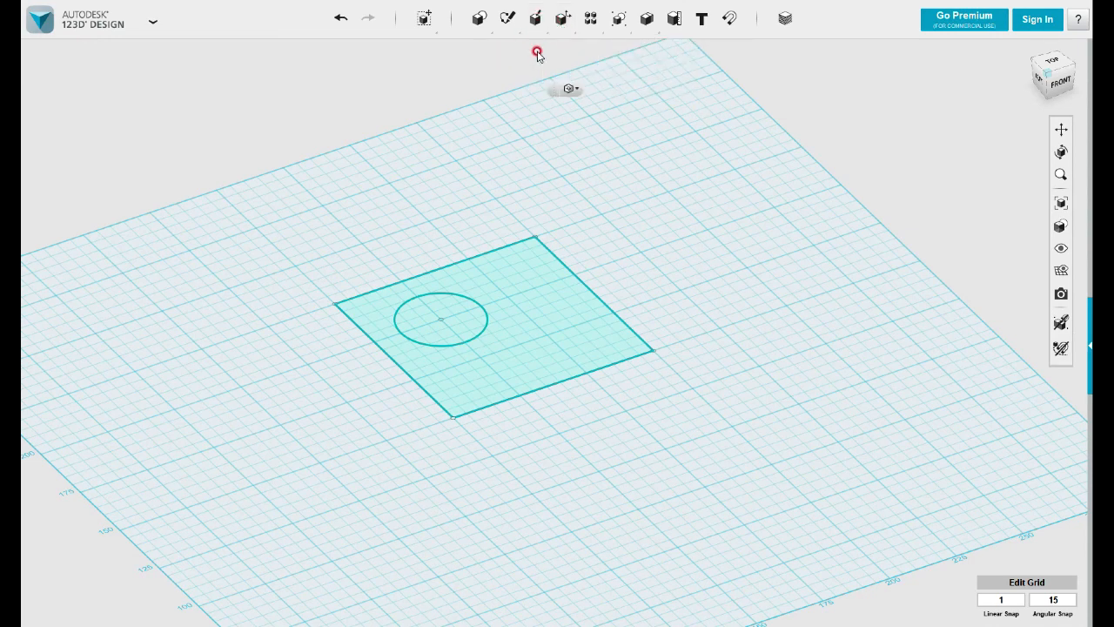
pyautogui.click(517, 287)
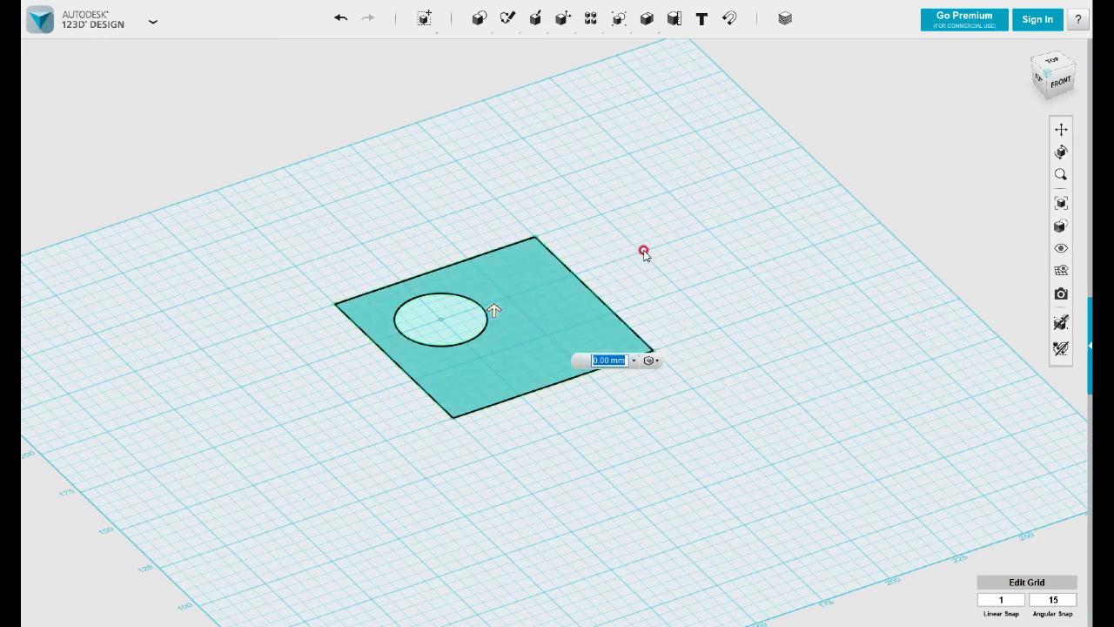
pyautogui.moveTo(494, 309); pyautogui.dragTo(499, 225)
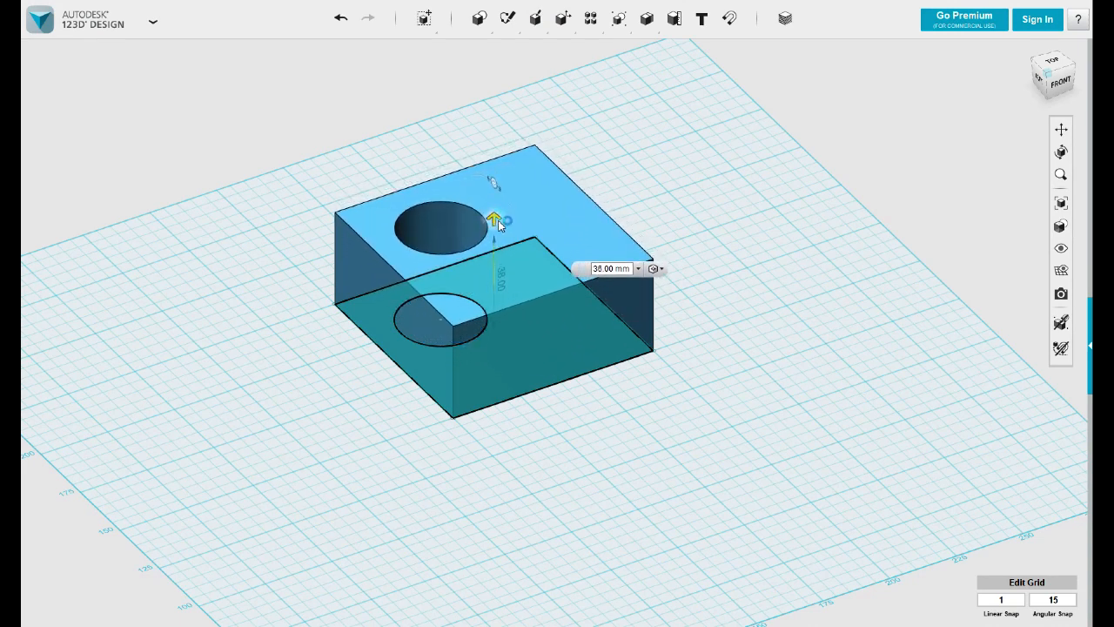
pyautogui.moveTo(498, 224); pyautogui.dragTo(560, 198)
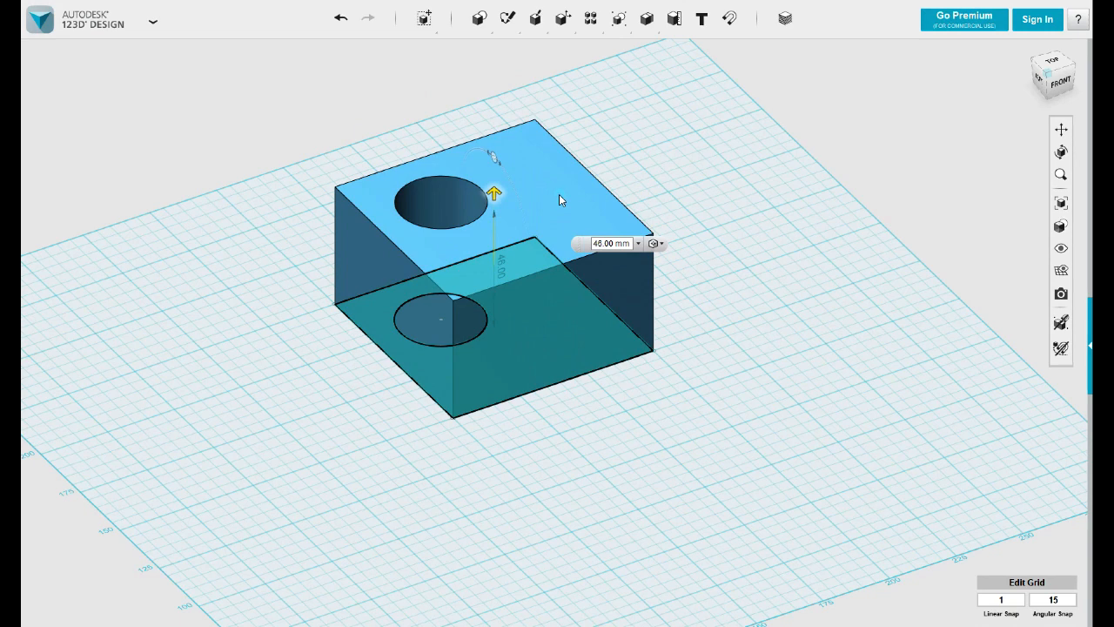
pyautogui.moveTo(560, 203)
pyautogui.mouseDown()
pyautogui.moveTo(547, 288)
pyautogui.moveTo(562, 184)
pyautogui.mouseUp()
pyautogui.moveTo(441, 439); pyautogui.dragTo(485, 450, button='right')
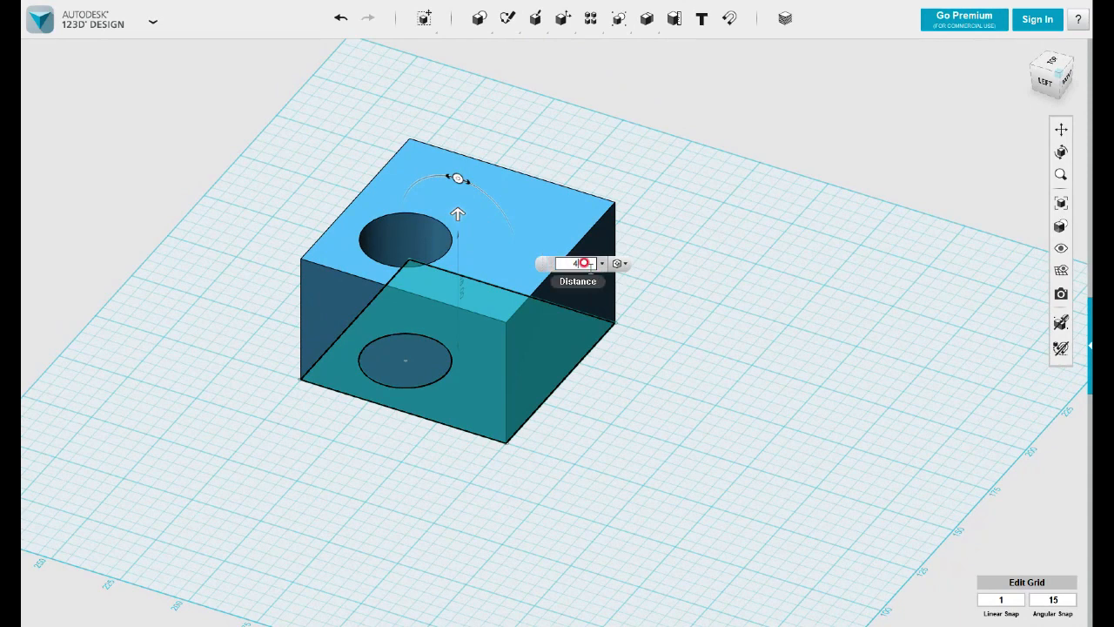
pyautogui.press('Return')
pyautogui.click(448, 252)
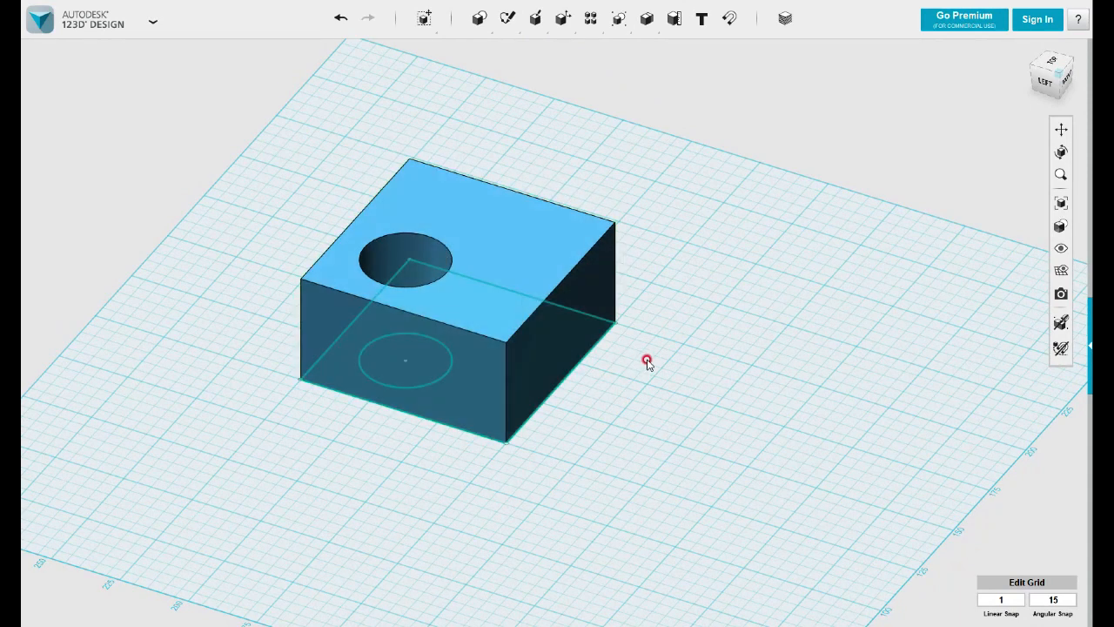
pyautogui.click(496, 256)
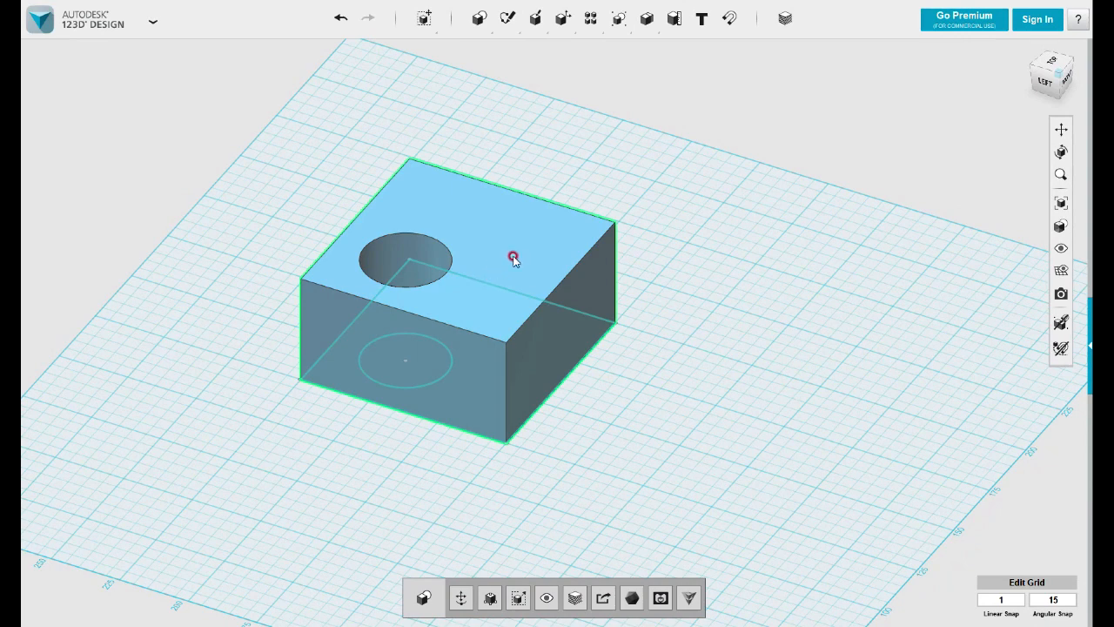
pyautogui.hotkey('ctrl', 'z')
# Extrude the square profile around the circle upward by 40 mm, keeping the taper angle at 0 degrees
pyautogui.click(539, 379)
pyautogui.click(624, 389)
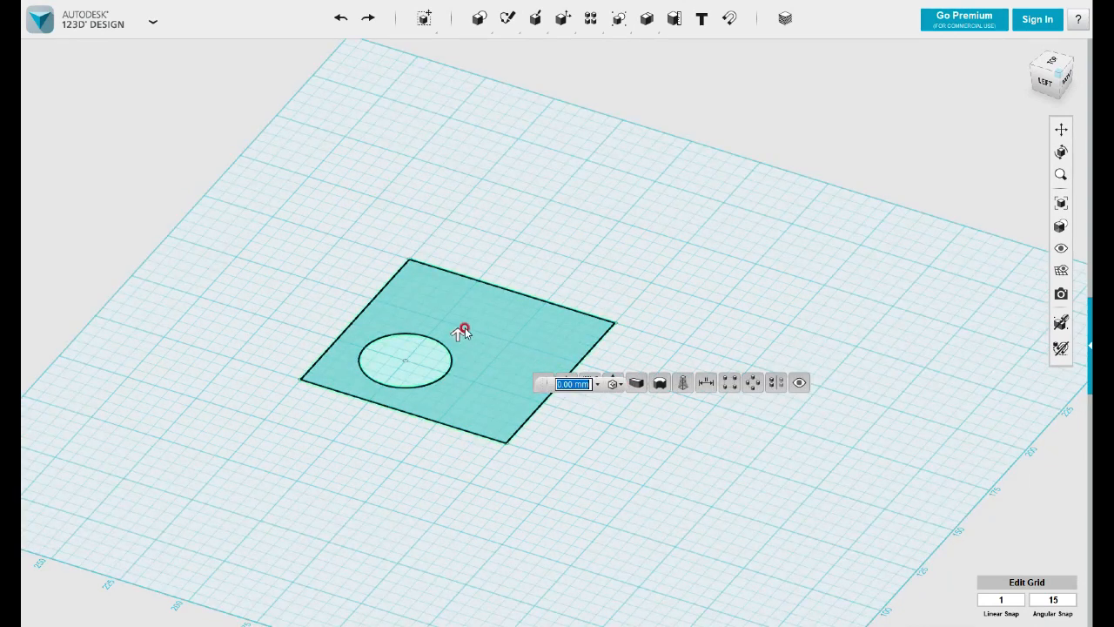
pyautogui.moveTo(455, 328); pyautogui.dragTo(458, 233)
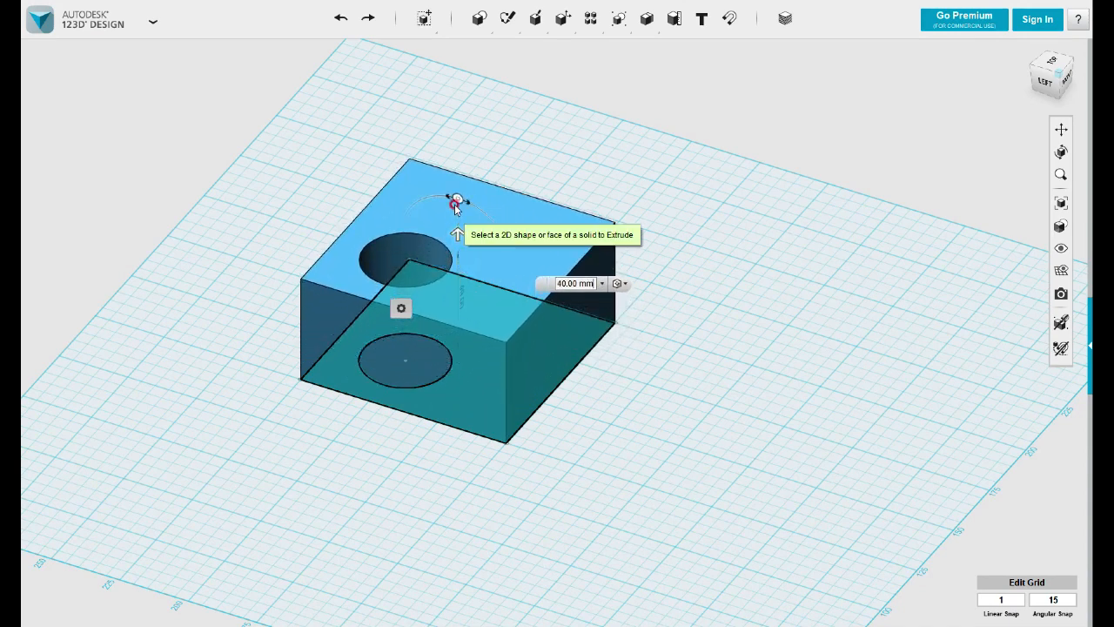
pyautogui.click(457, 199)
pyautogui.moveTo(462, 202)
pyautogui.mouseDown()
pyautogui.moveTo(469, 210)
pyautogui.moveTo(453, 198)
pyautogui.mouseUp()
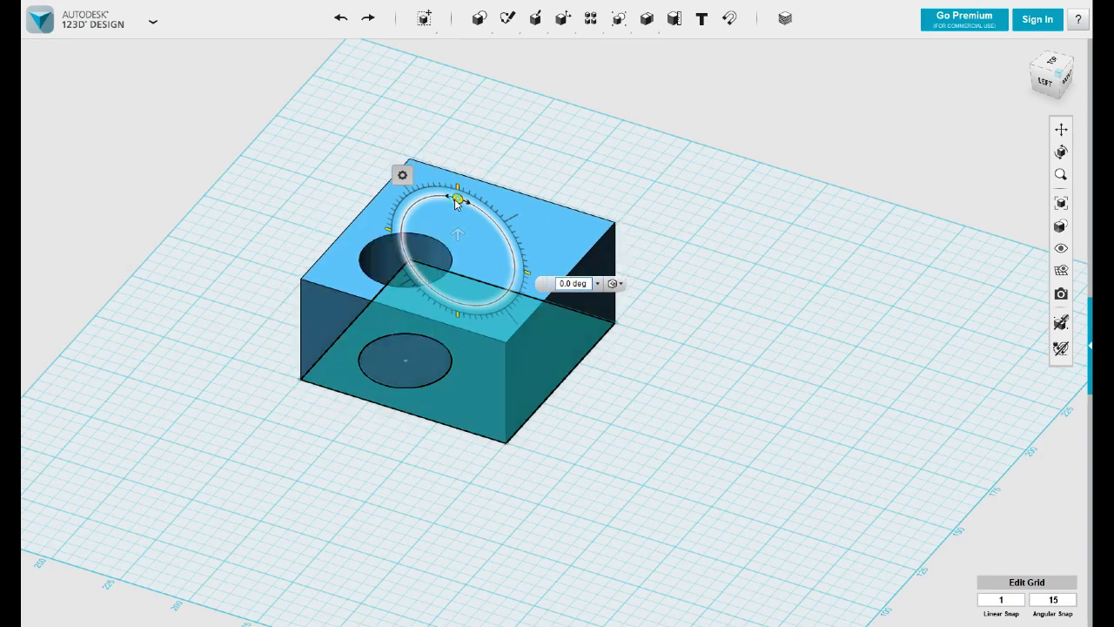
pyautogui.click(604, 360)
pyautogui.moveTo(621, 415); pyautogui.dragTo(592, 416, button='right')
pyautogui.scroll(-2, 592, 379)
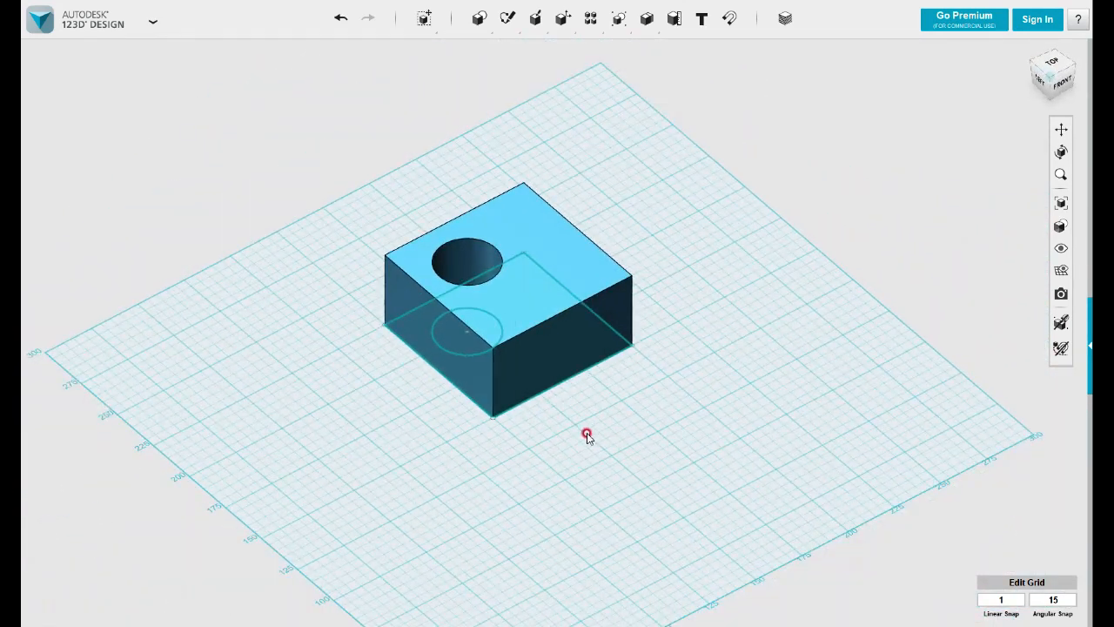
pyautogui.scroll(3, 561, 396)
pyautogui.moveTo(575, 385); pyautogui.dragTo(597, 467, button='middle')
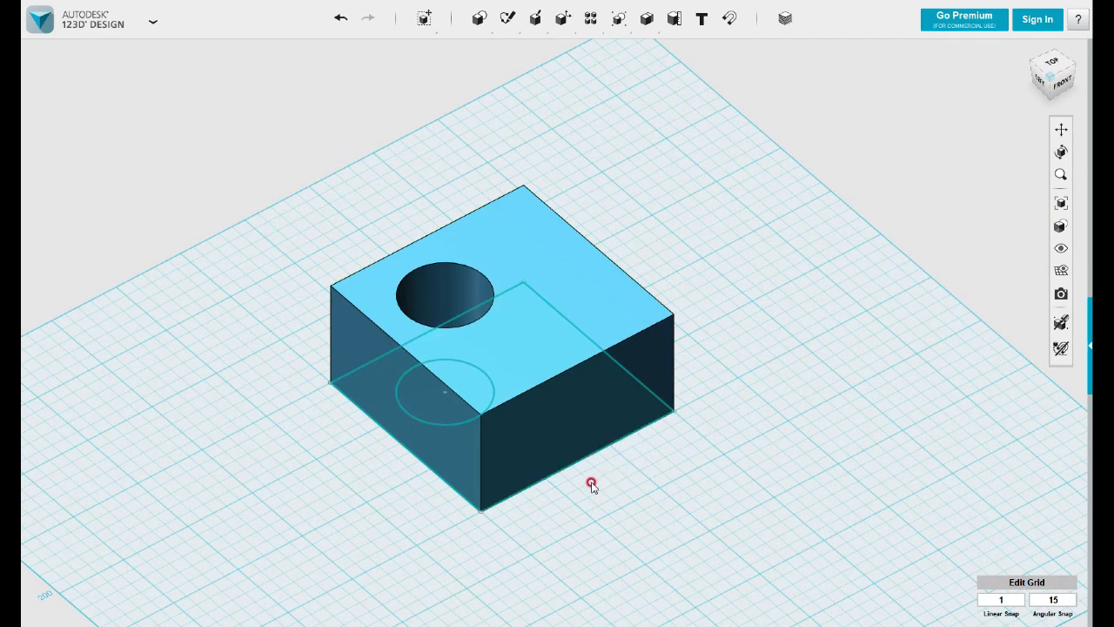
pyautogui.moveTo(589, 497)
pyautogui.mouseDown(button='right')
pyautogui.moveTo(609, 496)
pyautogui.moveTo(589, 502)
pyautogui.mouseUp(button='right')
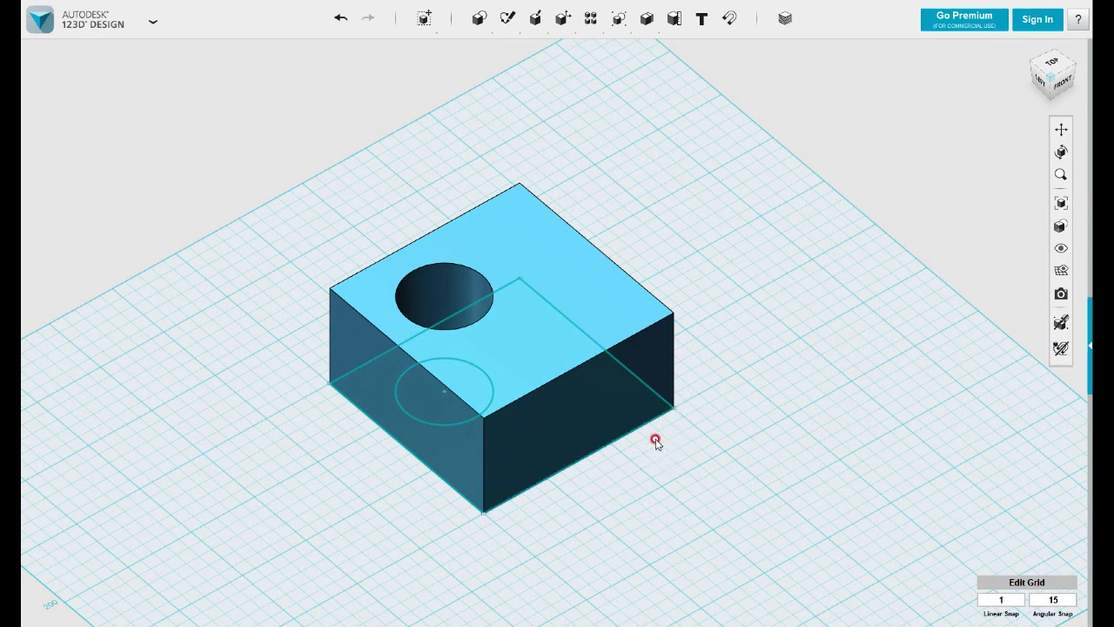
pyautogui.moveTo(661, 450); pyautogui.dragTo(652, 432, button='middle')
pyautogui.moveTo(668, 428)
pyautogui.mouseDown(button='right')
pyautogui.moveTo(688, 435)
pyautogui.moveTo(658, 425)
pyautogui.mouseUp(button='right')
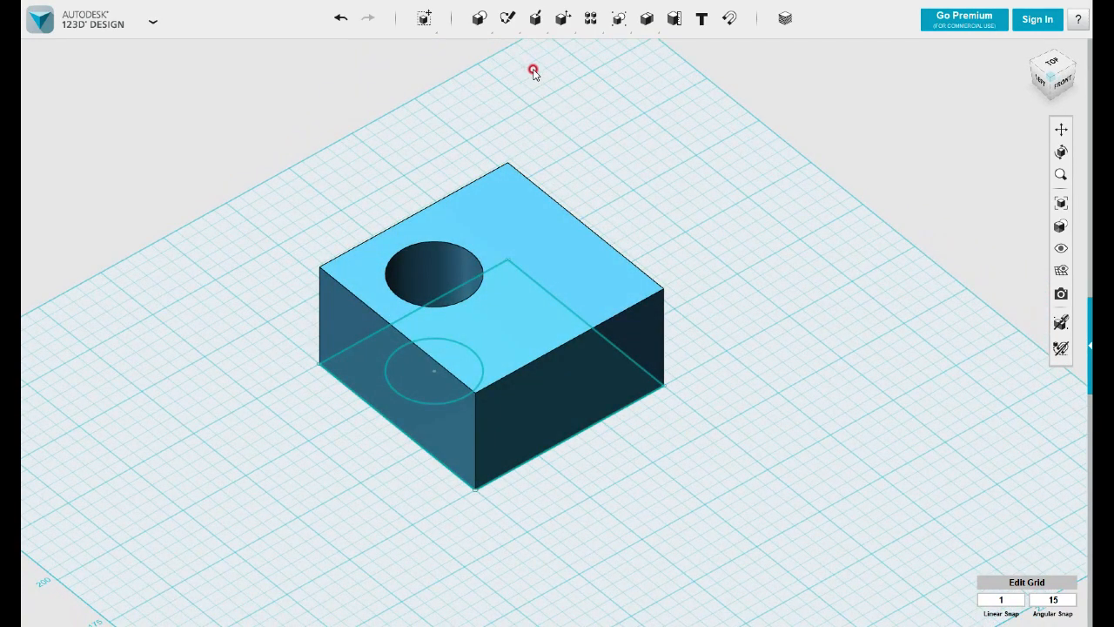
# Sketch three separate circles around the hole on the block's top face, the one nearest the front corner about 20 mm in diameter
pyautogui.moveTo(535, 18)
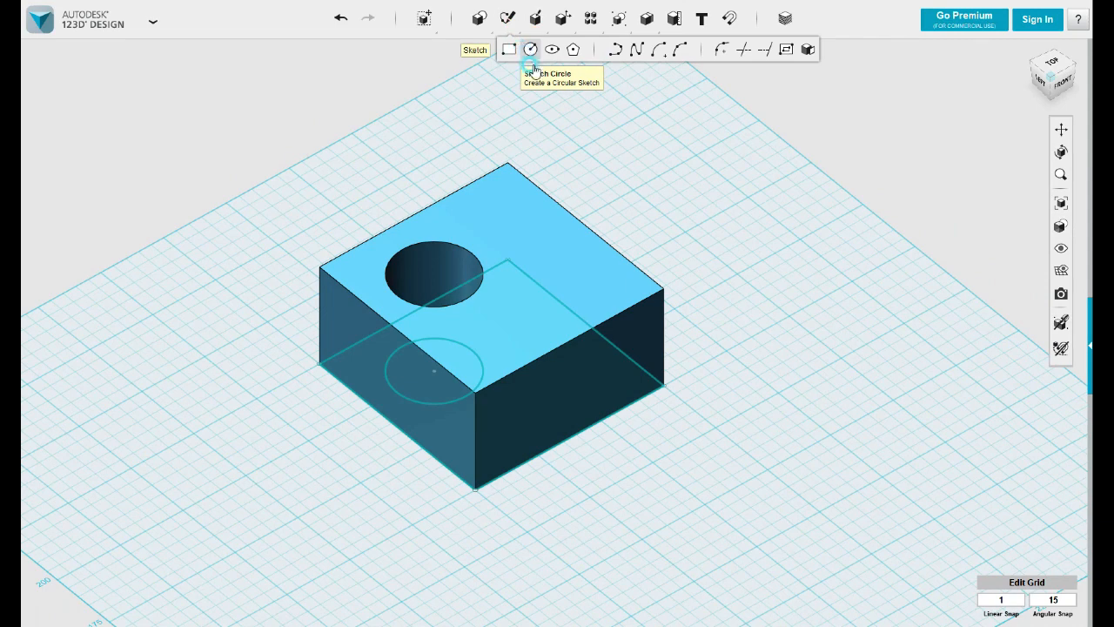
pyautogui.click(530, 50)
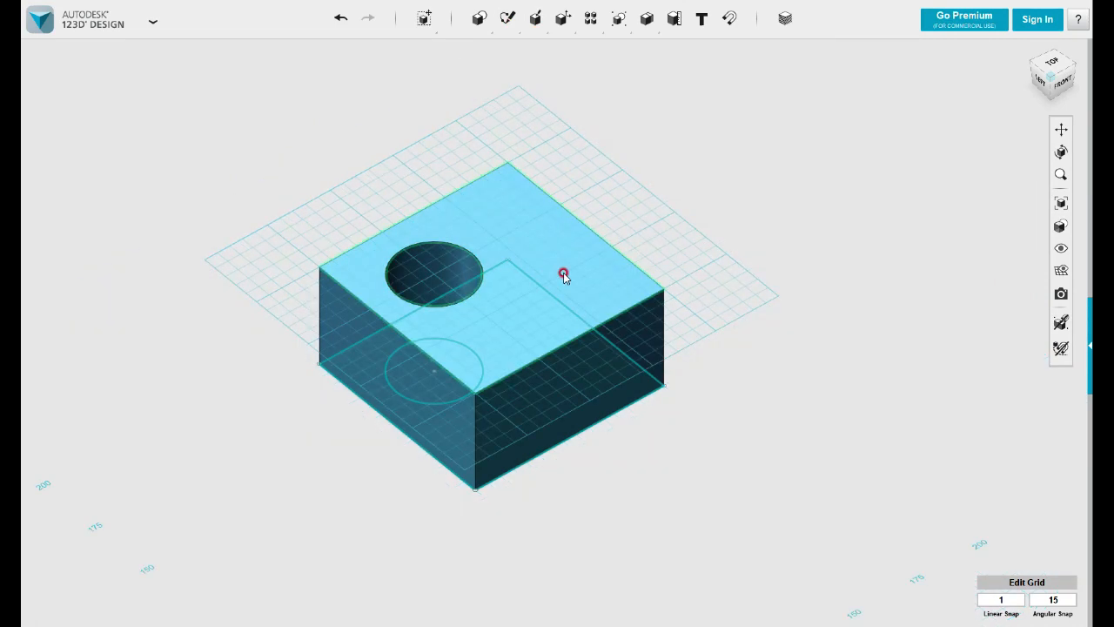
pyautogui.click(560, 278)
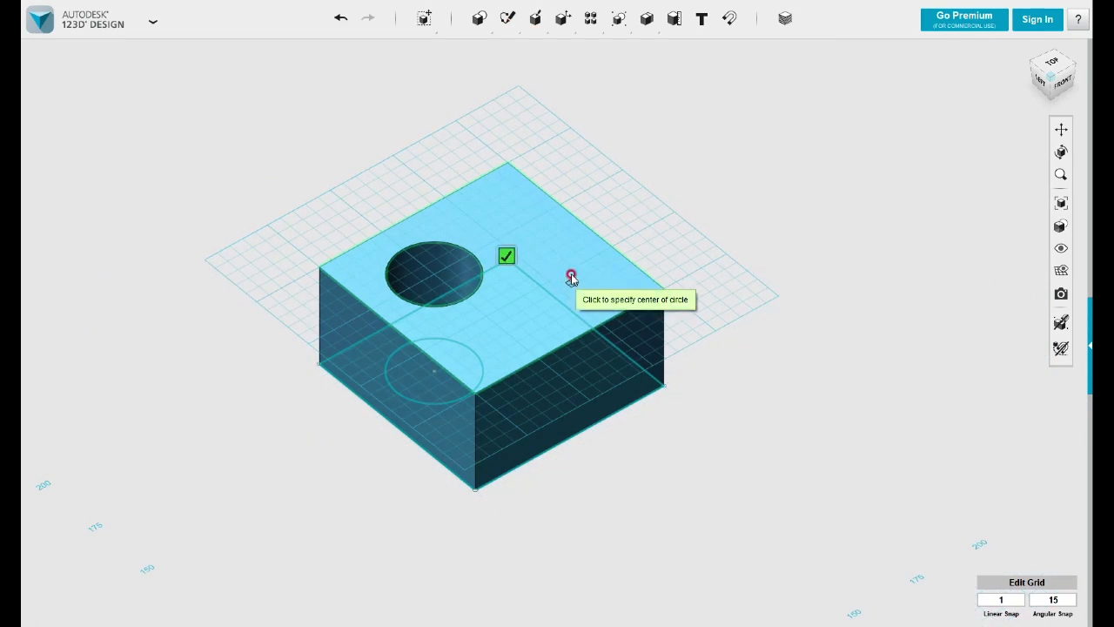
pyautogui.click(570, 271)
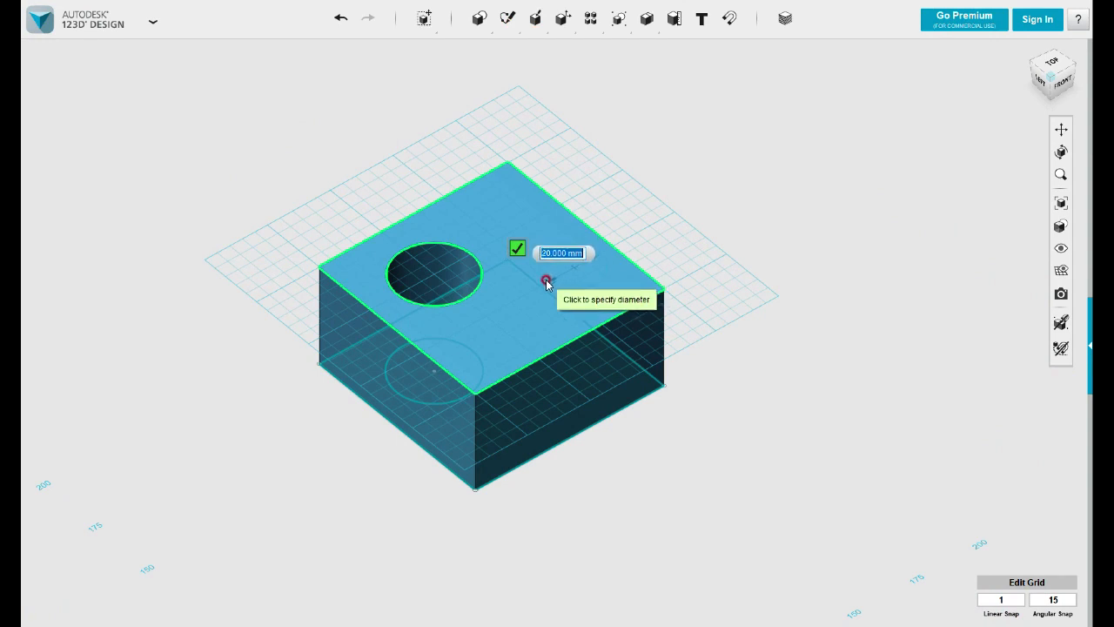
pyautogui.click(543, 286)
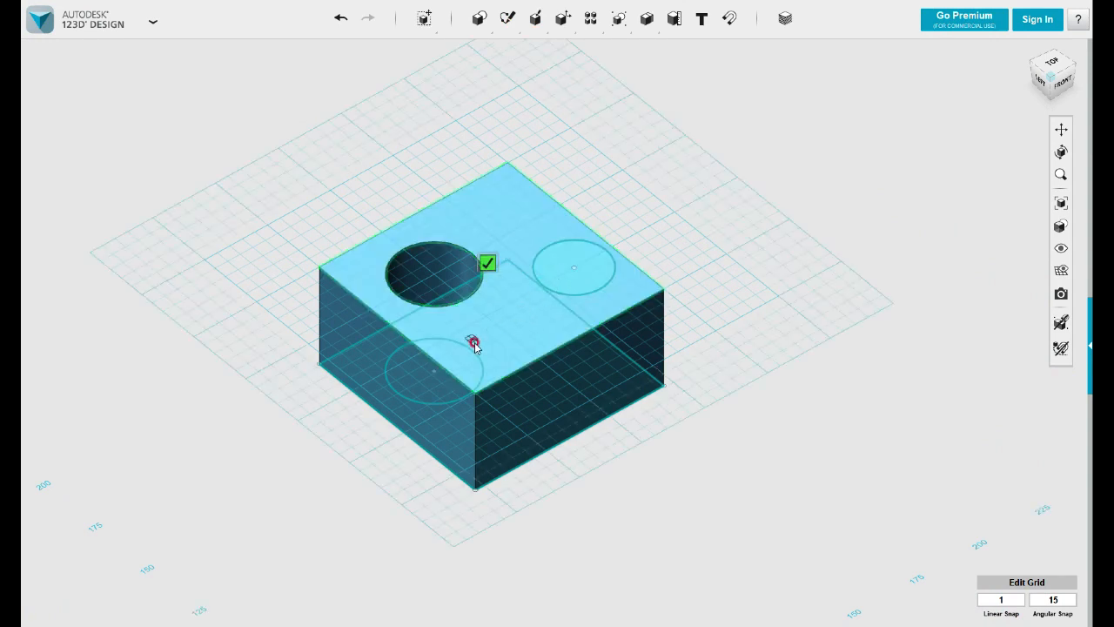
pyautogui.click(503, 328)
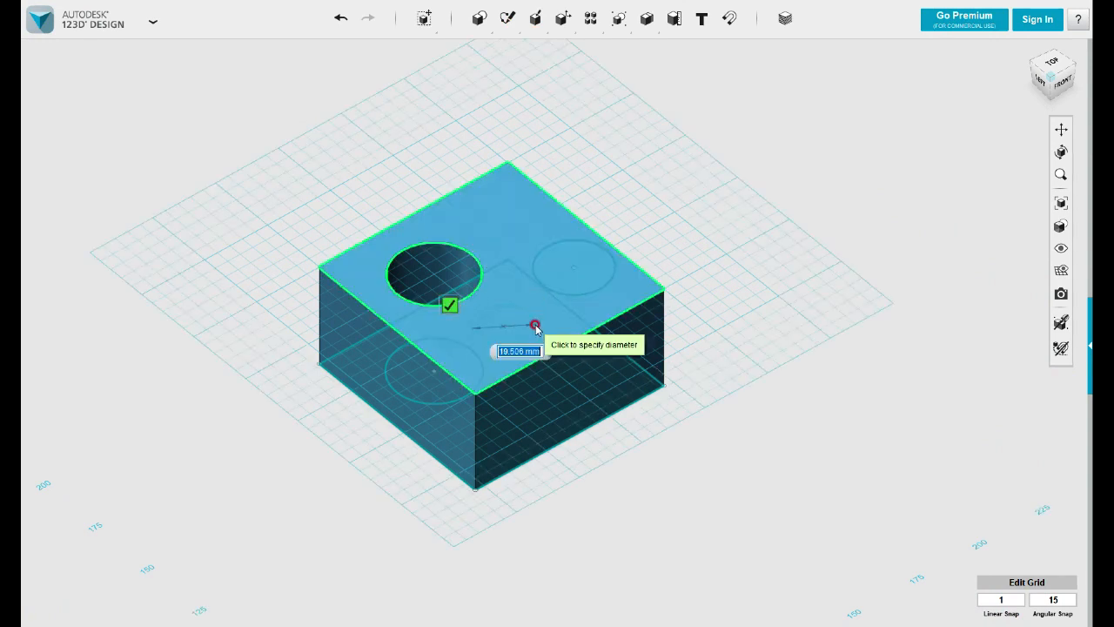
pyautogui.click(534, 320)
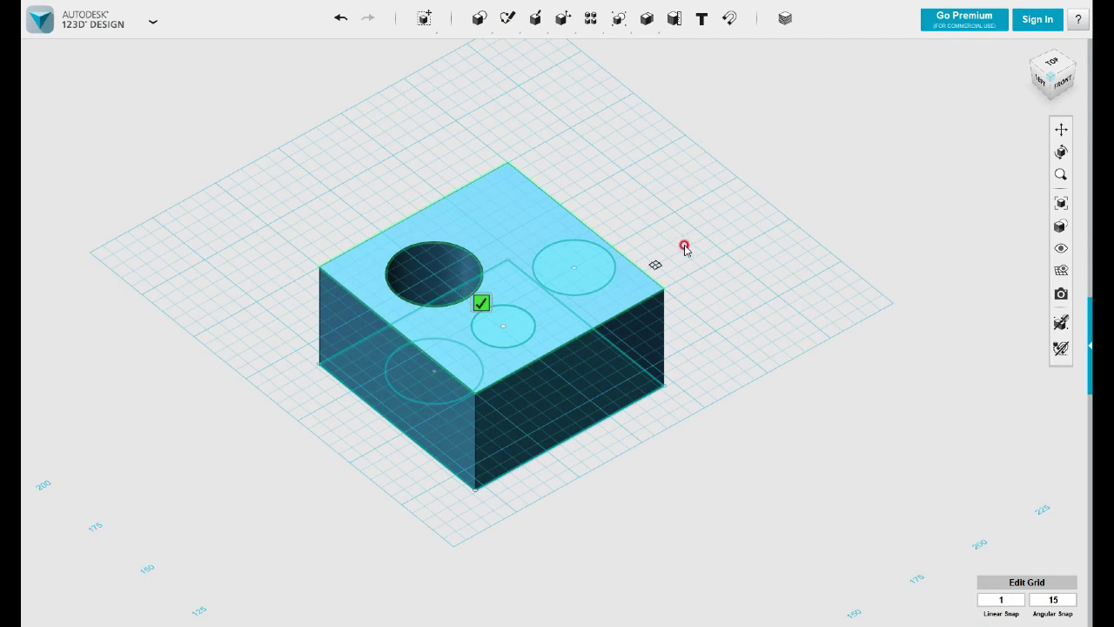
pyautogui.click(501, 213)
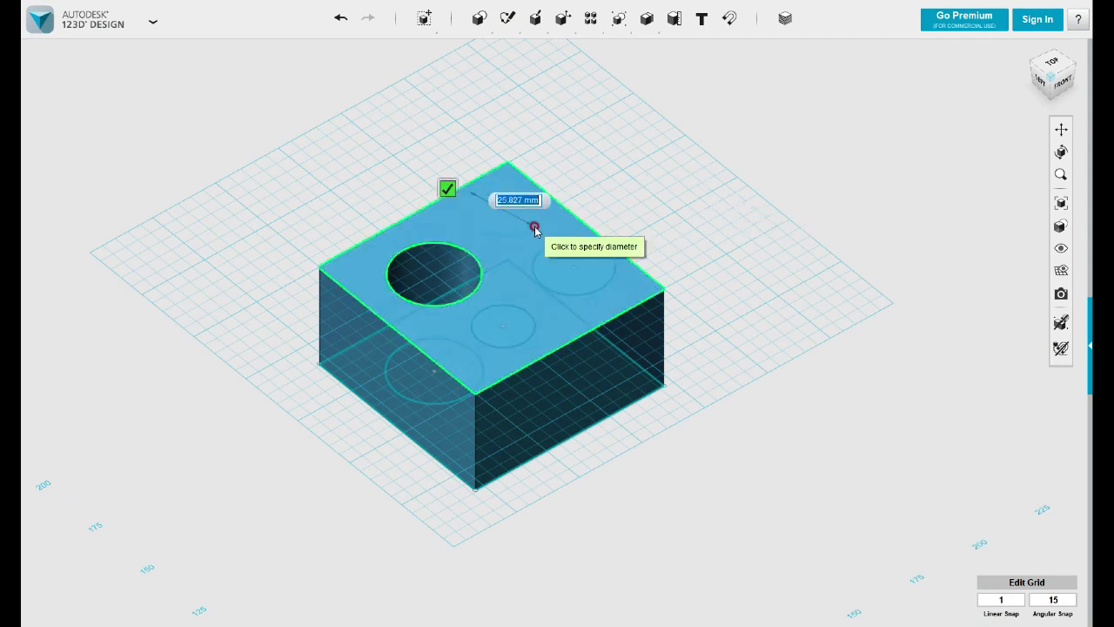
pyautogui.click(528, 224)
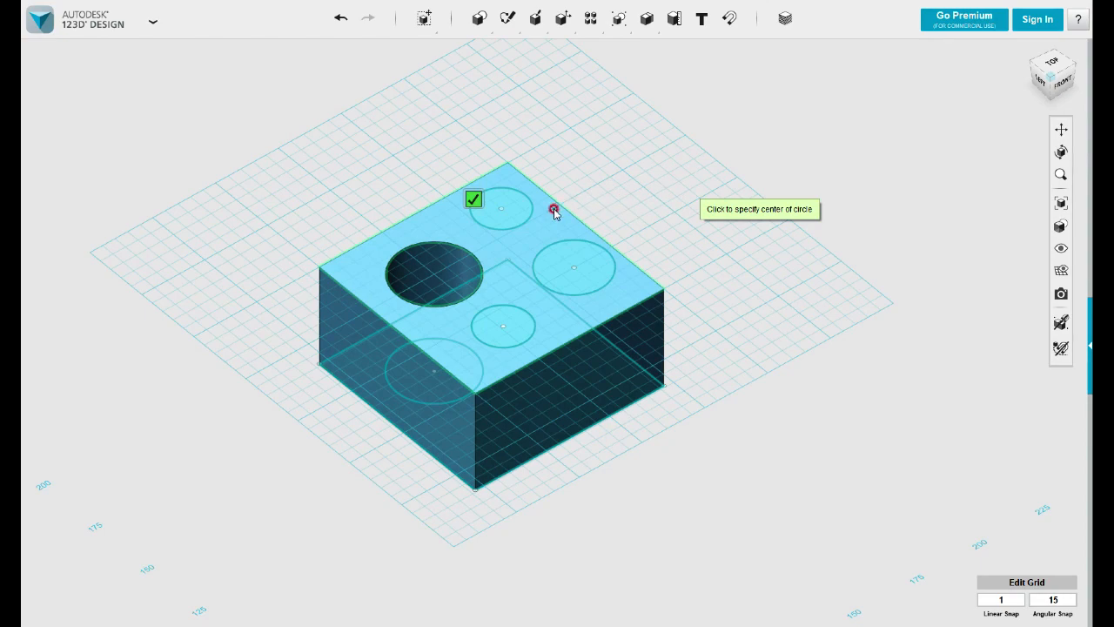
pyautogui.click(473, 199)
# Extrude the circle nearest the block's rear corner upward by 27 mm
pyautogui.moveTo(713, 236)
pyautogui.mouseDown(button='right')
pyautogui.moveTo(664, 203)
pyautogui.moveTo(589, 206)
pyautogui.moveTo(769, 227)
pyautogui.moveTo(728, 228)
pyautogui.mouseUp(button='right')
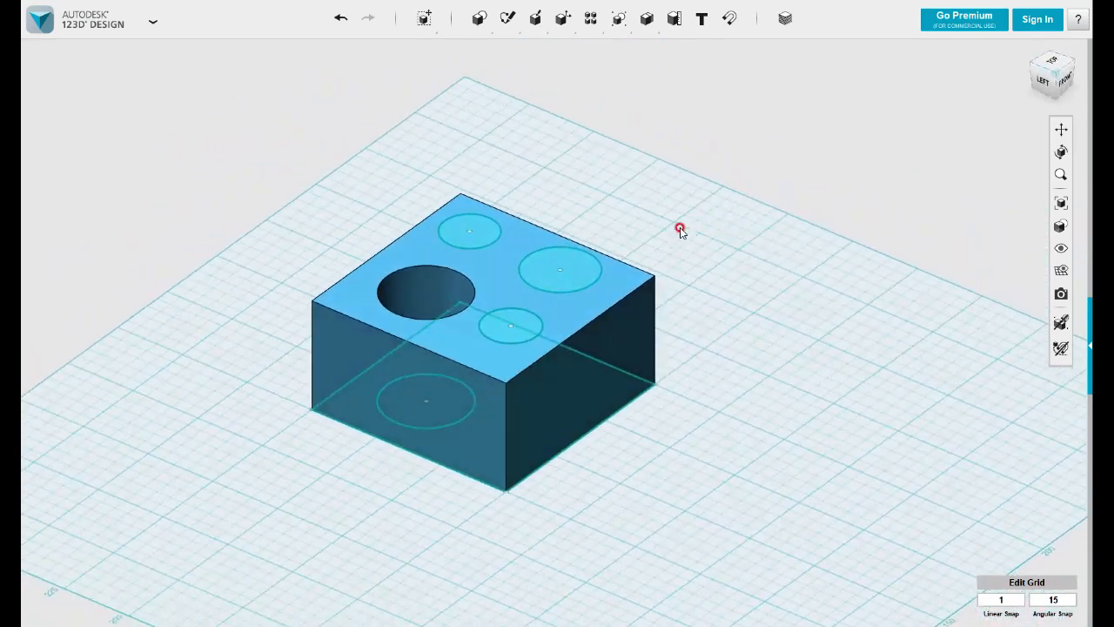
pyautogui.click(485, 233)
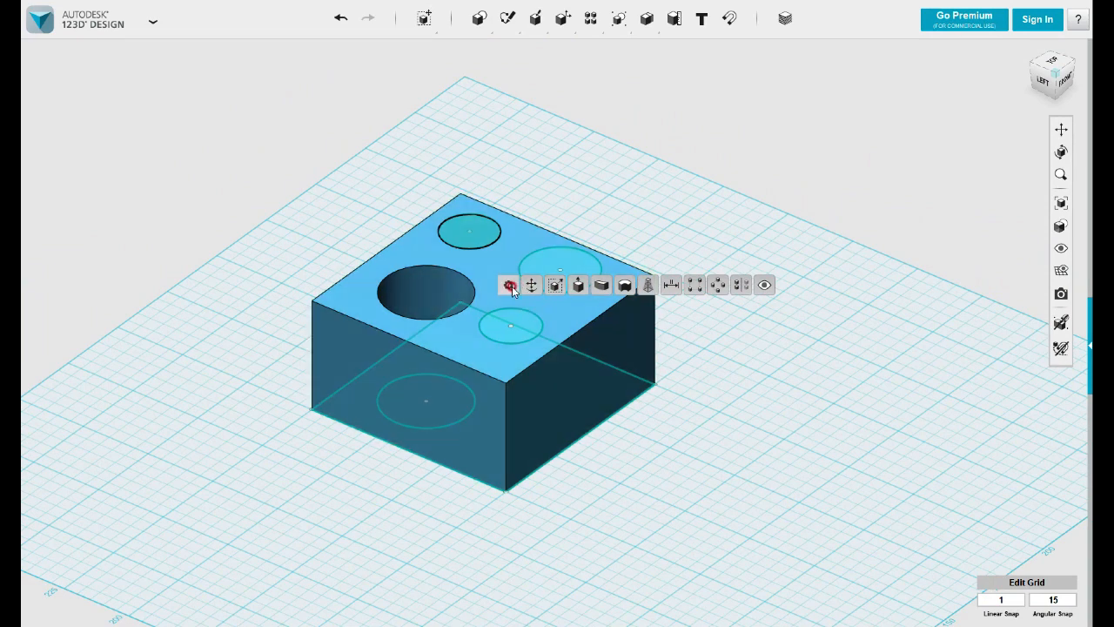
pyautogui.click(578, 284)
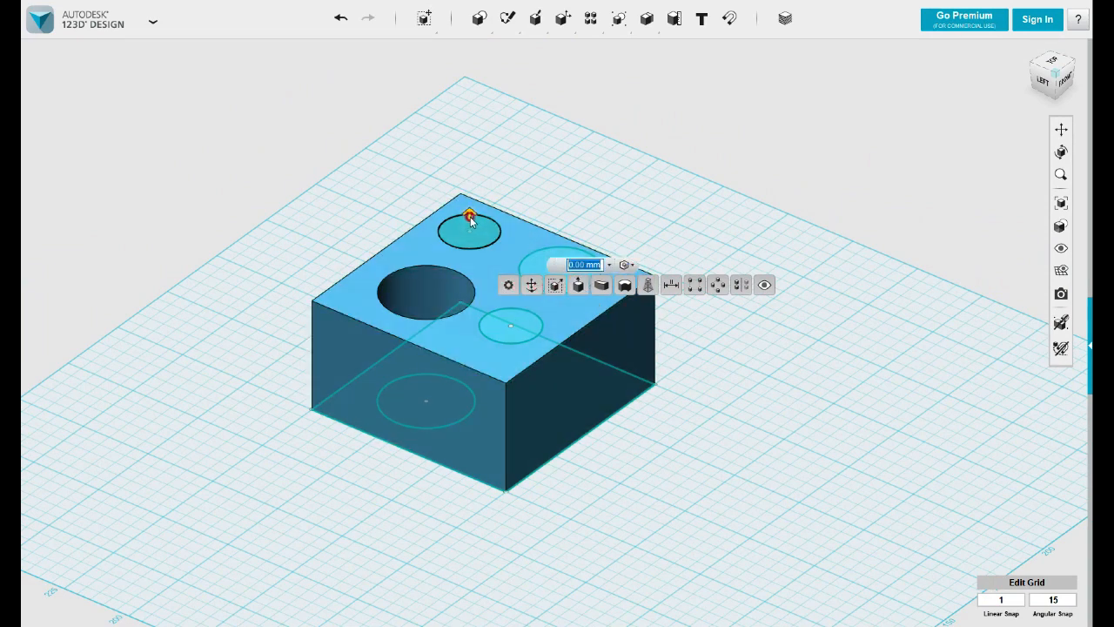
pyautogui.moveTo(470, 214); pyautogui.dragTo(477, 141)
pyautogui.scroll(1, 522, 177)
pyautogui.moveTo(522, 177); pyautogui.dragTo(523, 222, button='middle')
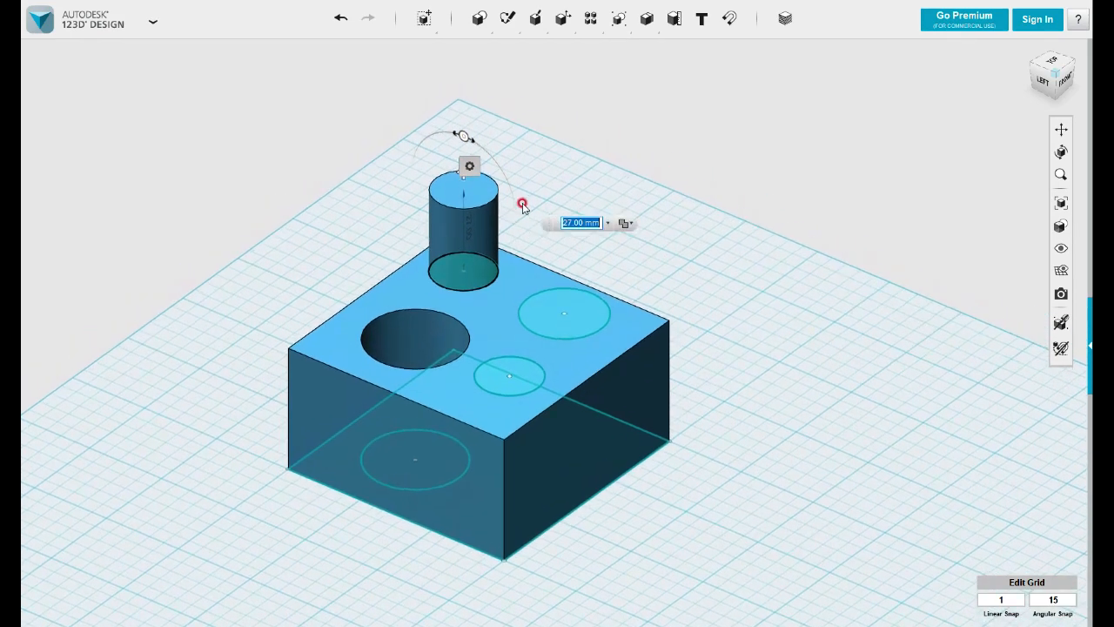
# Set the 27 mm cylinder extrusion to create a new solid, and finish it
pyautogui.click(625, 225)
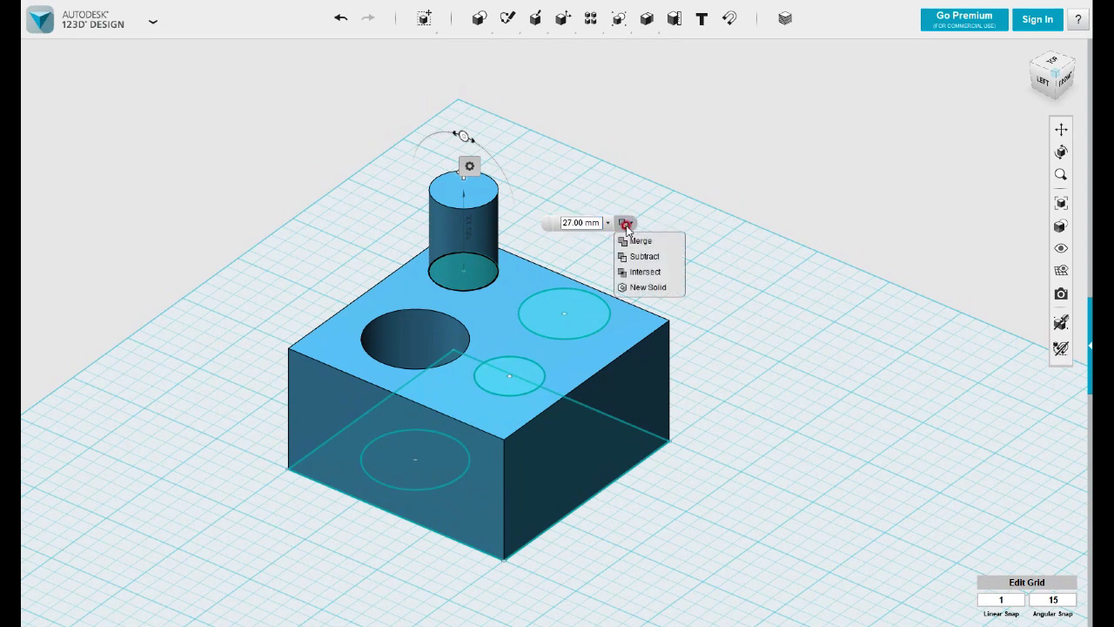
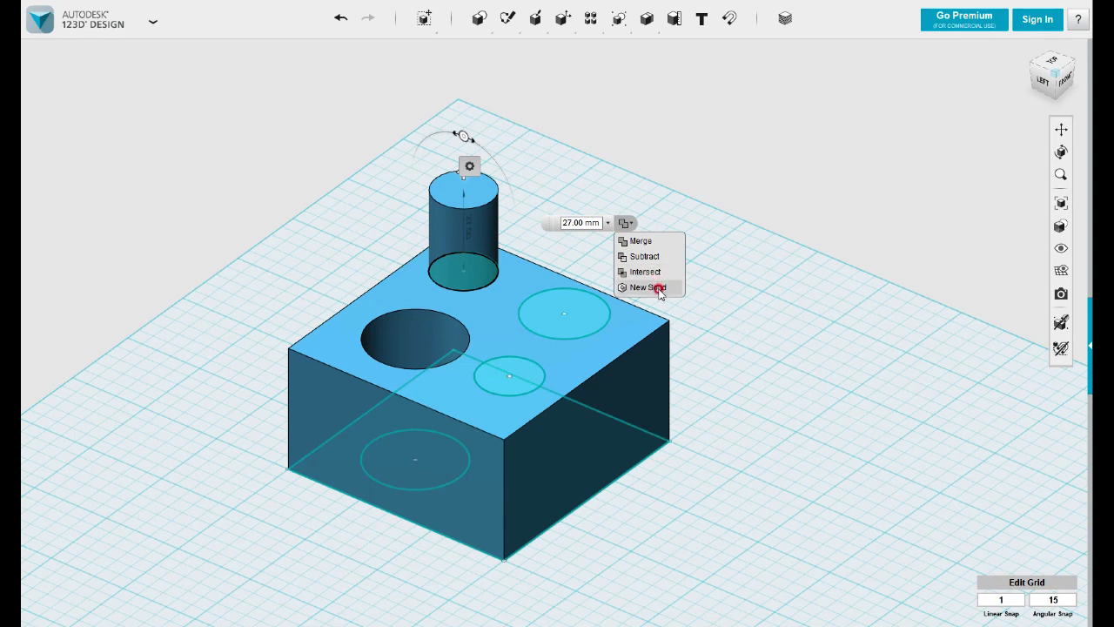
pyautogui.click(655, 243)
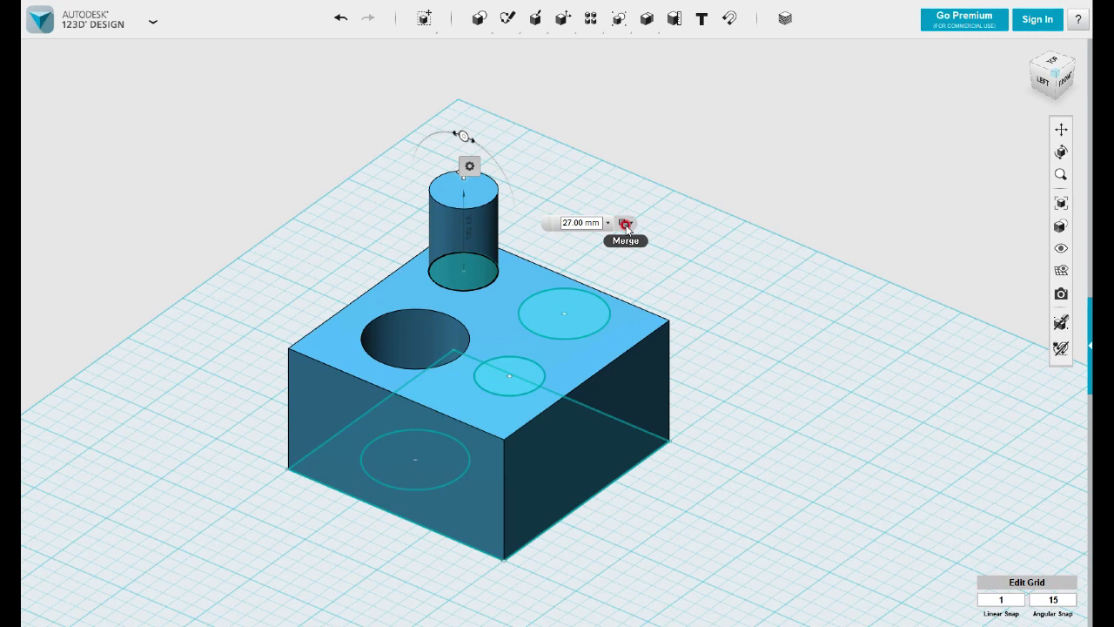
pyautogui.click(626, 224)
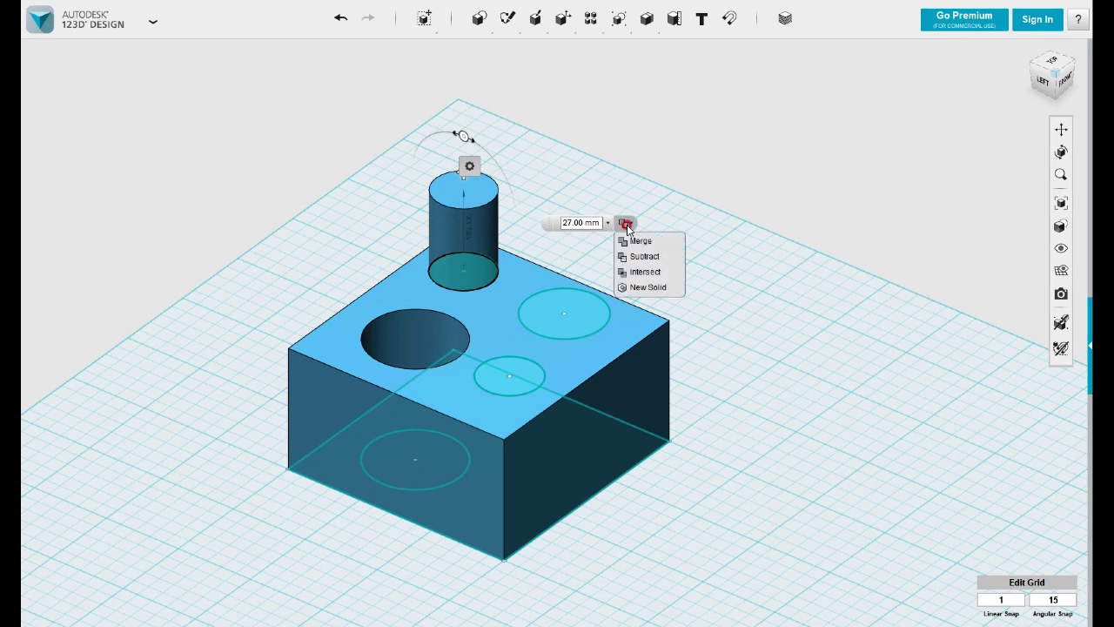
pyautogui.click(654, 288)
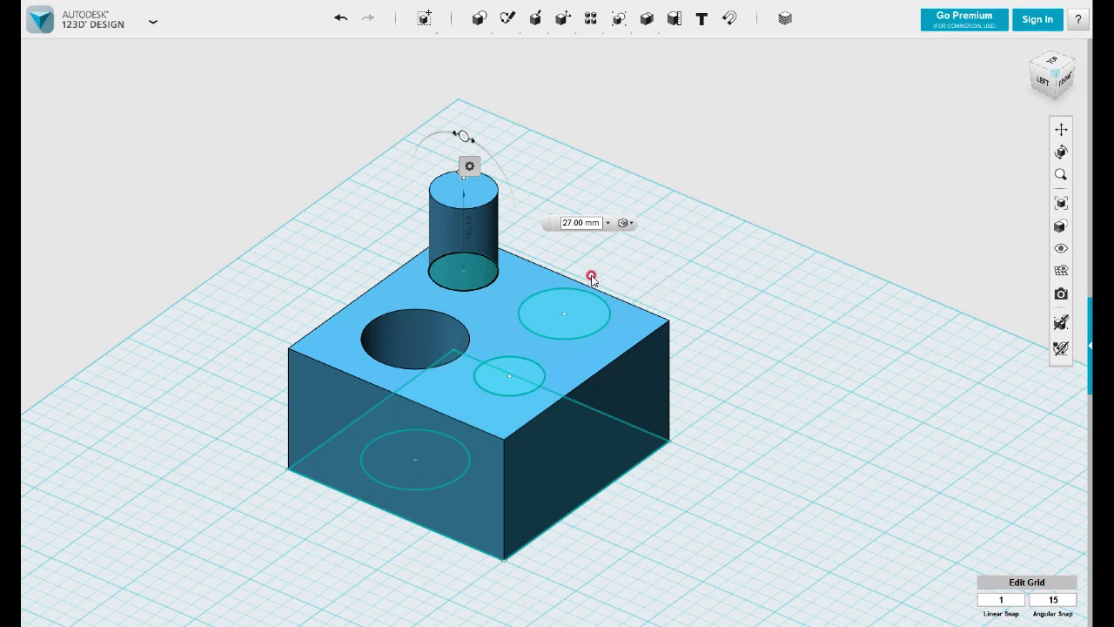
pyautogui.click(497, 325)
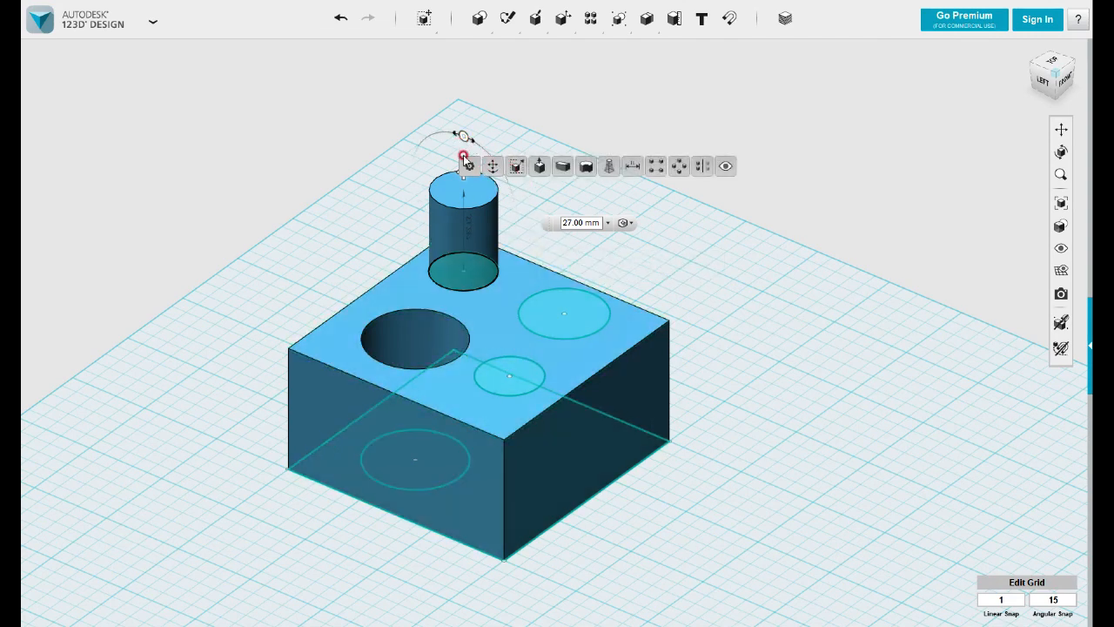
pyautogui.click(534, 199)
# Move the separate cylinder off the block, and undo that move
pyautogui.click(473, 217)
pyautogui.moveTo(682, 251); pyautogui.dragTo(657, 263, button='right')
pyautogui.moveTo(463, 265); pyautogui.dragTo(356, 204)
pyautogui.click(358, 207)
pyautogui.hotkey('ctrl', 'z')
pyautogui.click(583, 303)
pyautogui.click(668, 287)
# Extrude the largest circle on the top face upward by 36 mm, merging it with the block
pyautogui.scroll(-5, 692, 287)
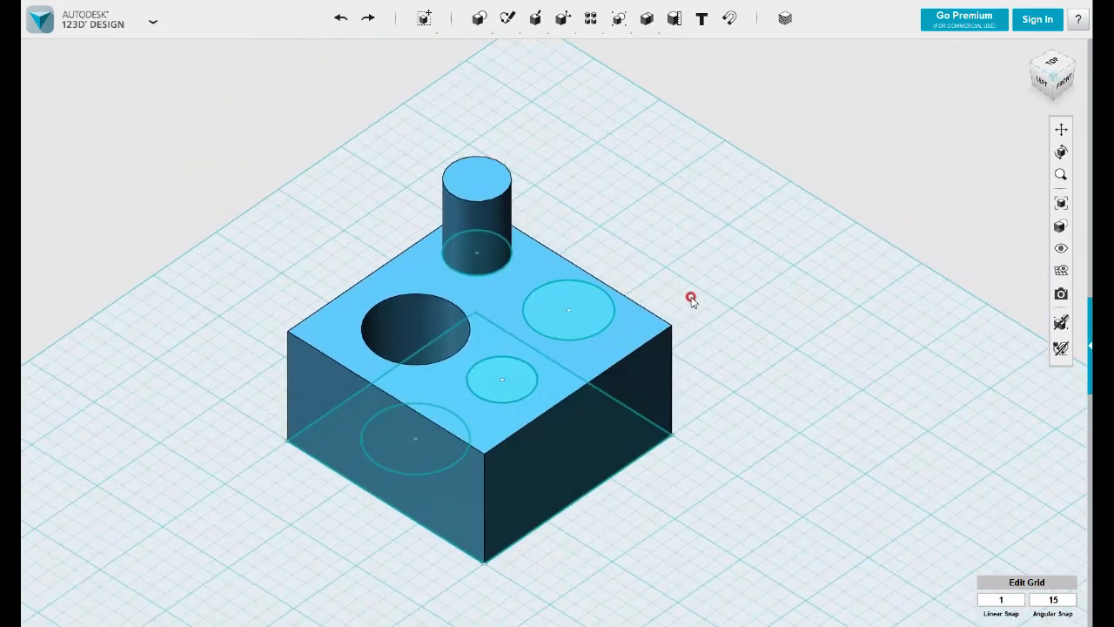
pyautogui.moveTo(692, 369); pyautogui.dragTo(629, 331, button='right')
pyautogui.scroll(5, 643, 245)
pyautogui.moveTo(645, 246); pyautogui.dragTo(626, 234, button='right')
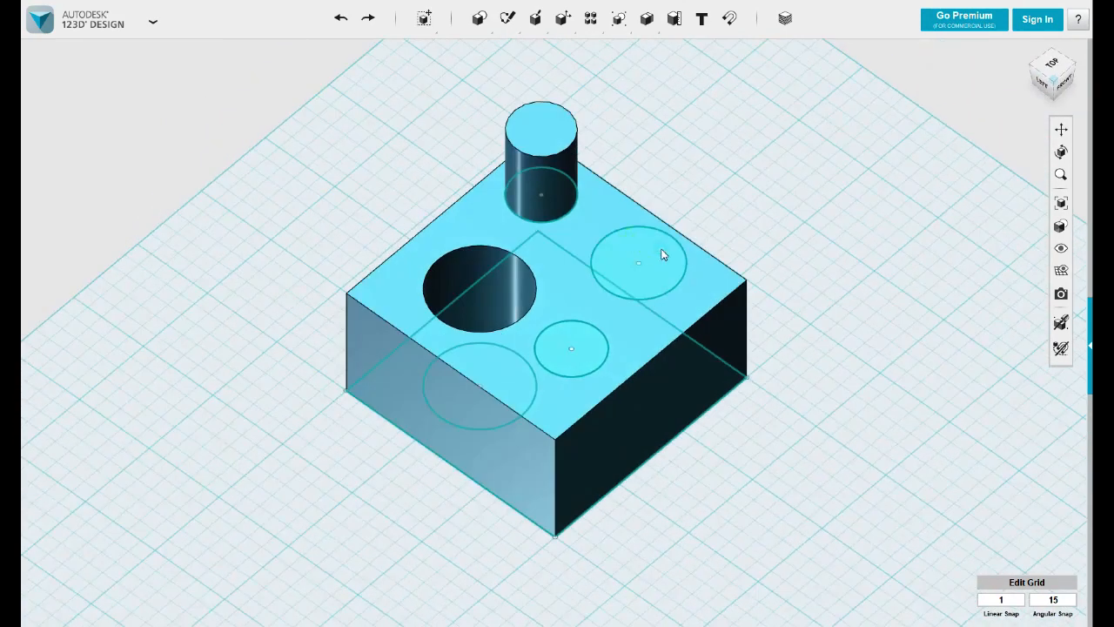
pyautogui.click(662, 286)
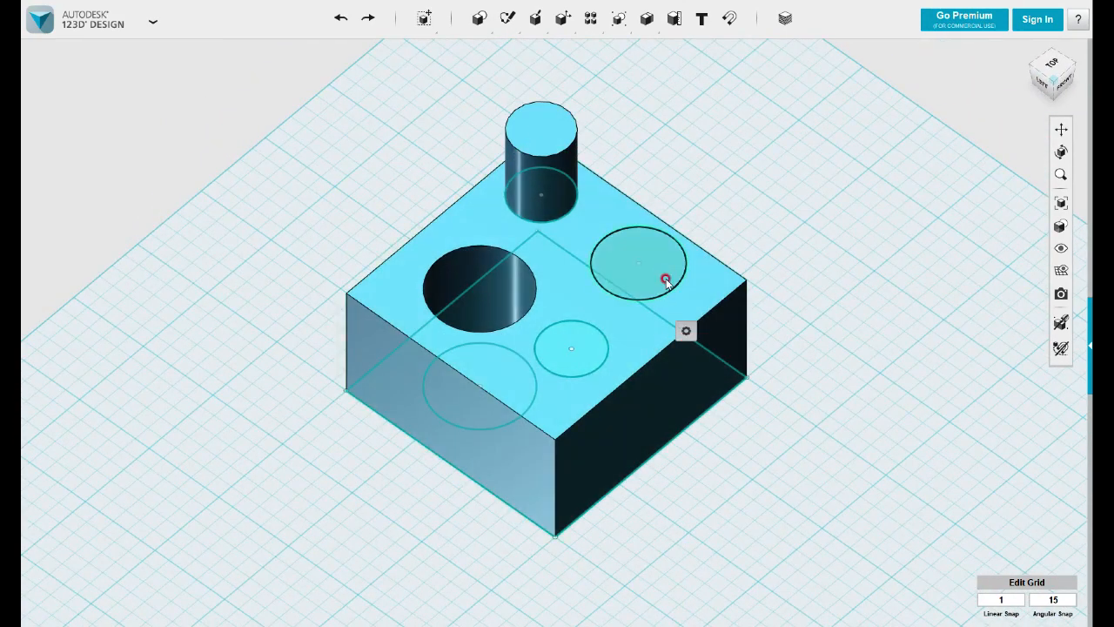
pyautogui.moveTo(686, 331)
pyautogui.click(758, 332)
pyautogui.moveTo(639, 248); pyautogui.dragTo(638, 170)
pyautogui.click(801, 209)
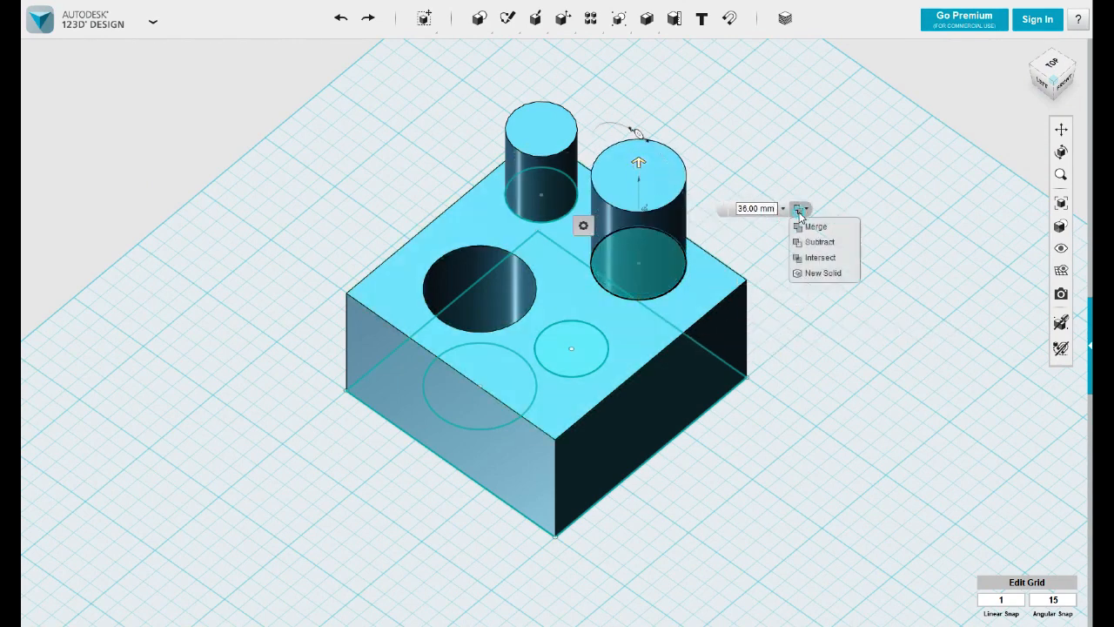
pyautogui.click(805, 231)
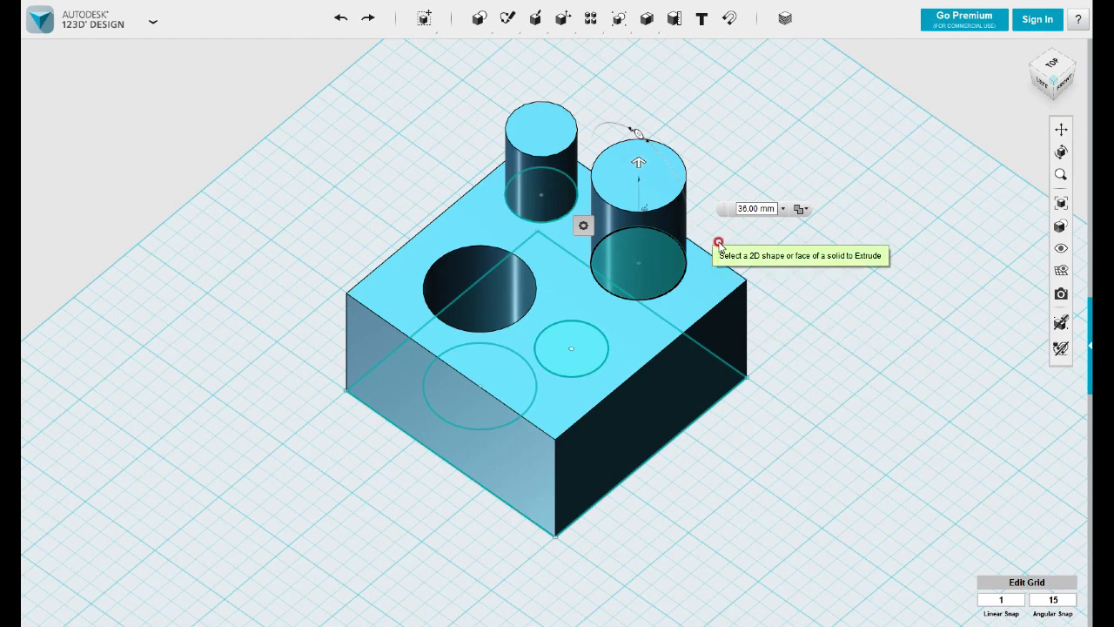
pyautogui.click(852, 203)
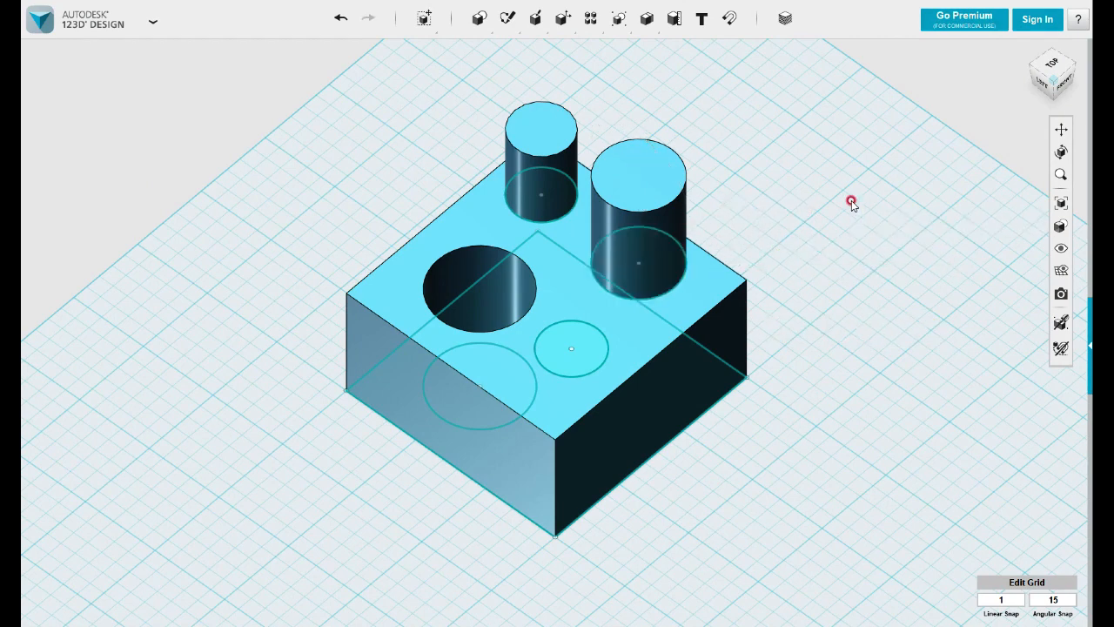
# Move the block together with its merged cylinder across the grid, and undo that move
pyautogui.click(661, 201)
pyautogui.moveTo(662, 201); pyautogui.dragTo(728, 462, button='right')
pyautogui.click(877, 319)
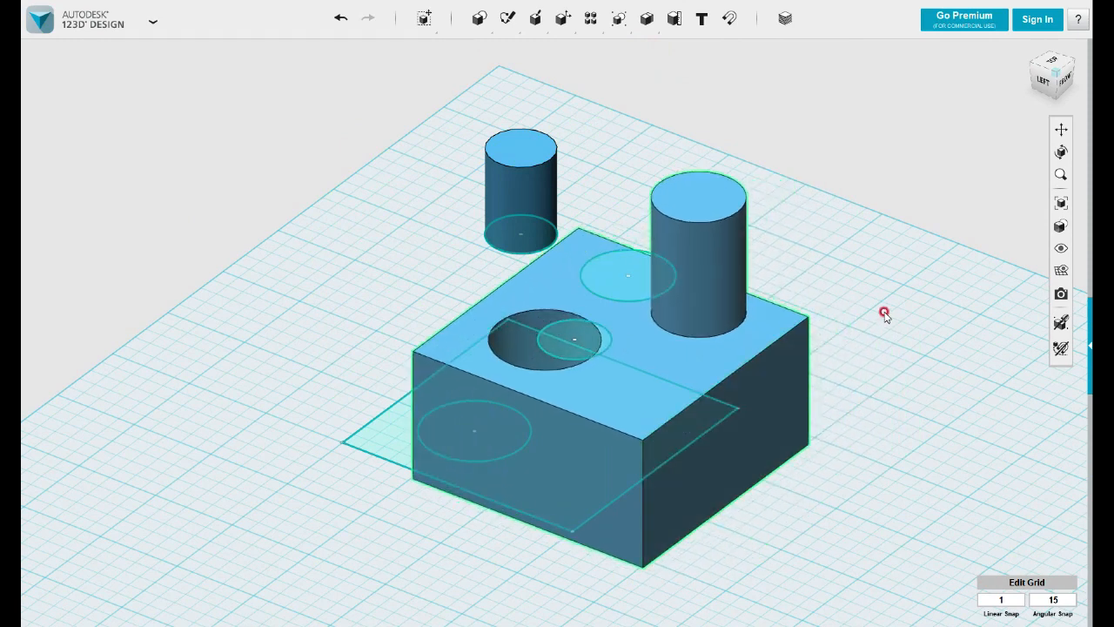
pyautogui.hotkey('ctrl', 'z')
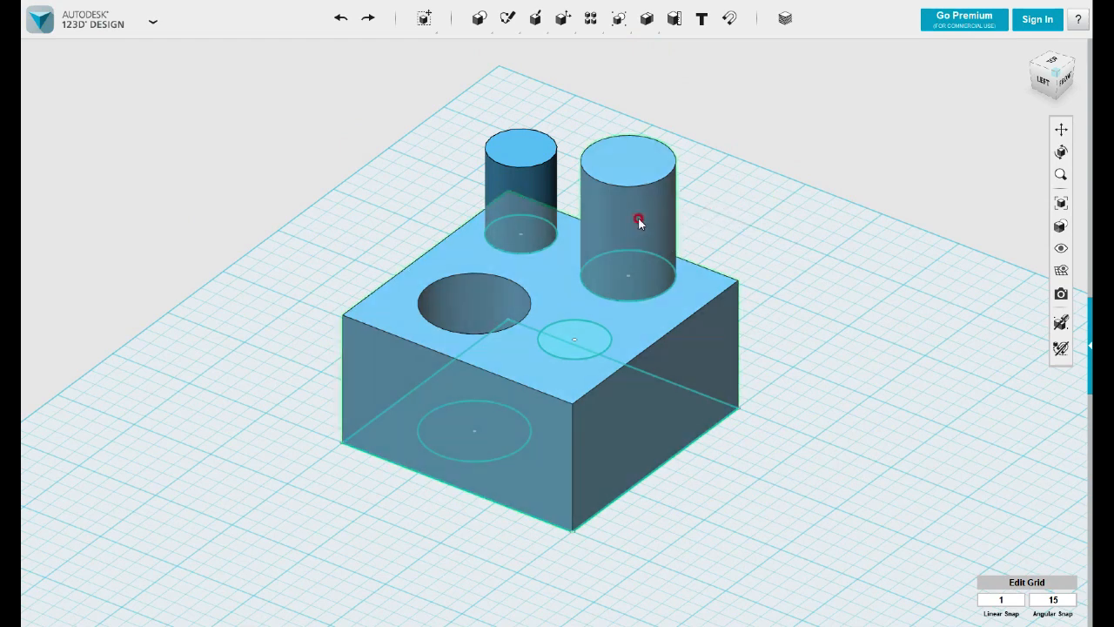
# Delete the block, both cylinders and all the sketches from the grid
pyautogui.moveTo(696, 217); pyautogui.dragTo(799, 275, button='right')
pyautogui.moveTo(729, 209); pyautogui.dragTo(635, 200, button='right')
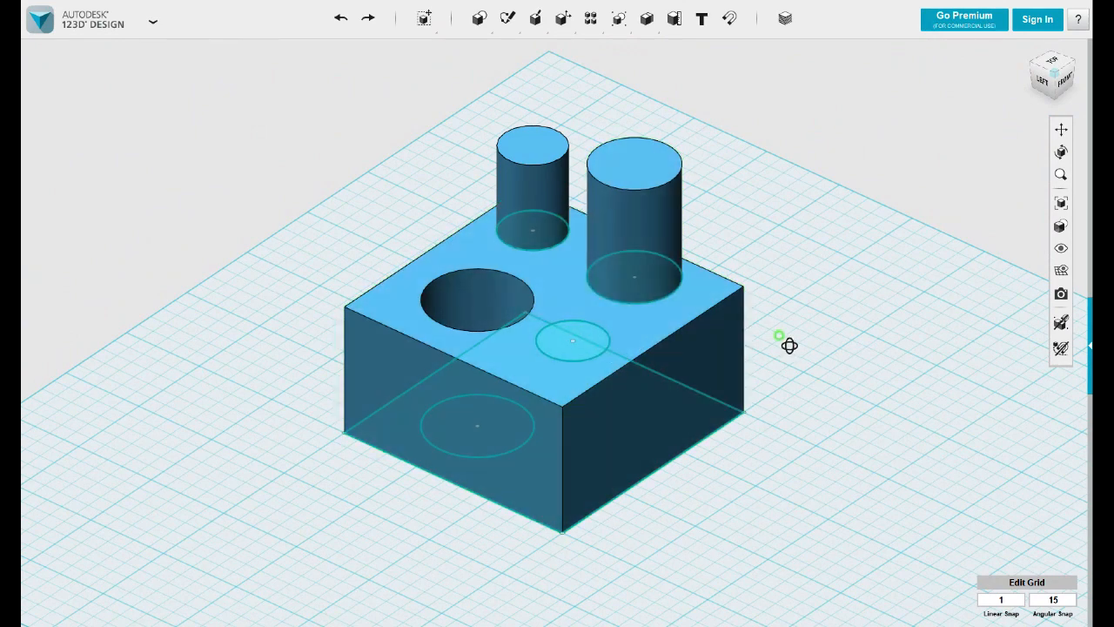
pyautogui.moveTo(786, 340); pyautogui.dragTo(808, 363, button='right')
pyautogui.moveTo(757, 445); pyautogui.dragTo(298, 160)
pyautogui.press('Delete')
# Place a box primitive with length, width and height of 20 on the empty grid and select it
pyautogui.moveTo(476, 27)
pyautogui.click(484, 51)
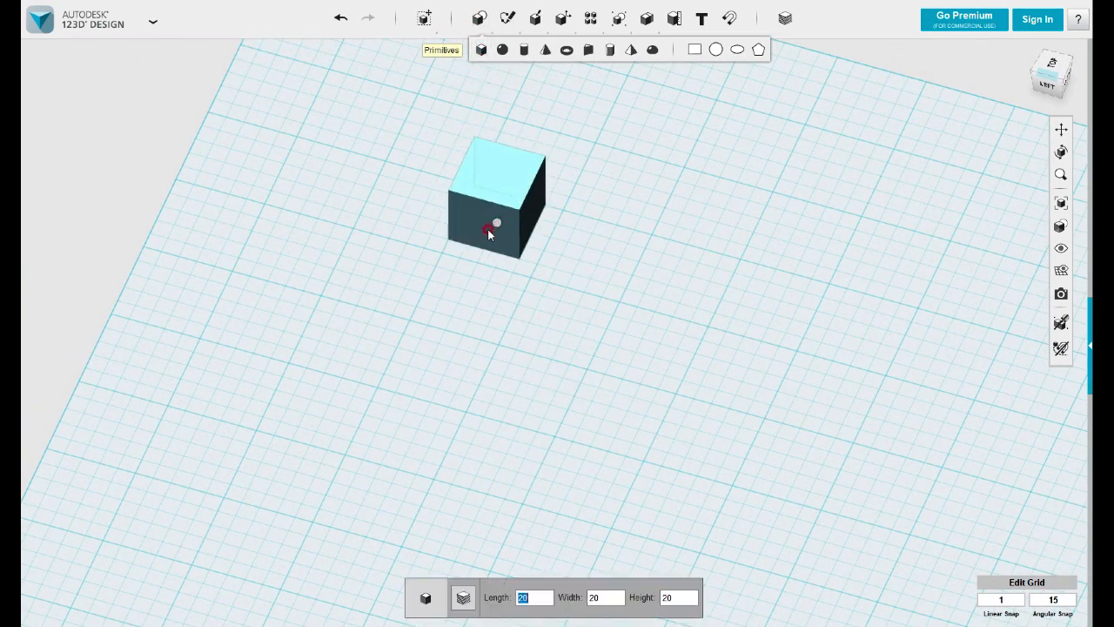
pyautogui.click(484, 237)
pyautogui.moveTo(564, 135); pyautogui.dragTo(549, 199, button='right')
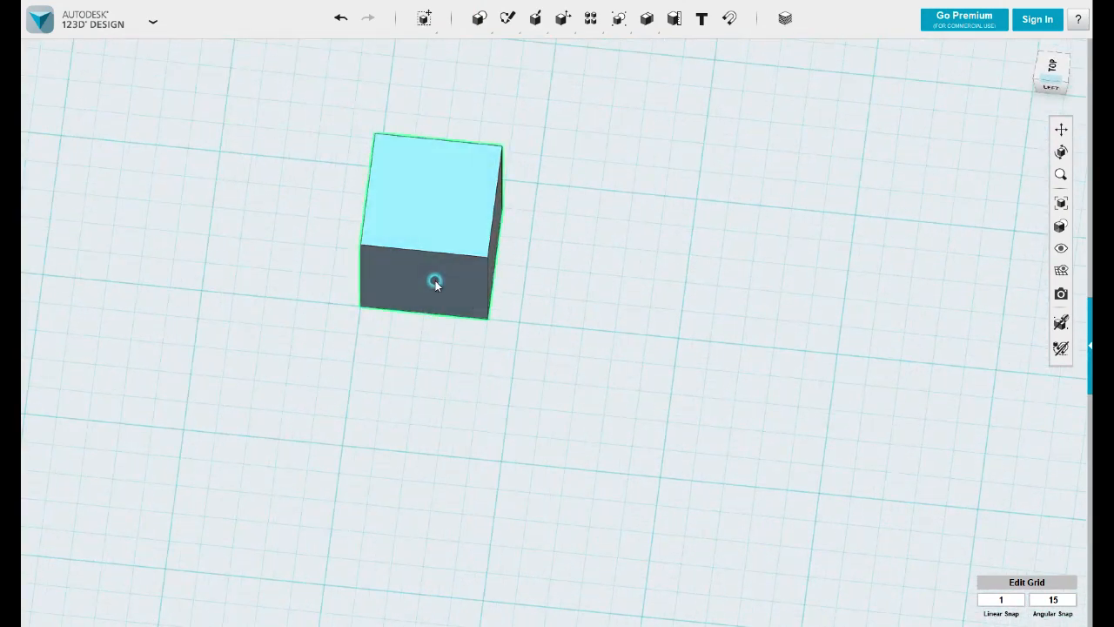
pyautogui.click(428, 251)
pyautogui.moveTo(428, 251); pyautogui.dragTo(510, 318, button='right')
pyautogui.moveTo(497, 385)
pyautogui.mouseDown(button='right')
pyautogui.moveTo(542, 368)
pyautogui.moveTo(510, 378)
pyautogui.moveTo(507, 403)
pyautogui.mouseUp(button='right')
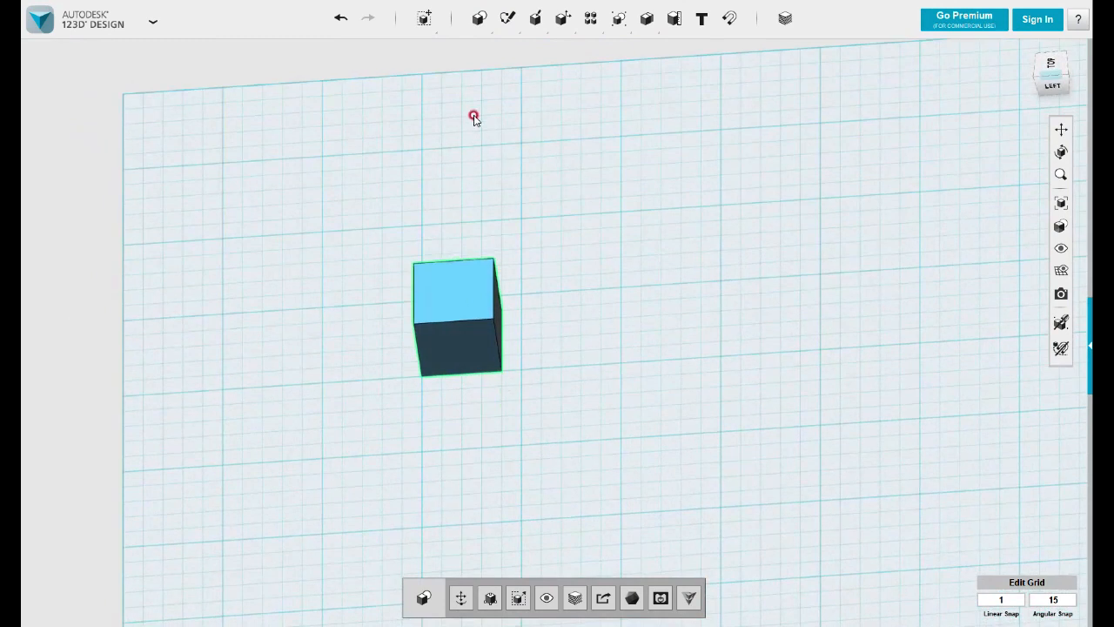
# Sketch a small rectangle on the box's top face, starting near one of its corners
pyautogui.moveTo(507, 19)
pyautogui.click(510, 51)
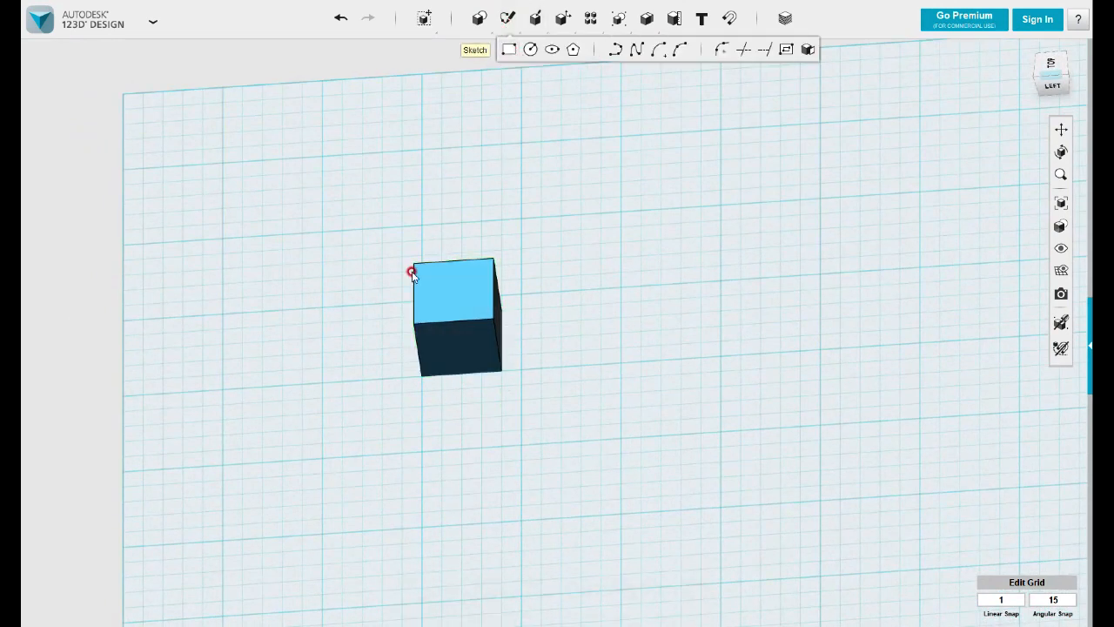
pyautogui.click(421, 275)
pyautogui.click(421, 276)
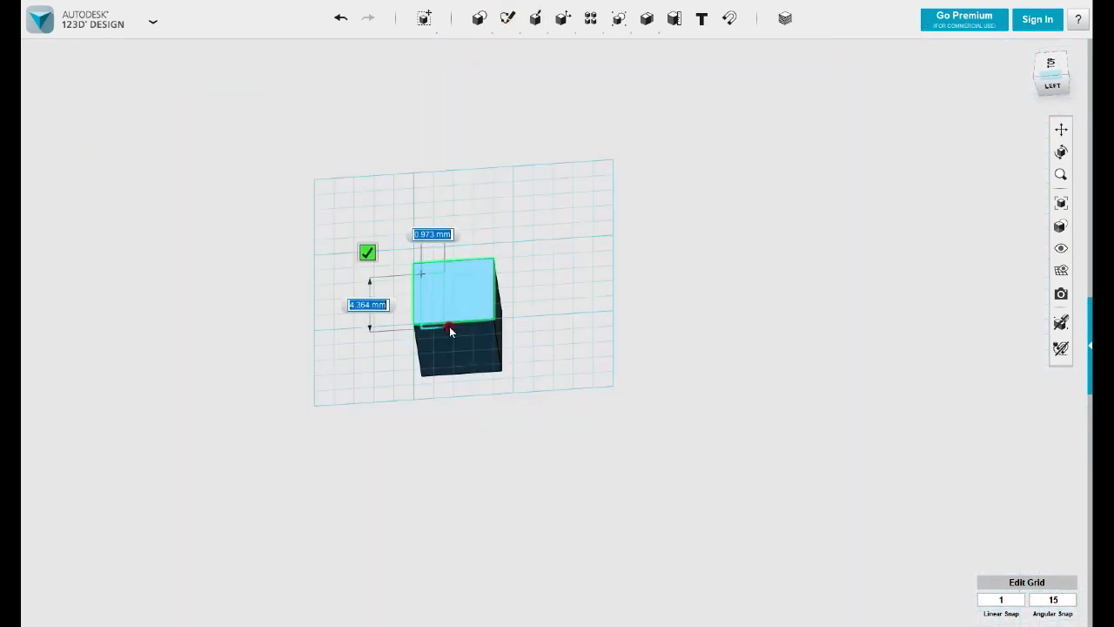
pyautogui.click(458, 312)
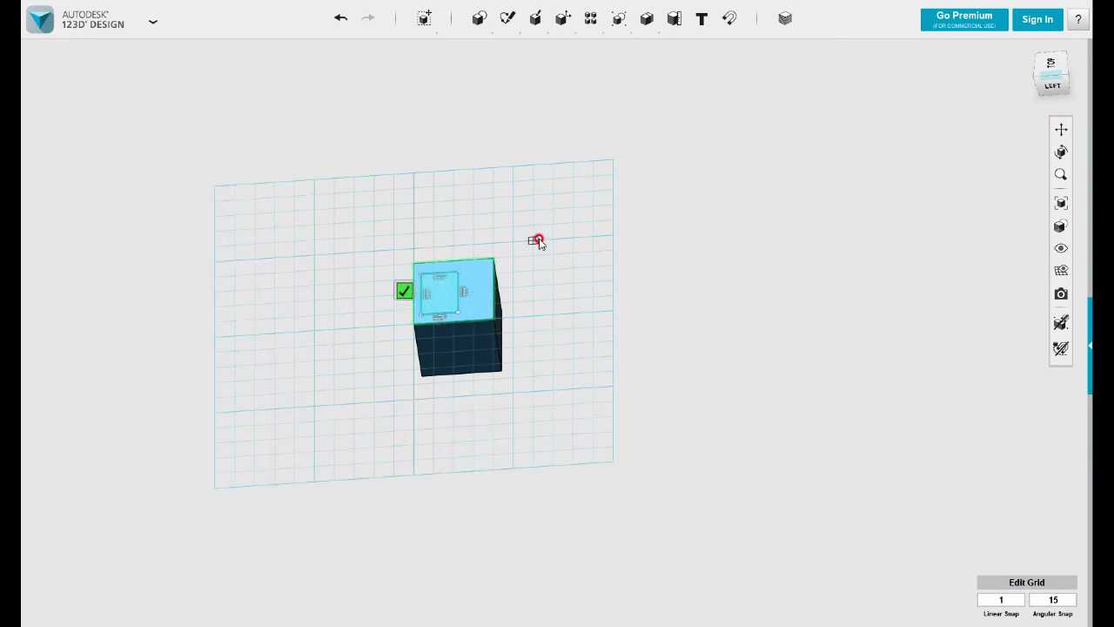
pyautogui.press('Escape')
# Extrude the rectangle sketch upward from the box's top face as a smaller upright block
pyautogui.click(440, 289)
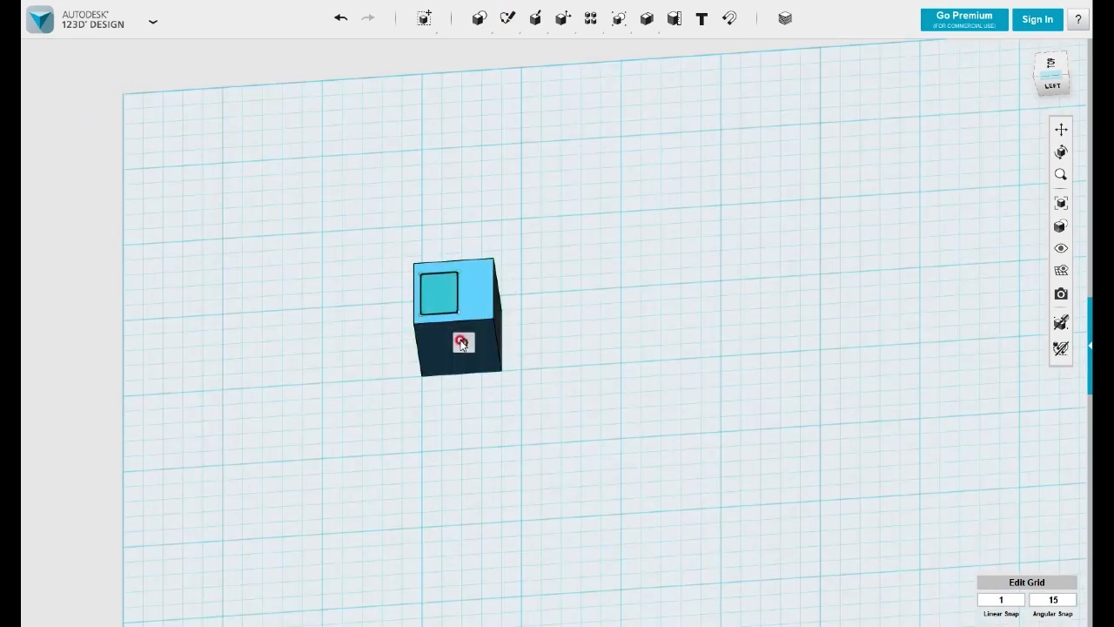
pyautogui.moveTo(435, 278); pyautogui.dragTo(438, 231)
pyautogui.click(502, 212)
pyautogui.moveTo(502, 212); pyautogui.dragTo(495, 341, button='right')
pyautogui.scroll(5, 509, 331)
# Sketch a circle on the box's top face so that it overlaps the edge of the upright block's footprint
pyautogui.moveTo(507, 19)
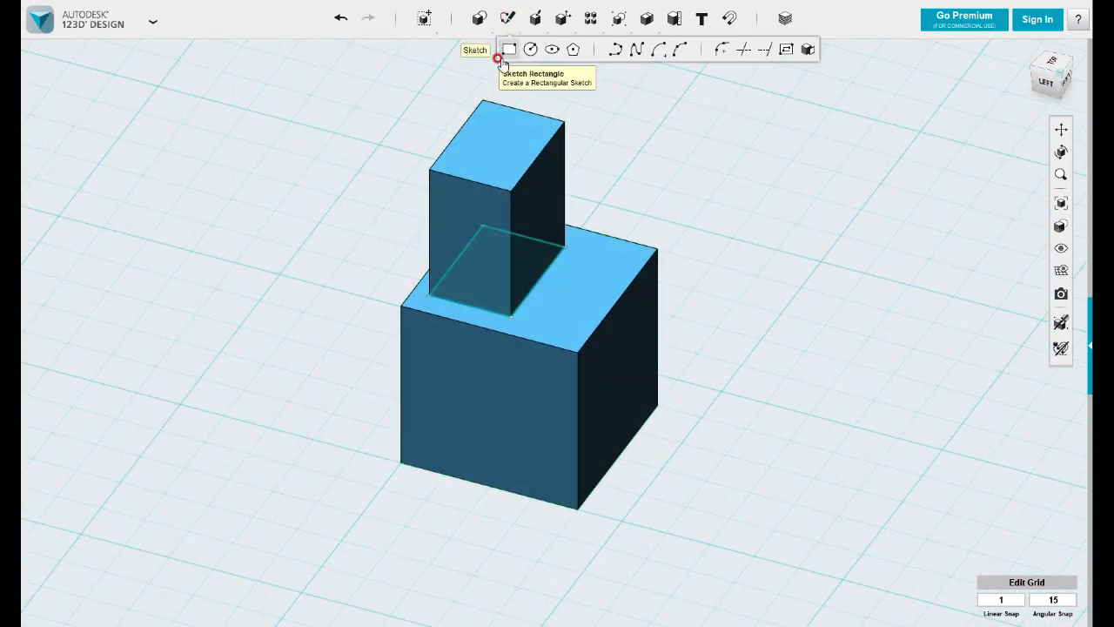
pyautogui.click(529, 49)
pyautogui.click(554, 285)
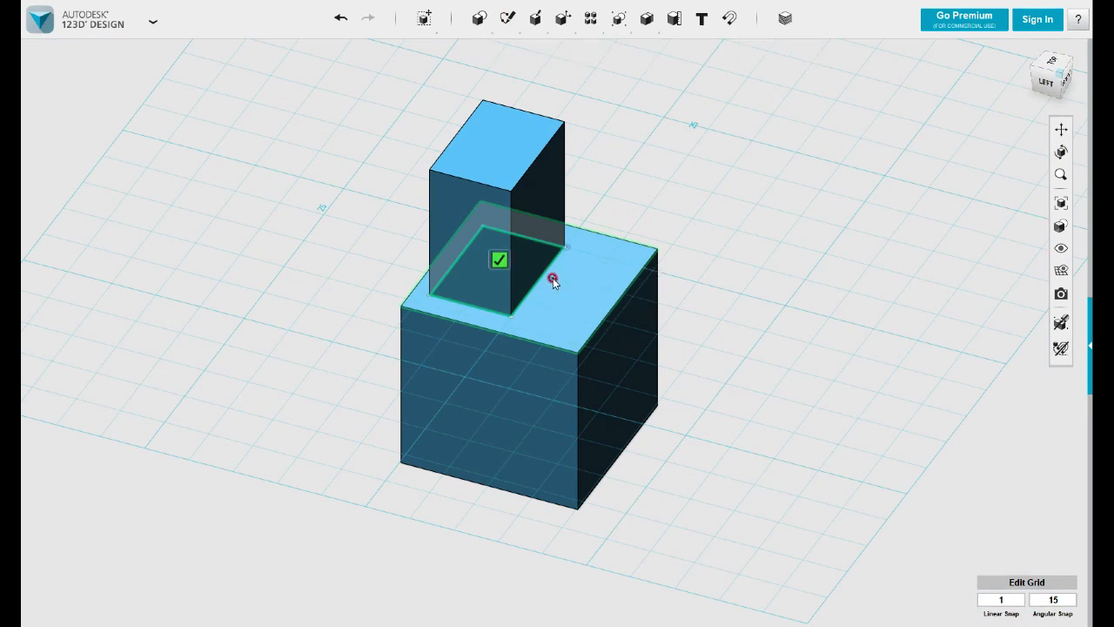
pyautogui.click(553, 277)
pyautogui.click(596, 288)
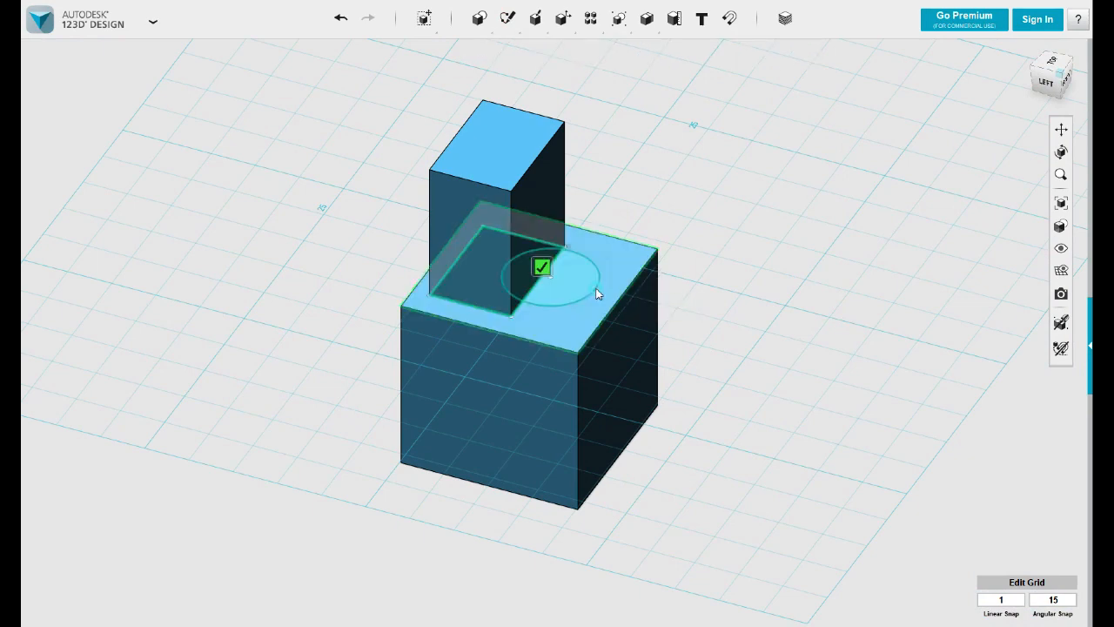
pyautogui.press('Escape')
# Extrude the circle upward by 22 mm with the Subtract option to cut the upright block, and undo that cut
pyautogui.moveTo(691, 283); pyautogui.dragTo(671, 294, button='right')
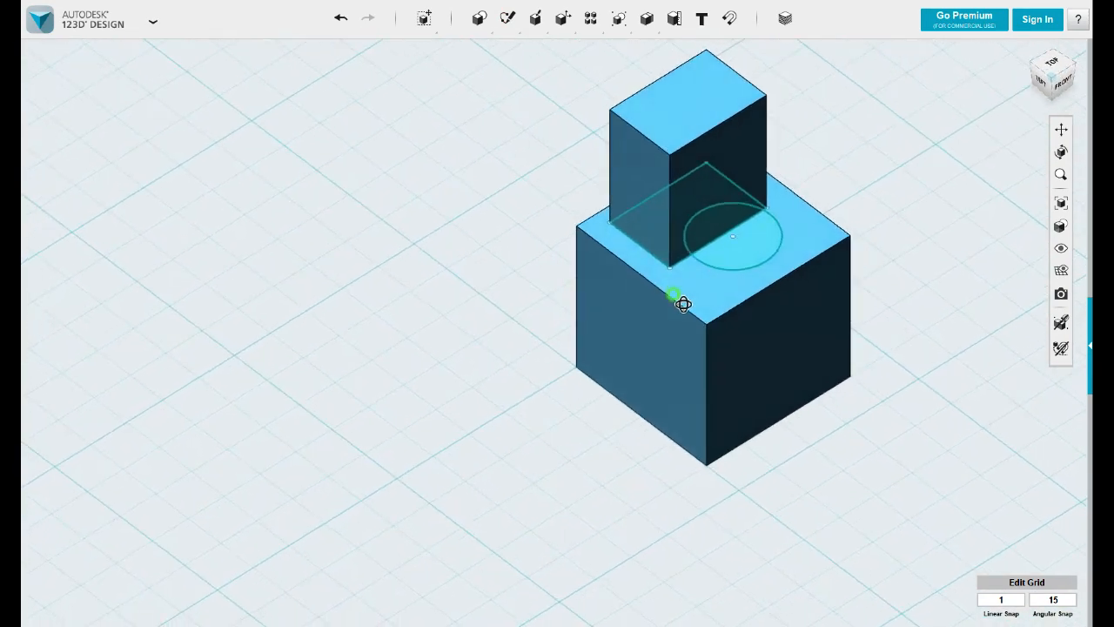
pyautogui.moveTo(623, 301)
pyautogui.mouseDown(button='middle')
pyautogui.moveTo(281, 366)
pyautogui.moveTo(396, 312)
pyautogui.mouseUp(button='middle')
pyautogui.click(533, 287)
pyautogui.moveTo(536, 324)
pyautogui.click(605, 324)
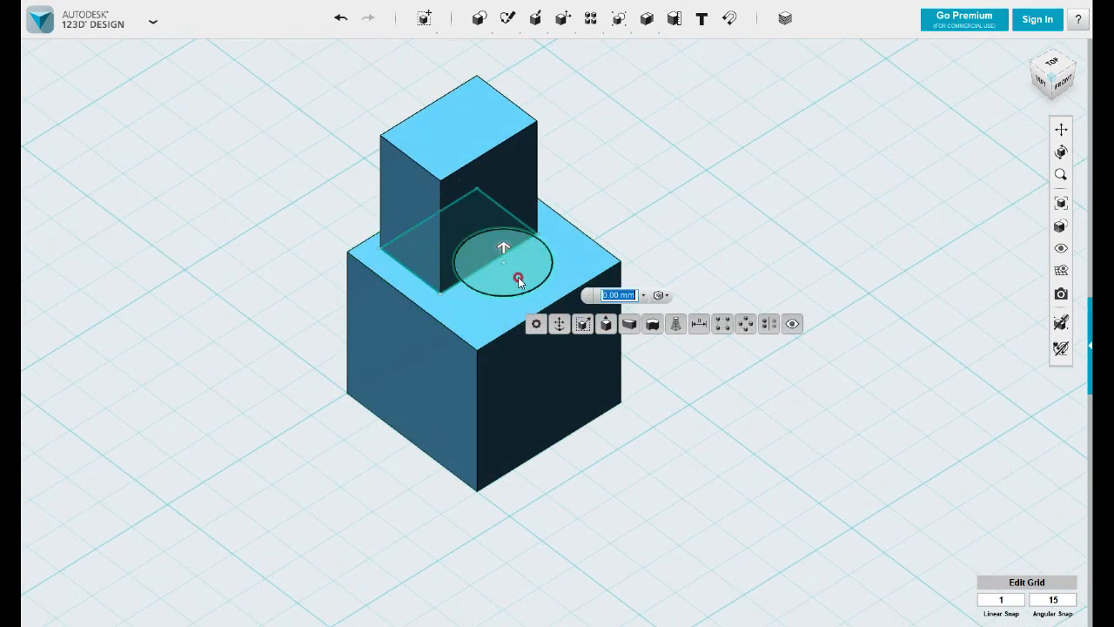
pyautogui.moveTo(505, 250); pyautogui.dragTo(510, 99)
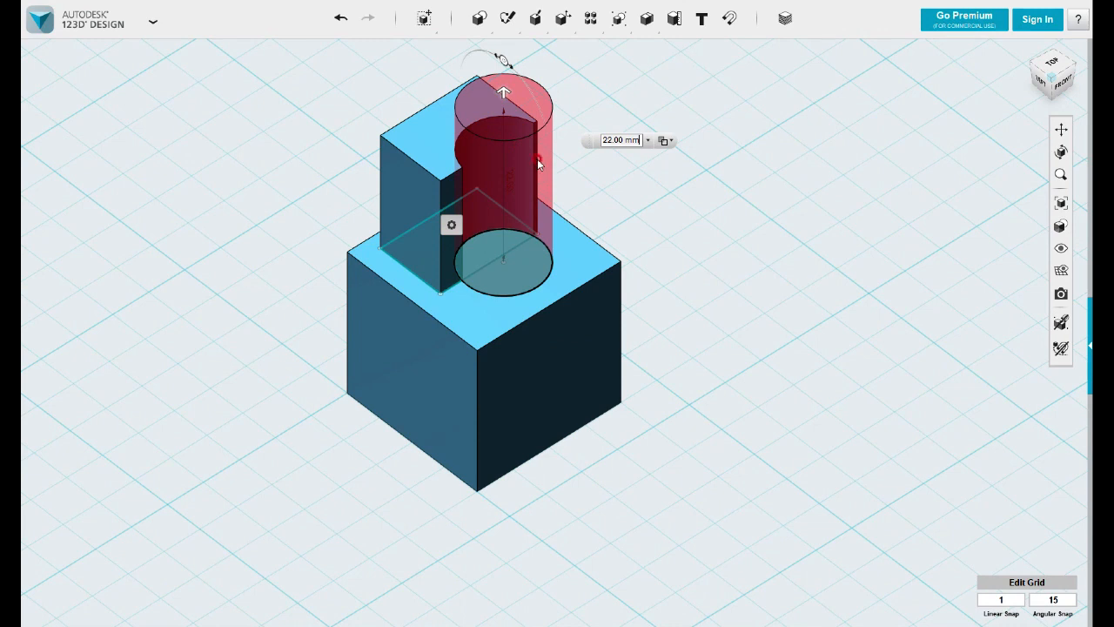
pyautogui.click(666, 142)
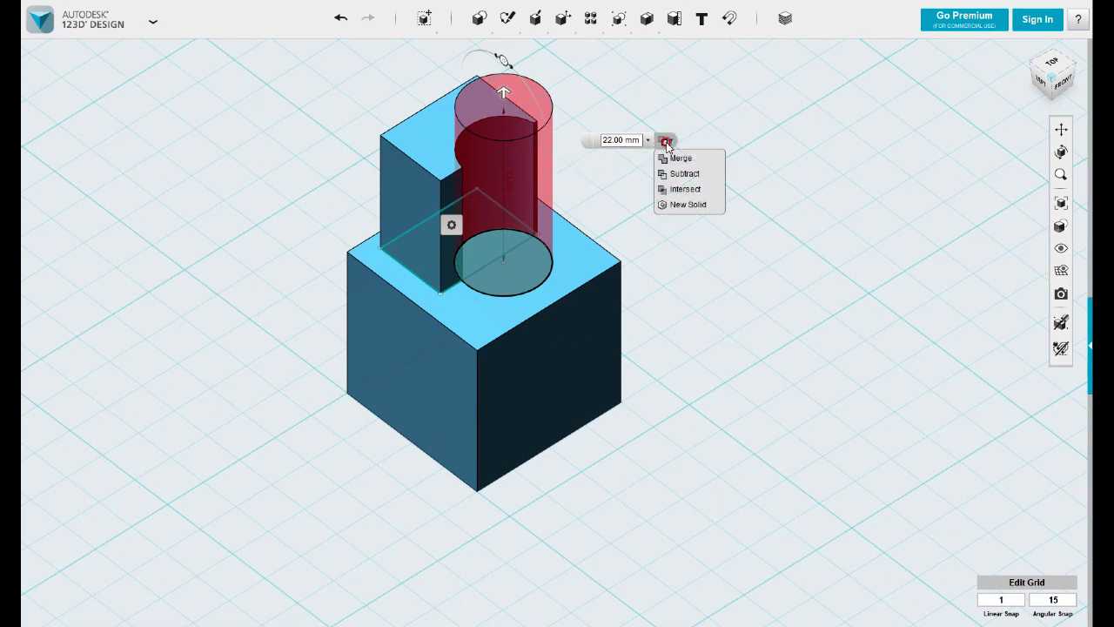
pyautogui.click(686, 171)
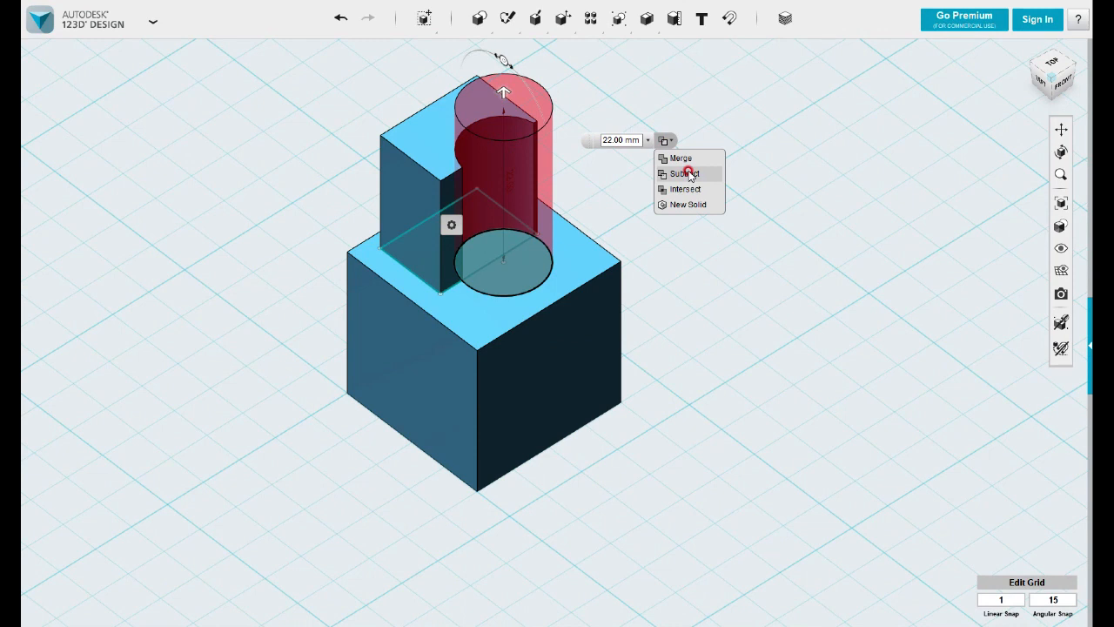
pyautogui.click(689, 281)
pyautogui.moveTo(667, 385)
pyautogui.mouseDown(button='right')
pyautogui.moveTo(643, 371)
pyautogui.moveTo(658, 377)
pyautogui.mouseUp(button='right')
pyautogui.hotkey('ctrl', 'z')
# Duplicate the box with its upright block and sketches, and move the copy sideways until it stands clear of the original
pyautogui.moveTo(707, 448); pyautogui.dragTo(379, 229)
pyautogui.click(1052, 62)
pyautogui.moveTo(788, 198); pyautogui.dragTo(504, 415, button='middle')
pyautogui.scroll(1, 496, 409)
pyautogui.scroll(1, 487, 403)
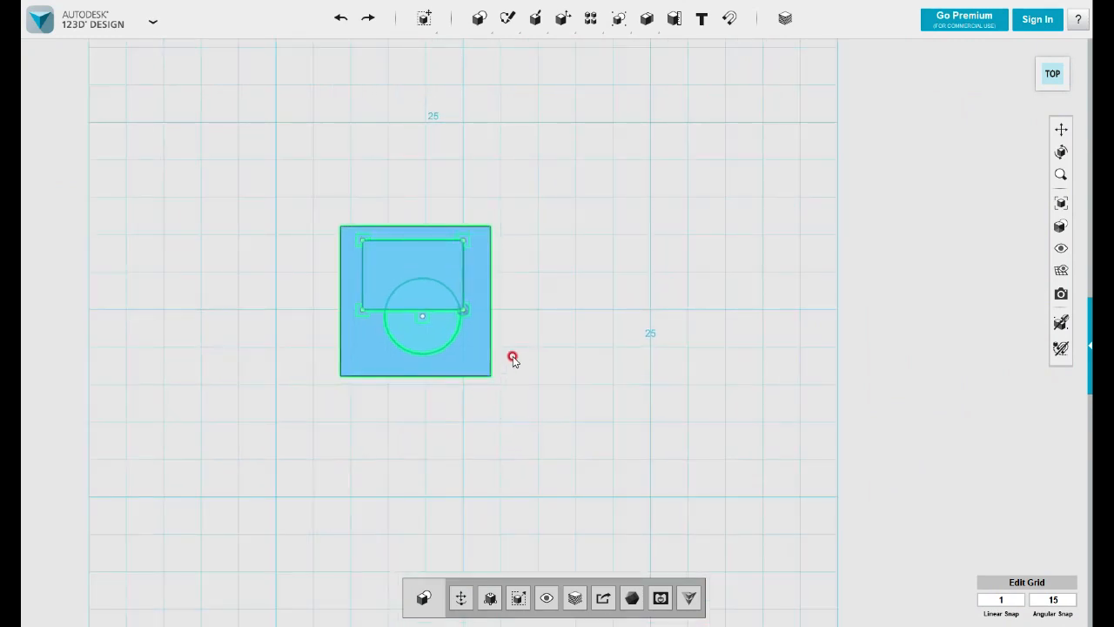
pyautogui.scroll(2, 517, 353)
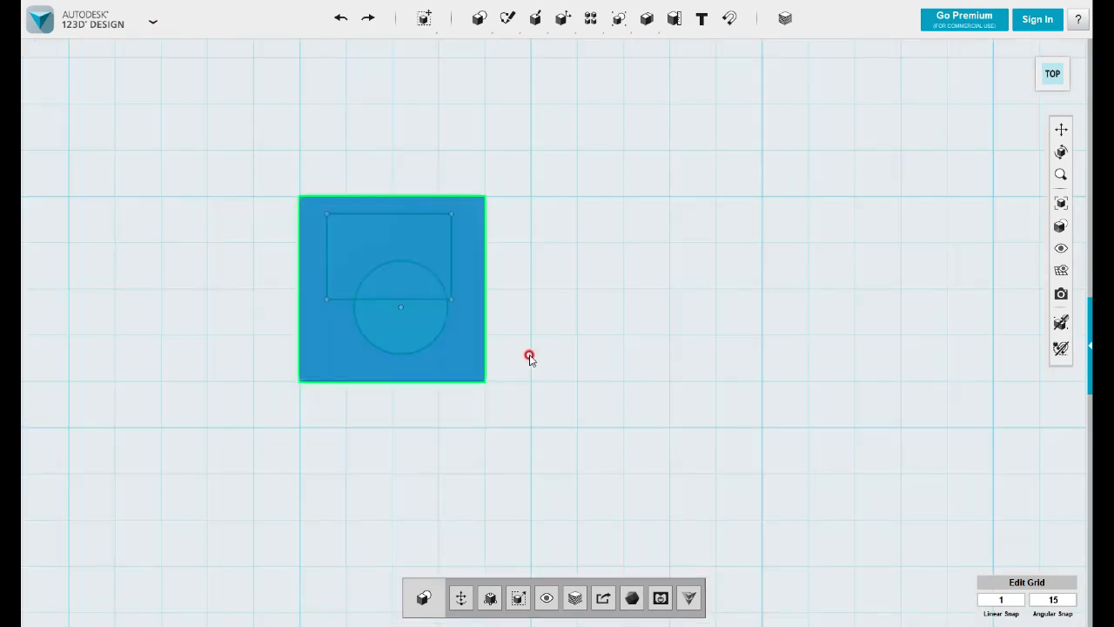
pyautogui.hotkey('ctrl', 't')
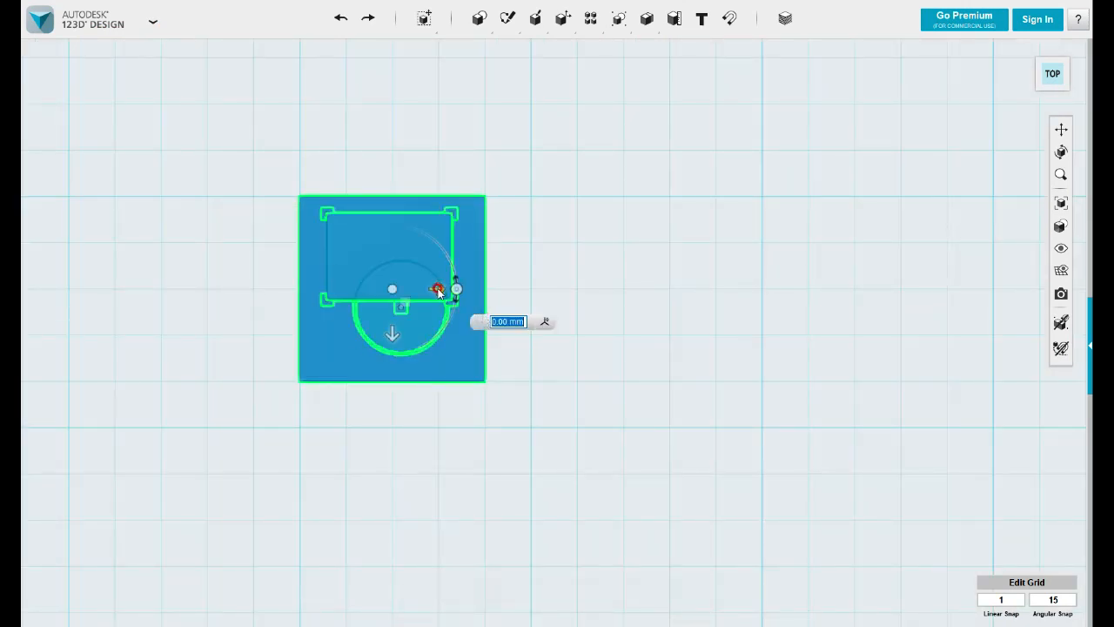
pyautogui.moveTo(439, 290); pyautogui.dragTo(712, 291)
# Extrude the circle on the original box upward by 29 mm with Subtract, cutting a rounded recess into the upright block
pyautogui.moveTo(674, 445); pyautogui.dragTo(665, 395, button='right')
pyautogui.moveTo(649, 426); pyautogui.dragTo(638, 162, button='middle')
pyautogui.moveTo(571, 589)
pyautogui.mouseDown(button='right')
pyautogui.moveTo(562, 552)
pyautogui.moveTo(552, 577)
pyautogui.moveTo(562, 579)
pyautogui.mouseUp(button='right')
pyautogui.moveTo(559, 562); pyautogui.dragTo(714, 489, button='middle')
pyautogui.moveTo(714, 490); pyautogui.dragTo(674, 510, button='right')
pyautogui.moveTo(667, 511); pyautogui.dragTo(538, 563, button='middle')
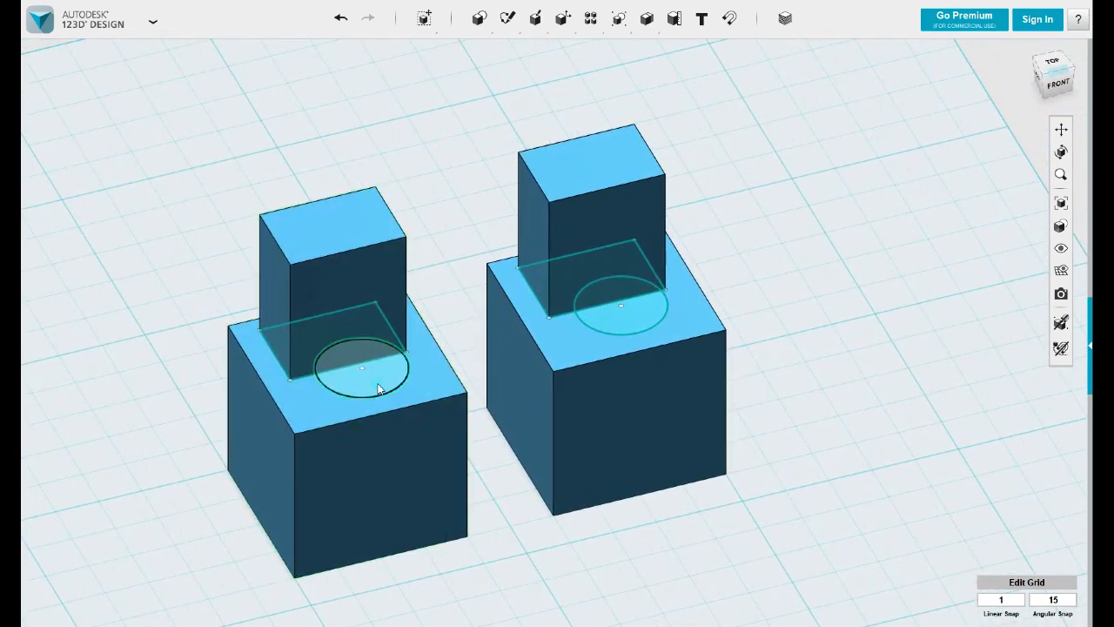
pyautogui.click(375, 380)
pyautogui.click(464, 438)
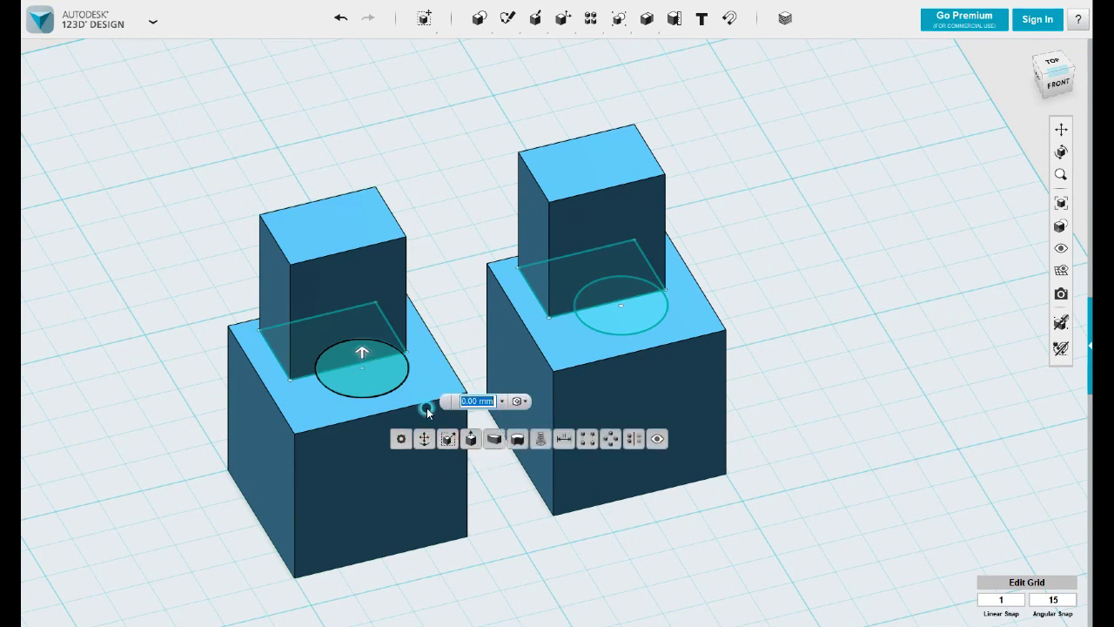
pyautogui.moveTo(360, 353)
pyautogui.mouseDown()
pyautogui.moveTo(376, 152)
pyautogui.moveTo(364, 139)
pyautogui.mouseUp()
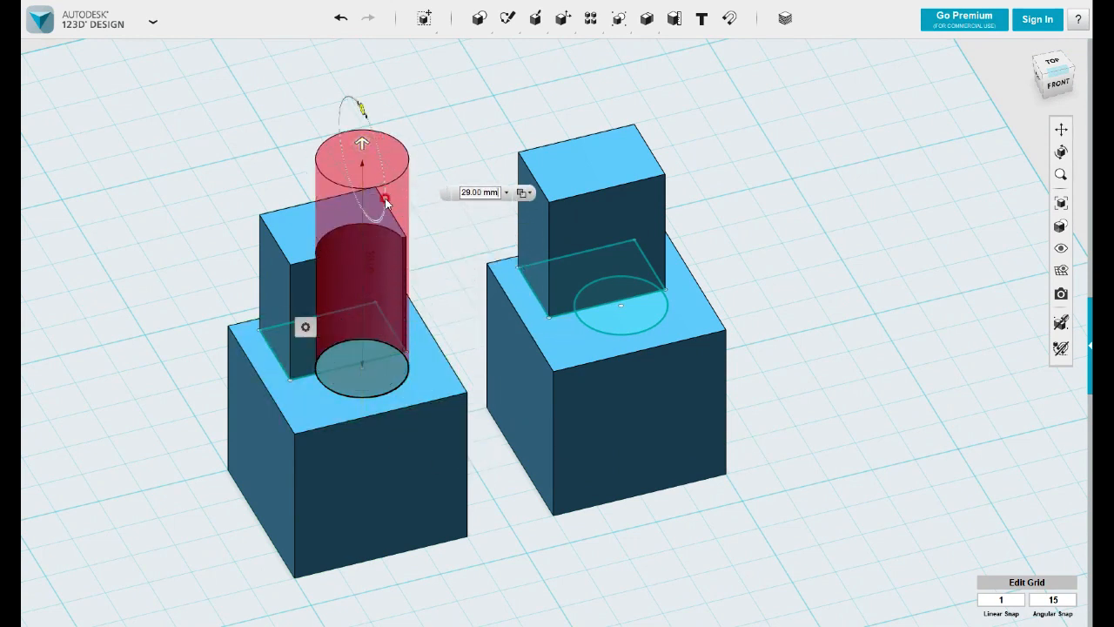
pyautogui.click(452, 233)
# Extrude the circle on the copied box upward by 22 mm with Intersect, keeping only the overlapping volume
pyautogui.click(652, 316)
pyautogui.click(671, 369)
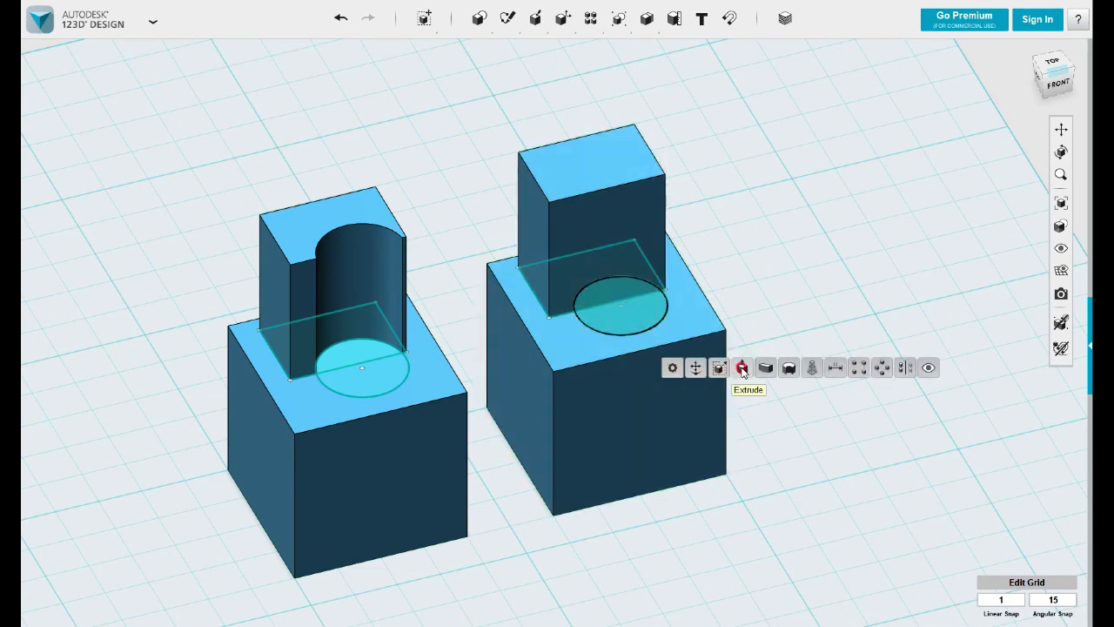
pyautogui.click(740, 366)
pyautogui.moveTo(619, 292); pyautogui.dragTo(620, 131)
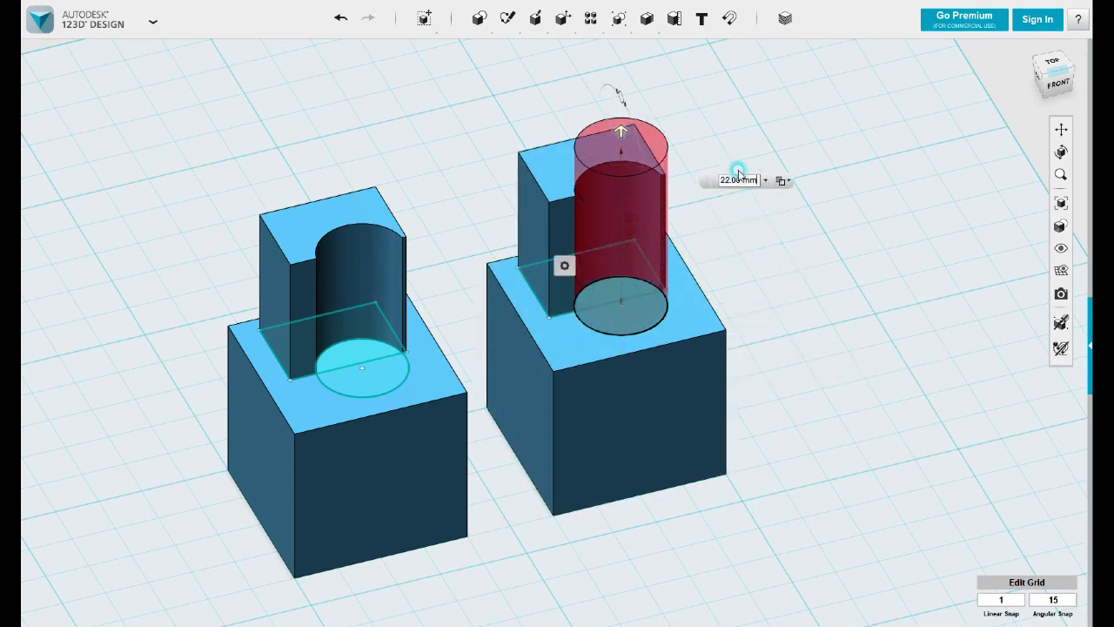
pyautogui.click(782, 181)
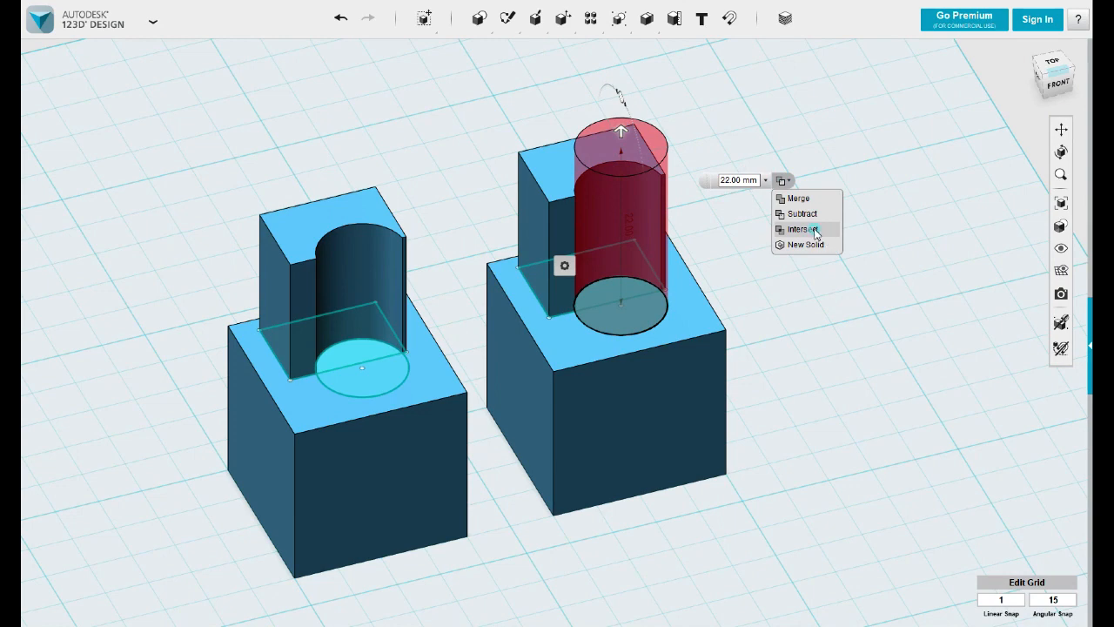
pyautogui.click(815, 230)
pyautogui.click(744, 302)
pyautogui.moveTo(655, 398); pyautogui.dragTo(663, 397, button='right')
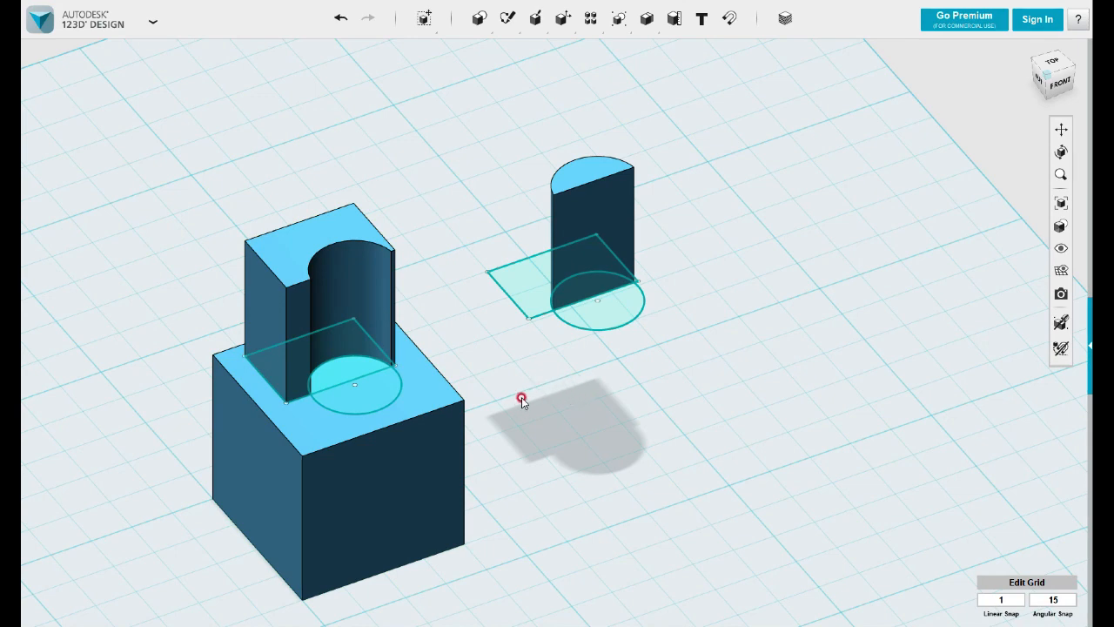
# Delete both solids and all their sketches from the grid
pyautogui.scroll(-2, 527, 394)
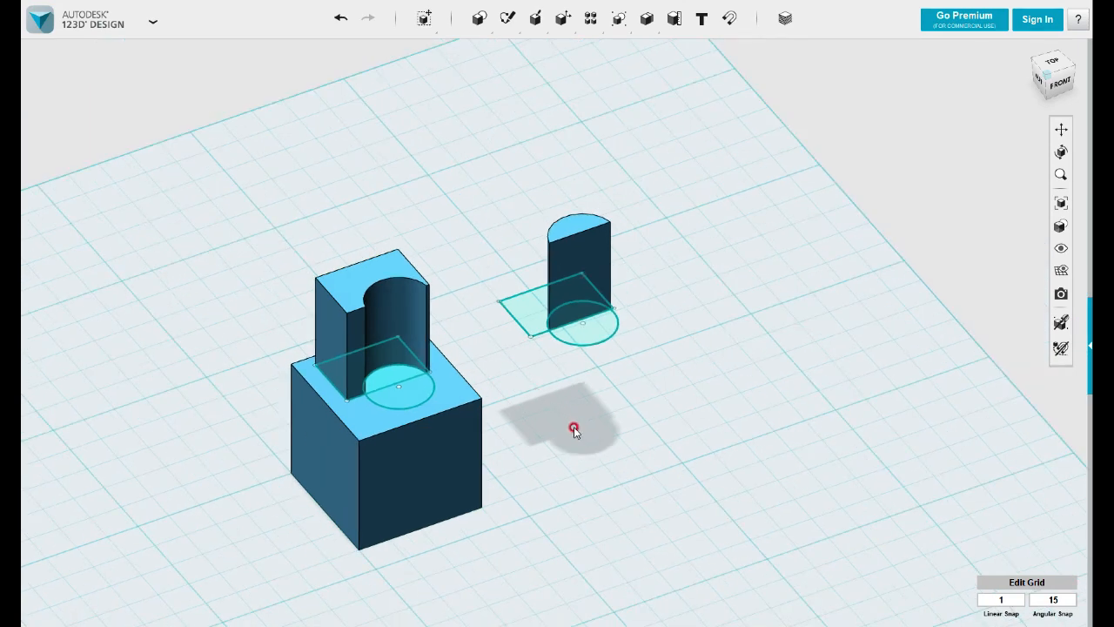
pyautogui.moveTo(586, 437); pyautogui.dragTo(598, 438, button='right')
pyautogui.moveTo(635, 515); pyautogui.dragTo(239, 201)
pyautogui.press('Delete')
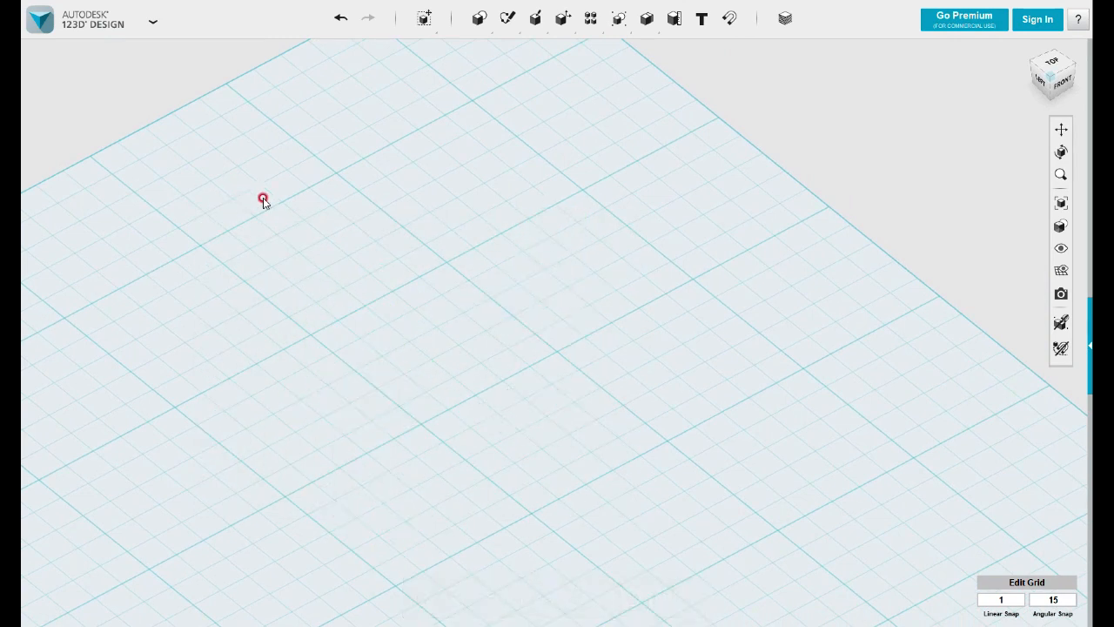
# Place a rectangle primitive with length 20 and width 20 on the empty grid
pyautogui.moveTo(533, 19)
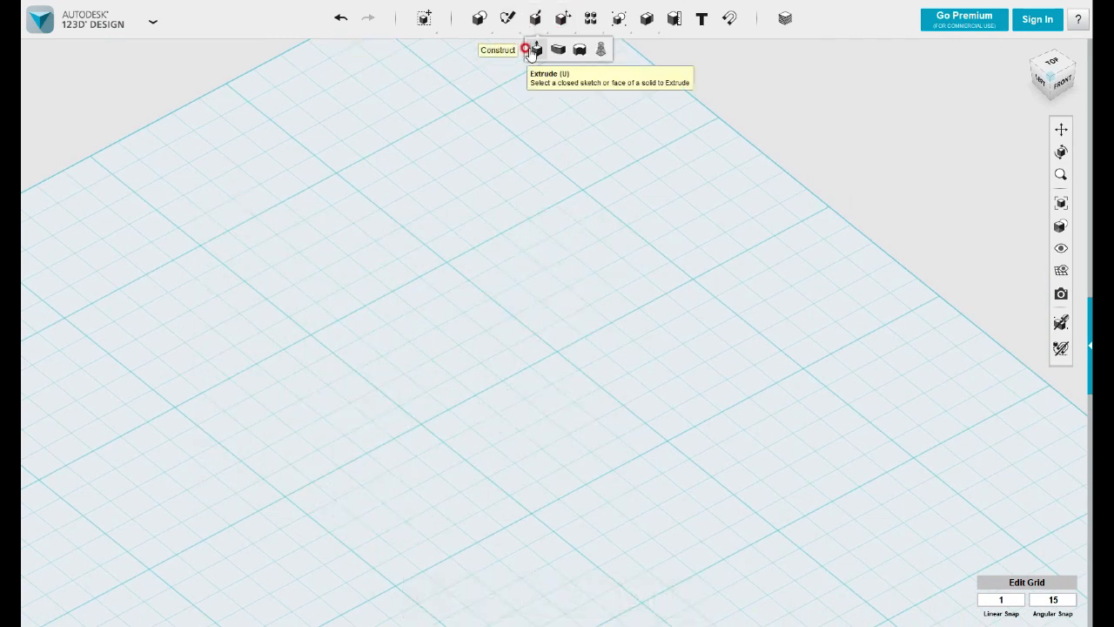
pyautogui.moveTo(479, 19)
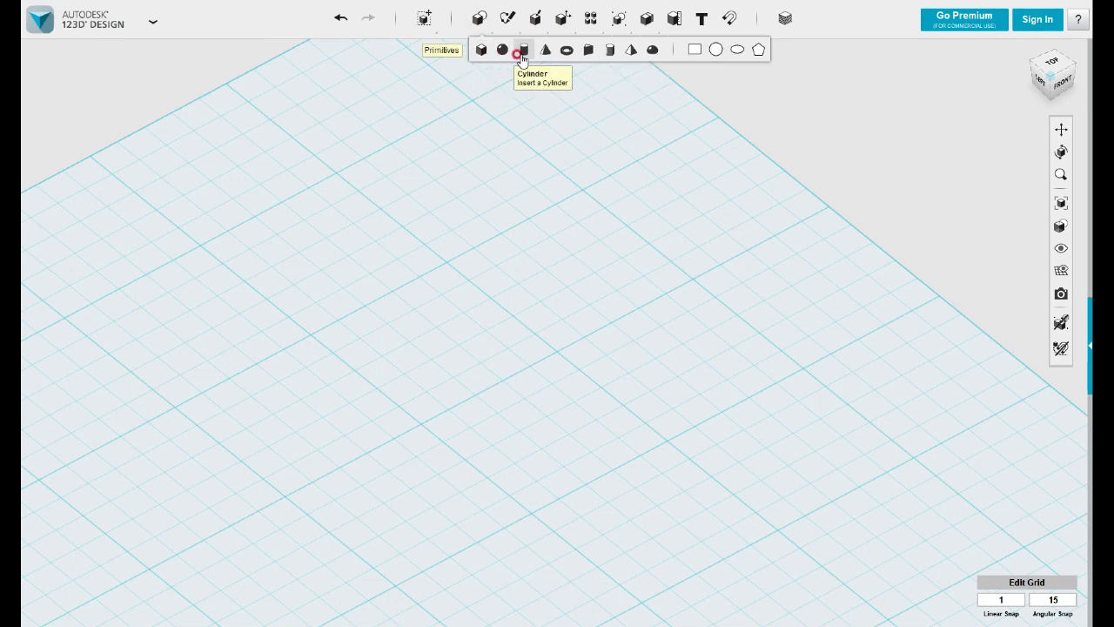
pyautogui.click(695, 50)
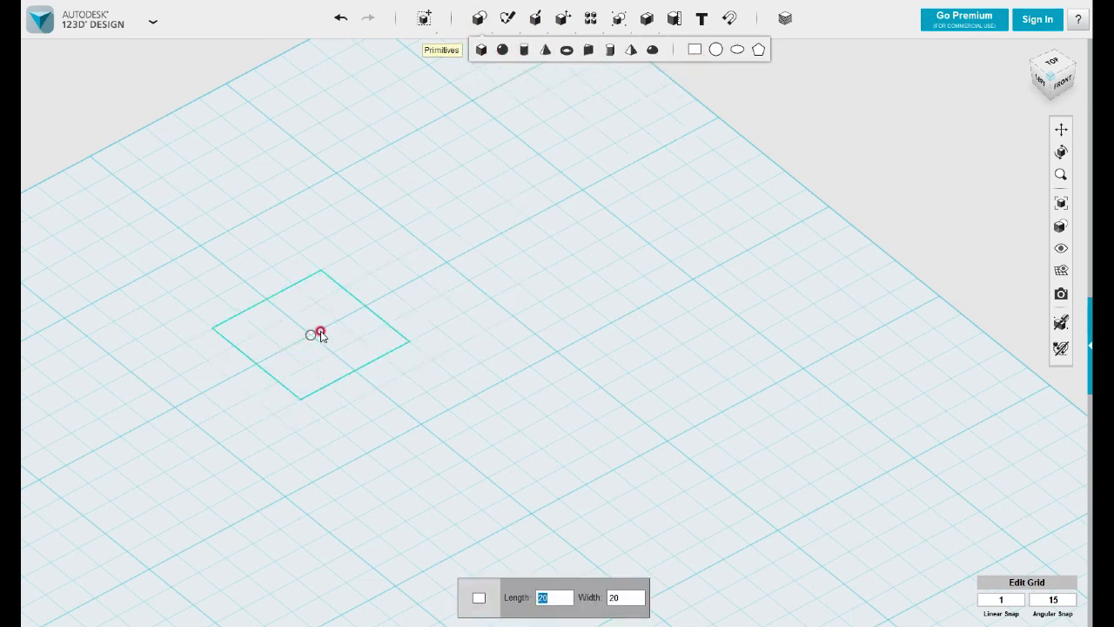
pyautogui.click(319, 331)
# Extrude the square upward with a 15-degree taper so that its sides flare outward
pyautogui.click(340, 343)
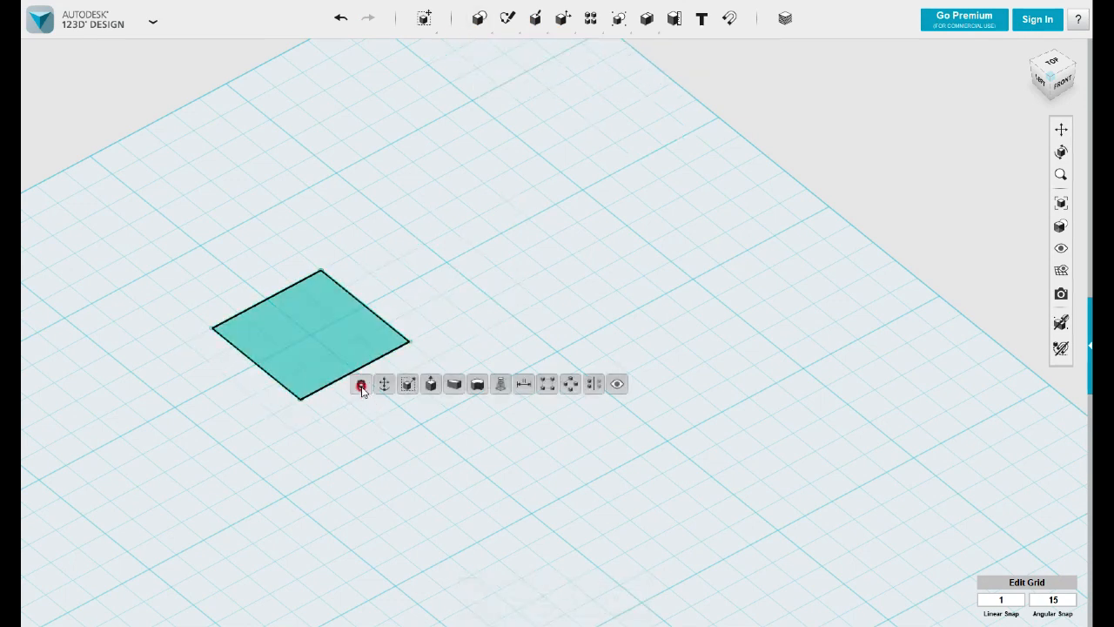
pyautogui.click(431, 385)
pyautogui.moveTo(308, 318); pyautogui.dragTo(311, 215)
pyautogui.moveTo(353, 342)
pyautogui.mouseDown(button='right')
pyautogui.moveTo(376, 334)
pyautogui.moveTo(366, 342)
pyautogui.mouseUp(button='right')
pyautogui.moveTo(252, 246)
pyautogui.mouseDown()
pyautogui.moveTo(269, 252)
pyautogui.moveTo(244, 238)
pyautogui.mouseUp()
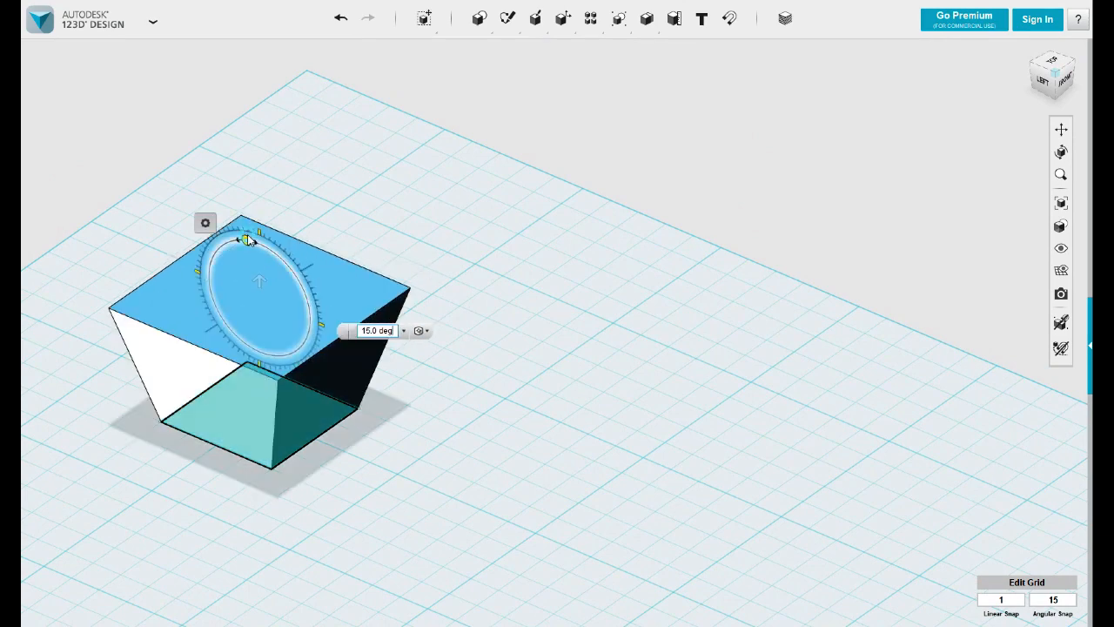
pyautogui.click(438, 234)
pyautogui.moveTo(437, 234); pyautogui.dragTo(427, 254, button='right')
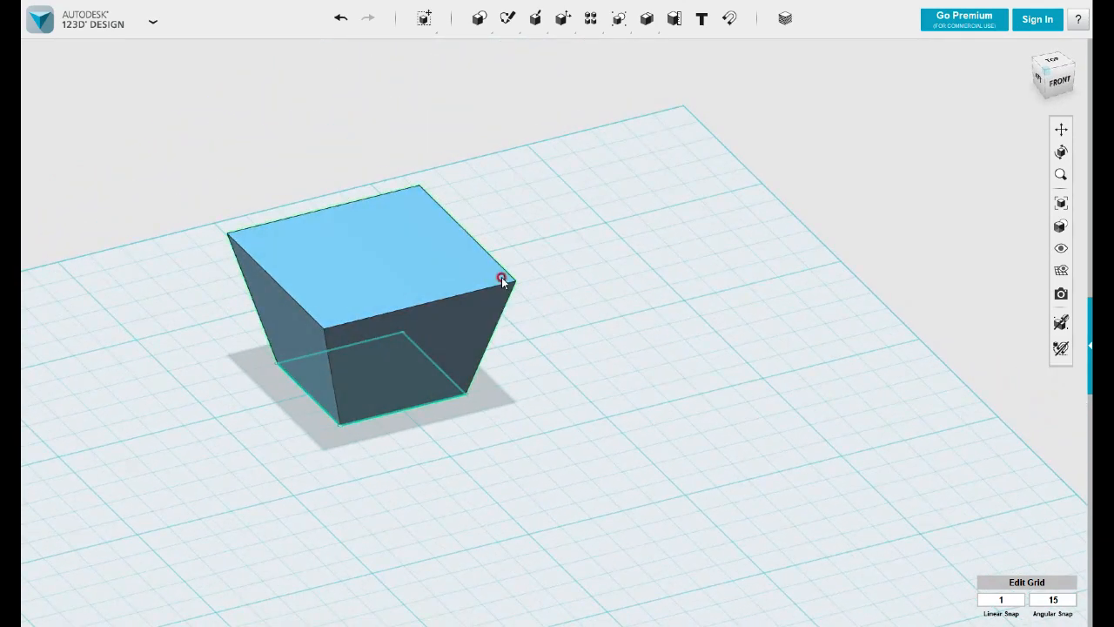
pyautogui.scroll(2, 509, 292)
pyautogui.scroll(-2, 570, 250)
pyautogui.moveTo(535, 21)
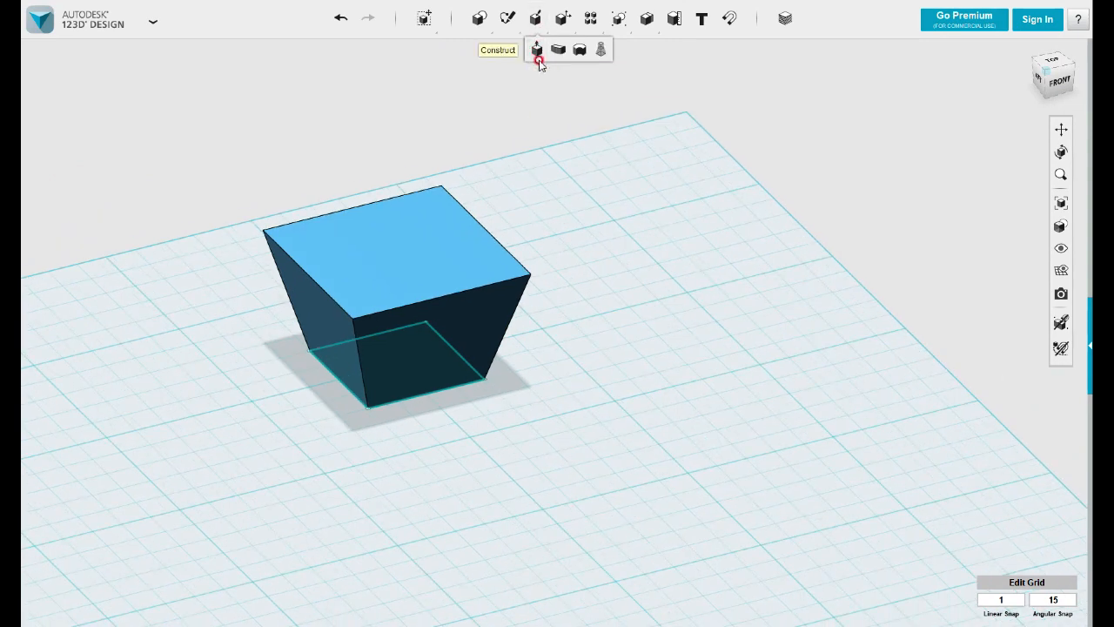
pyautogui.click(557, 52)
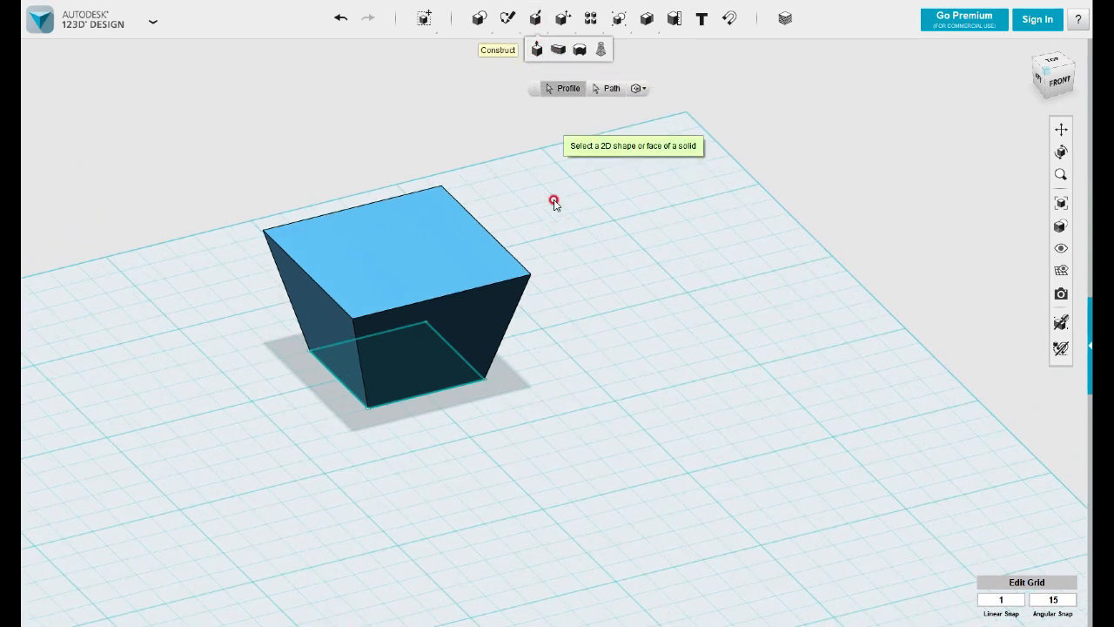
pyautogui.click(636, 311)
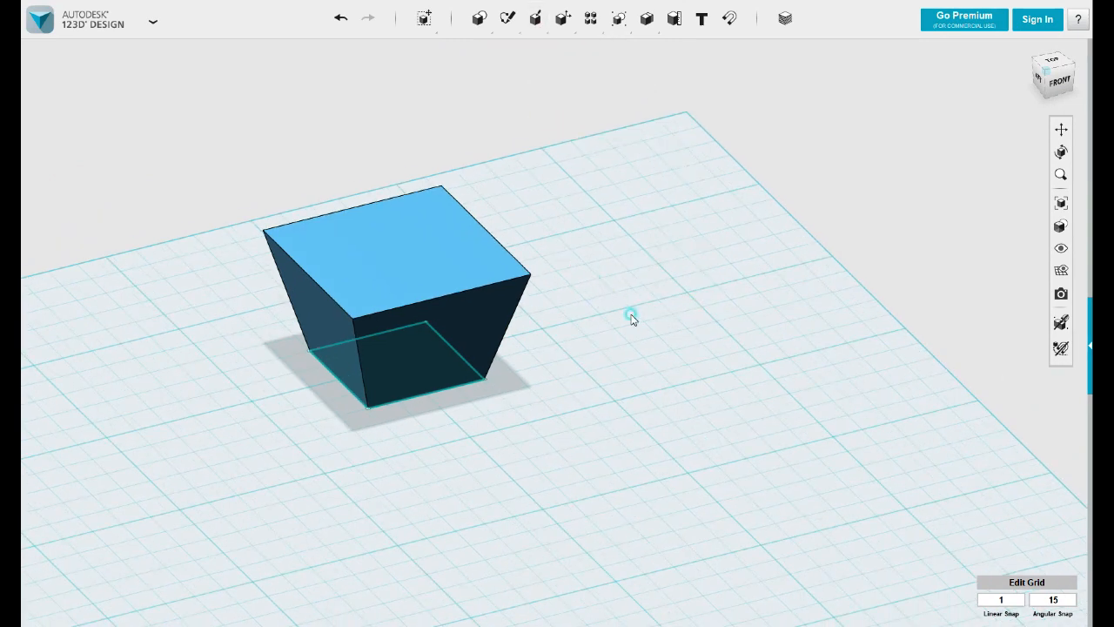
# Undo the tapered extrusion and extrude the square straight upward into a plain block instead
pyautogui.hotkey('ctrl', 'z')
pyautogui.click(423, 362)
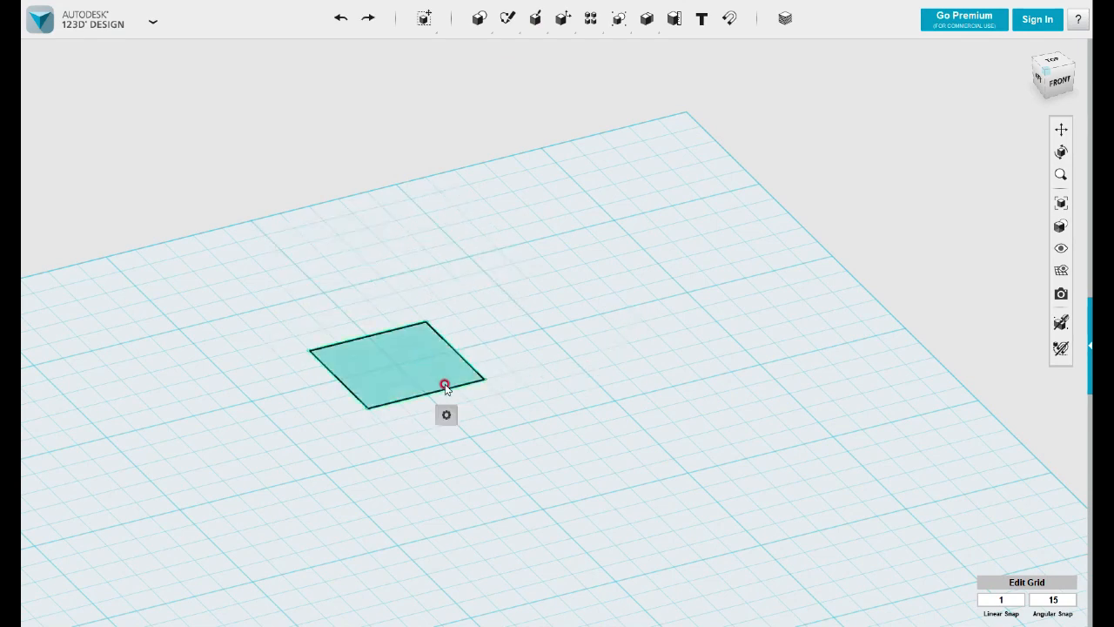
pyautogui.moveTo(445, 414)
pyautogui.moveTo(397, 348); pyautogui.dragTo(393, 215)
pyautogui.moveTo(561, 437)
pyautogui.mouseDown(button='right')
pyautogui.moveTo(608, 434)
pyautogui.moveTo(552, 483)
pyautogui.moveTo(494, 444)
pyautogui.moveTo(498, 474)
pyautogui.mouseUp(button='right')
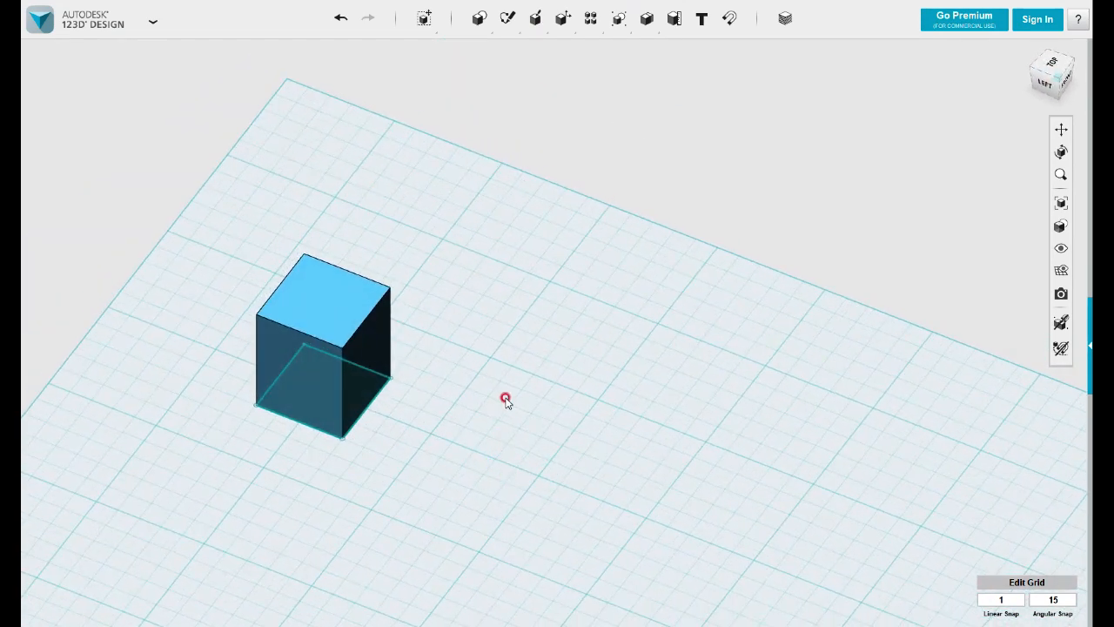
# Try to sketch a small circle on the grid beside the block
pyautogui.moveTo(490, 427); pyautogui.dragTo(510, 423, button='right')
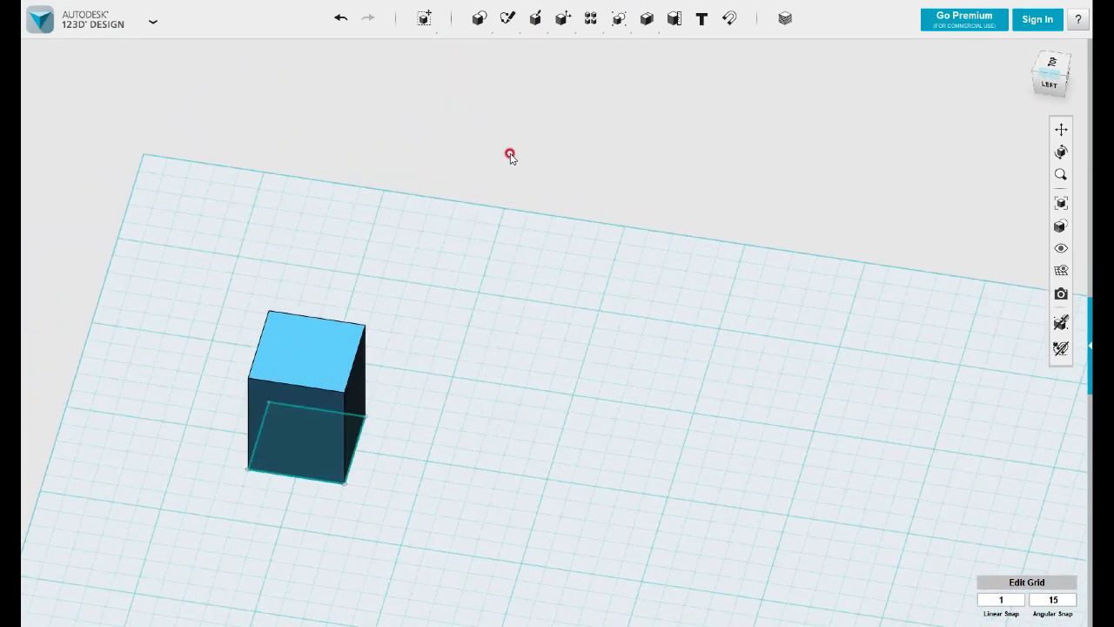
pyautogui.moveTo(507, 18)
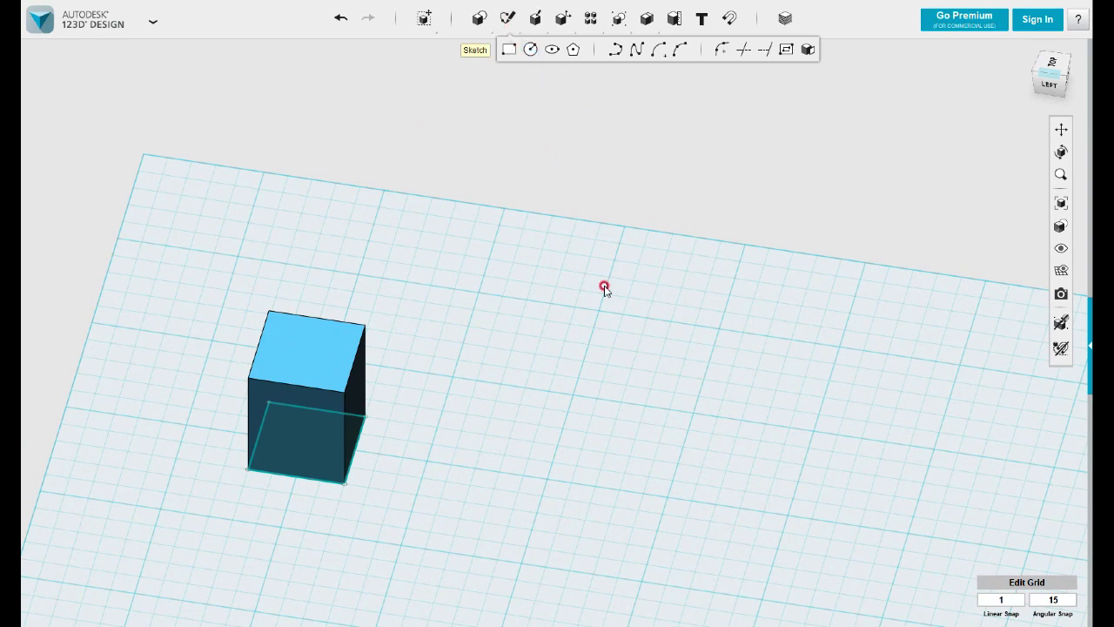
pyautogui.click(427, 463)
pyautogui.click(426, 463)
pyautogui.click(436, 449)
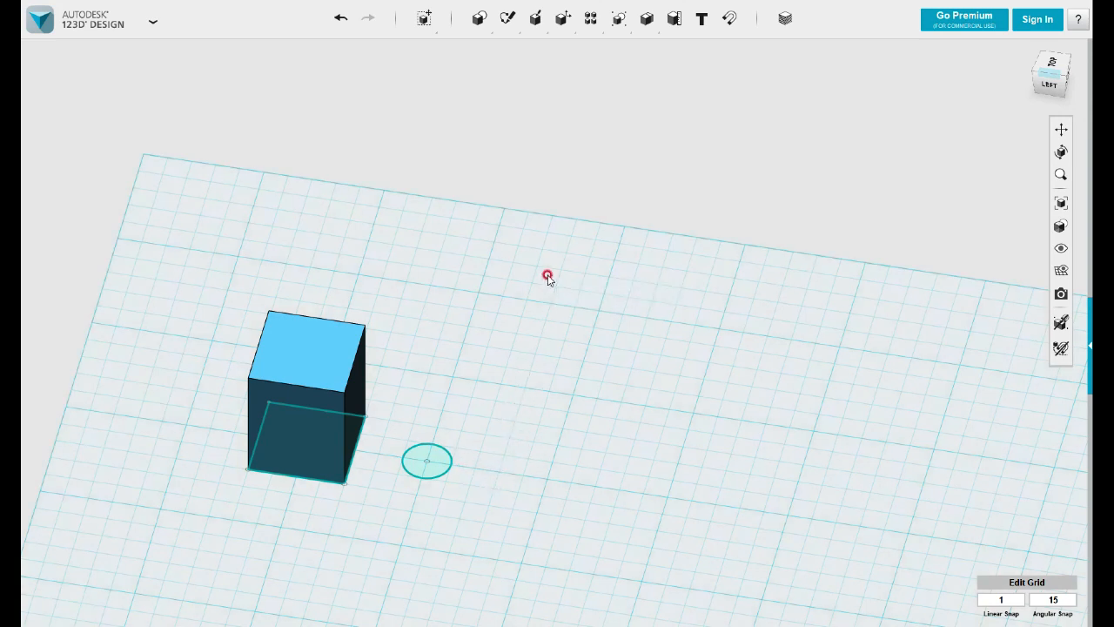
pyautogui.click(323, 417)
pyautogui.hotkey('ctrl', 'z')
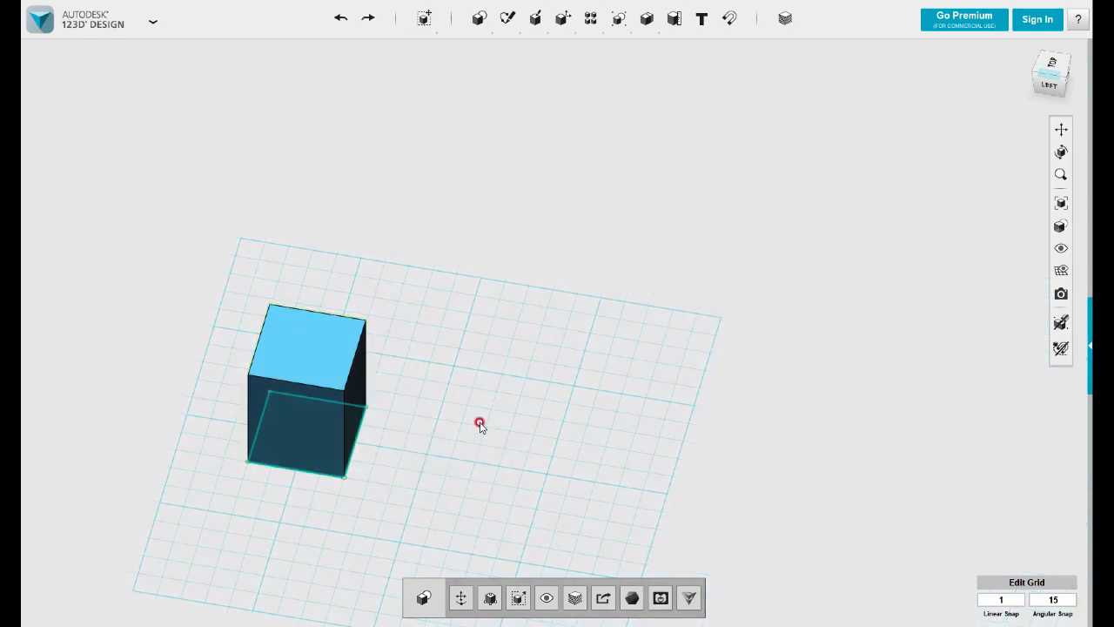
# Sketch a circle on the grid centred on the block's front bottom corner
pyautogui.moveTo(507, 19)
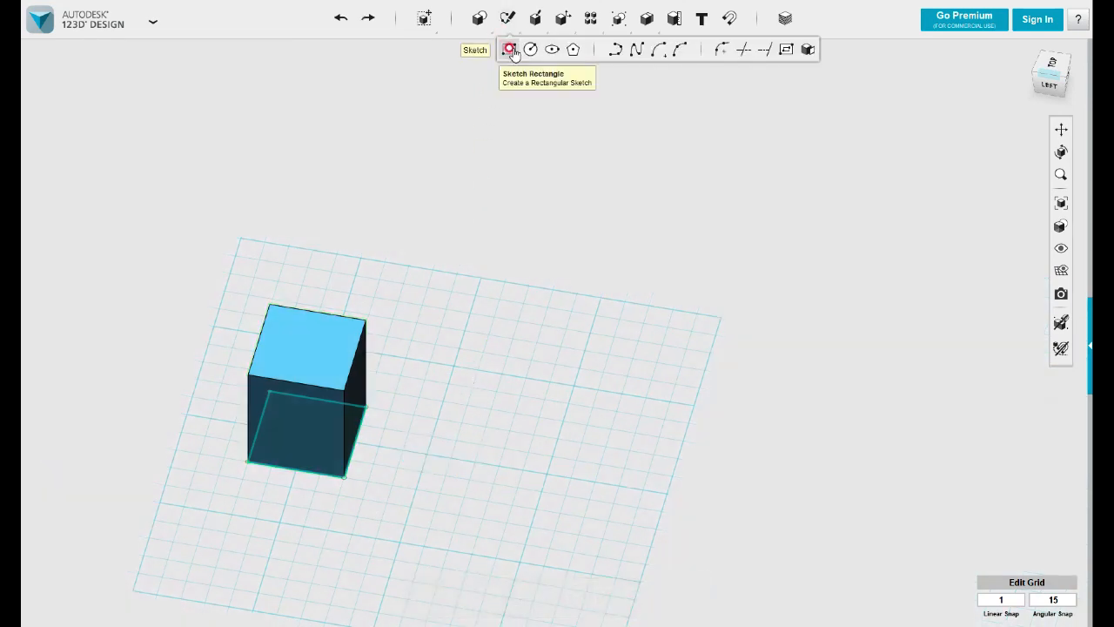
pyautogui.click(344, 477)
pyautogui.moveTo(508, 19)
pyautogui.click(529, 49)
pyautogui.click(345, 478)
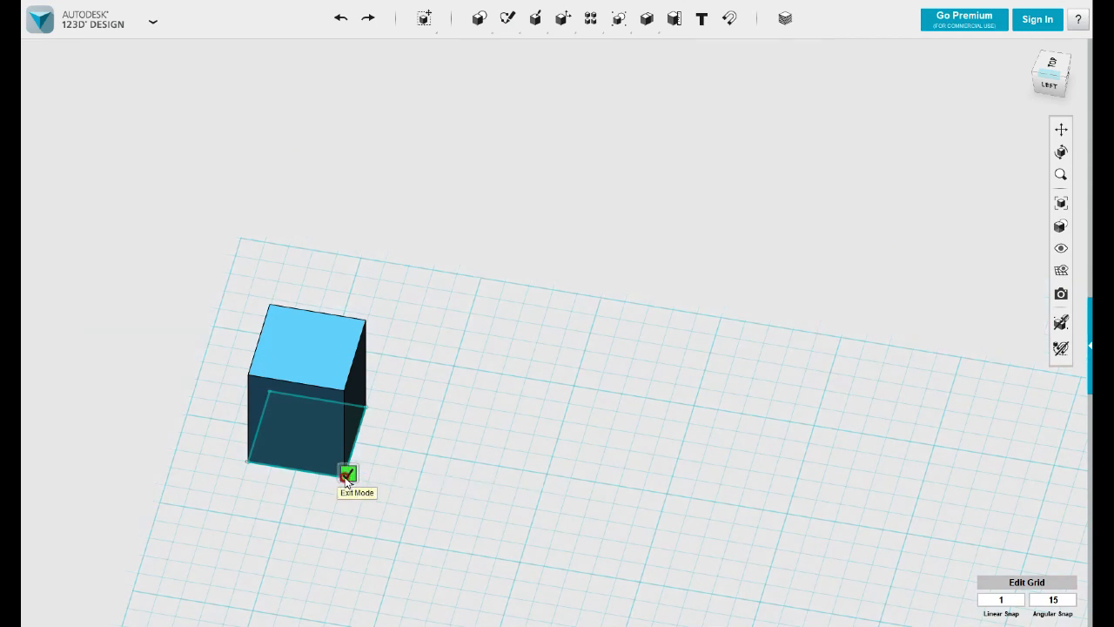
pyautogui.moveTo(460, 487)
pyautogui.mouseDown(button='middle')
pyautogui.moveTo(492, 514)
pyautogui.moveTo(555, 463)
pyautogui.mouseUp(button='middle')
pyautogui.click(453, 432)
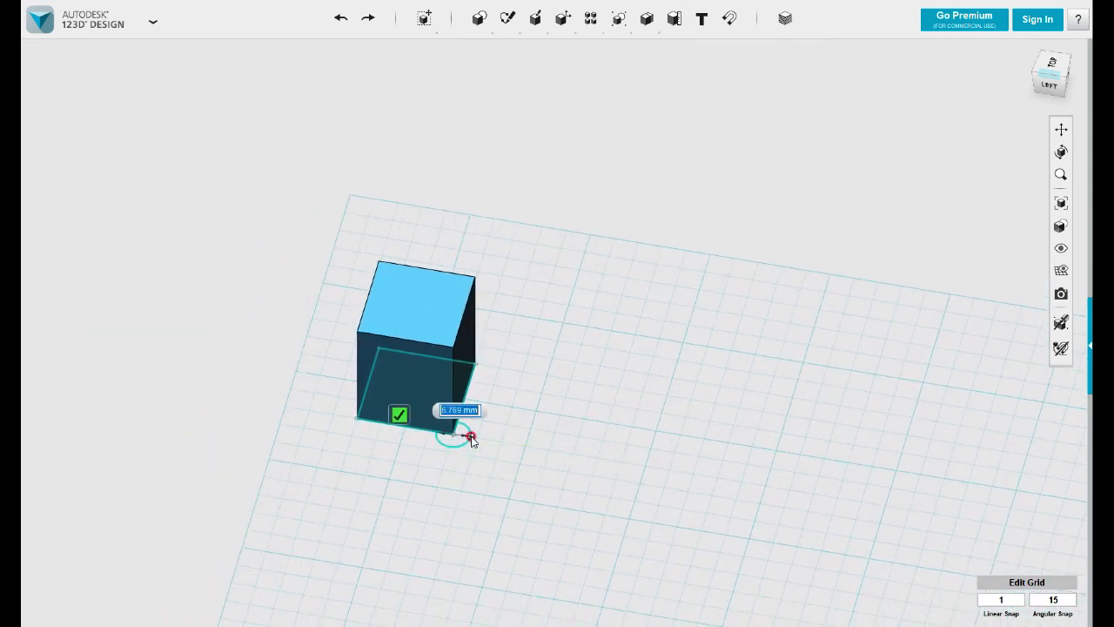
pyautogui.click(476, 440)
pyautogui.press('Escape')
pyautogui.moveTo(533, 468)
pyautogui.mouseDown(button='right')
pyautogui.moveTo(541, 475)
pyautogui.moveTo(537, 457)
pyautogui.moveTo(507, 500)
pyautogui.mouseUp(button='right')
pyautogui.scroll(3, 534, 477)
pyautogui.moveTo(497, 450); pyautogui.dragTo(565, 458, button='middle')
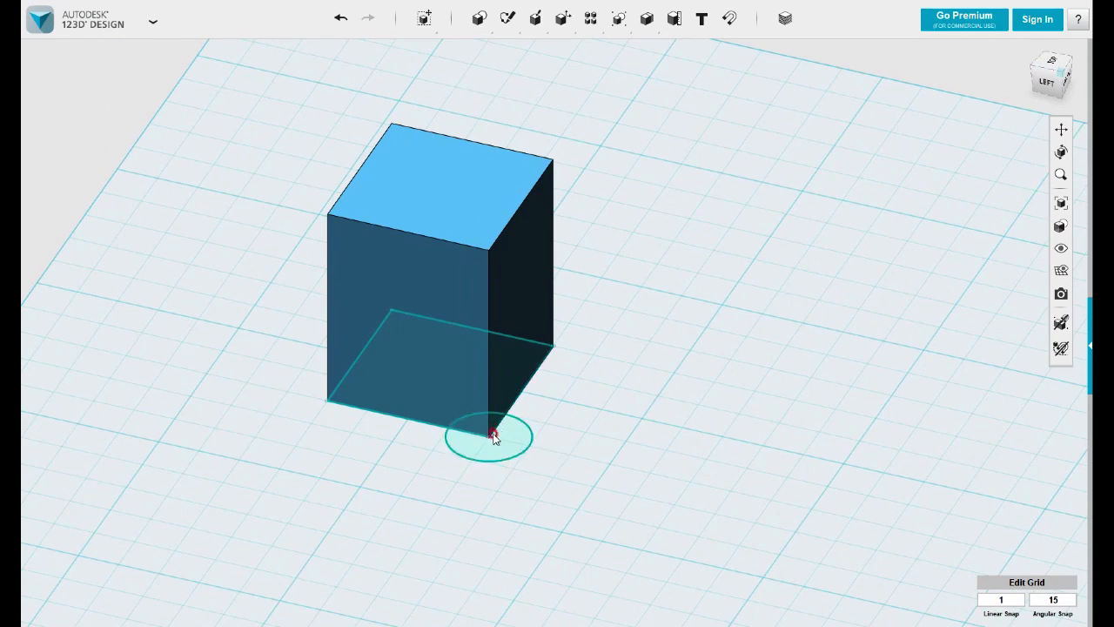
pyautogui.moveTo(542, 486); pyautogui.dragTo(551, 484, button='right')
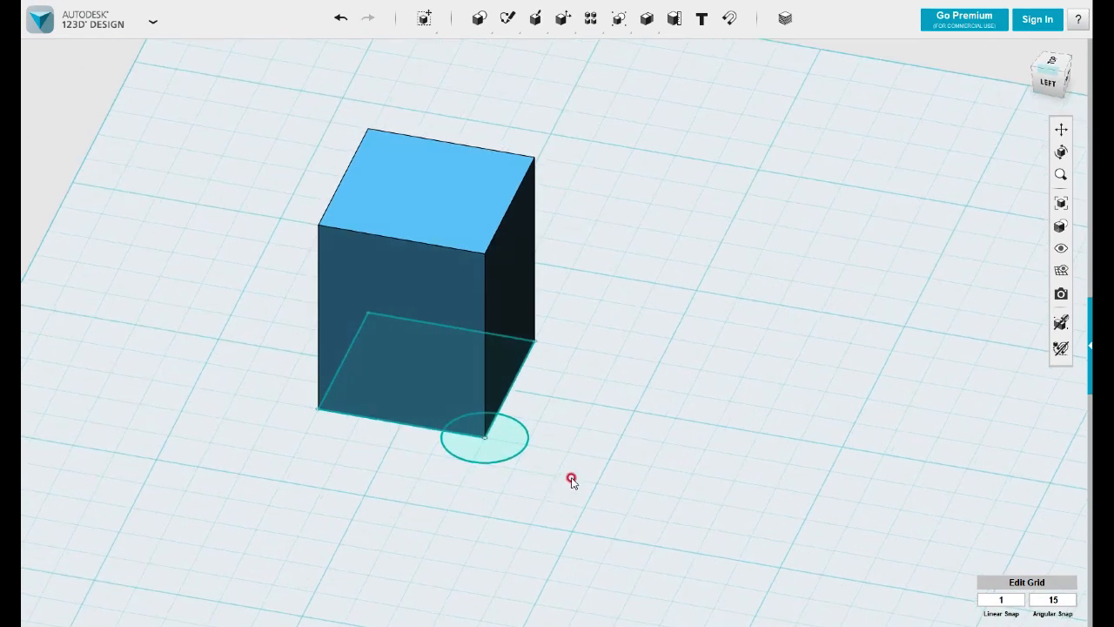
pyautogui.moveTo(610, 387); pyautogui.dragTo(596, 411, button='right')
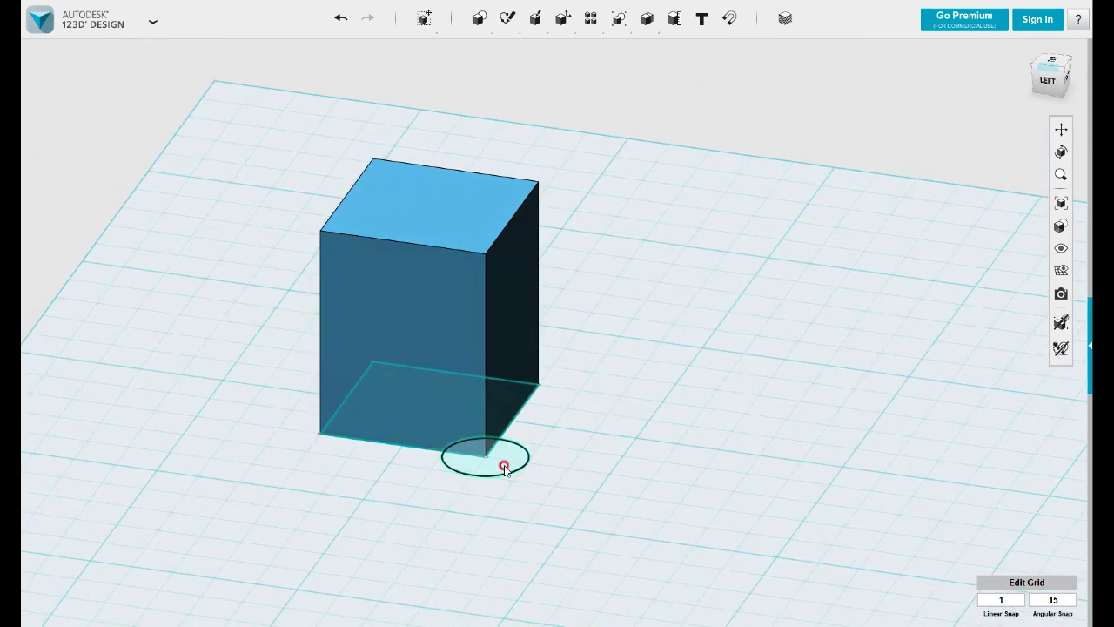
# Draw a five-point spline on the block's side-face plane, starting at the circle's centre and arcing up and away from the block
pyautogui.scroll(-2, 500, 445)
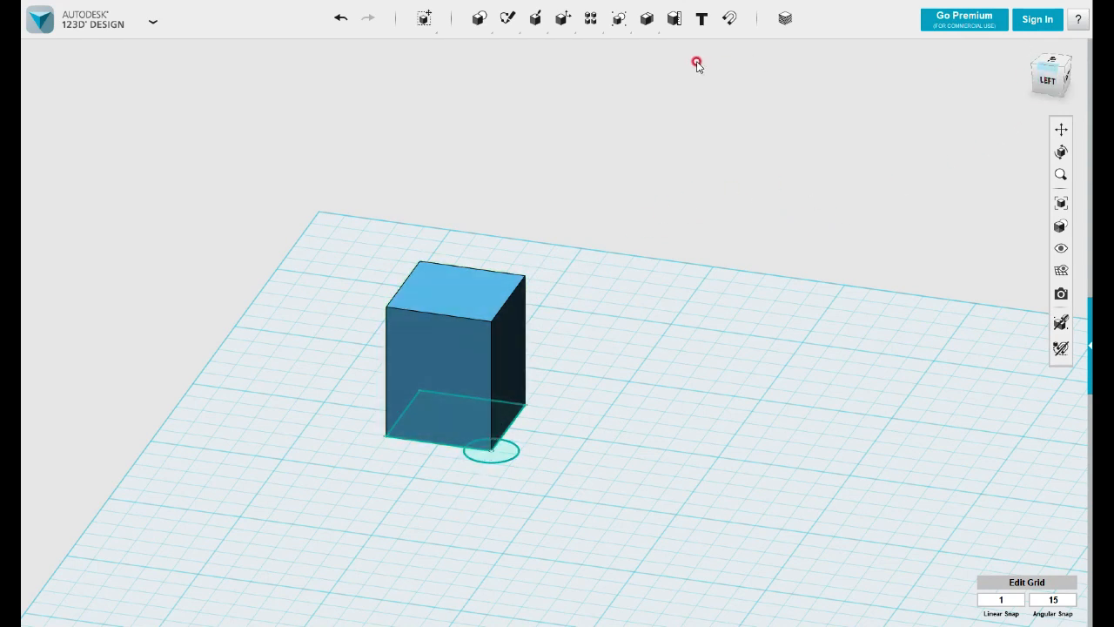
pyautogui.moveTo(516, 25)
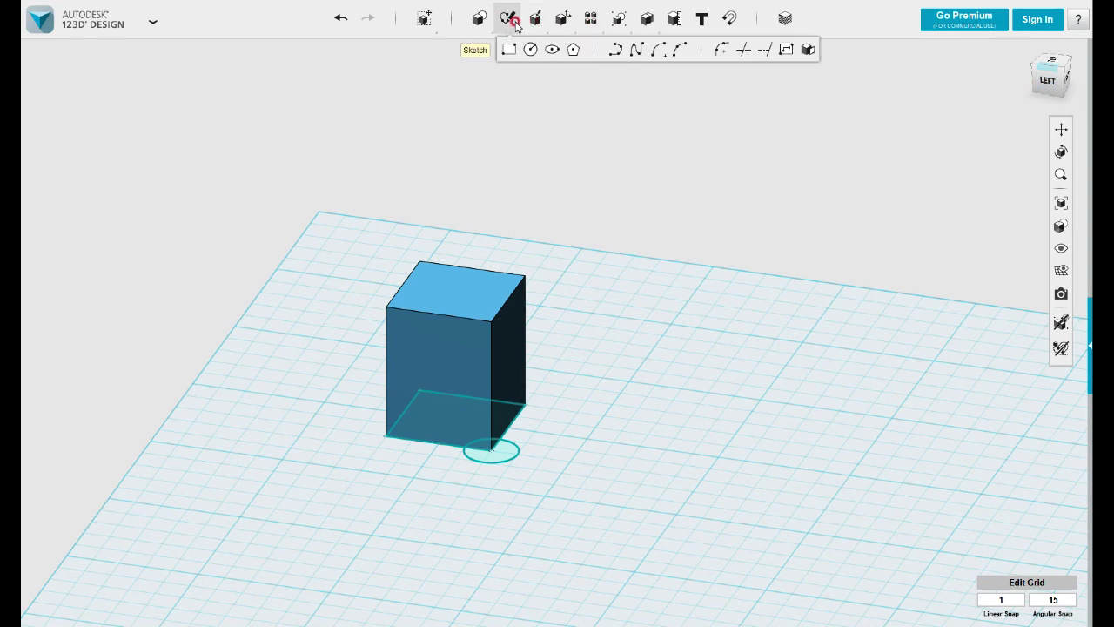
pyautogui.click(633, 52)
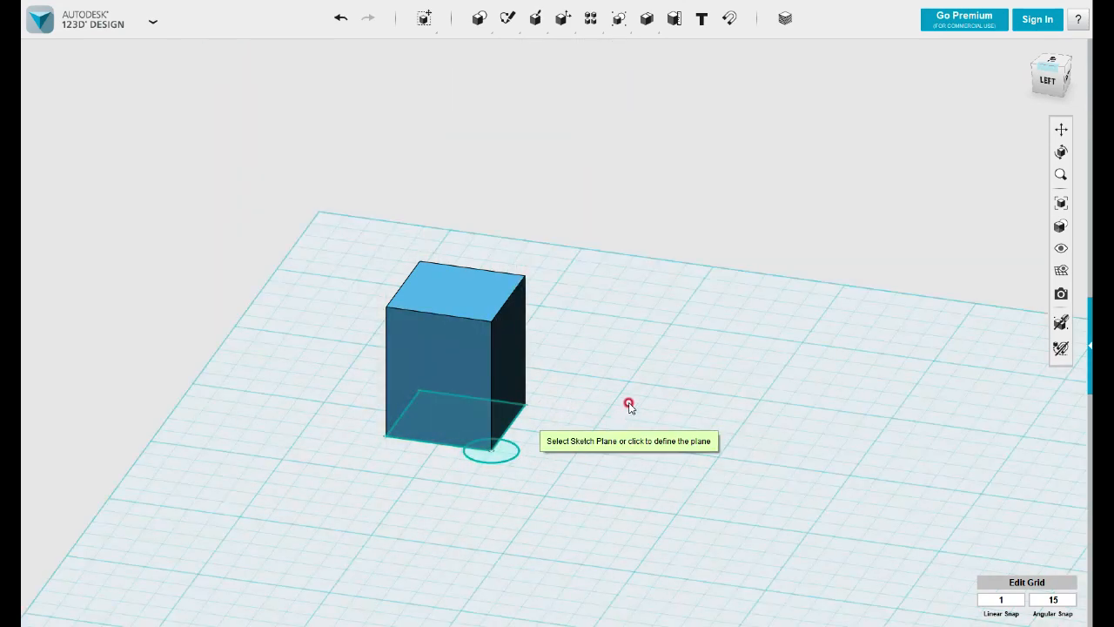
pyautogui.click(452, 353)
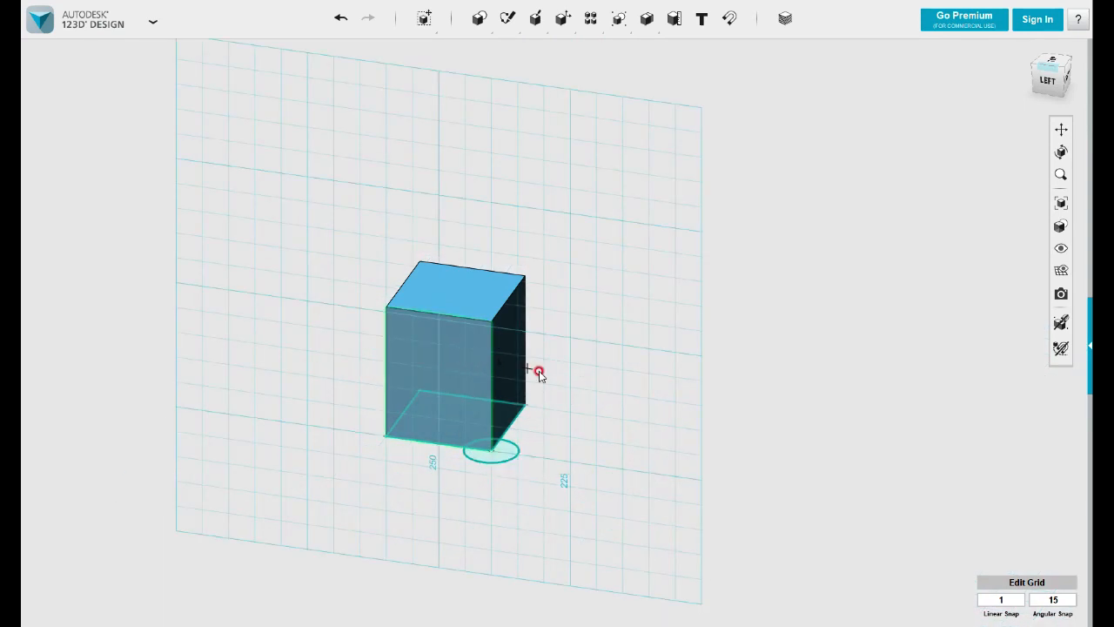
pyautogui.click(491, 451)
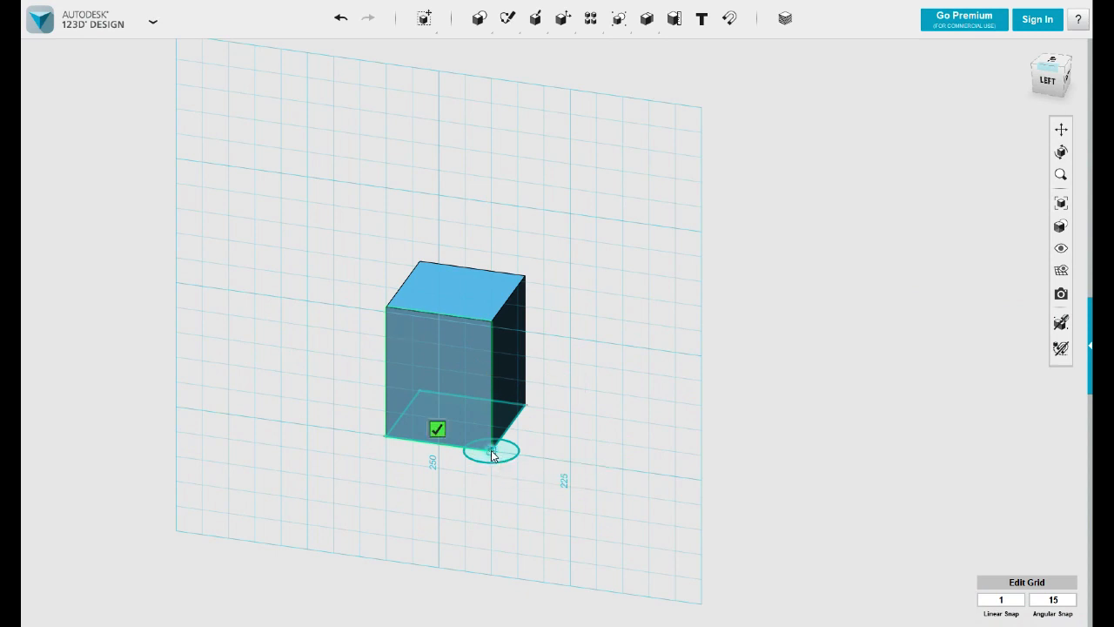
pyautogui.click(523, 370)
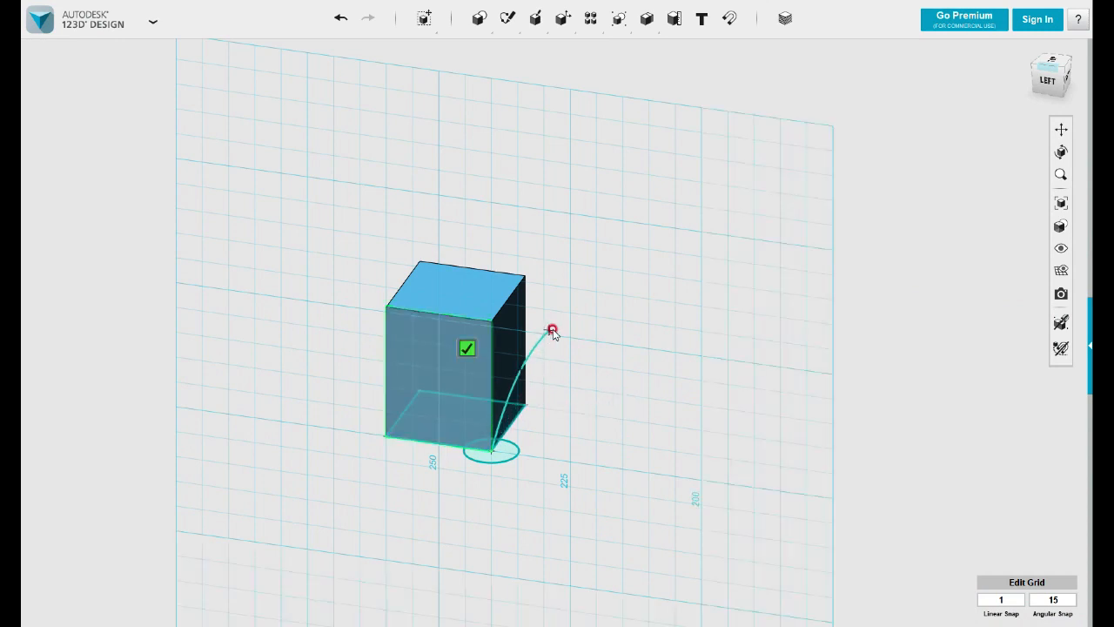
pyautogui.click(582, 310)
pyautogui.click(692, 280)
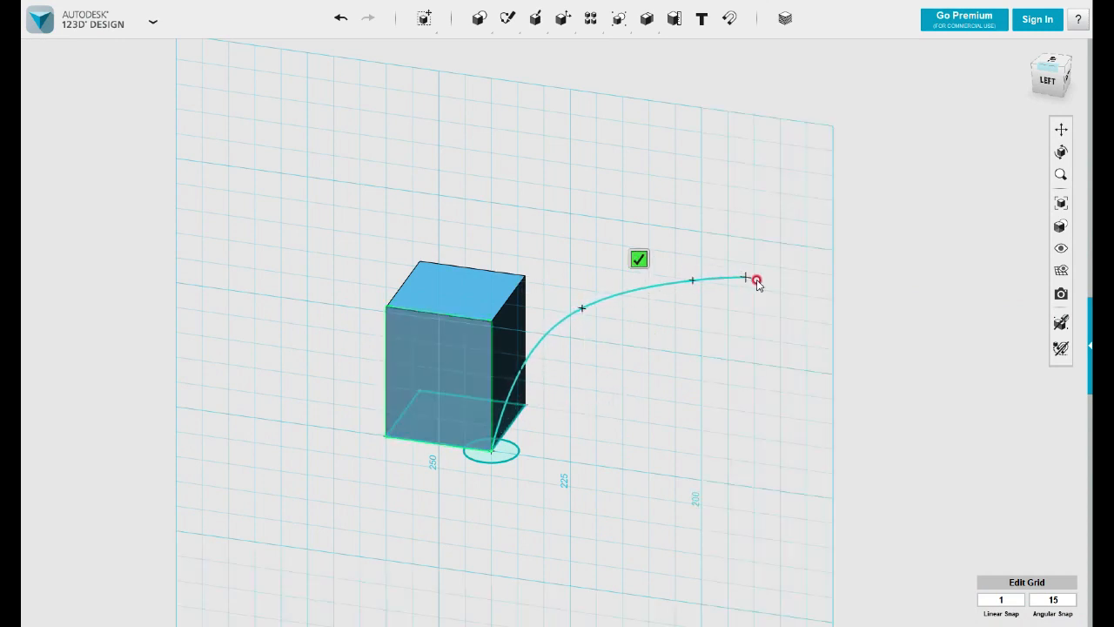
pyautogui.click(809, 290)
pyautogui.click(758, 265)
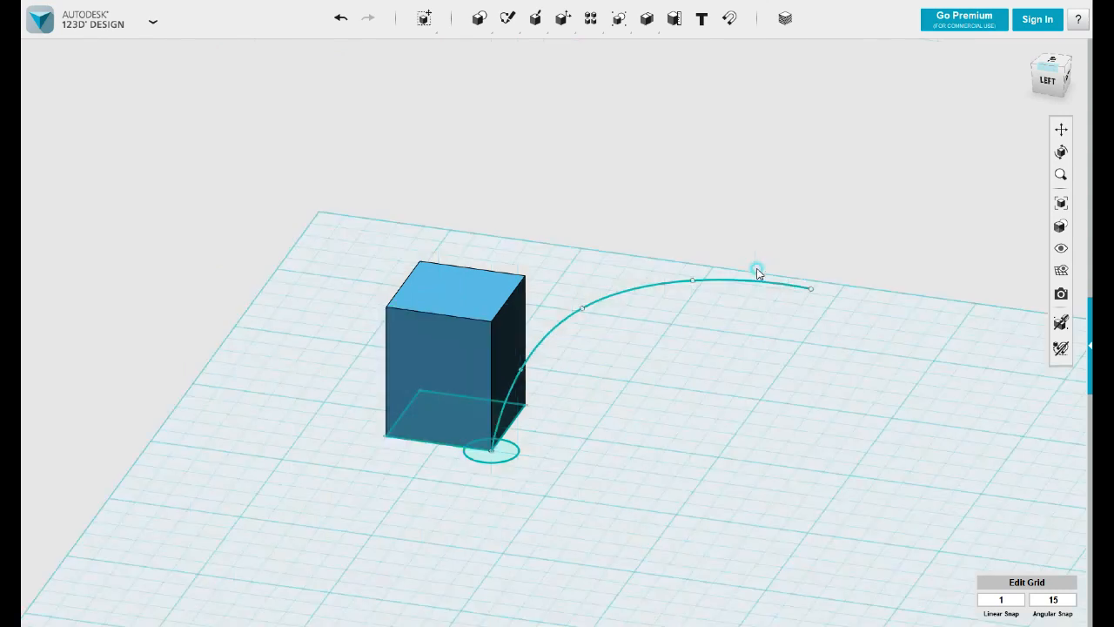
# Sweep the circle as the profile along the spline as the path
pyautogui.moveTo(669, 427)
pyautogui.mouseDown(button='right')
pyautogui.moveTo(597, 432)
pyautogui.moveTo(687, 416)
pyautogui.moveTo(680, 443)
pyautogui.mouseUp(button='right')
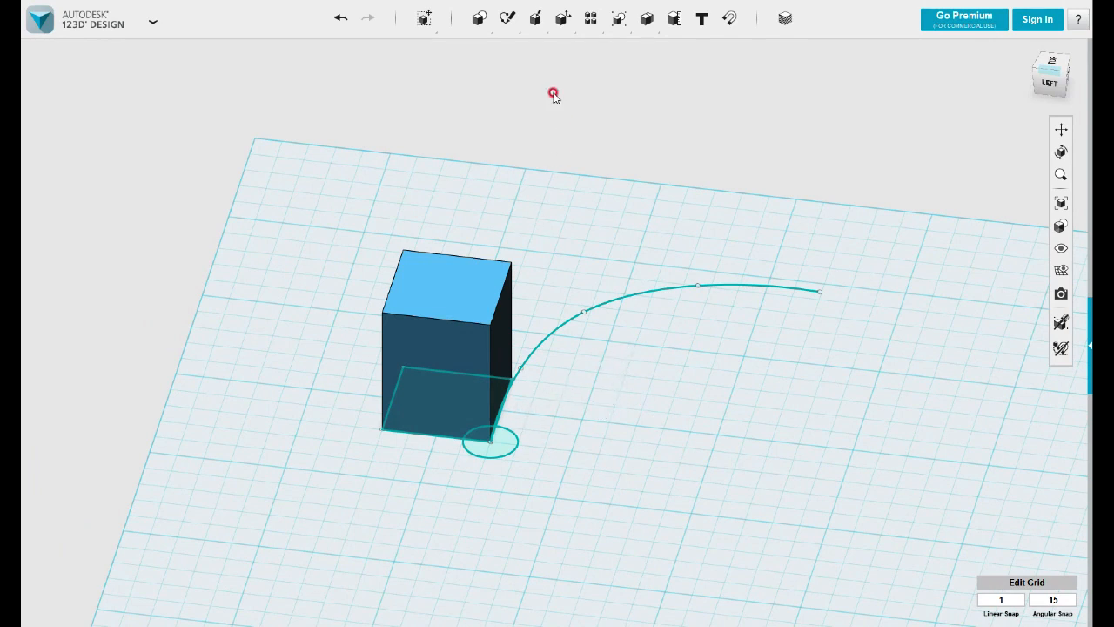
pyautogui.moveTo(563, 19)
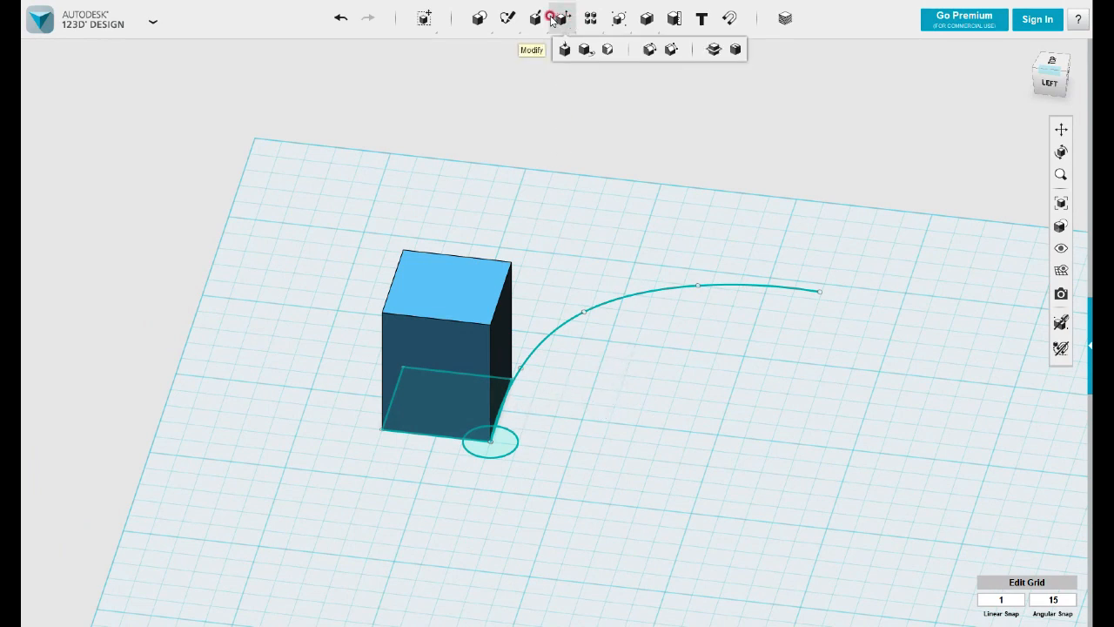
pyautogui.click(558, 51)
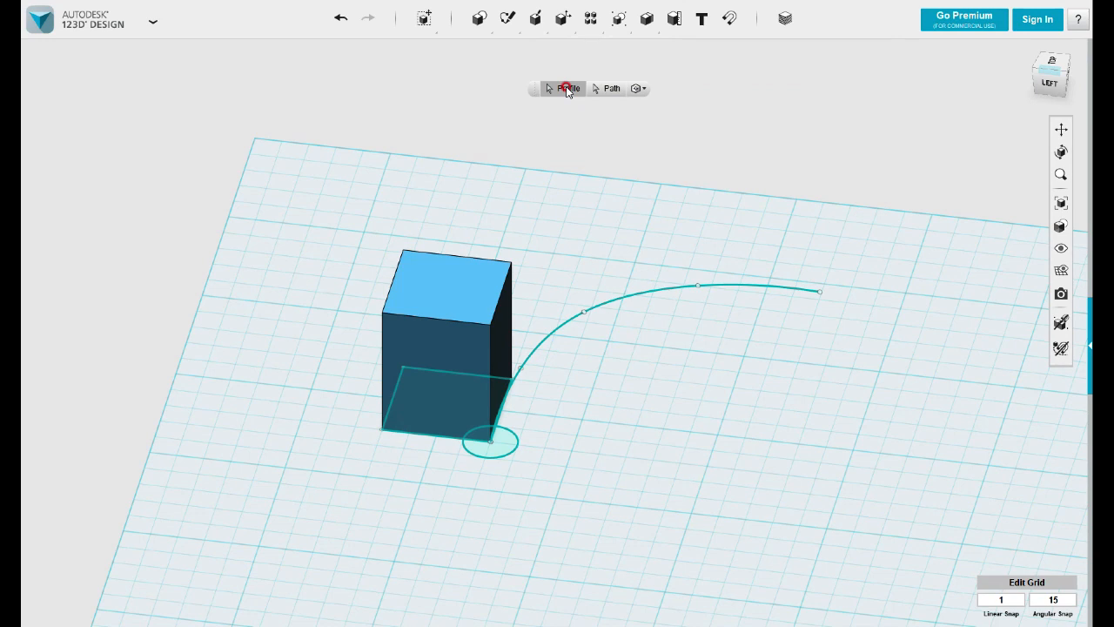
pyautogui.click(557, 88)
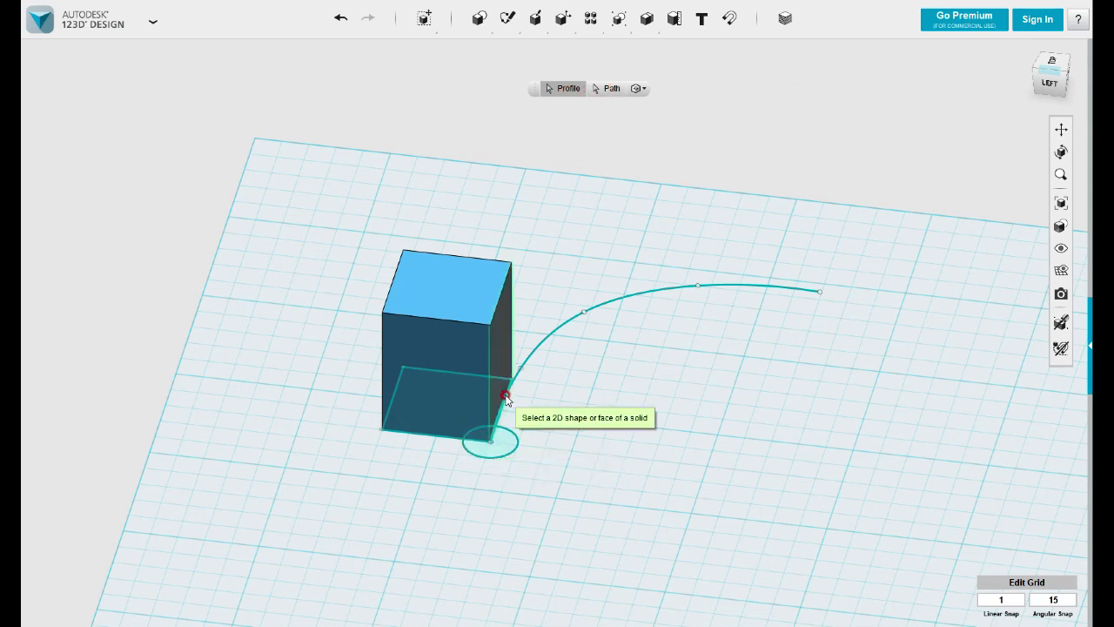
pyautogui.click(647, 88)
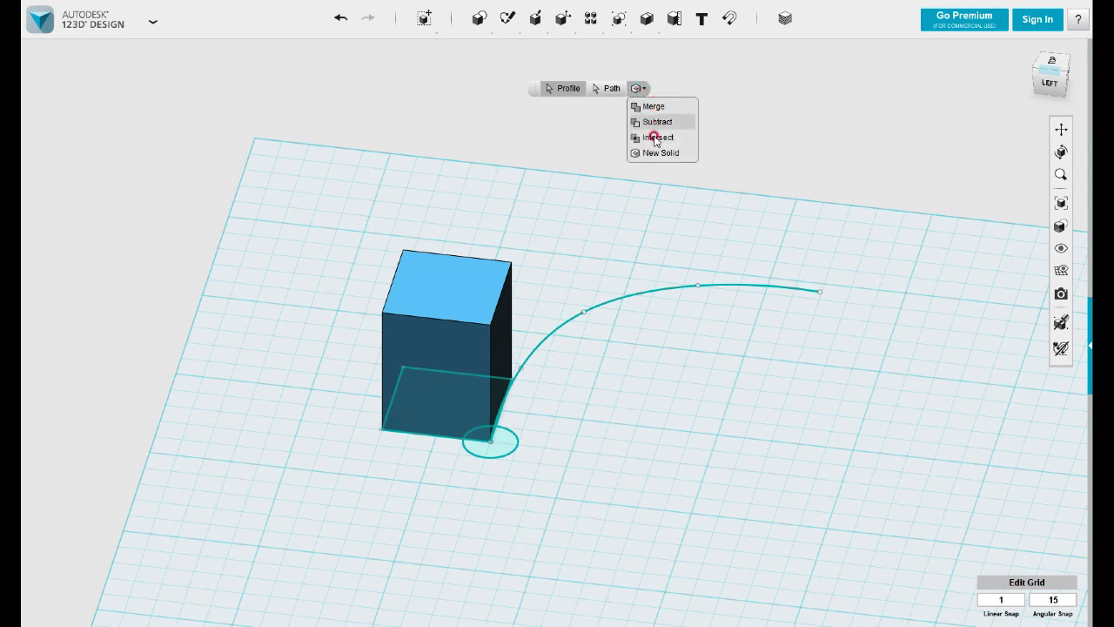
pyautogui.click(559, 89)
pyautogui.click(658, 153)
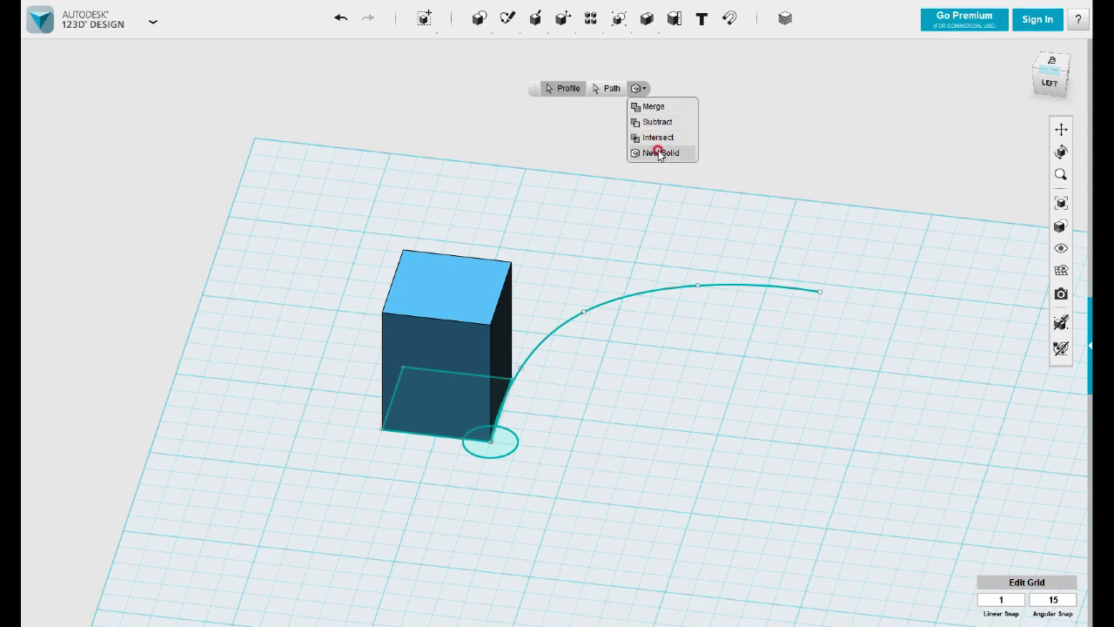
pyautogui.click(565, 89)
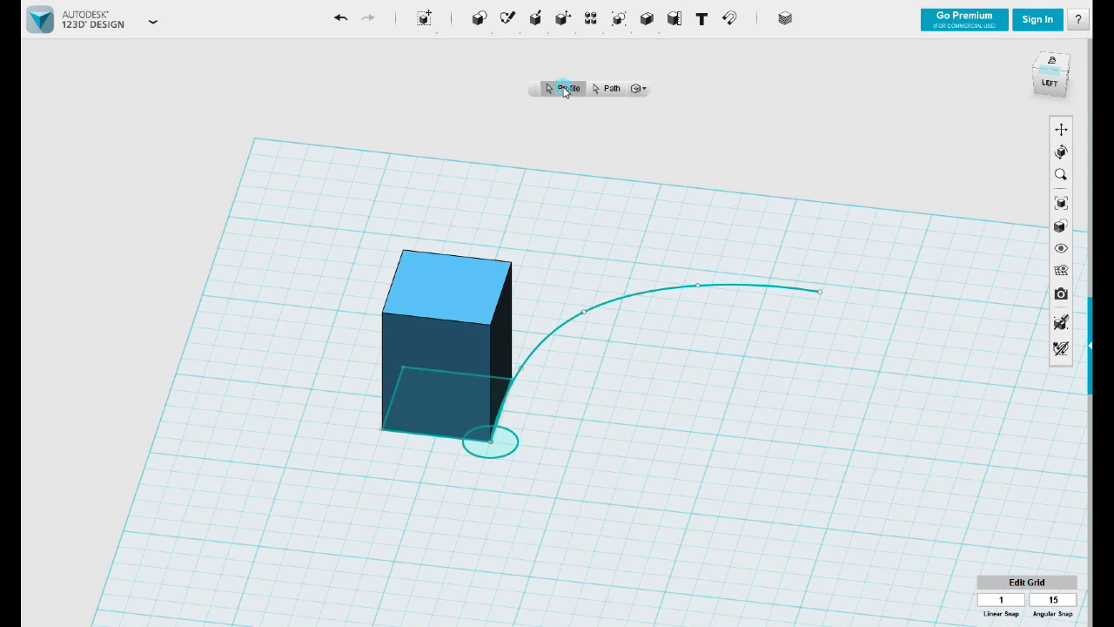
pyautogui.click(507, 445)
pyautogui.click(611, 93)
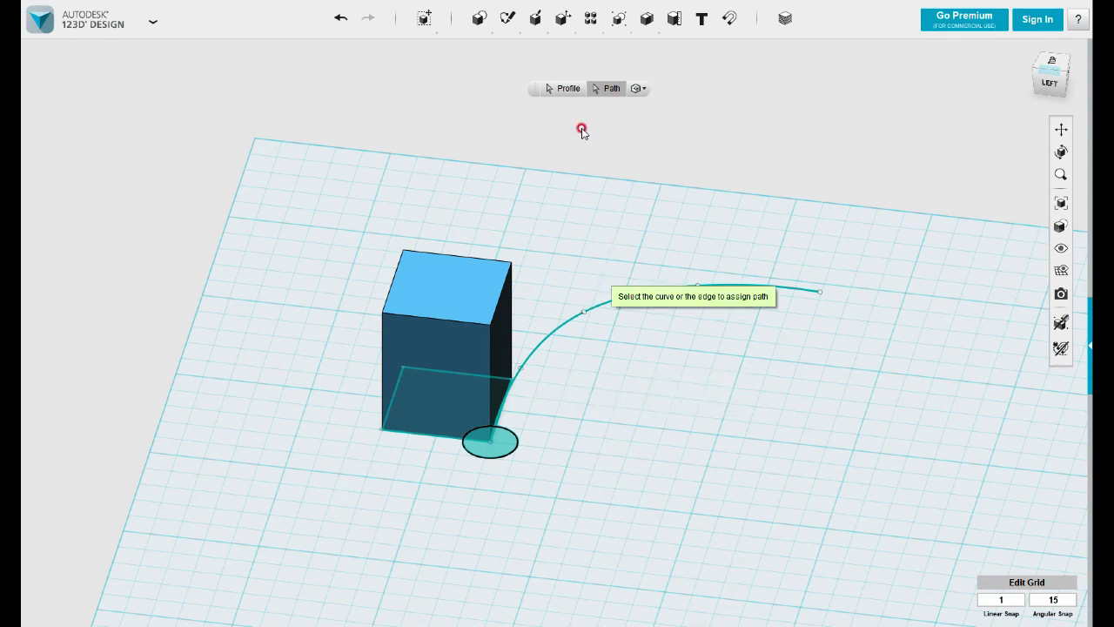
pyautogui.click(601, 307)
# Set the sweep to create a New Solid
pyautogui.moveTo(696, 393)
pyautogui.mouseDown(button='right')
pyautogui.moveTo(702, 376)
pyautogui.moveTo(714, 381)
pyautogui.moveTo(691, 398)
pyautogui.mouseUp(button='right')
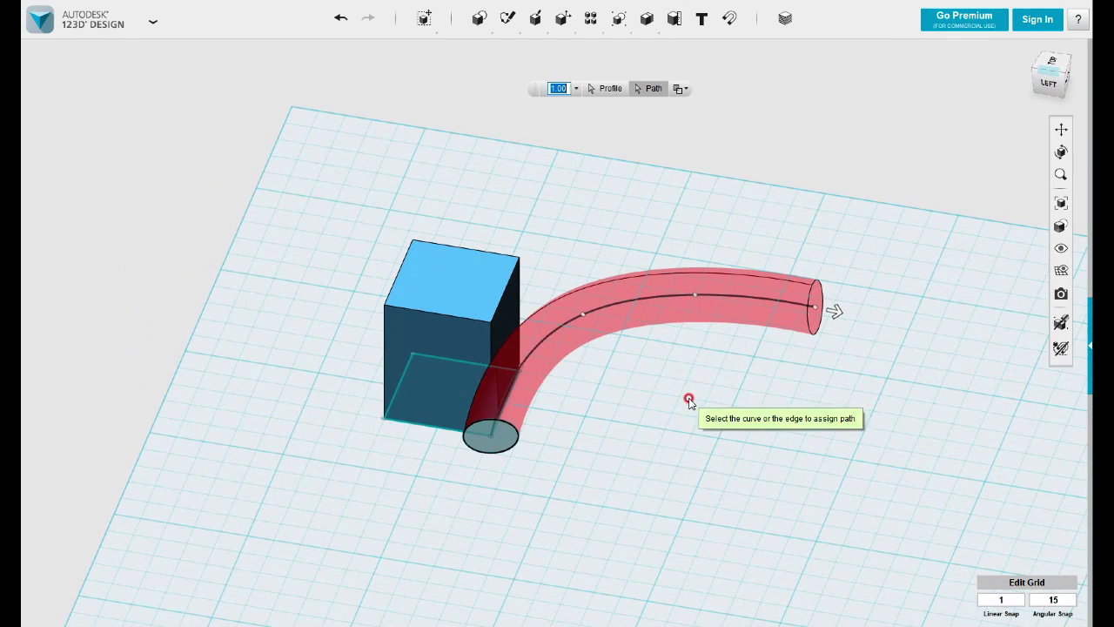
pyautogui.click(682, 89)
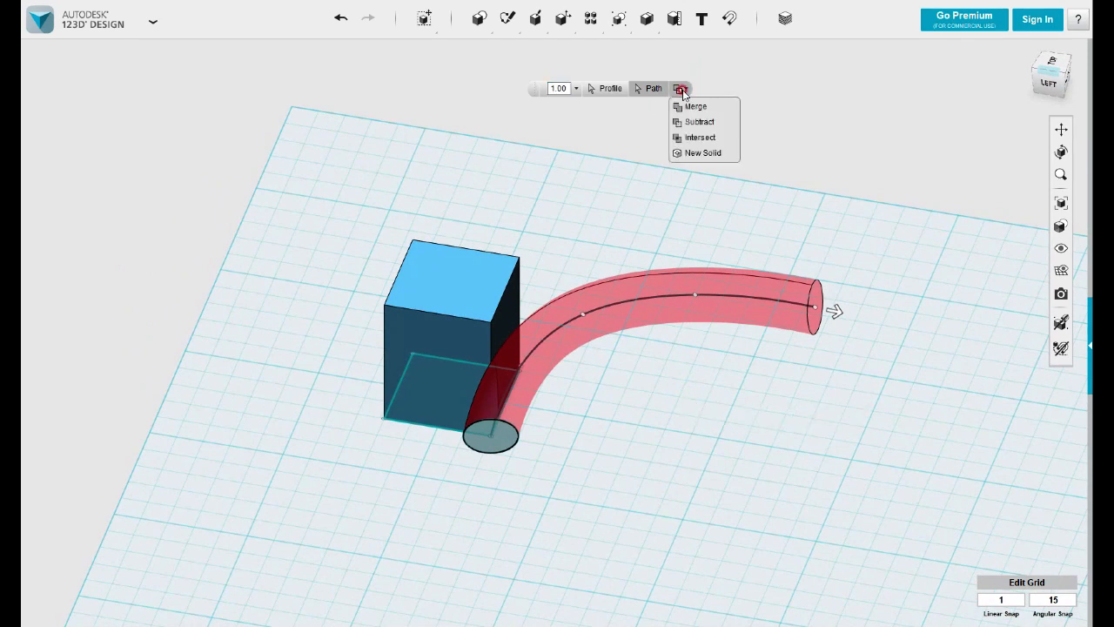
pyautogui.click(699, 153)
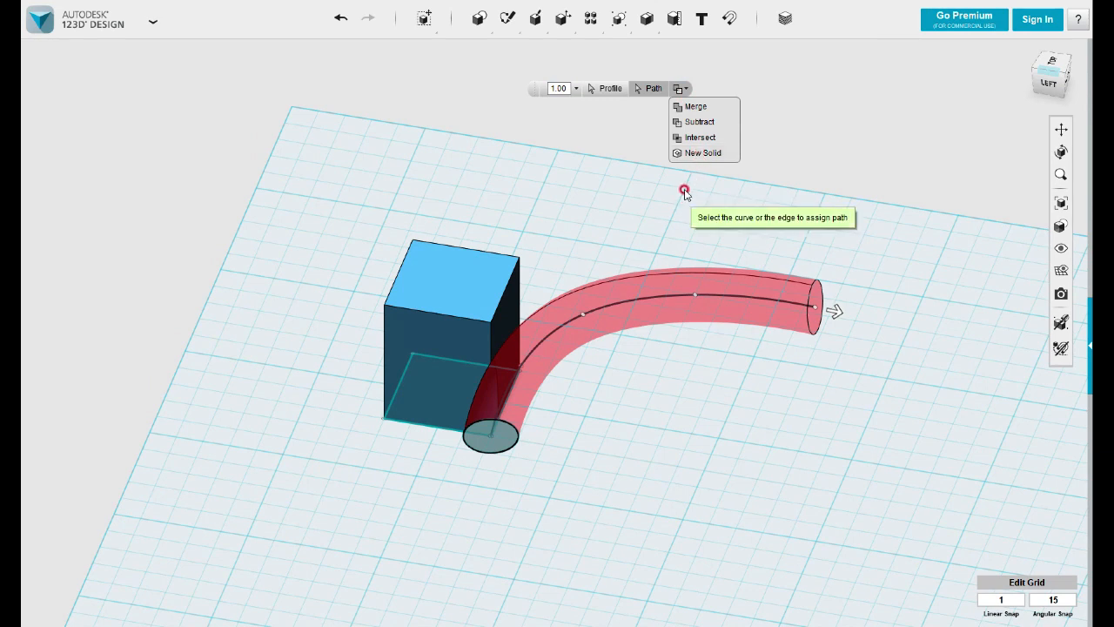
pyautogui.click(755, 301)
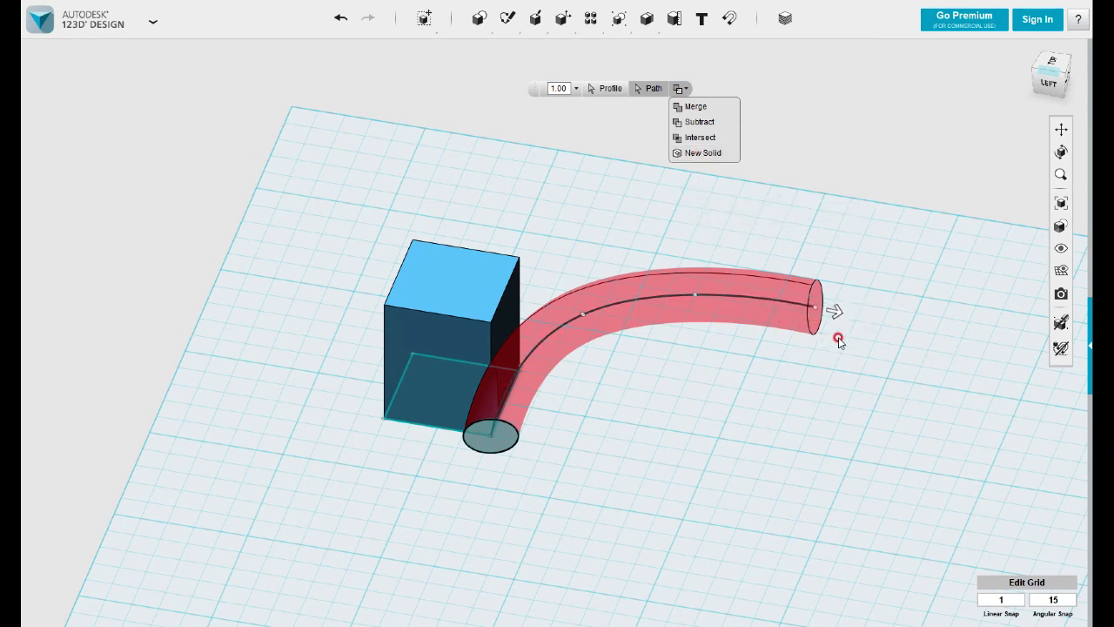
pyautogui.click(710, 155)
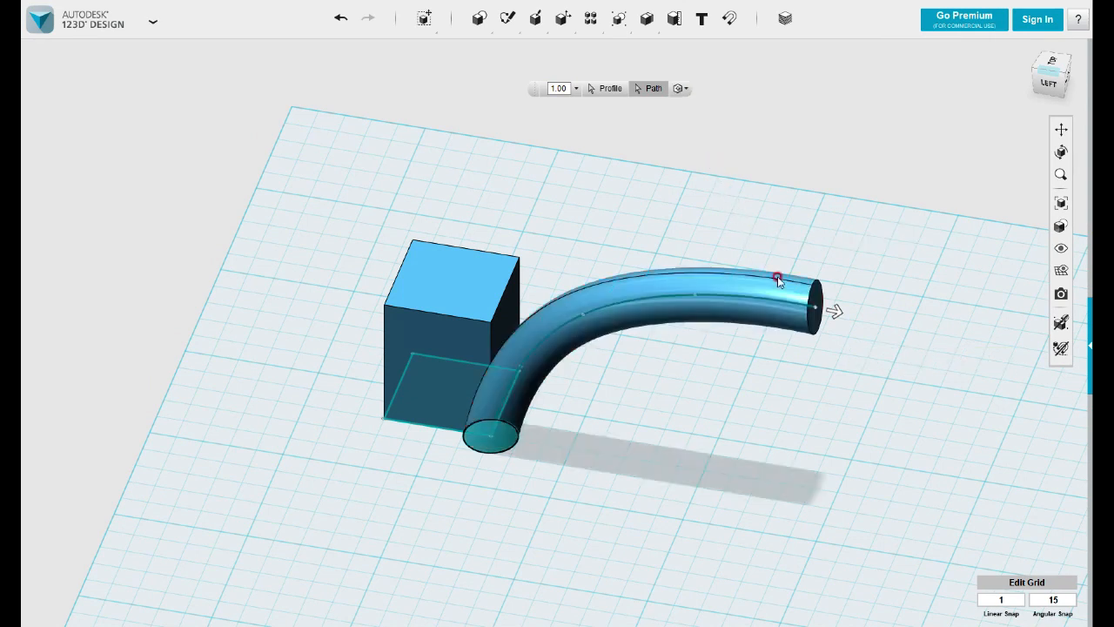
# Shorten the sweep along its path to a distance of 0.496
pyautogui.moveTo(833, 313); pyautogui.dragTo(881, 359)
pyautogui.moveTo(648, 442); pyautogui.dragTo(721, 380, button='right')
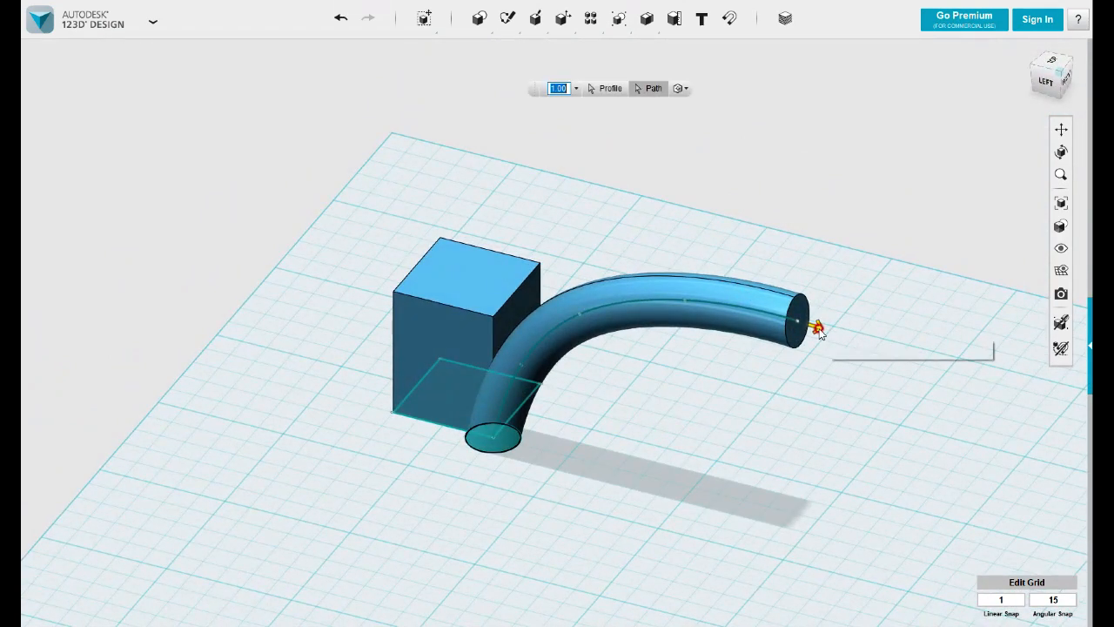
pyautogui.moveTo(812, 319); pyautogui.dragTo(613, 313)
# Switch the sweep to Subtract and apply it to cut a curved groove into the block's corner
pyautogui.moveTo(601, 374); pyautogui.dragTo(662, 391, button='right')
pyautogui.click(683, 87)
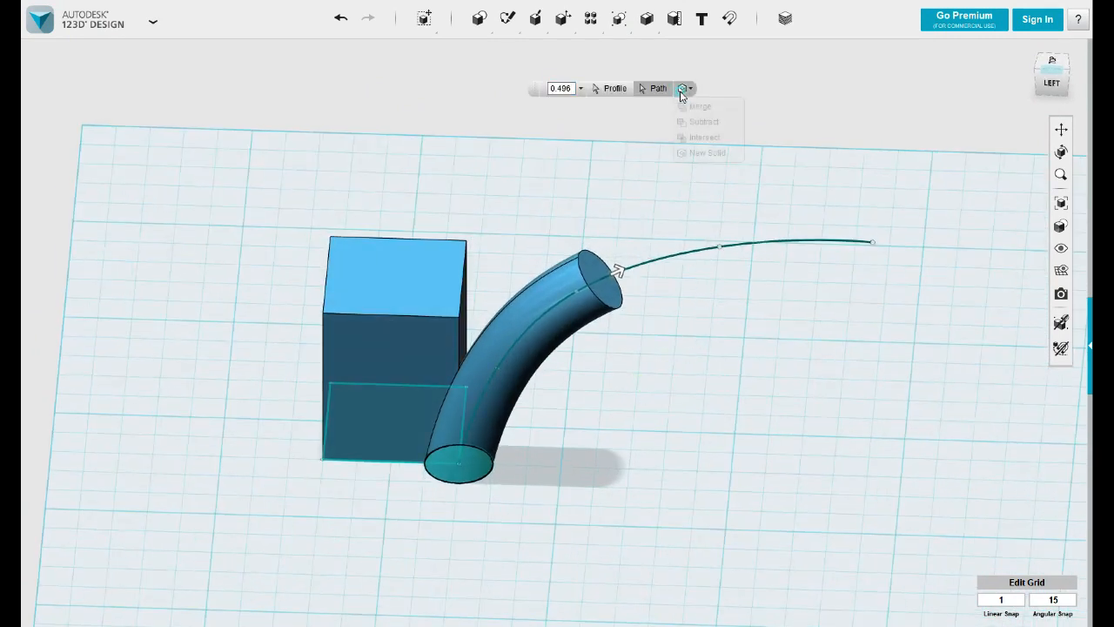
pyautogui.click(709, 139)
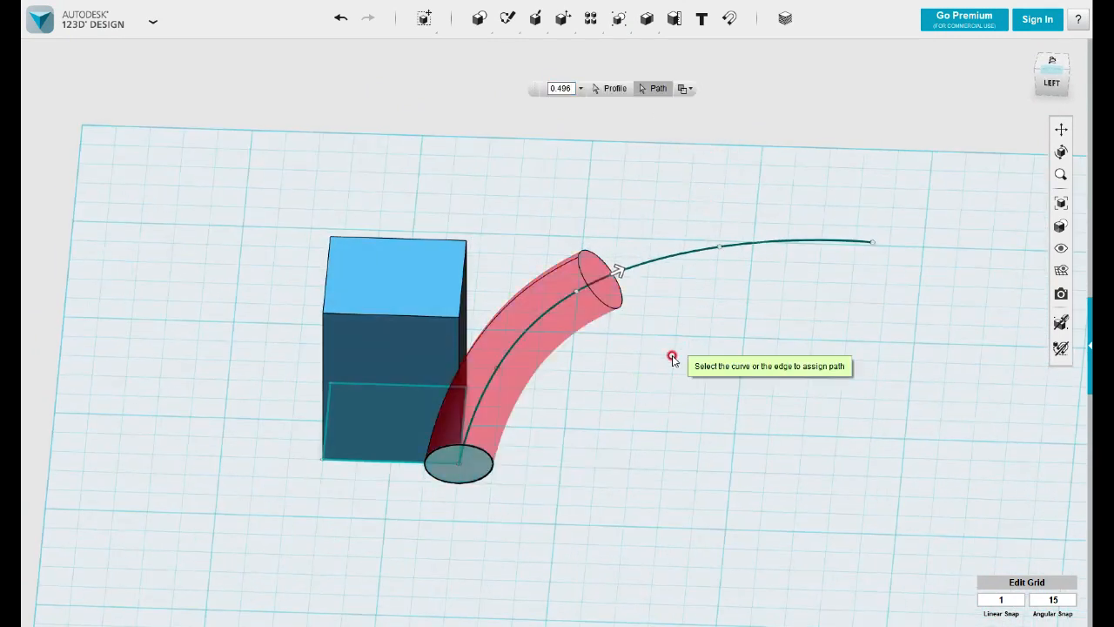
pyautogui.click(654, 392)
pyautogui.moveTo(583, 443); pyautogui.dragTo(460, 369, button='right')
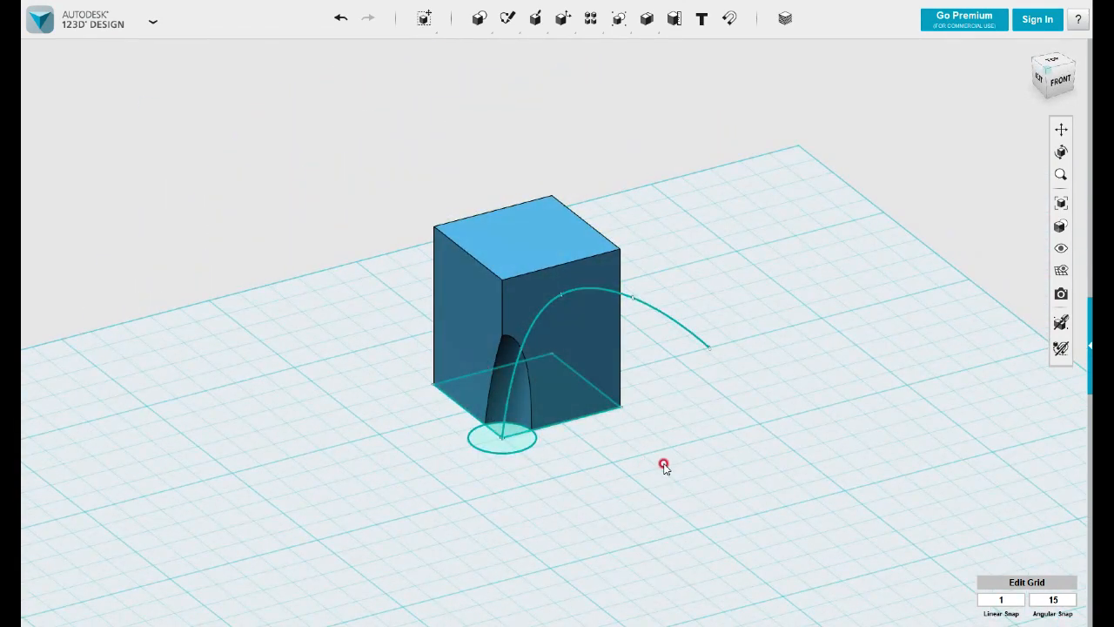
# Undo the swept cut in the block's corner and the spline sketch that served as its path
pyautogui.moveTo(640, 477); pyautogui.dragTo(698, 492, button='right')
pyautogui.moveTo(628, 438); pyautogui.dragTo(673, 430, button='middle')
pyautogui.moveTo(674, 432); pyautogui.dragTo(697, 458, button='right')
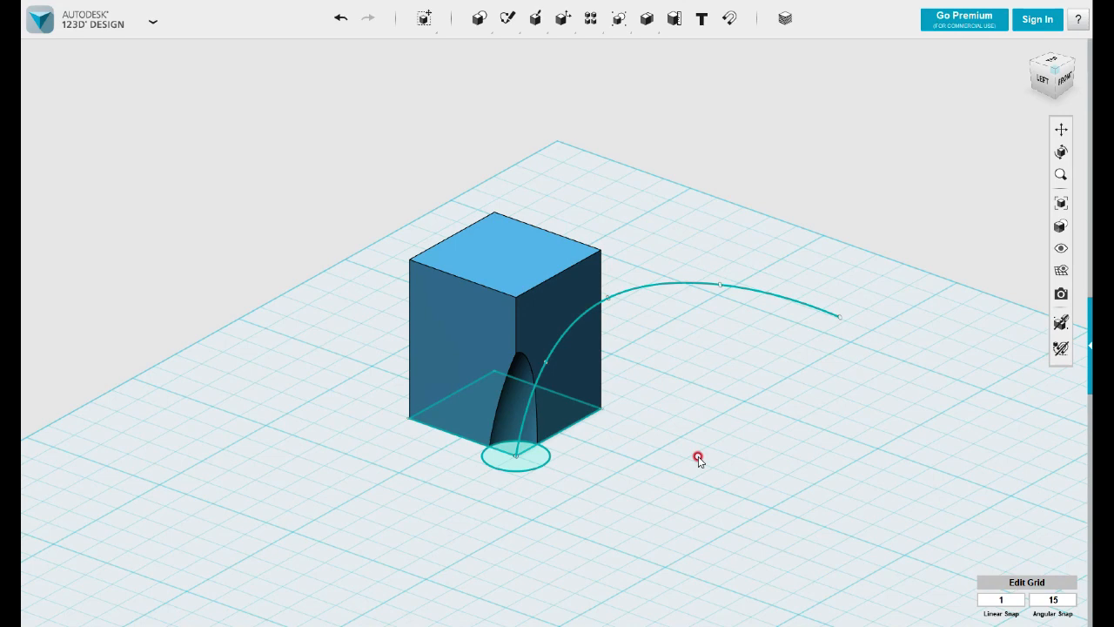
pyautogui.moveTo(733, 436); pyautogui.dragTo(756, 464, button='right')
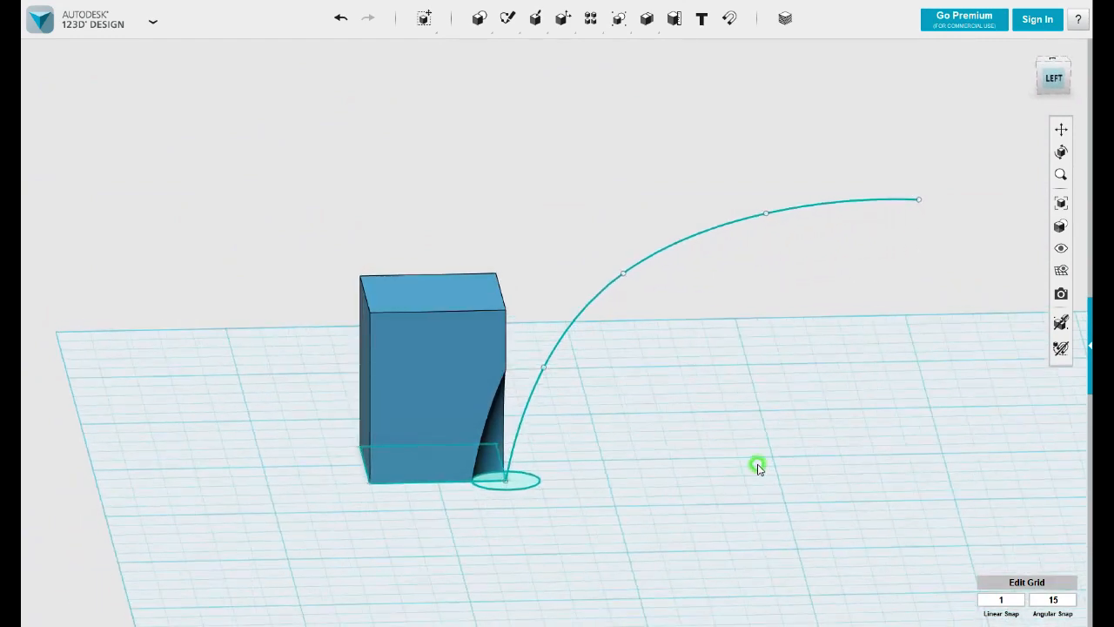
pyautogui.moveTo(669, 457); pyautogui.dragTo(599, 453, button='right')
pyautogui.click(646, 266)
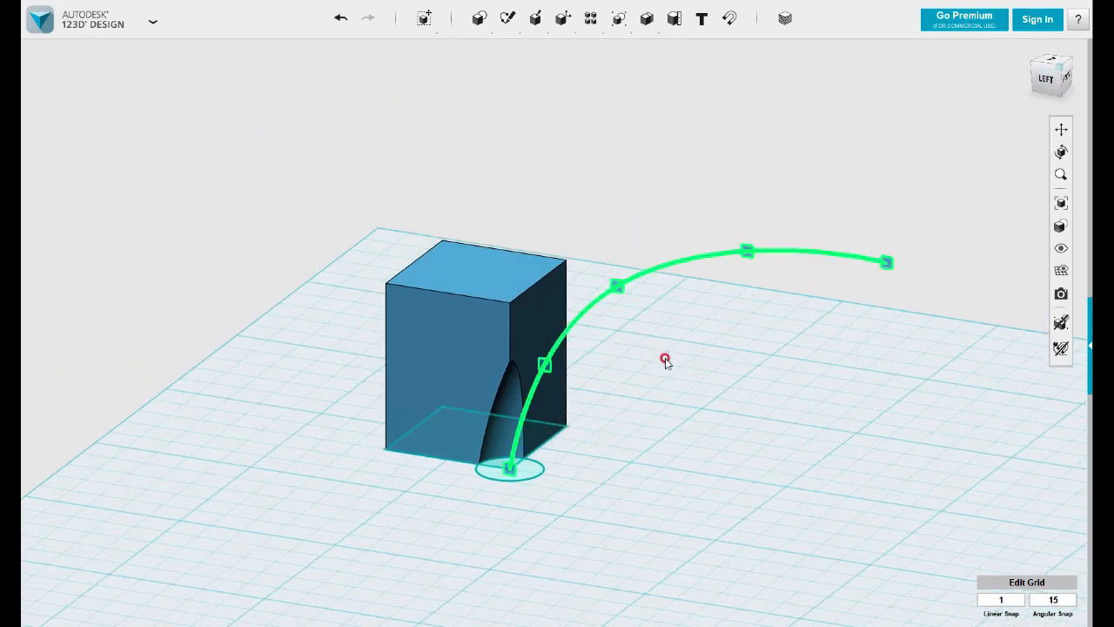
pyautogui.hotkey('ctrl', 'z')
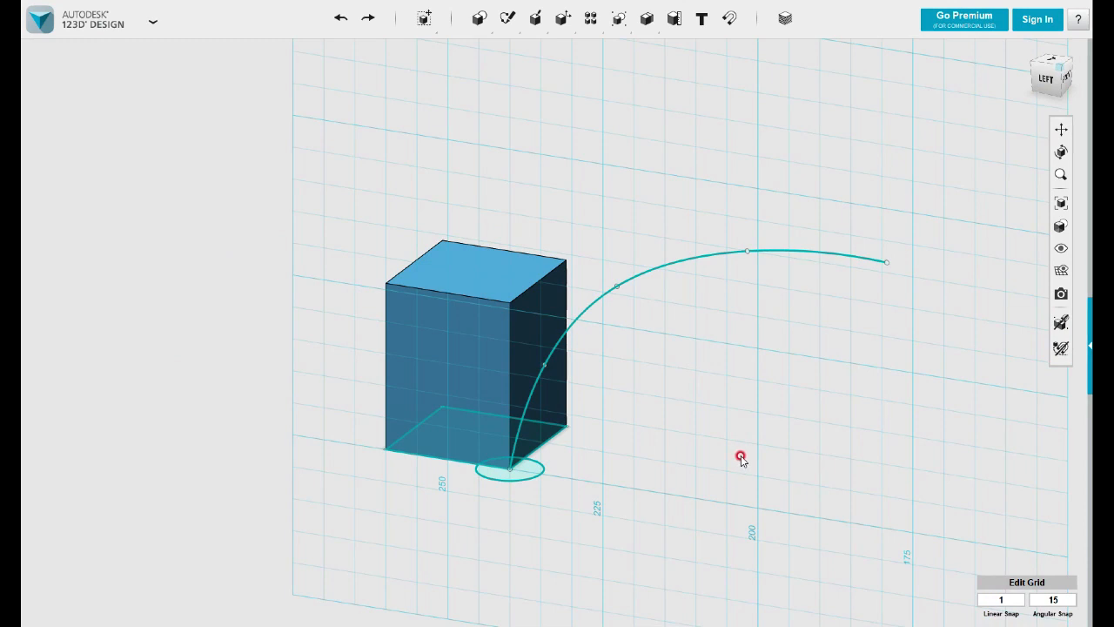
pyautogui.hotkey('ctrl', 'z')
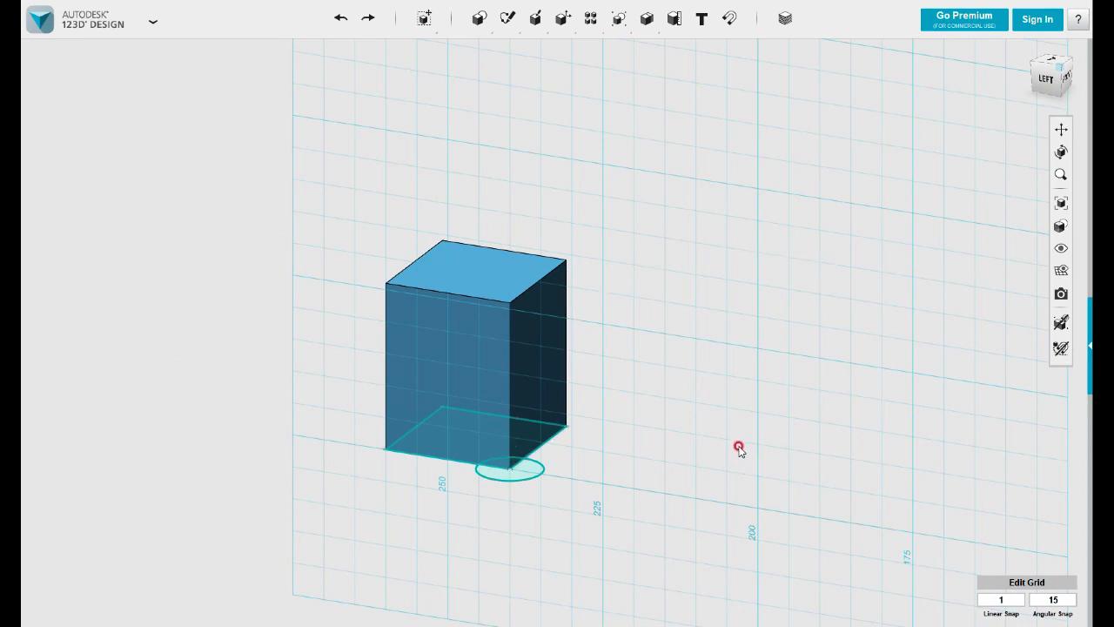
pyautogui.hotkey('ctrl', 'z')
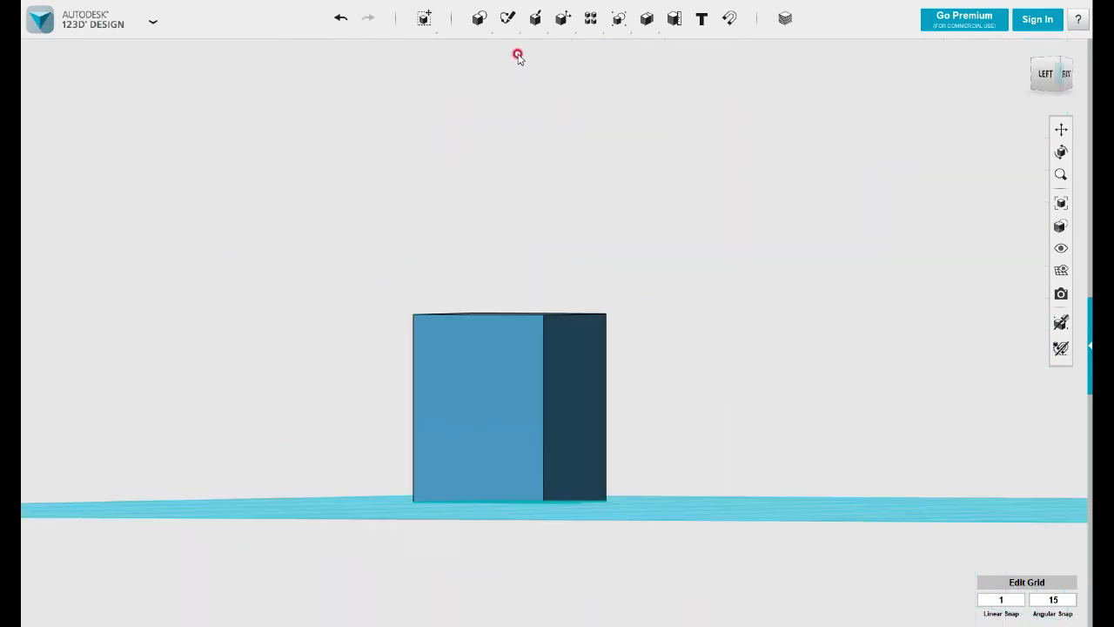
# Sketch a zigzag spline on the plane of the block's left face, starting at the circle's centre and rising away from the block
pyautogui.moveTo(507, 17)
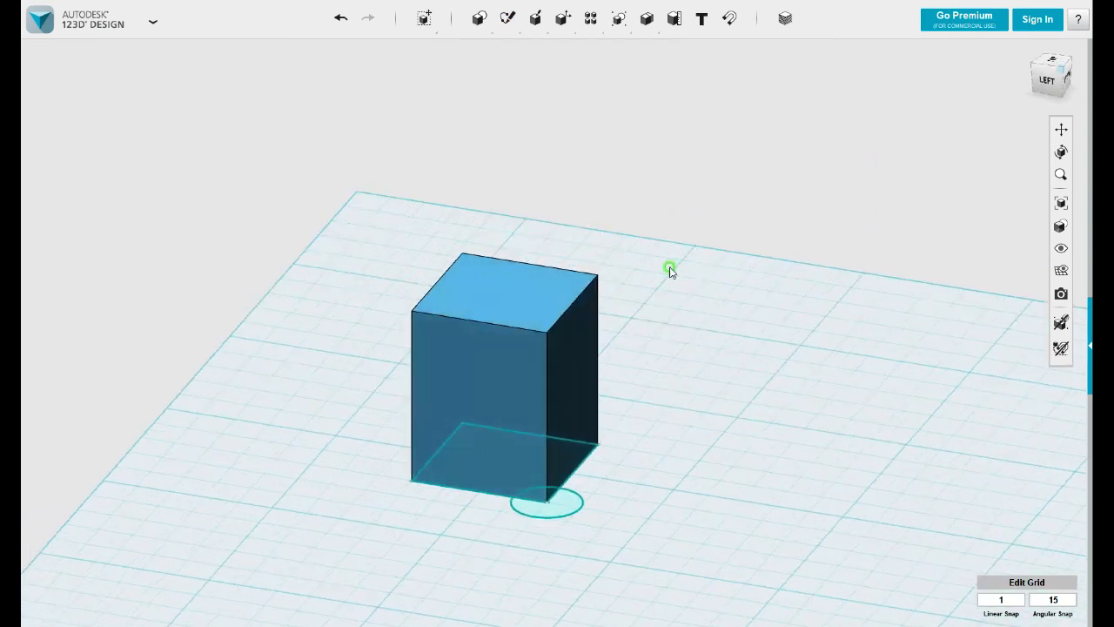
pyautogui.click(510, 386)
pyautogui.click(549, 501)
pyautogui.click(669, 299)
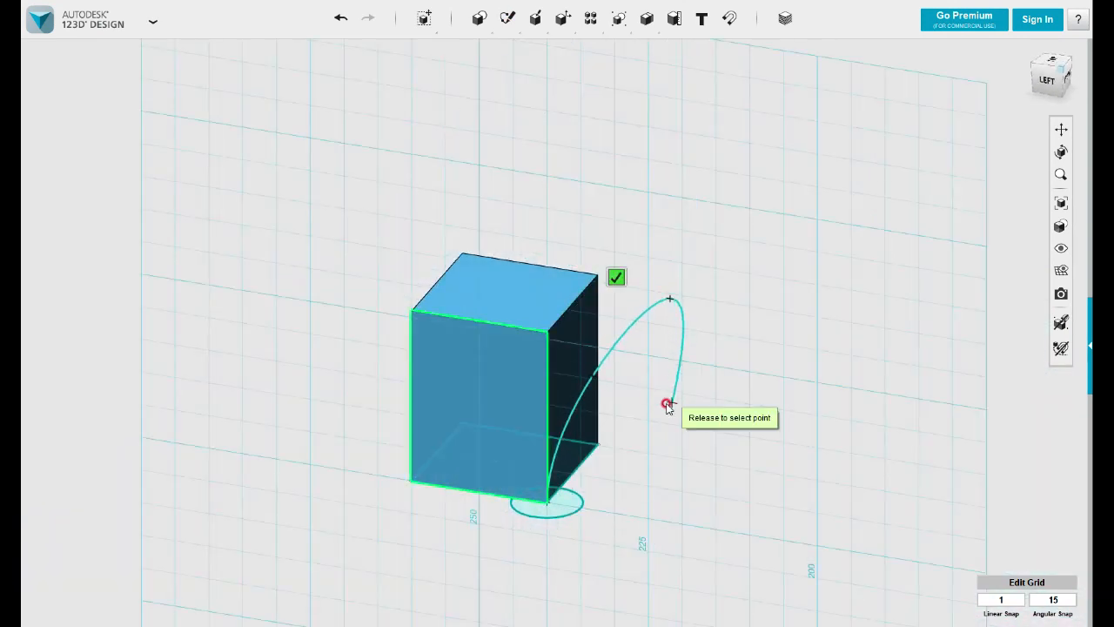
pyautogui.click(642, 381)
pyautogui.click(686, 350)
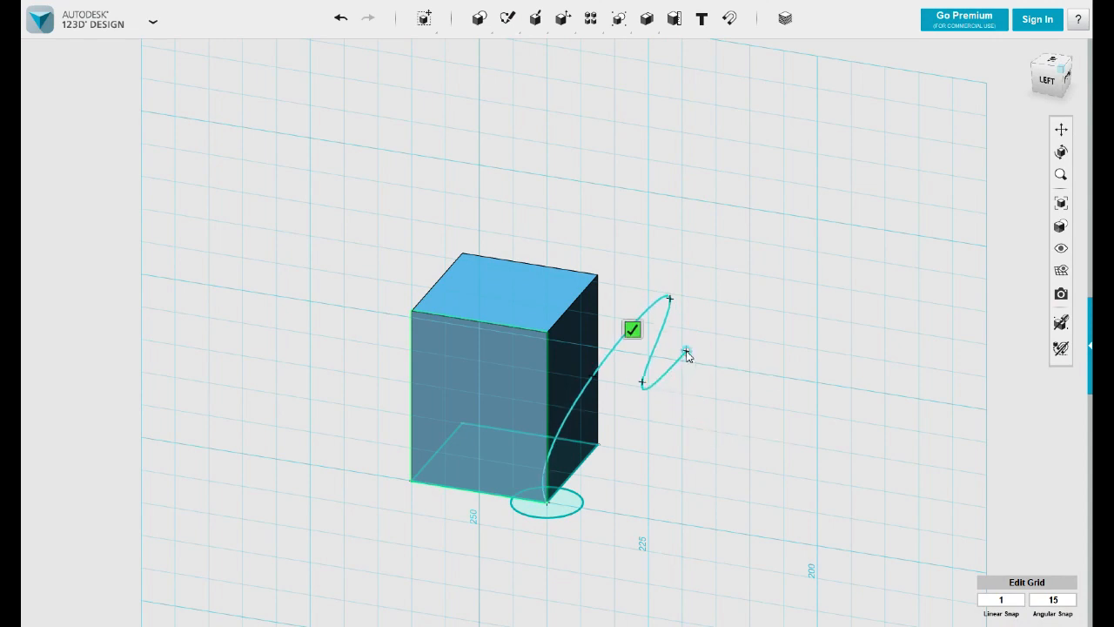
pyautogui.click(763, 304)
pyautogui.click(712, 284)
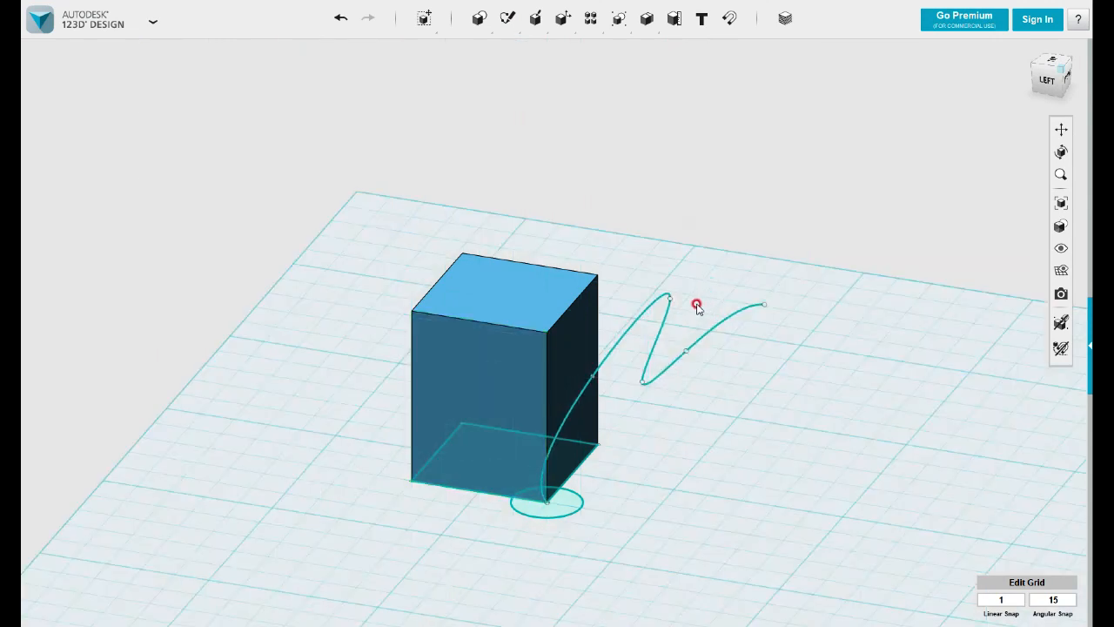
# Try to sweep the circle as the profile along the zigzag spline
pyautogui.moveTo(534, 19)
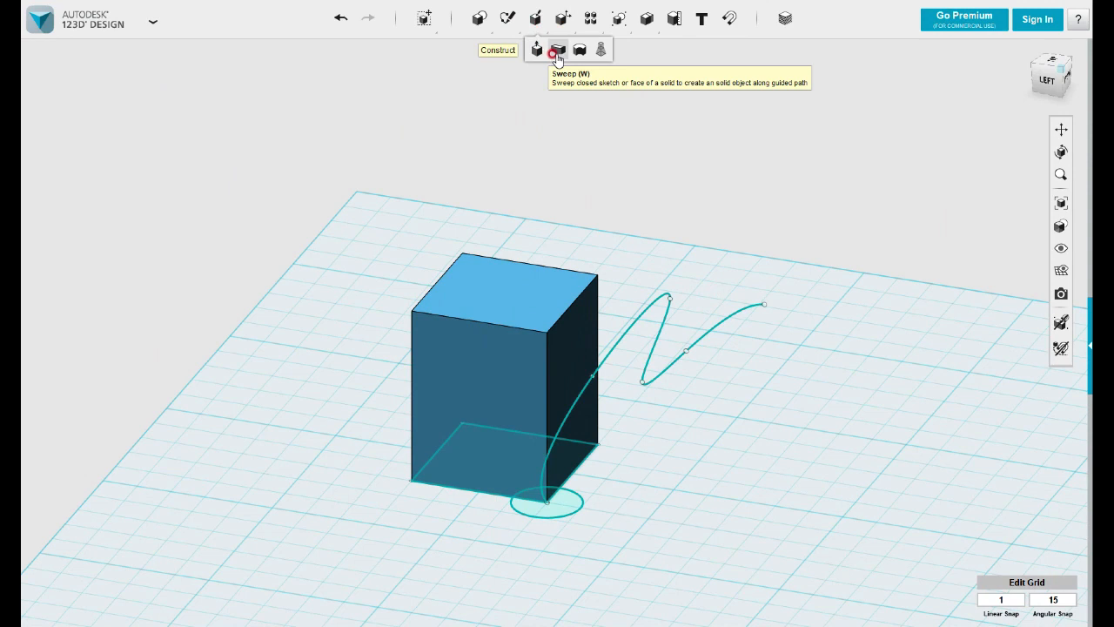
pyautogui.click(557, 49)
pyautogui.click(568, 505)
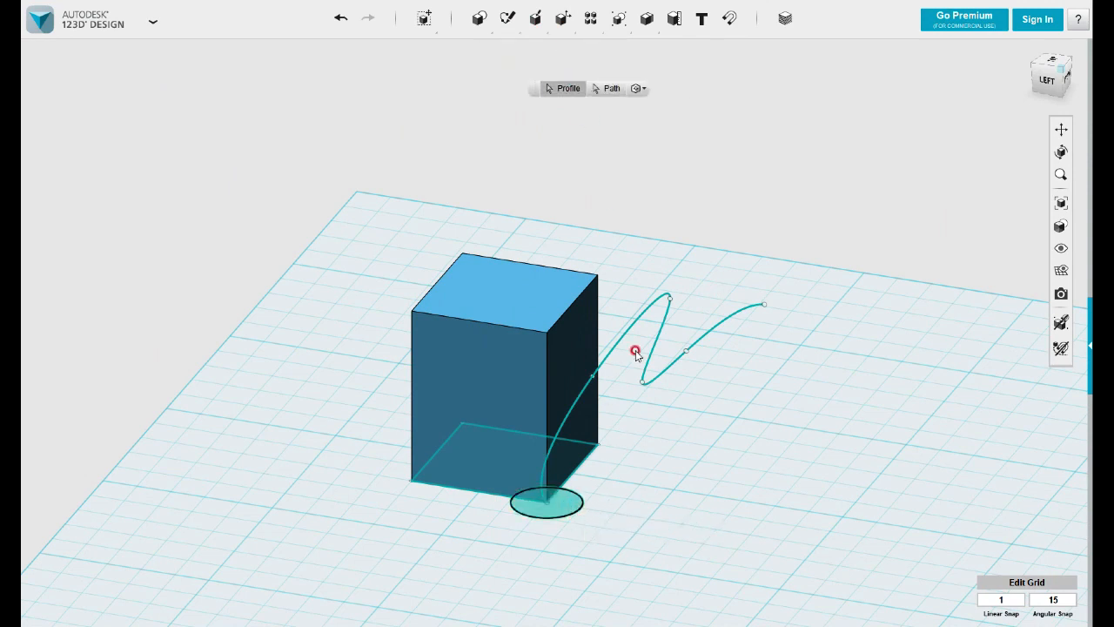
pyautogui.click(610, 88)
pyautogui.click(659, 298)
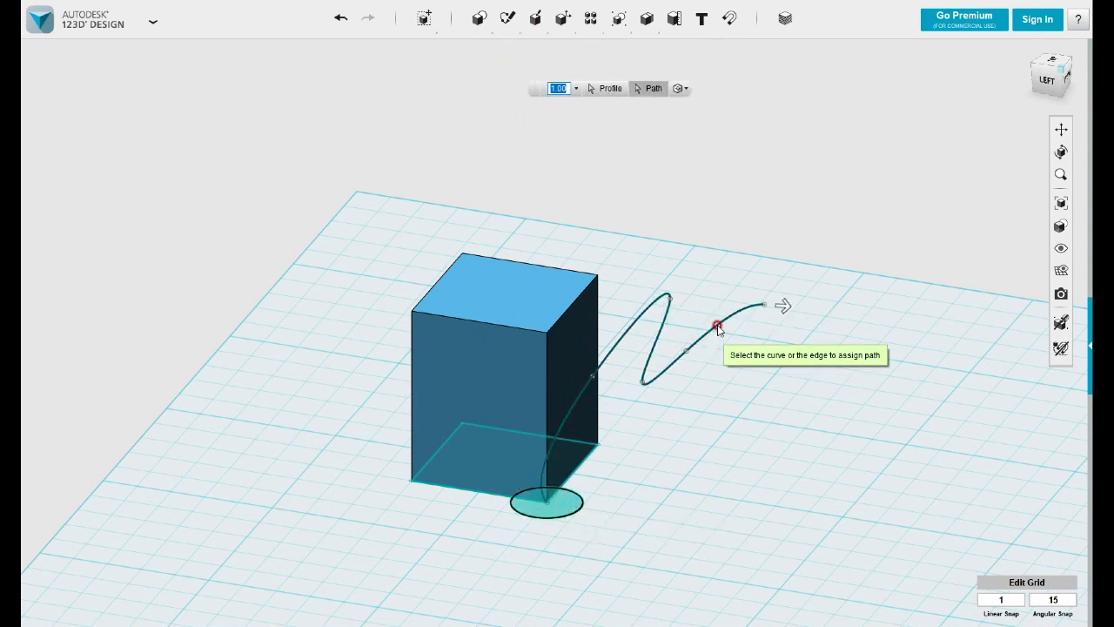
pyautogui.click(658, 300)
pyautogui.click(659, 373)
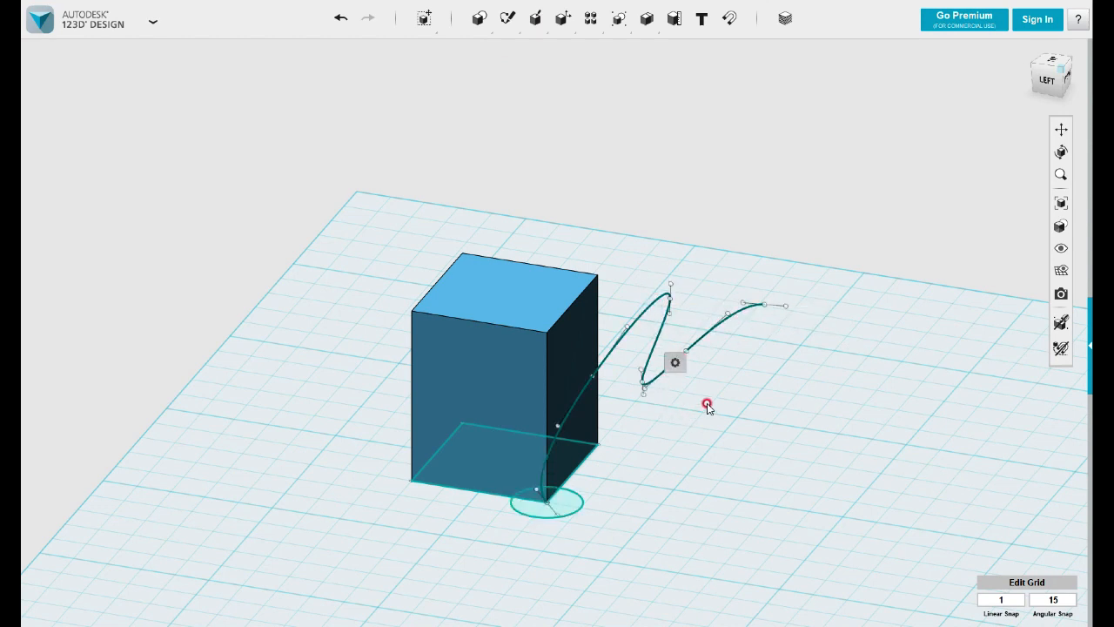
pyautogui.click(776, 387)
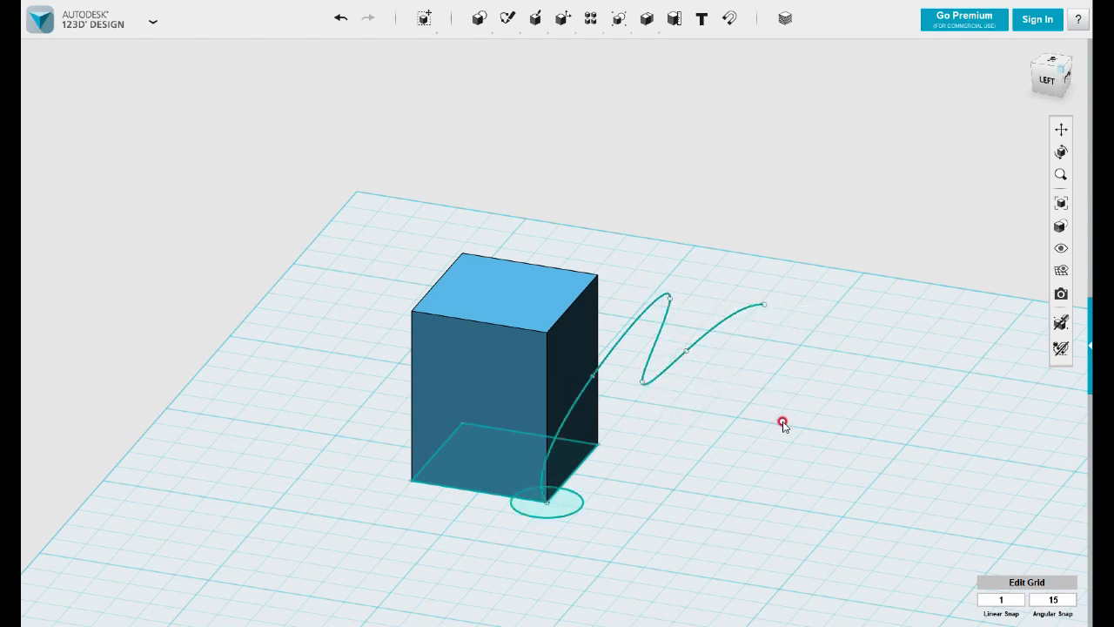
# Retry the sweep with the circle as the profile and the zigzag spline as the path
pyautogui.moveTo(536, 19)
pyautogui.click(557, 50)
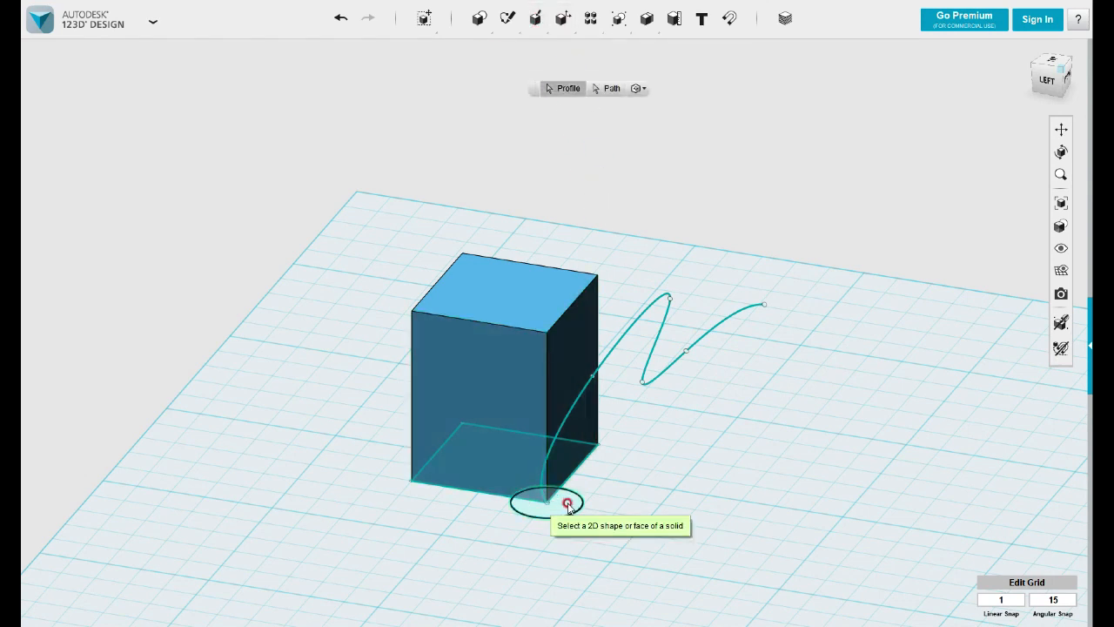
pyautogui.click(566, 498)
pyautogui.click(629, 96)
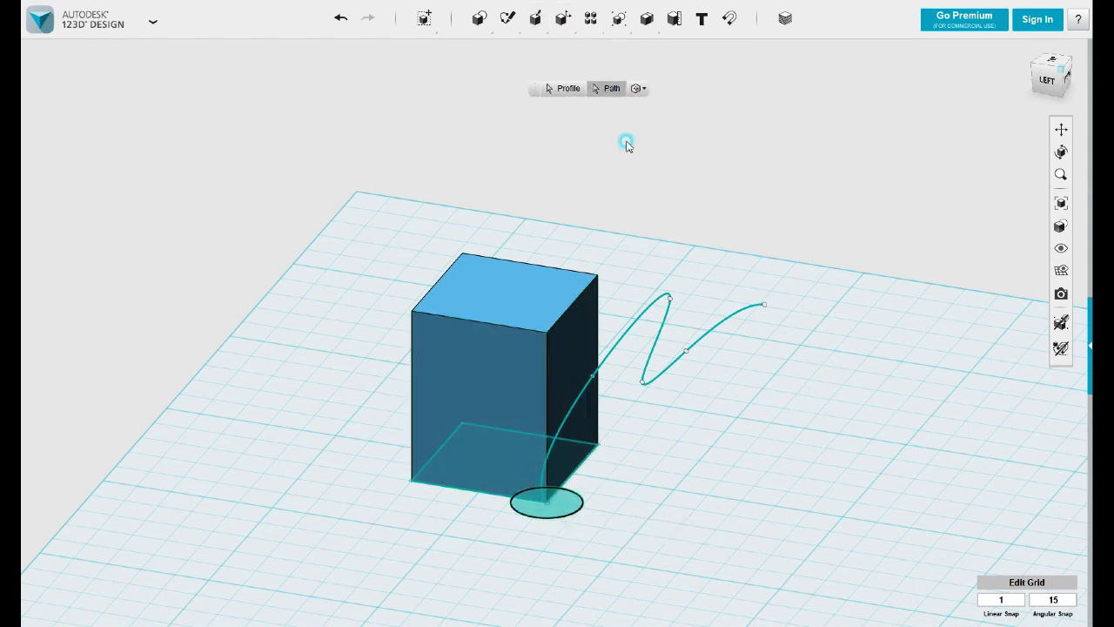
pyautogui.click(645, 314)
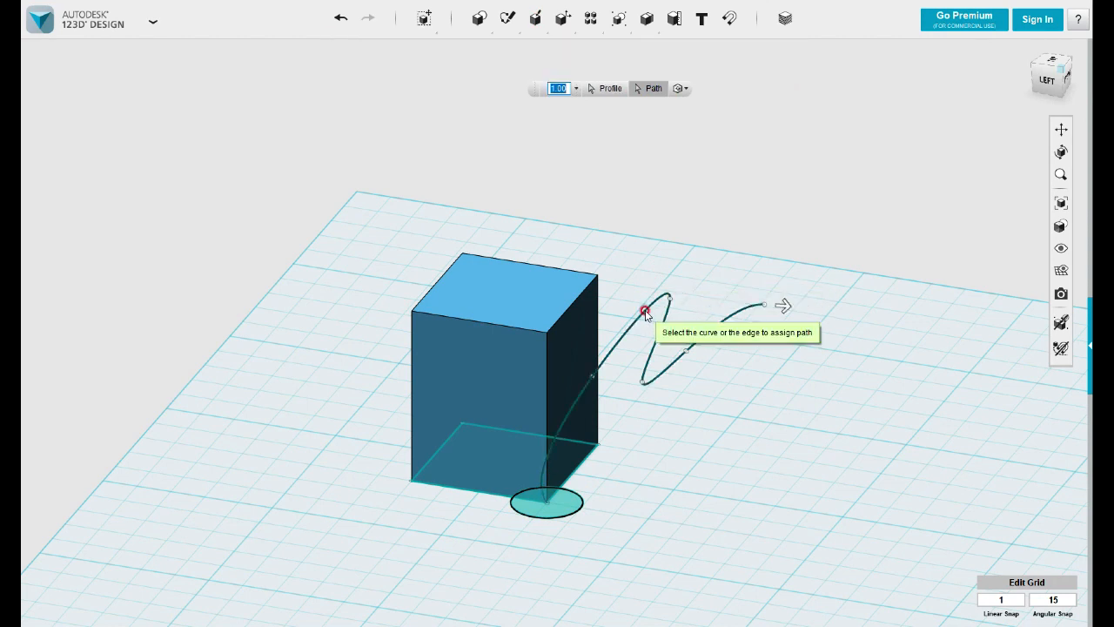
pyautogui.press('Escape')
# Reshape the spline in the left view into a gentler wave by moving its lower bend, following point and endpoint away from the block
pyautogui.click(644, 310)
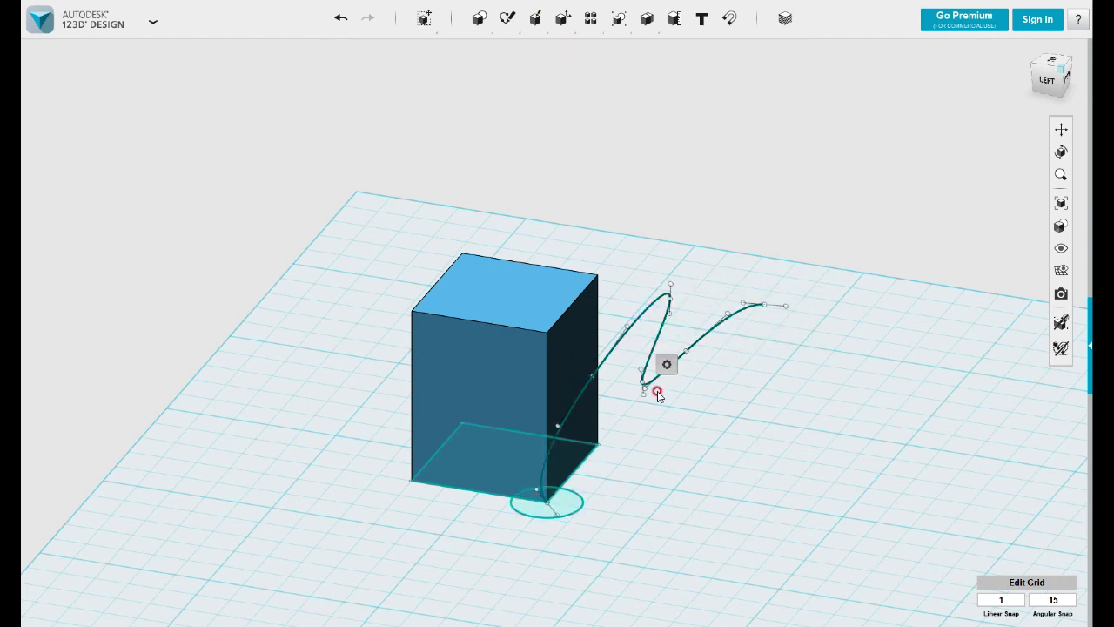
pyautogui.click(1047, 80)
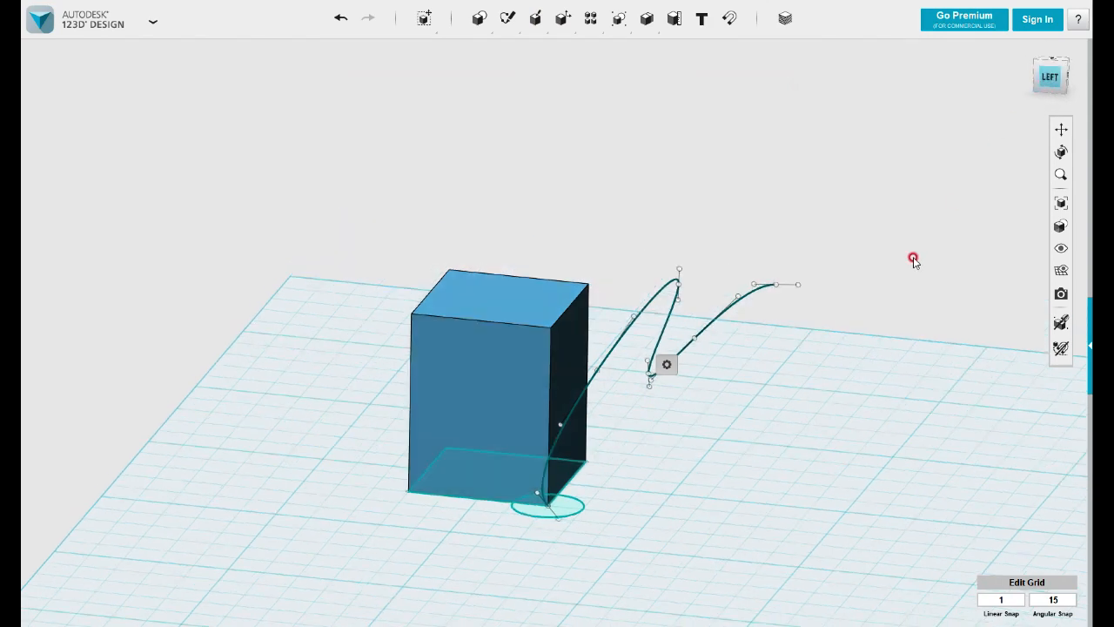
pyautogui.moveTo(617, 275); pyautogui.dragTo(581, 254, button='middle')
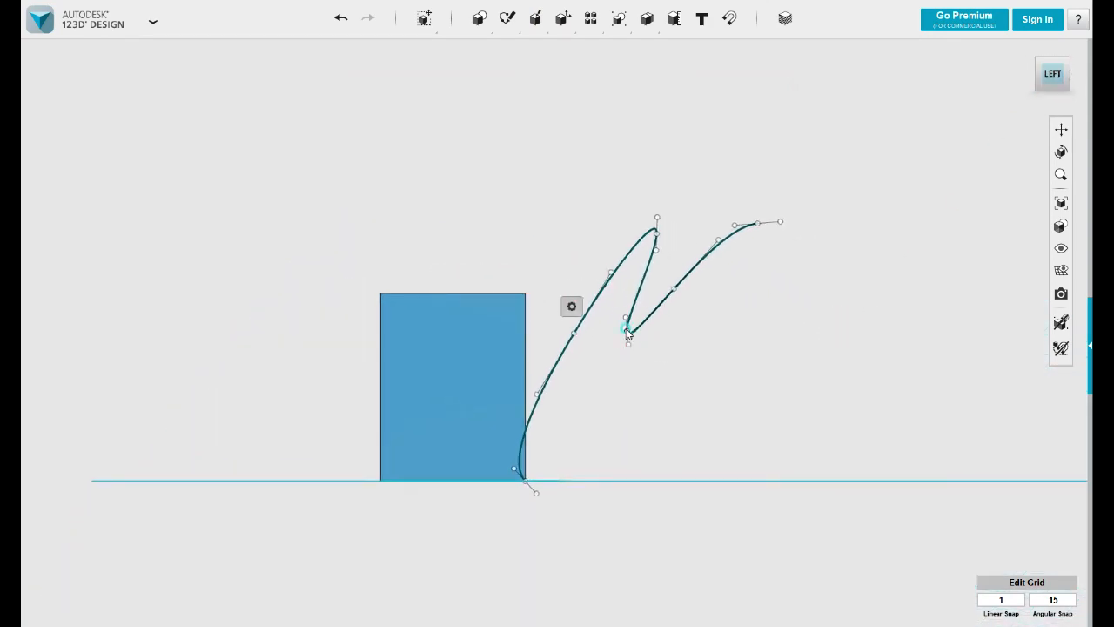
pyautogui.moveTo(629, 331); pyautogui.dragTo(686, 336)
pyautogui.moveTo(676, 293); pyautogui.dragTo(749, 292)
pyautogui.moveTo(759, 226); pyautogui.dragTo(882, 262)
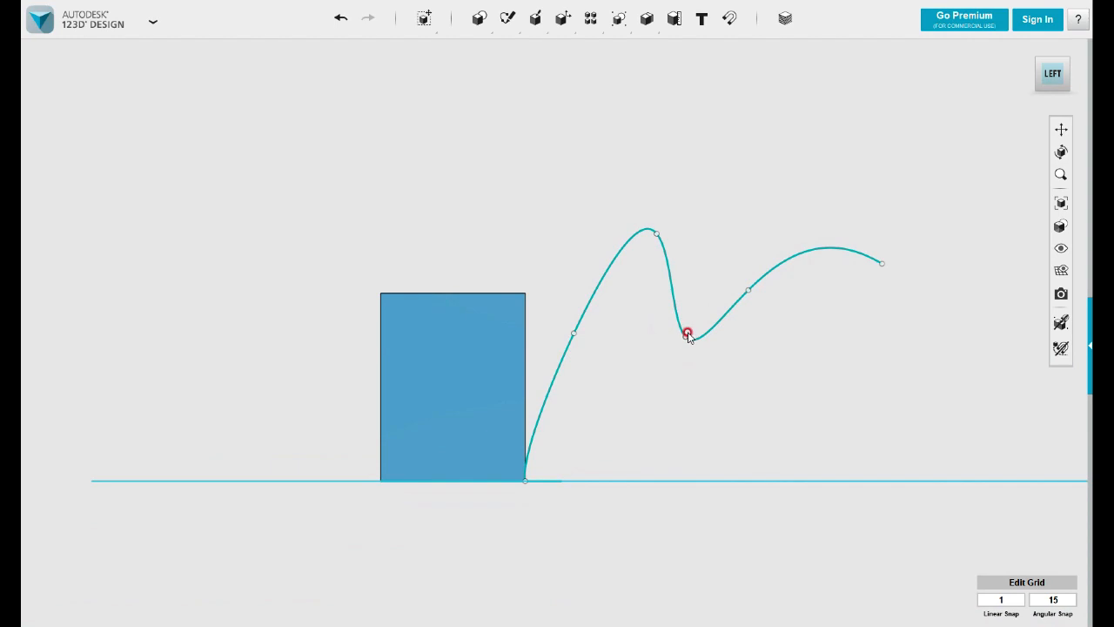
pyautogui.moveTo(687, 334); pyautogui.dragTo(686, 310)
# Try slight adjustments to the spline's lower bend point and undo them
pyautogui.moveTo(654, 345); pyautogui.dragTo(646, 376, button='right')
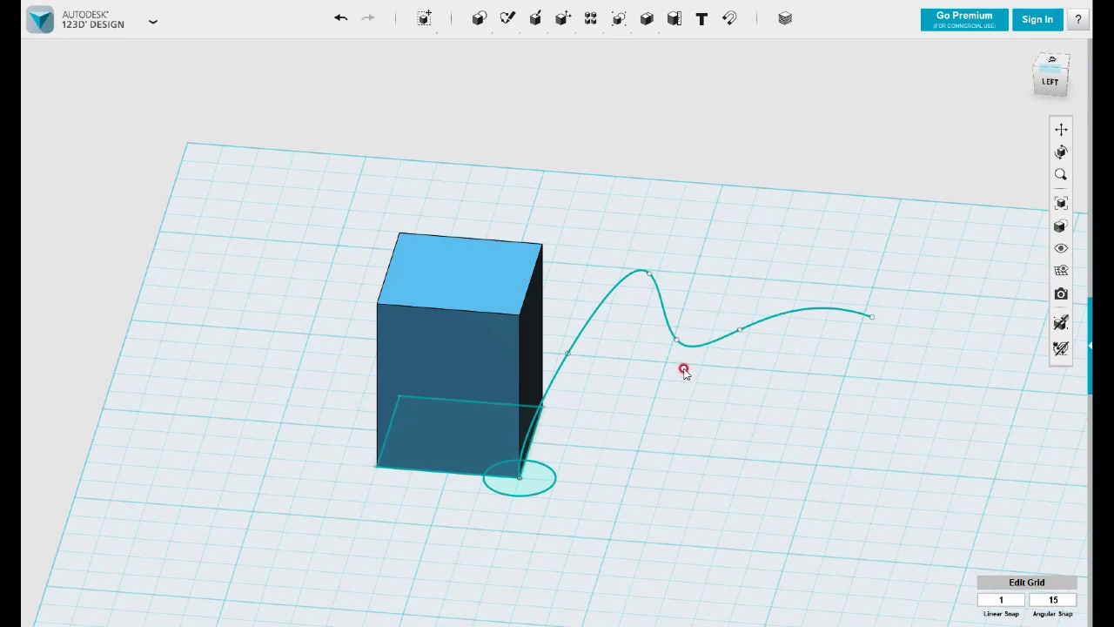
pyautogui.moveTo(677, 340)
pyautogui.mouseDown()
pyautogui.moveTo(597, 366)
pyautogui.moveTo(682, 340)
pyautogui.moveTo(622, 316)
pyautogui.moveTo(677, 348)
pyautogui.mouseUp()
pyautogui.hotkey('ctrl', 'z')
pyautogui.hotkey('ctrl', 'z')
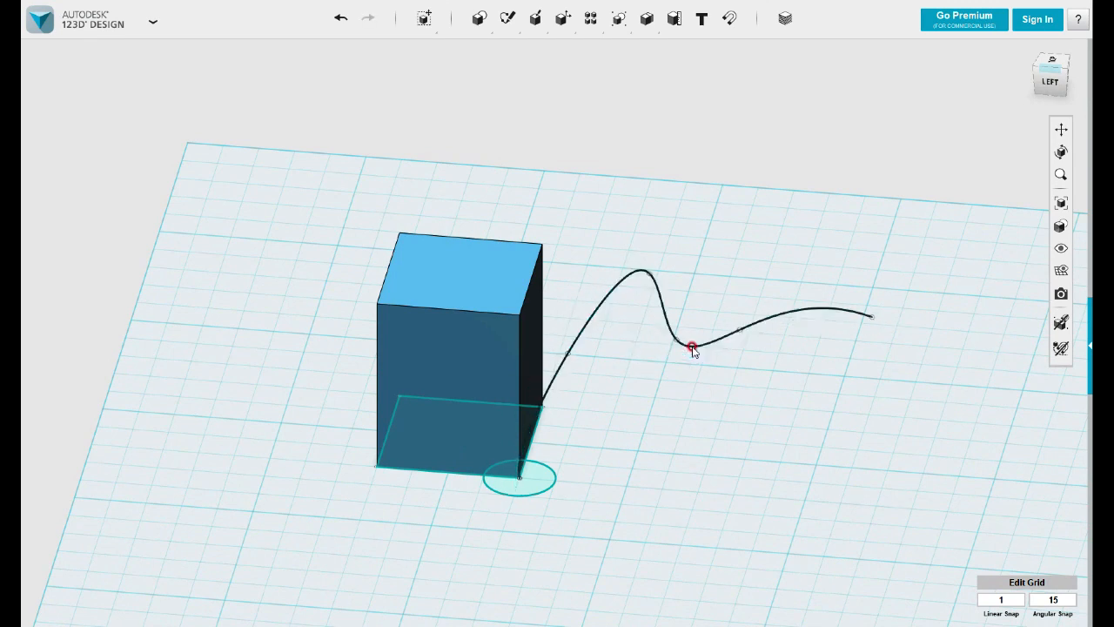
pyautogui.click(678, 340)
pyautogui.moveTo(675, 338)
pyautogui.mouseDown()
pyautogui.moveTo(664, 346)
pyautogui.moveTo(678, 342)
pyautogui.mouseUp()
pyautogui.hotkey('ctrl', 'z')
# Try to sweep the circle along the reshaped spline over a shortened path distance
pyautogui.moveTo(524, 31)
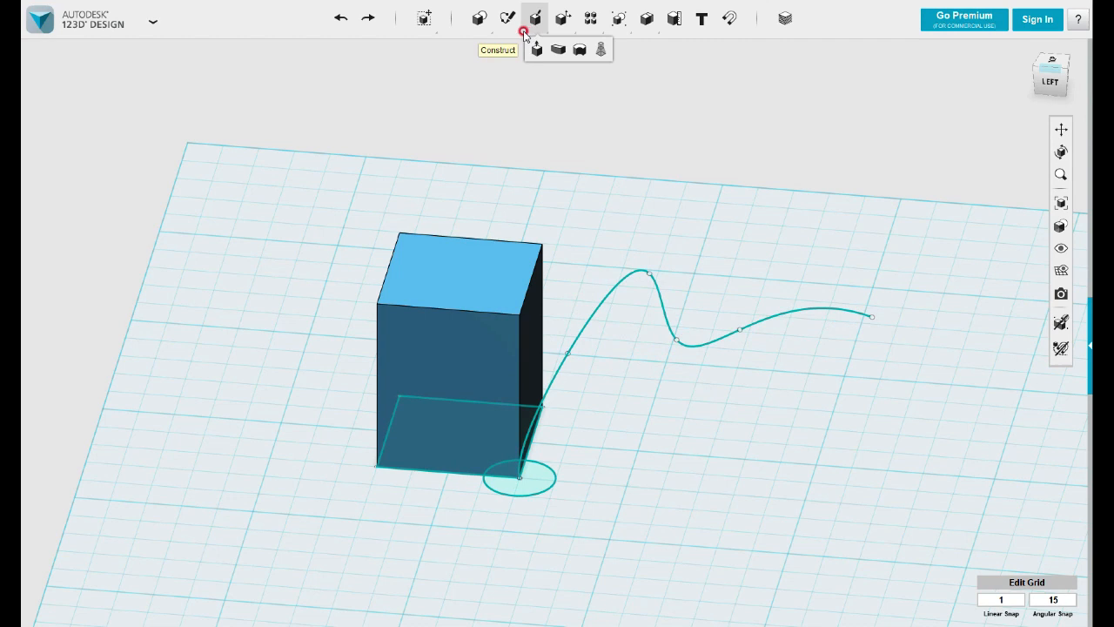
pyautogui.click(558, 50)
pyautogui.click(527, 474)
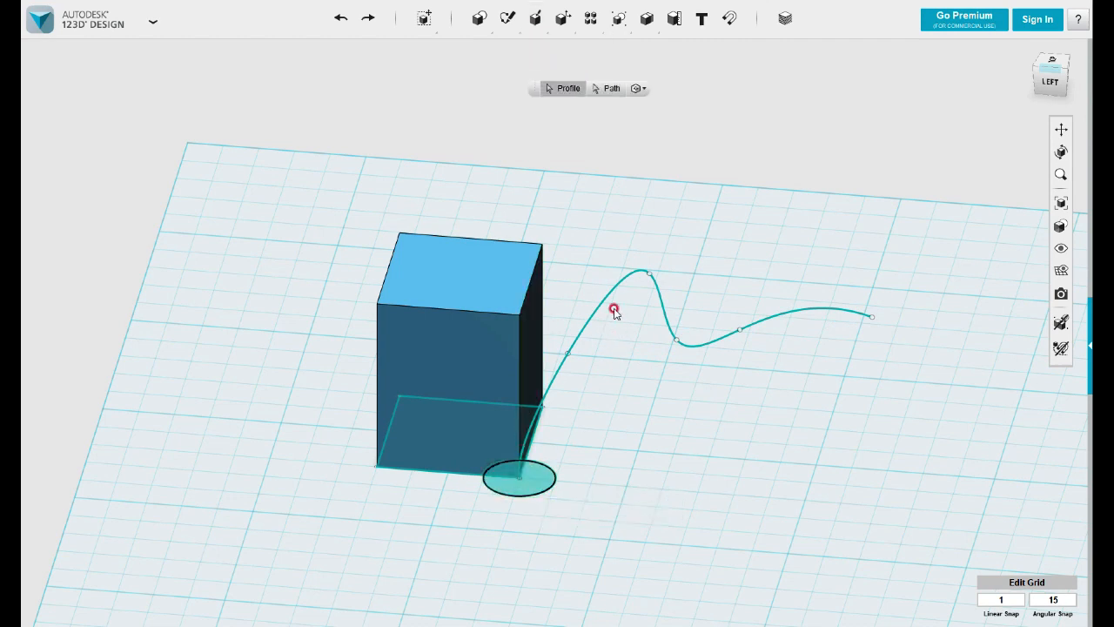
pyautogui.click(599, 98)
pyautogui.click(612, 291)
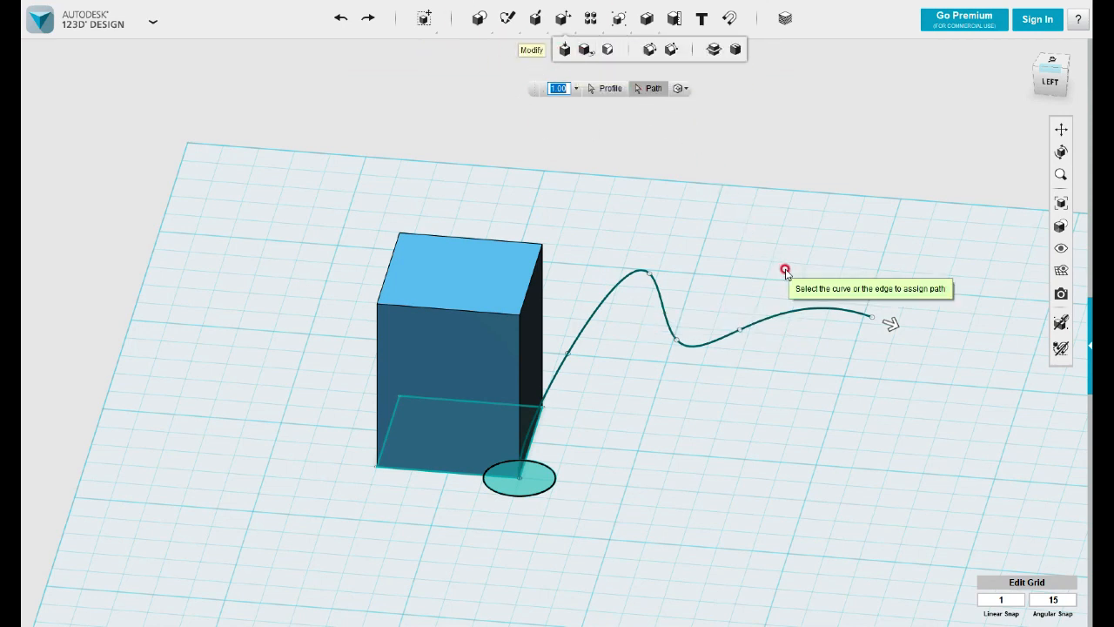
pyautogui.moveTo(890, 320); pyautogui.dragTo(652, 248)
pyautogui.click(679, 214)
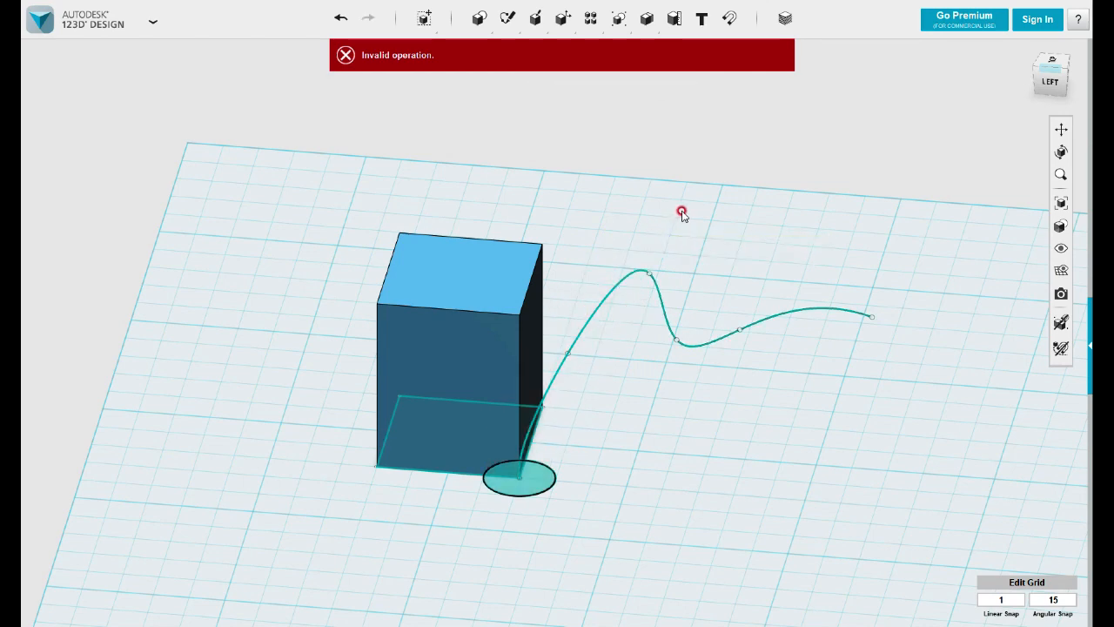
pyautogui.click(673, 178)
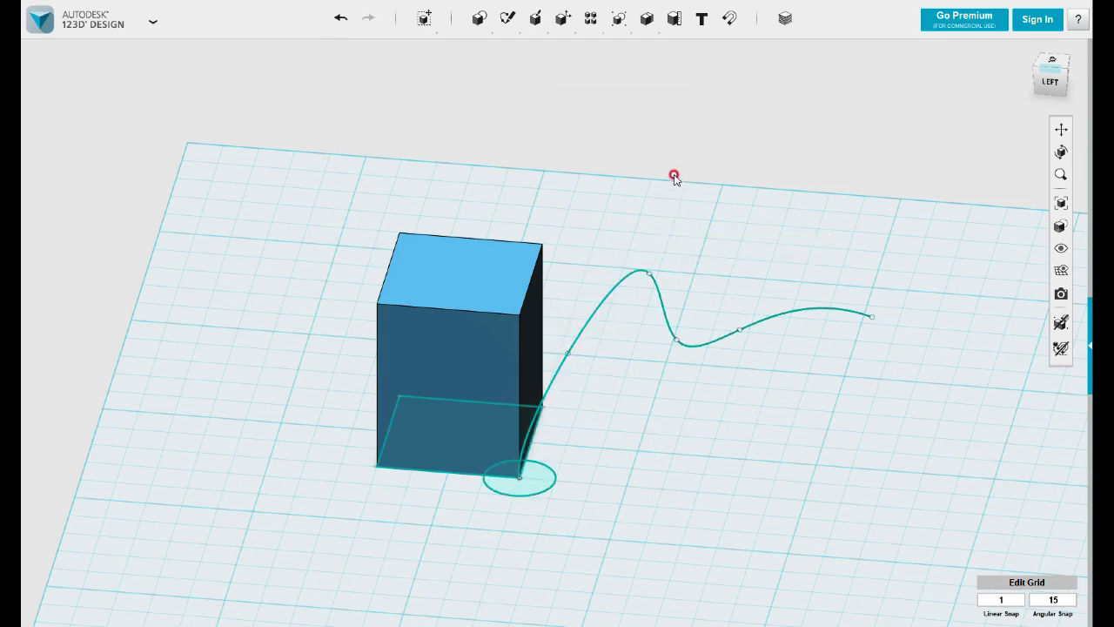
# Select the block, circle and spline together and delete them
pyautogui.moveTo(788, 482)
pyautogui.mouseDown()
pyautogui.moveTo(473, 316)
pyautogui.moveTo(323, 212)
pyautogui.mouseUp()
pyautogui.press('Delete')
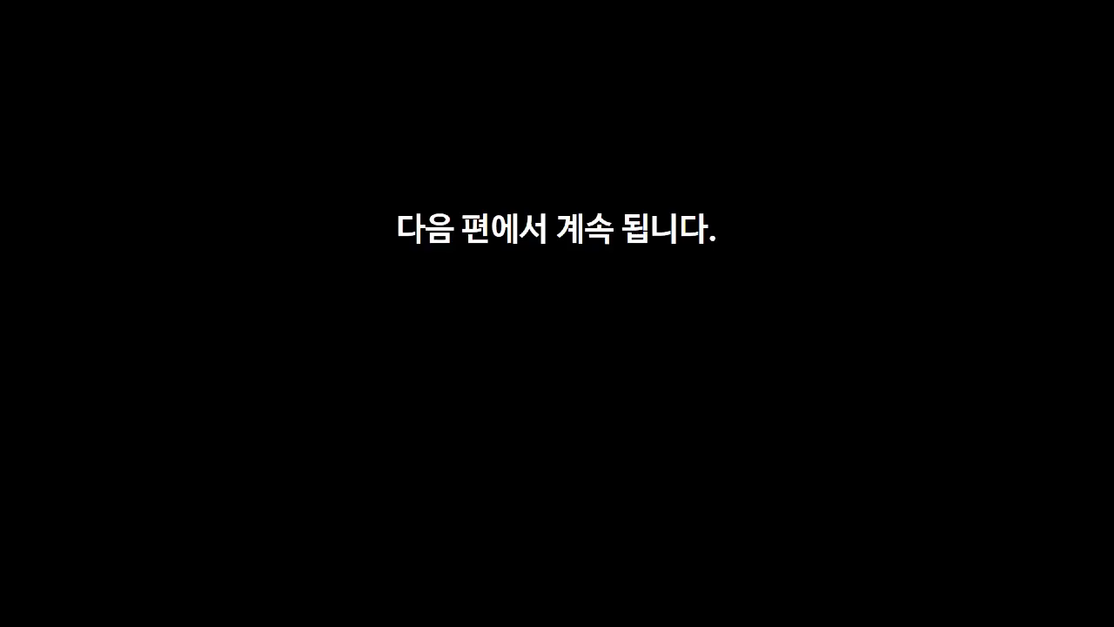